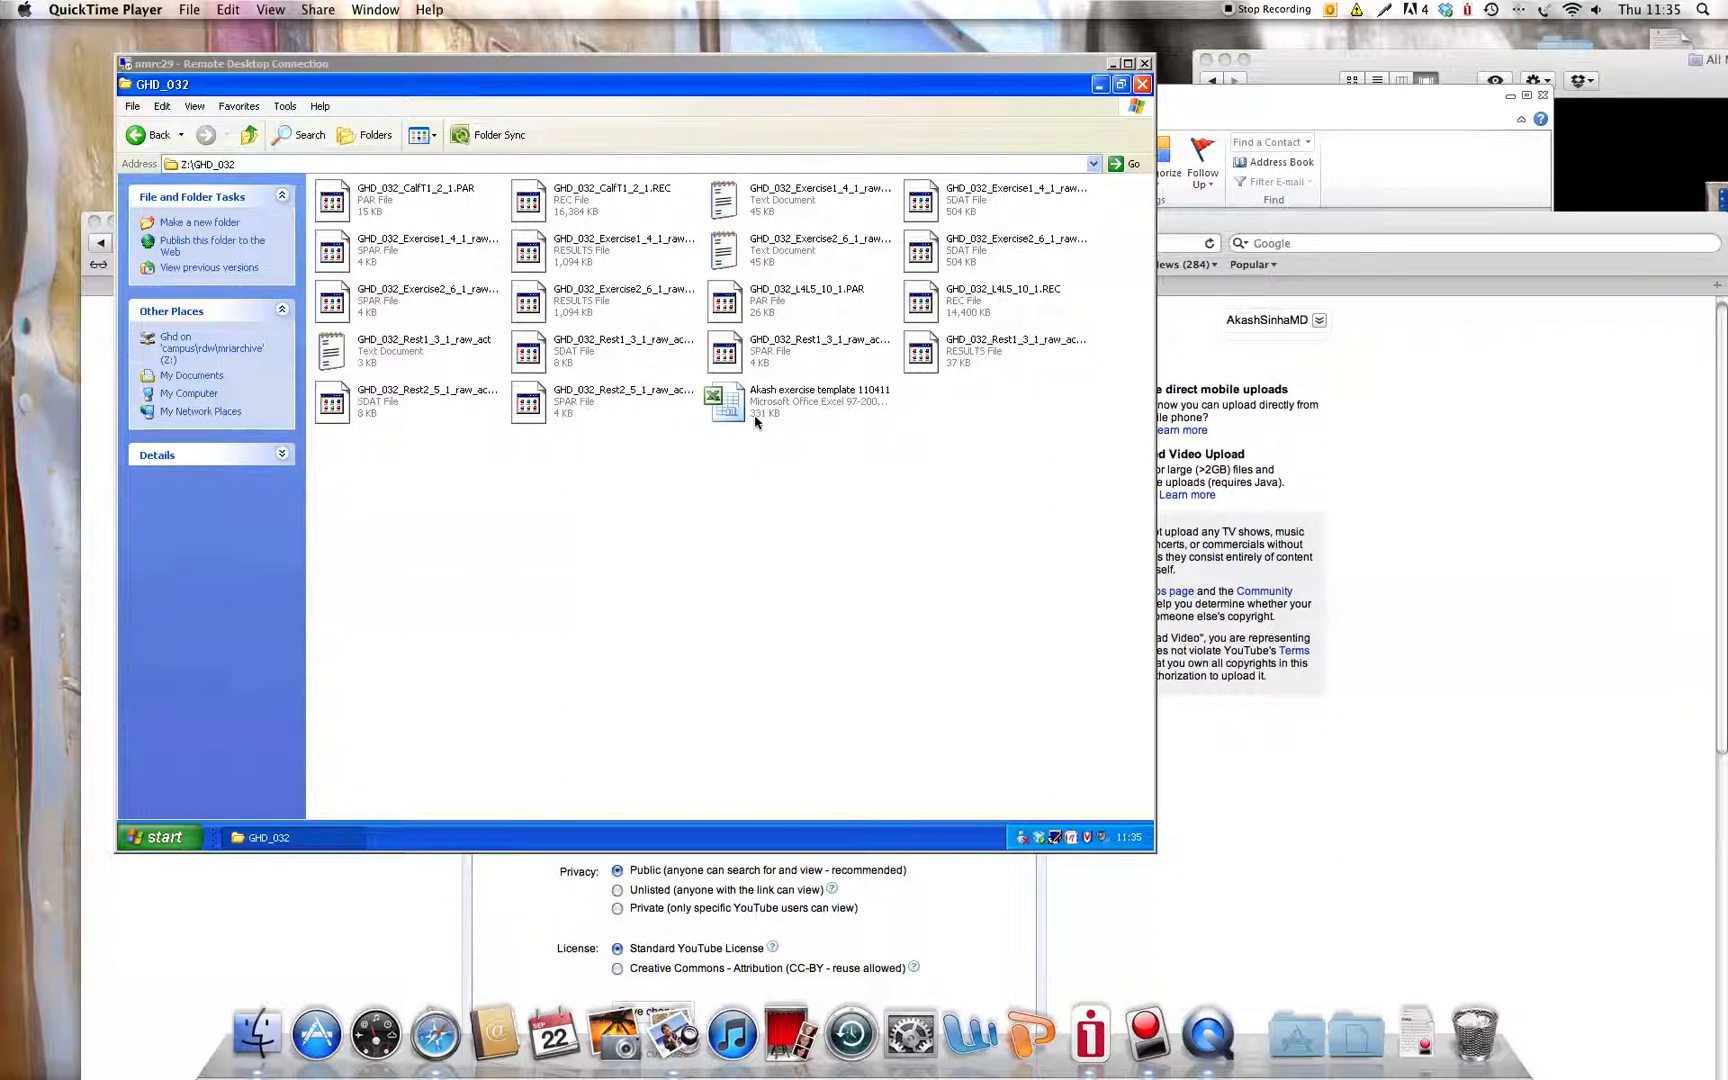
Open the exercise template 110411 workbook from the GHD_032 folder and select cell A12 in the Rest1 box on sheet INPUT1.
{"action": "left_click", "coordinate": [157, 138]}
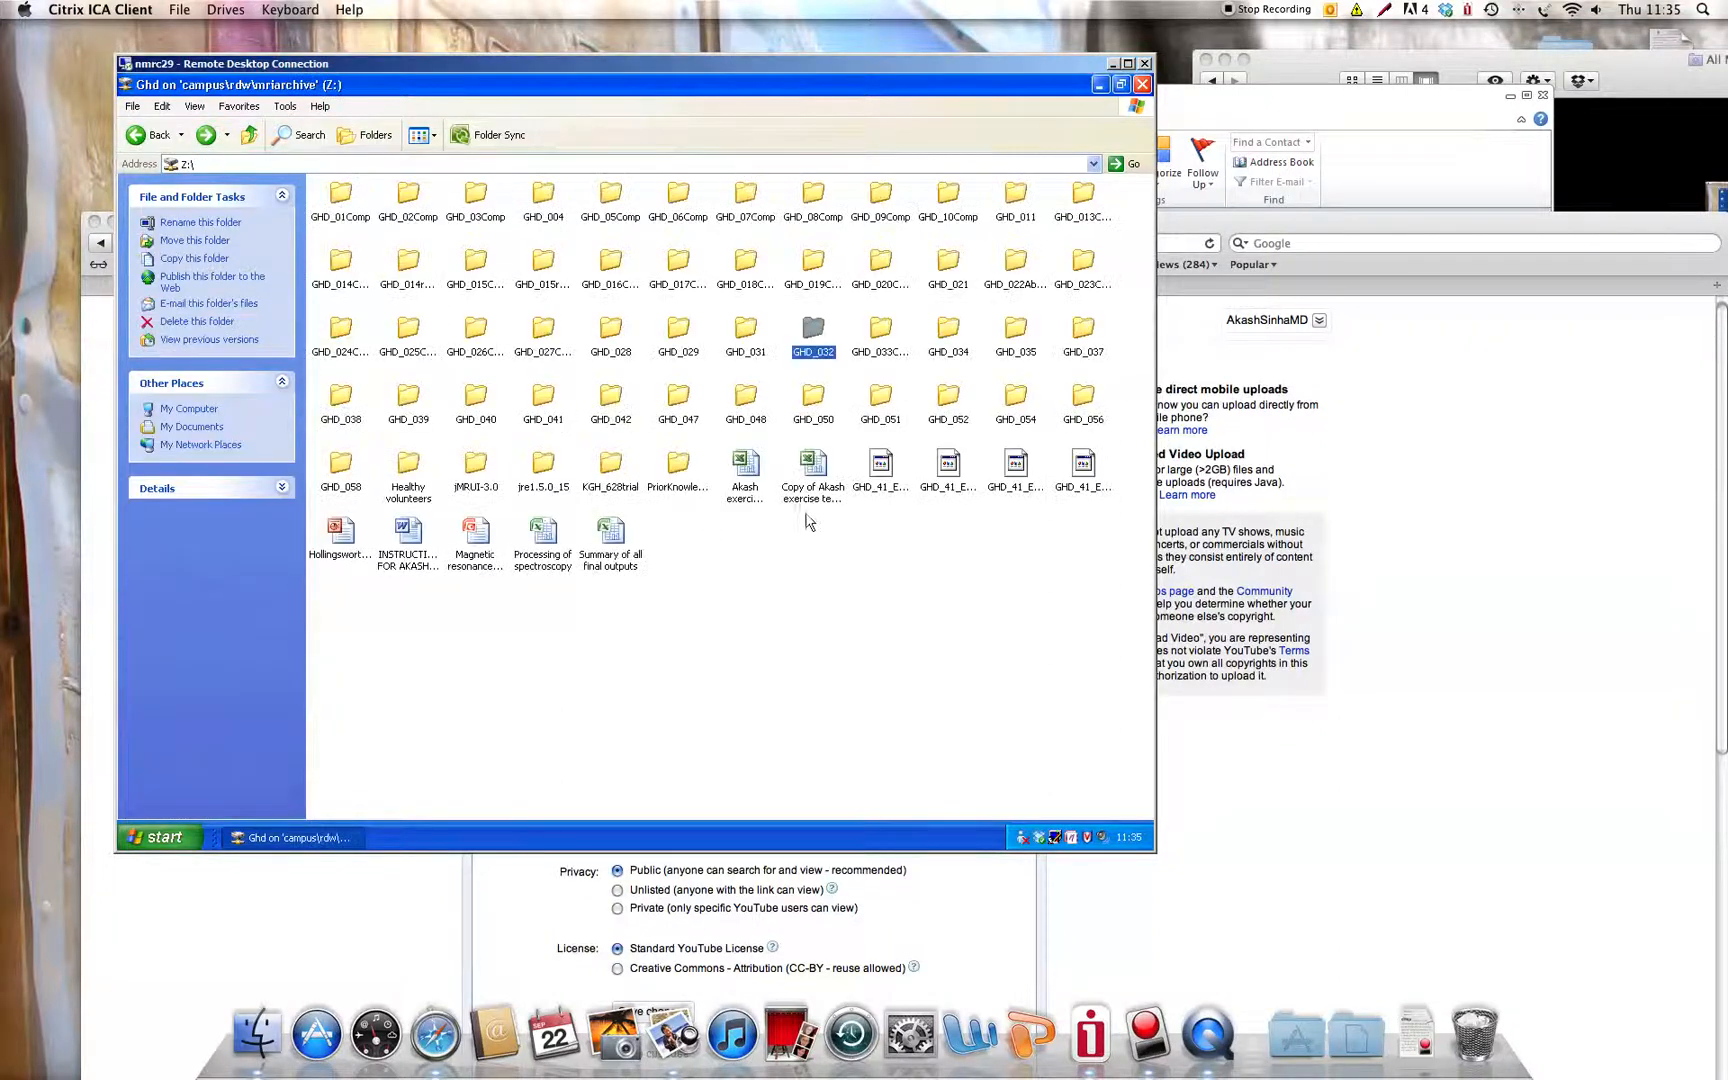
{"action": "double_click", "coordinate": [810, 335]}
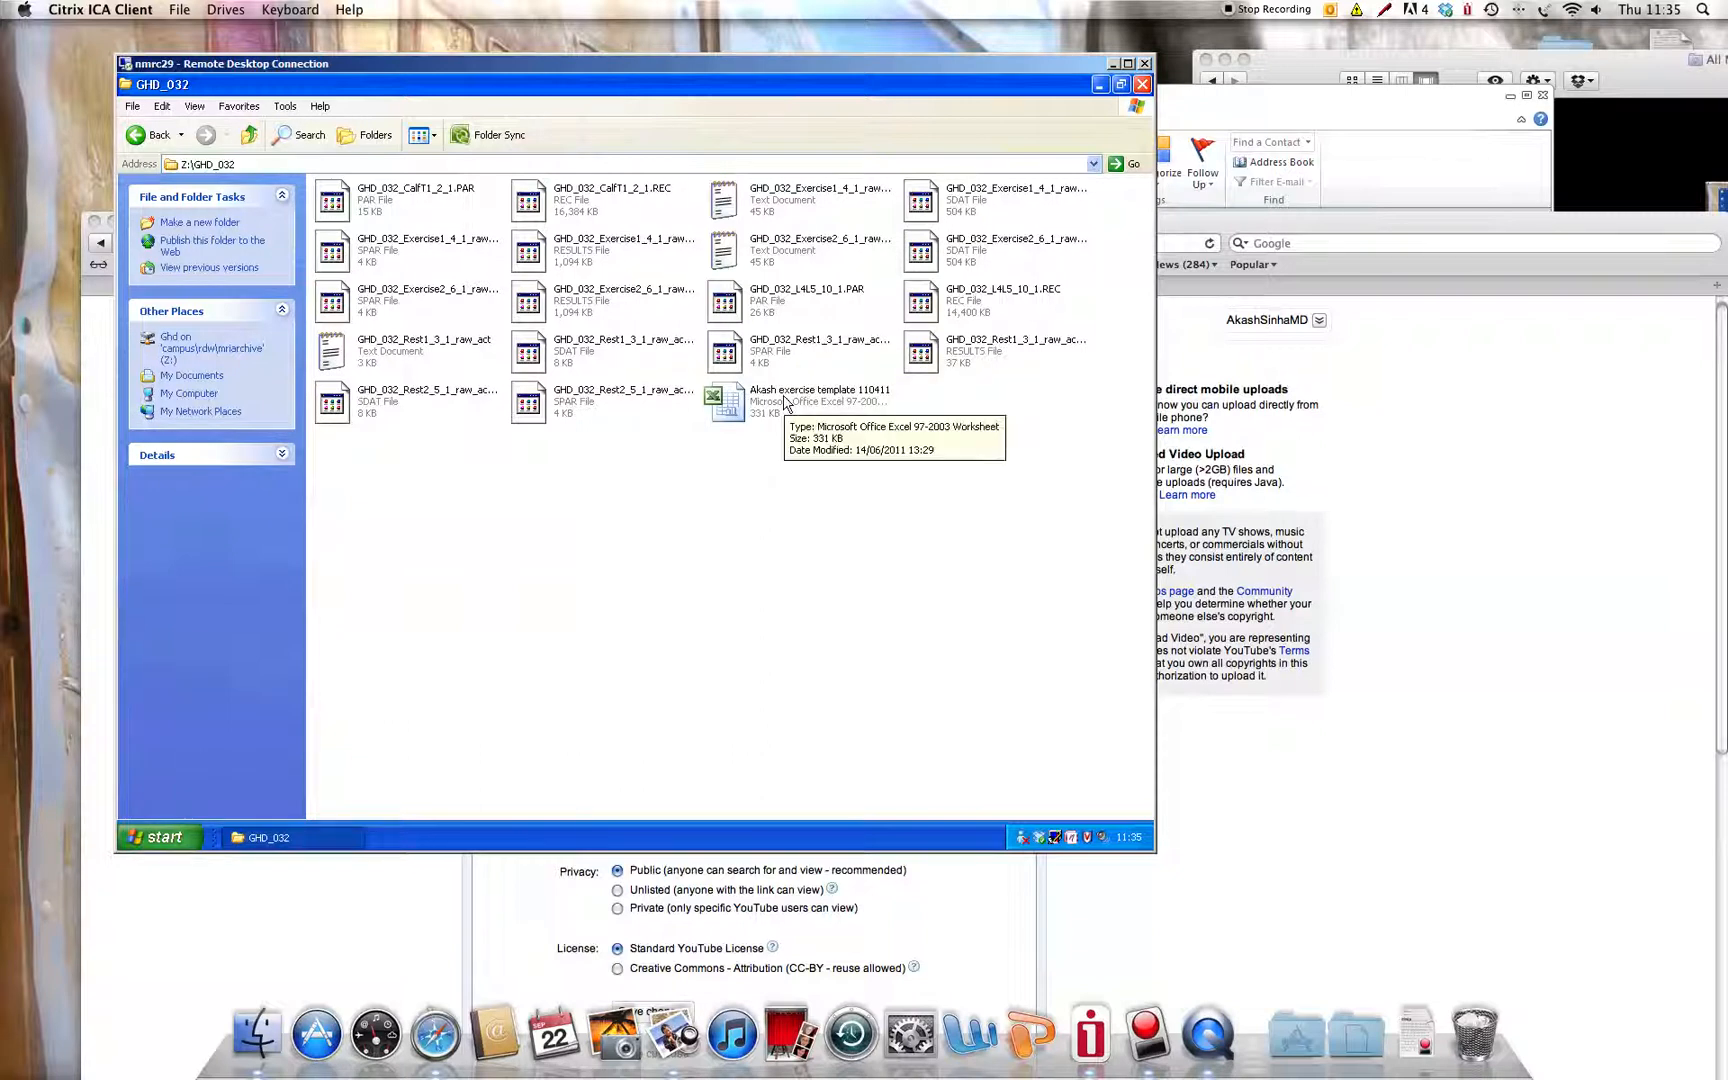
{"action": "left_click", "coordinate": [778, 401]}
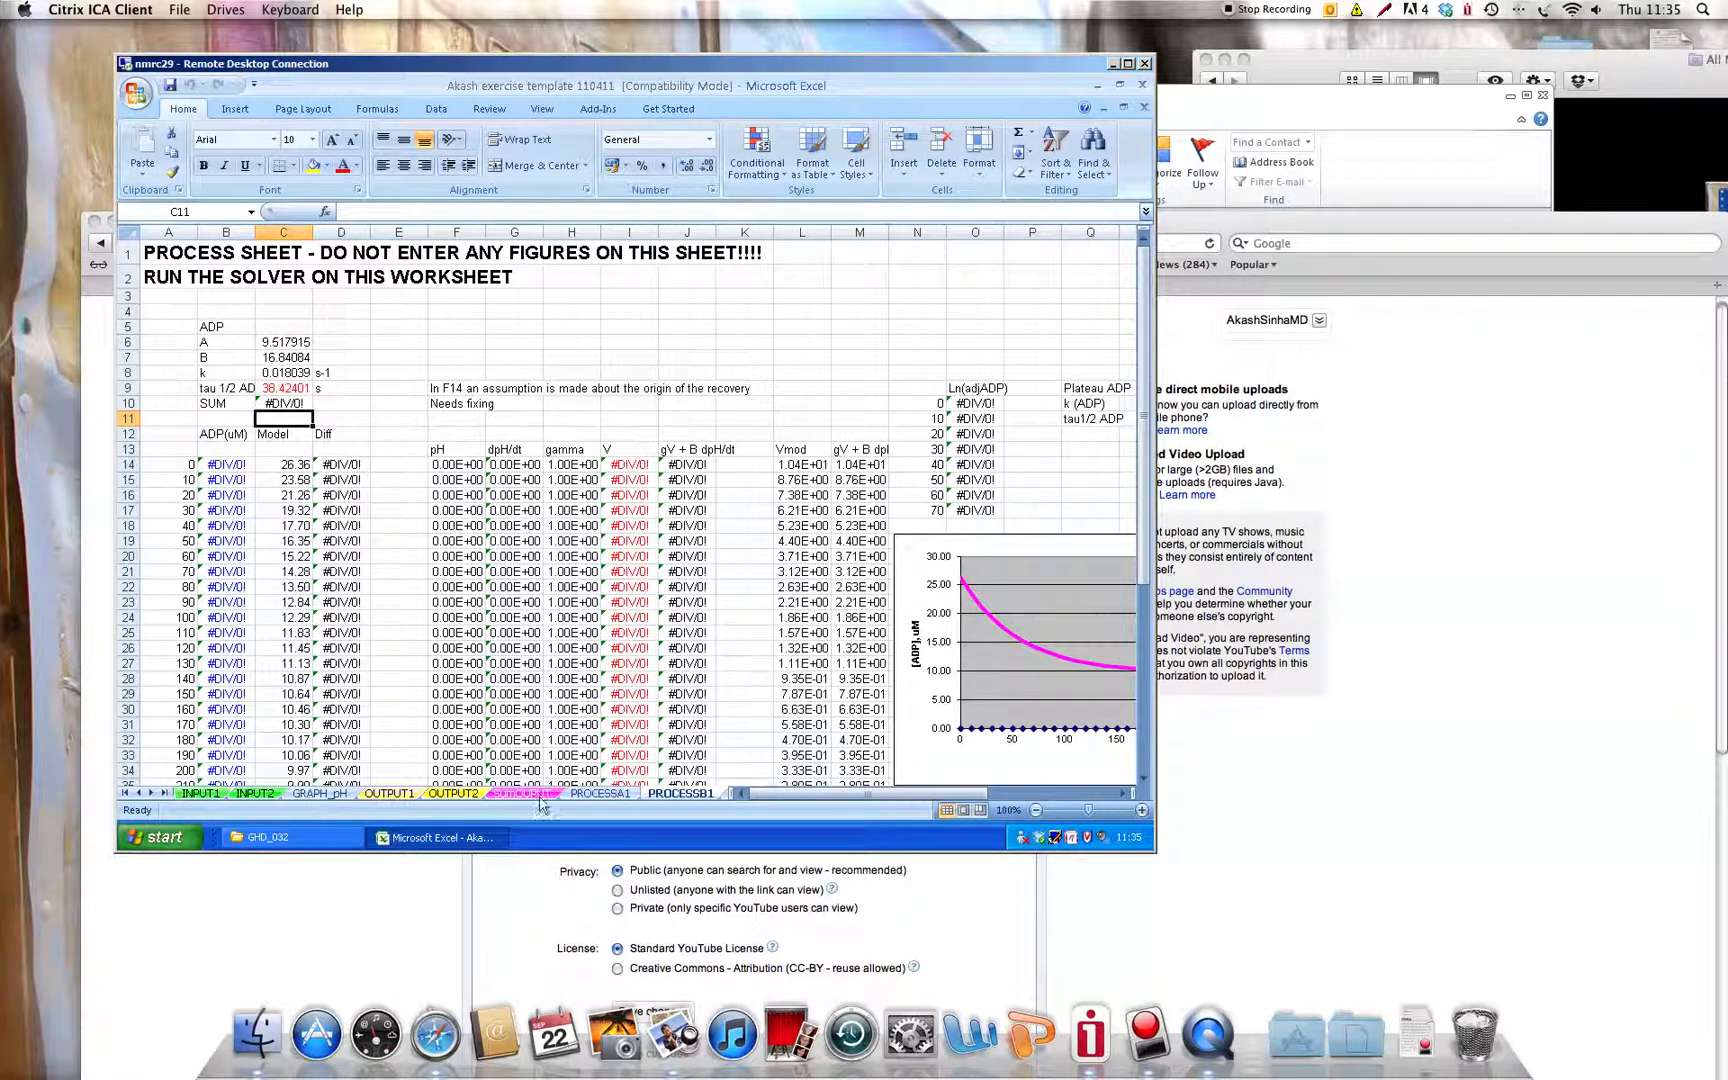
{"action": "left_click", "coordinate": [200, 793]}
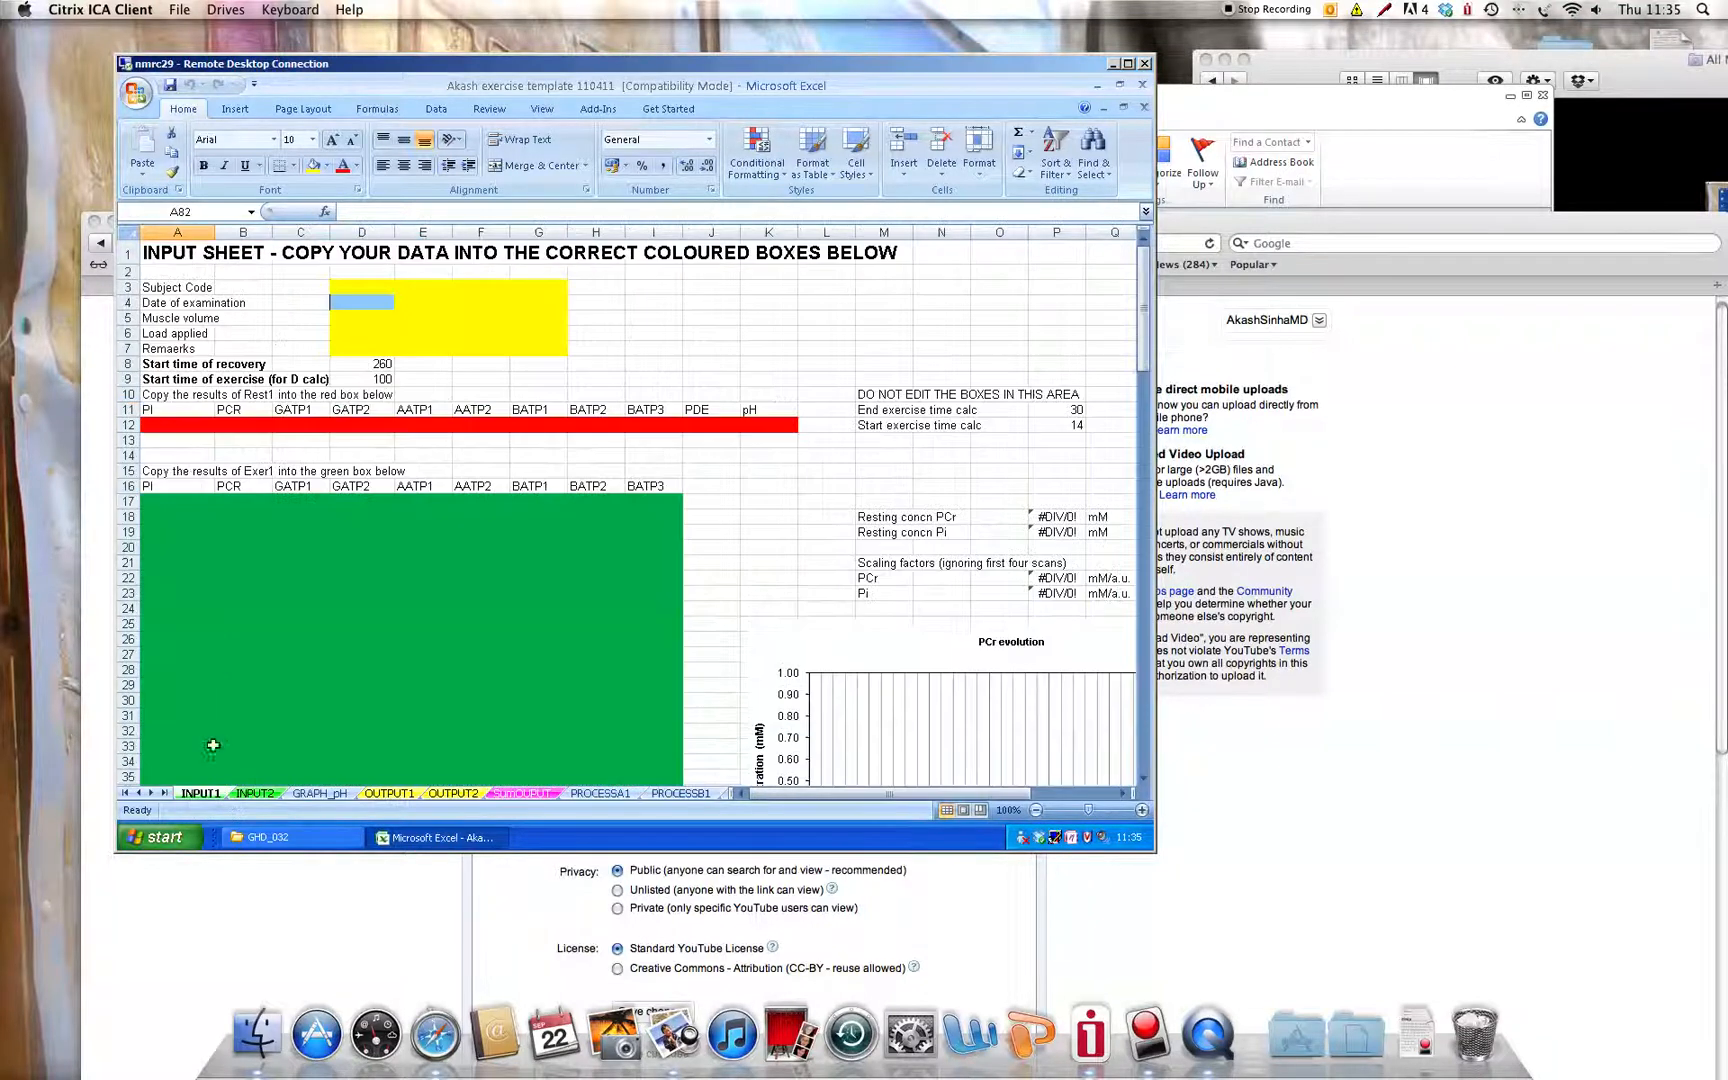
{"action": "left_click", "coordinate": [157, 425]}
Start opening another file and browse to the GHD_032 folder on the Z: drive.
{"action": "left_click", "coordinate": [138, 104]}
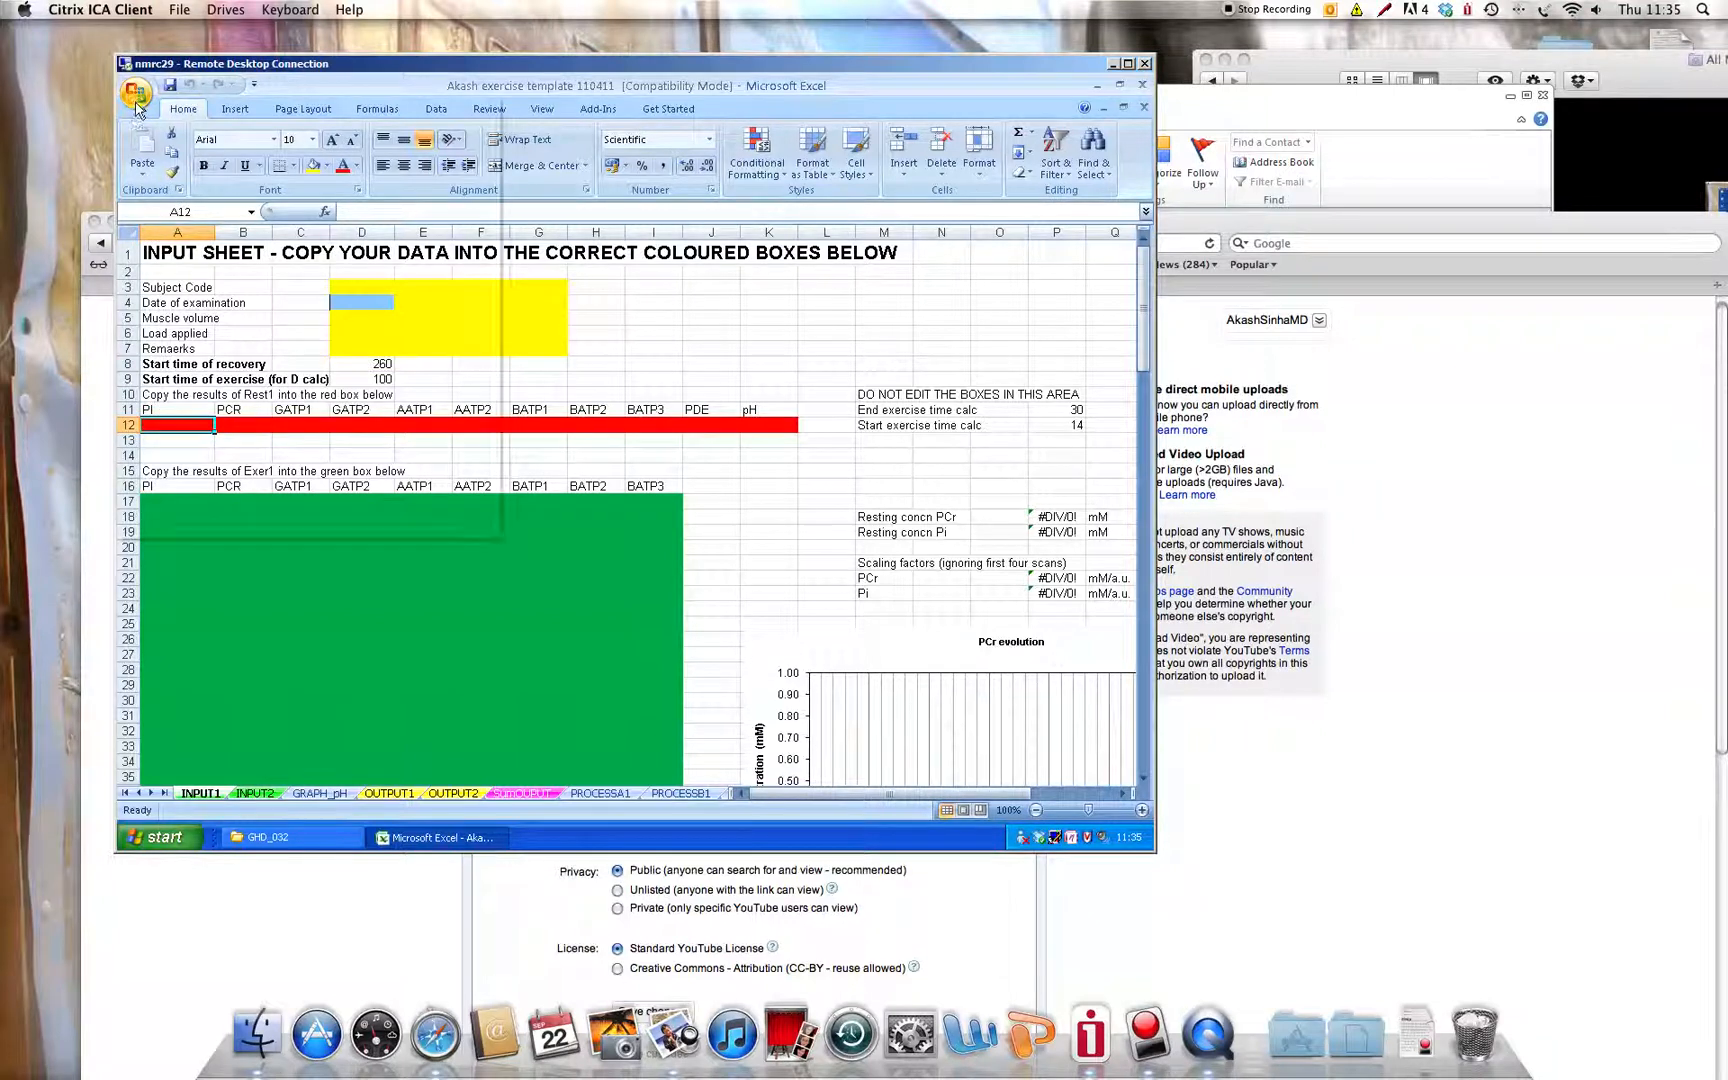
{"action": "left_click", "coordinate": [163, 182]}
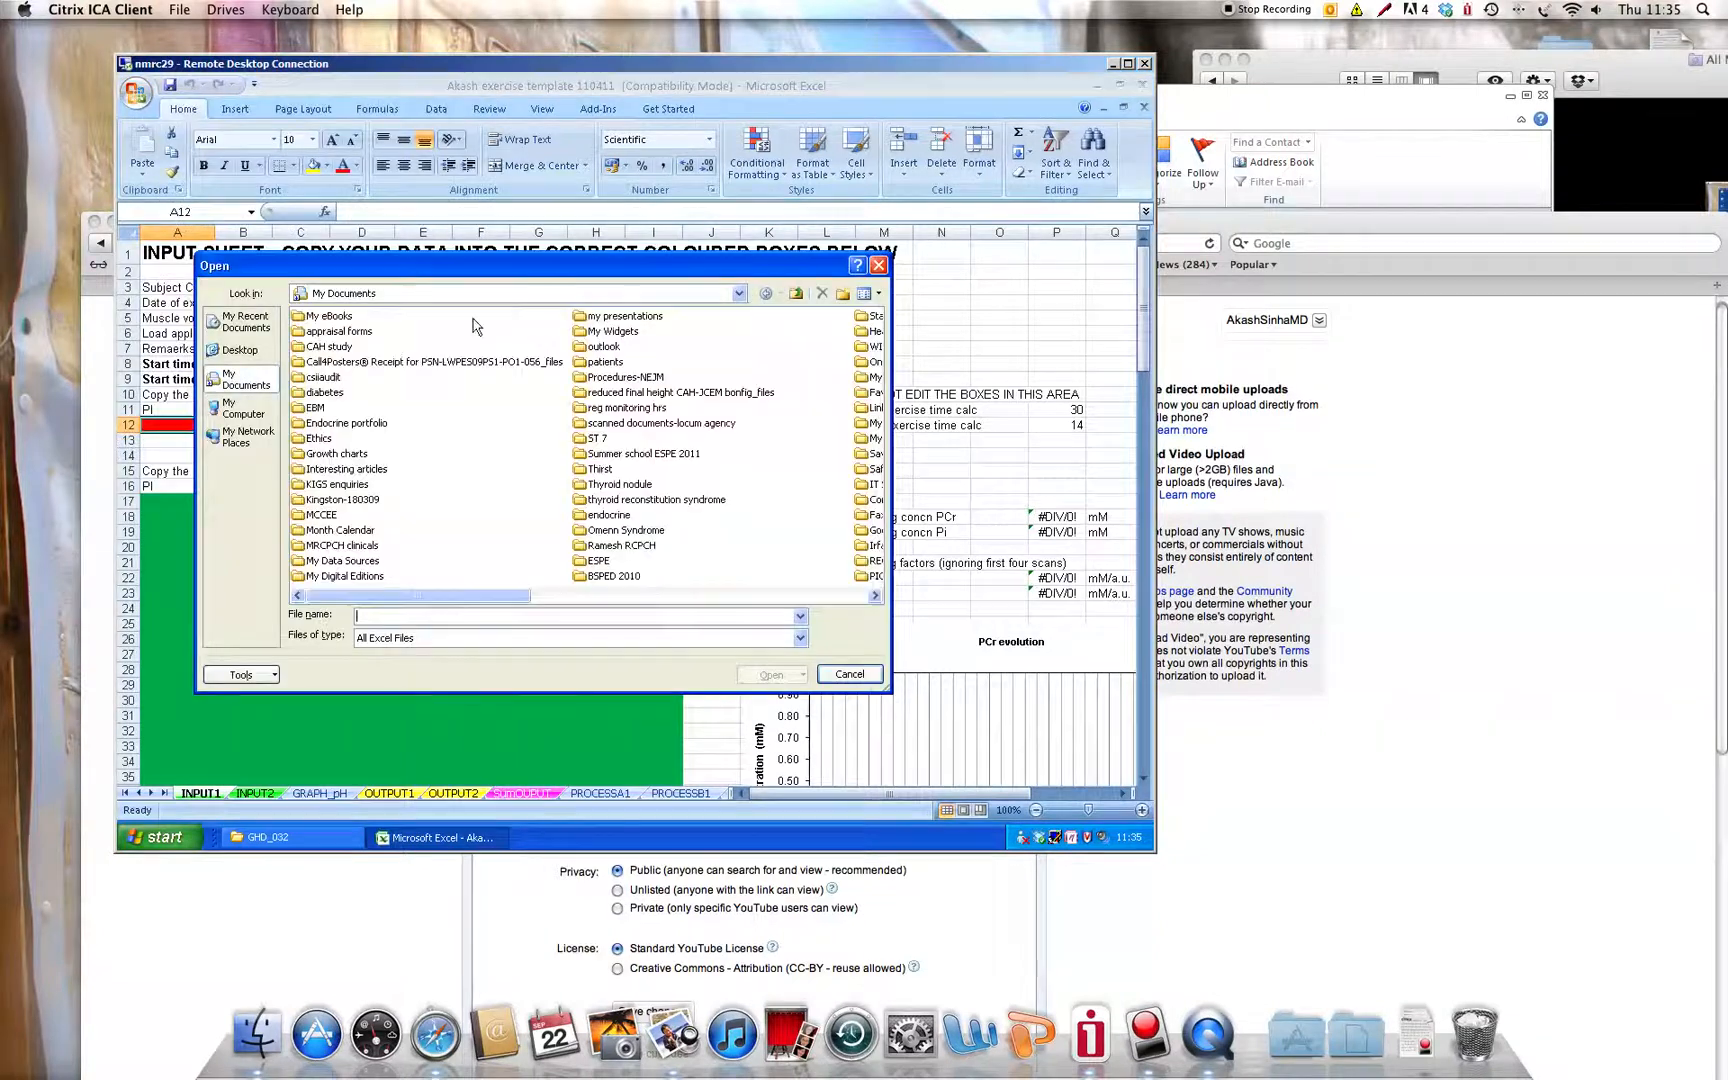
{"action": "left_click", "coordinate": [233, 412]}
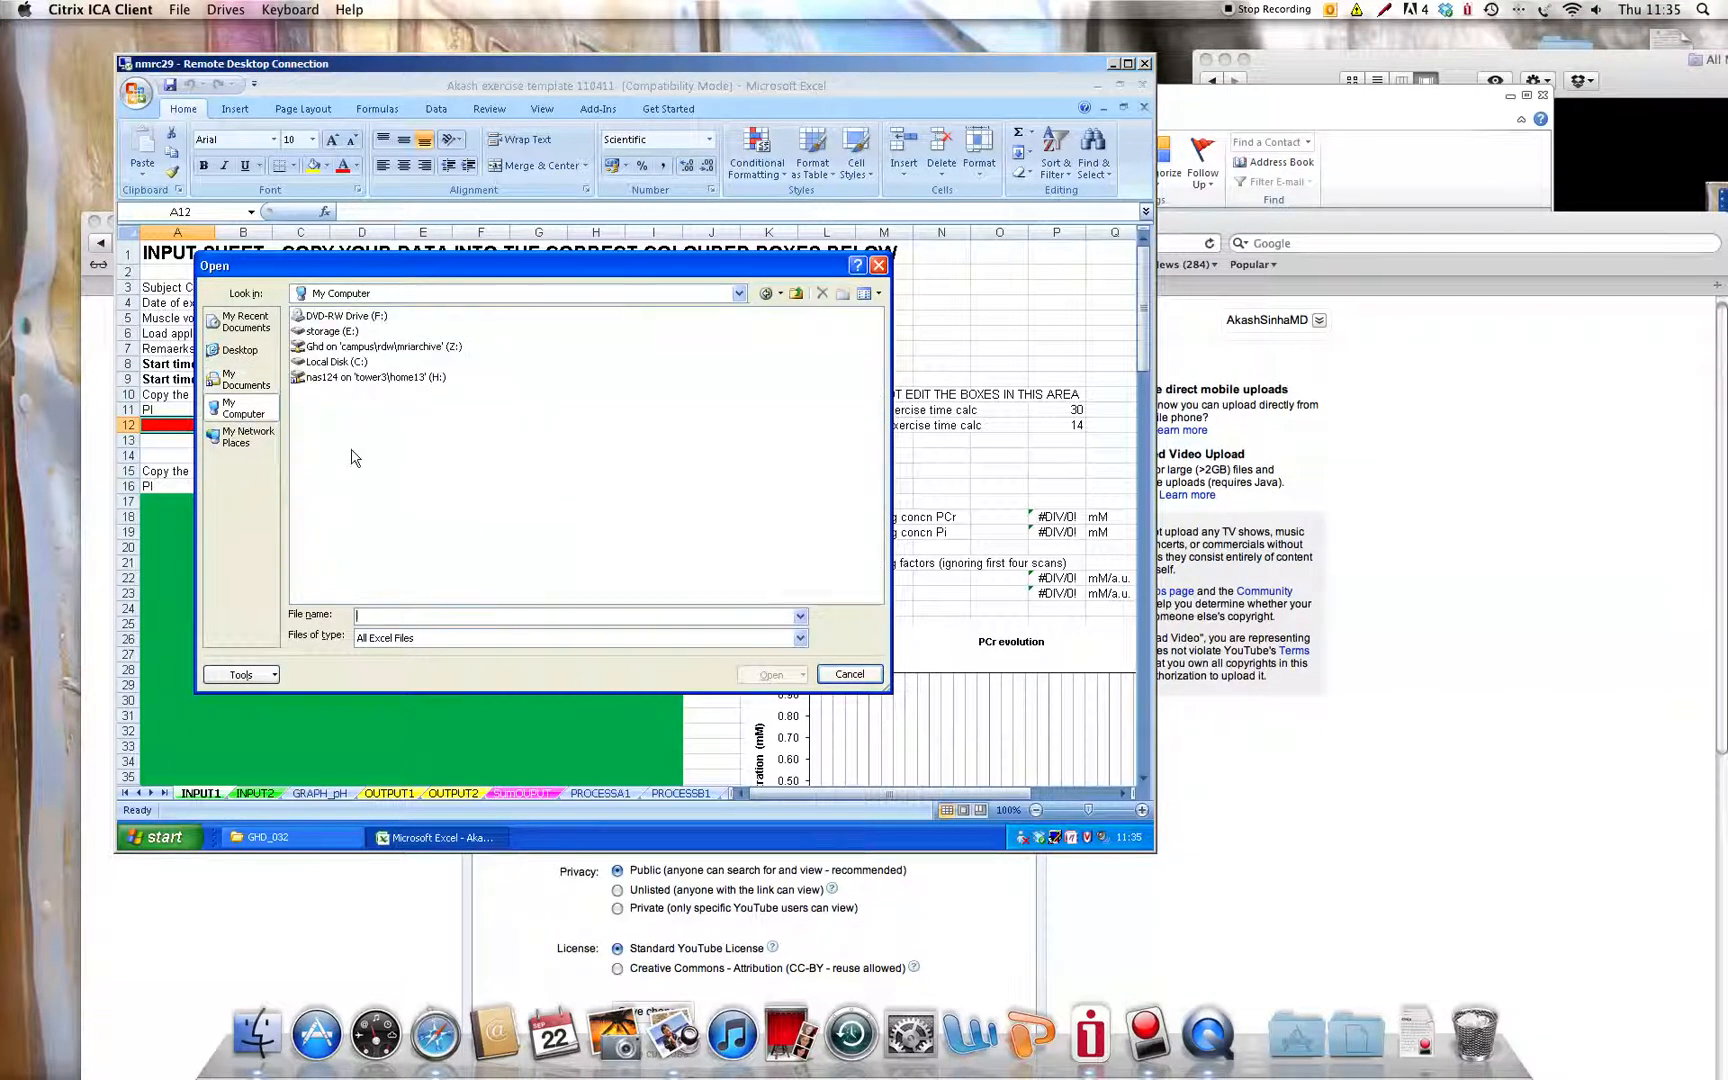
{"action": "double_click", "coordinate": [338, 378]}
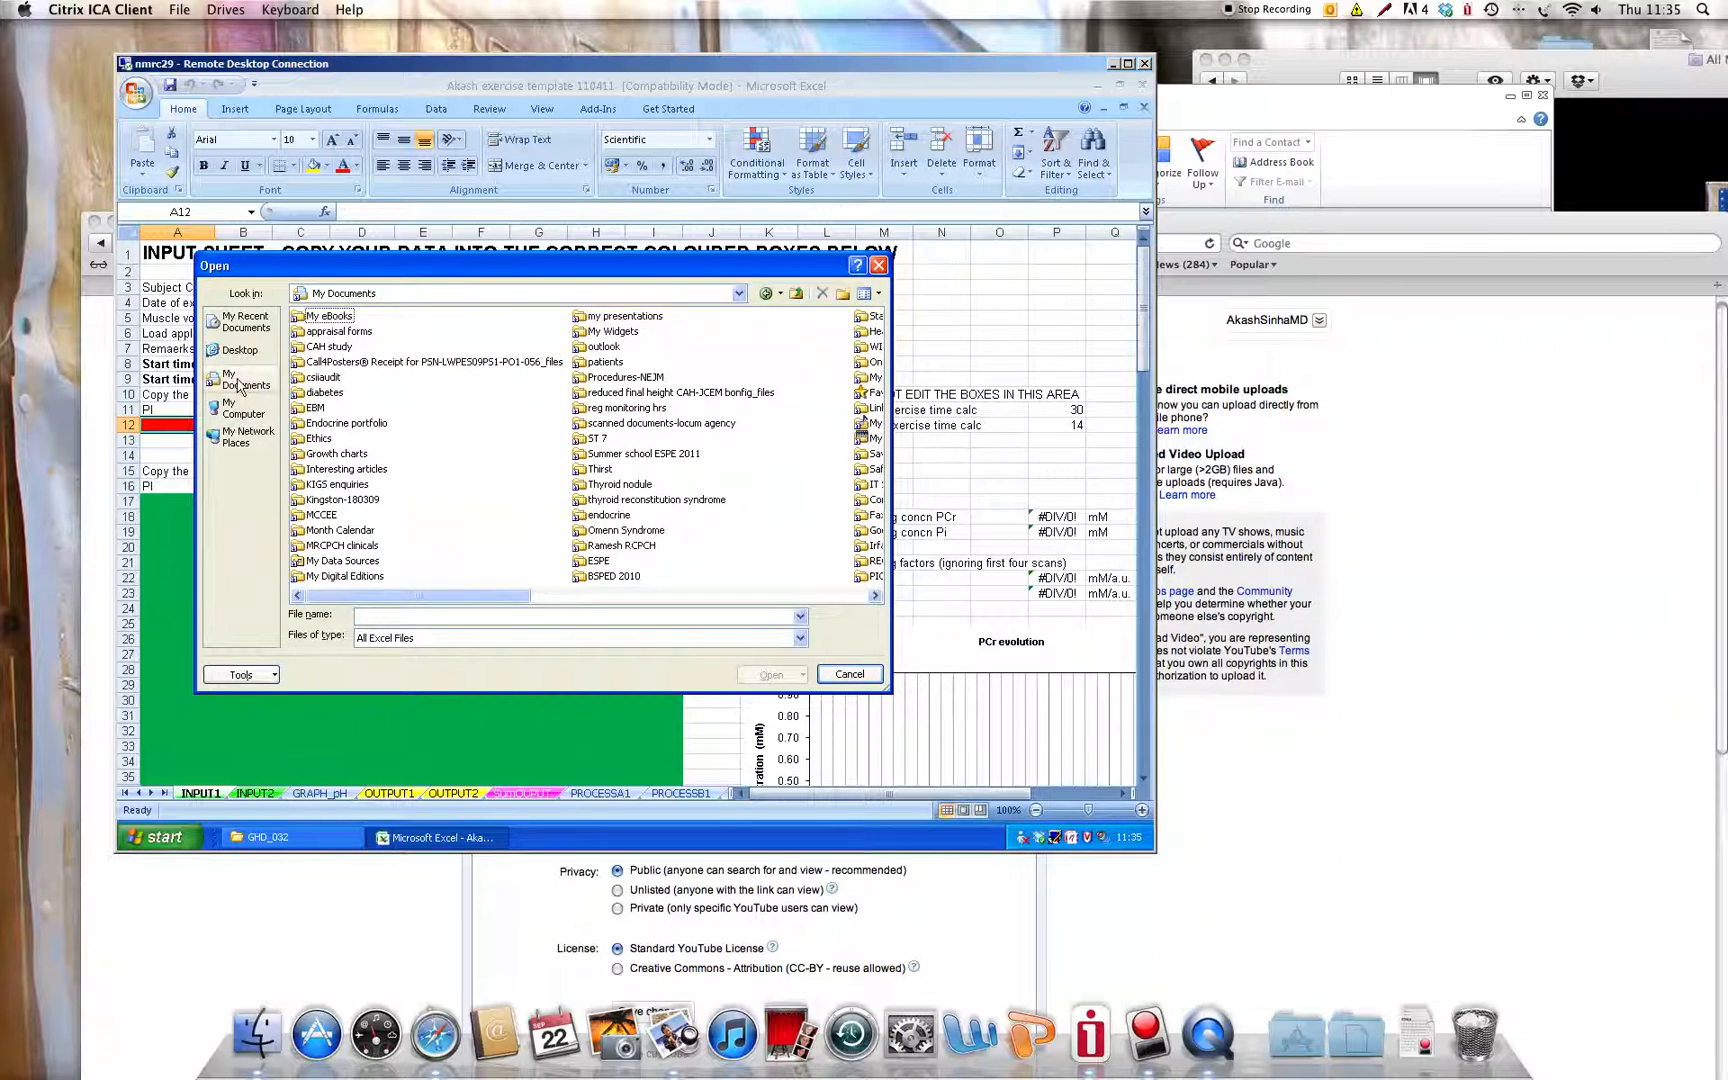
{"action": "left_click", "coordinate": [235, 416]}
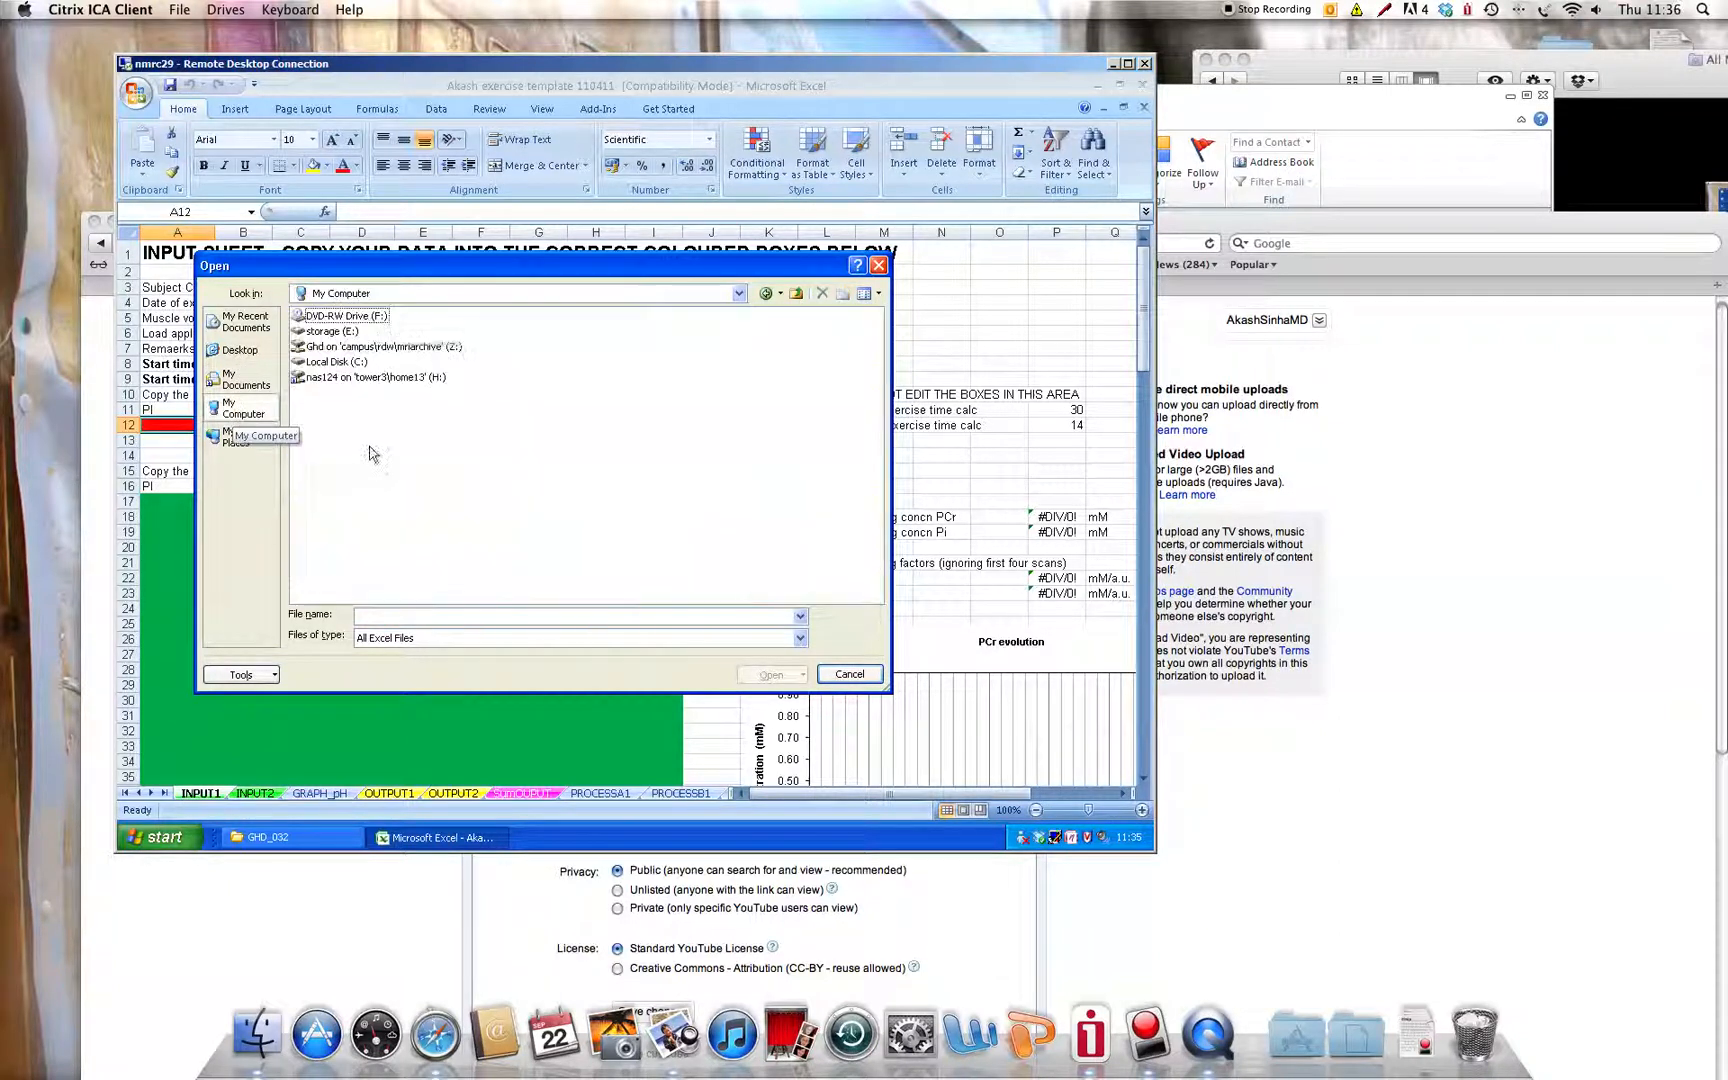
{"action": "double_click", "coordinate": [361, 347]}
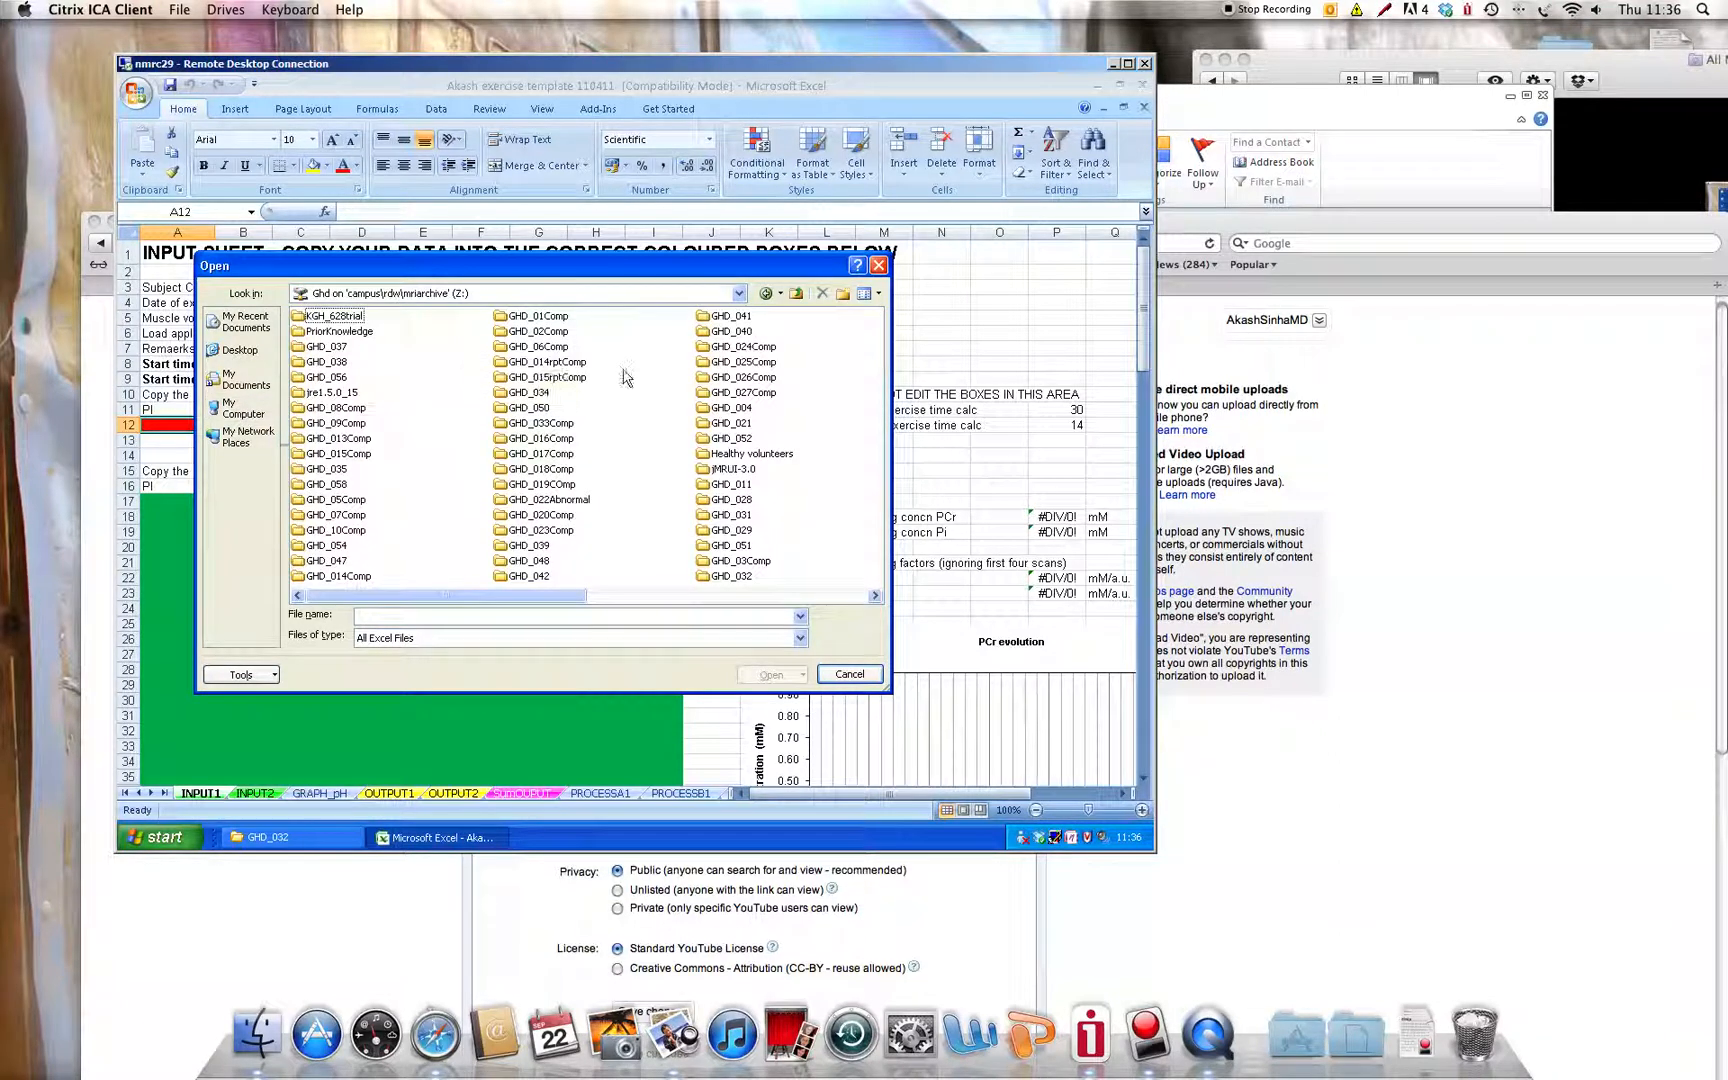
{"action": "double_click", "coordinate": [746, 577]}
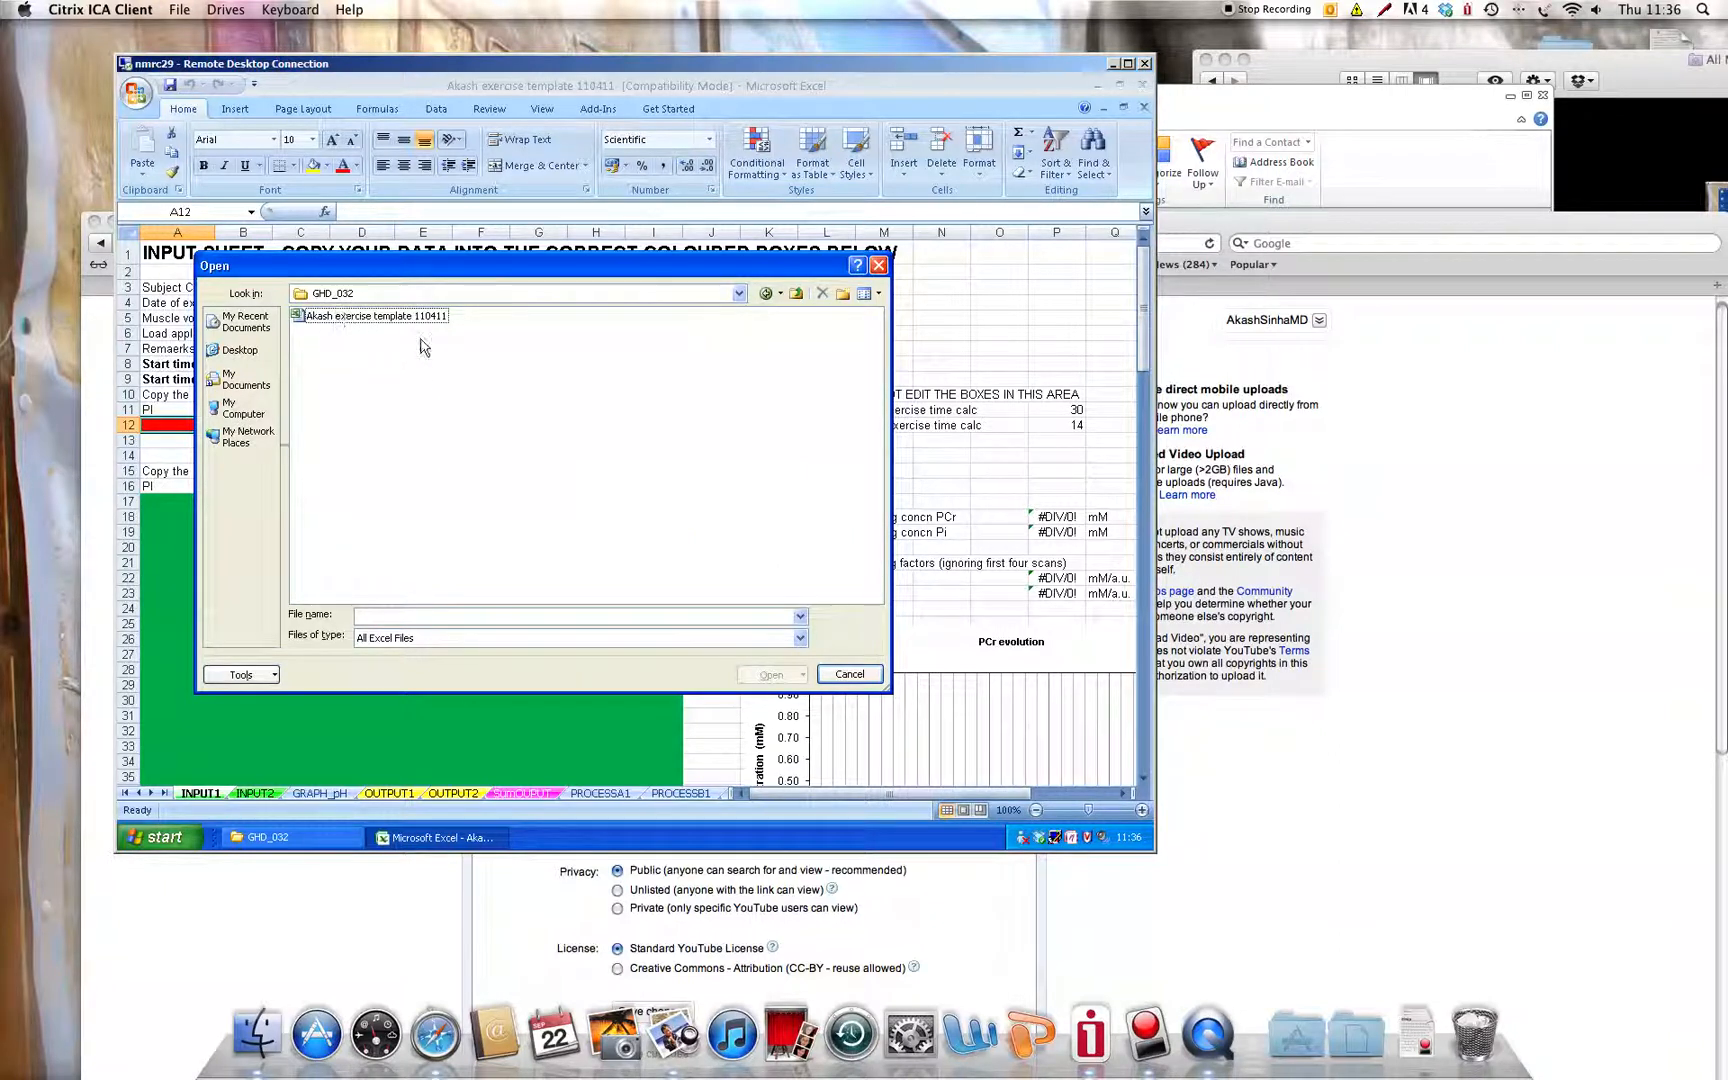
Restrict the file list to Text Files and open GHD_032_Rest1_3_1_raw_act for import.
{"action": "left_click", "coordinate": [624, 640]}
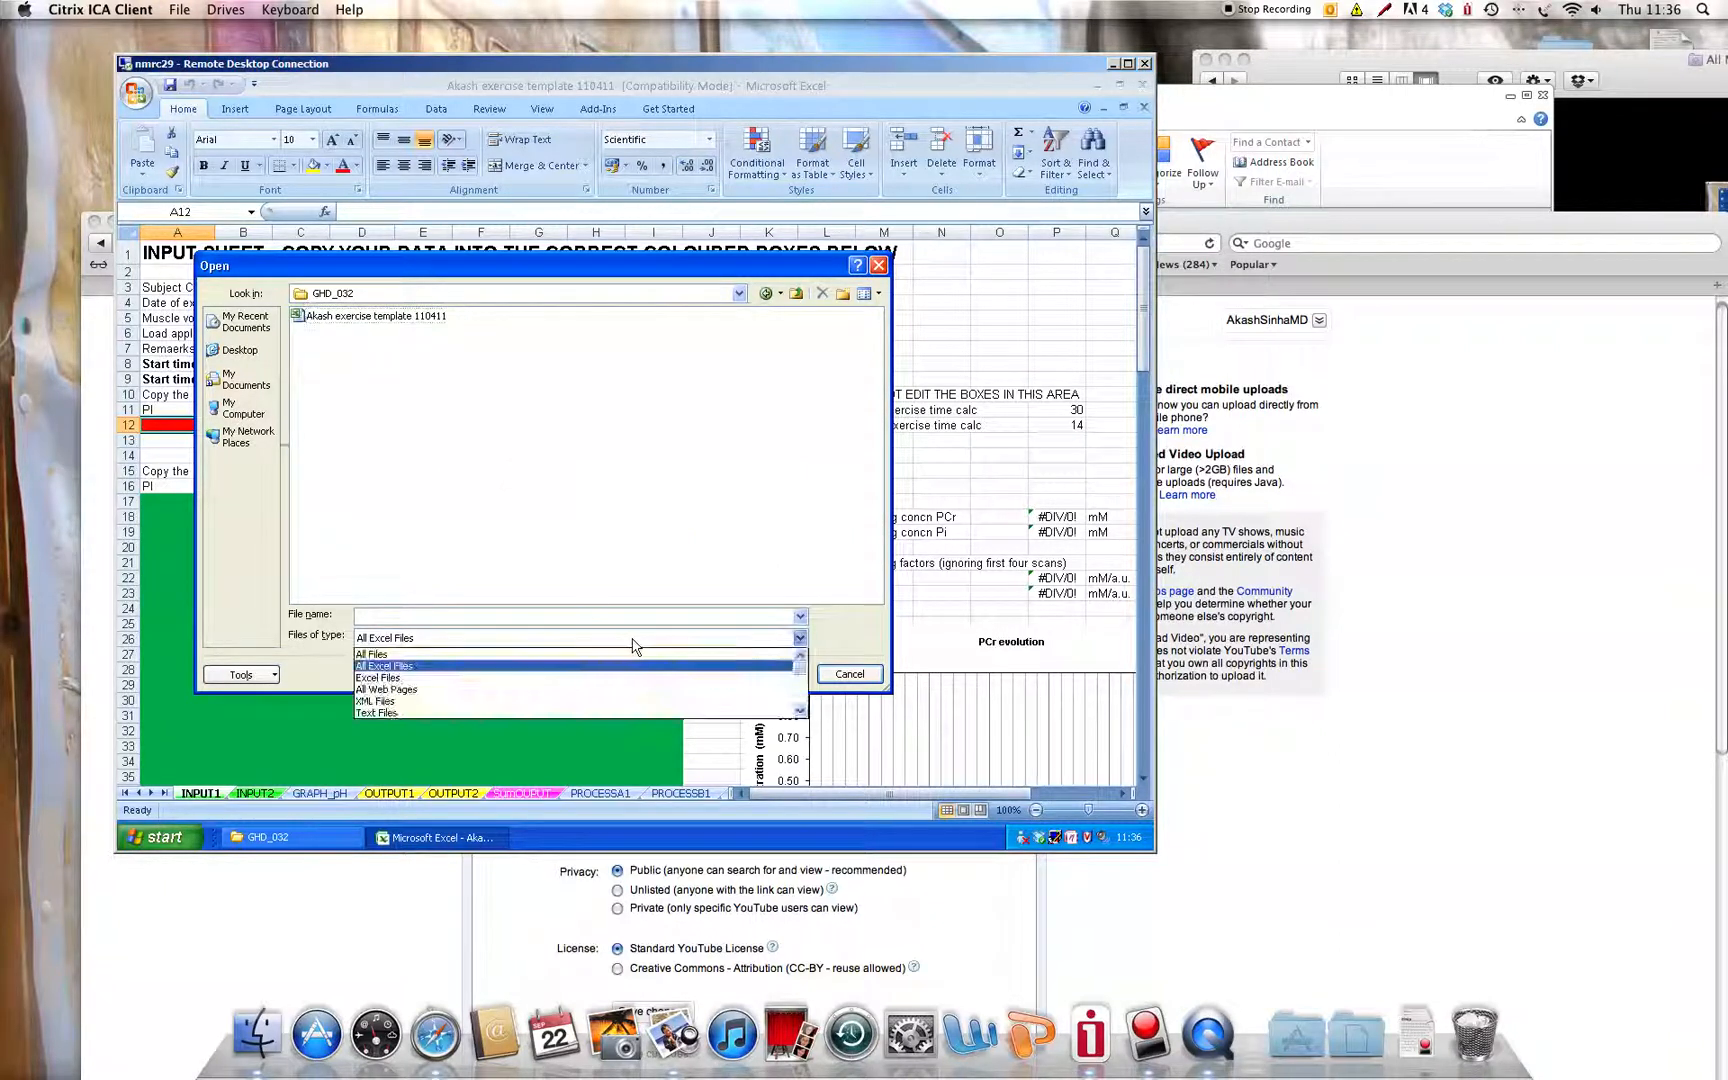
{"action": "left_click", "coordinate": [375, 655]}
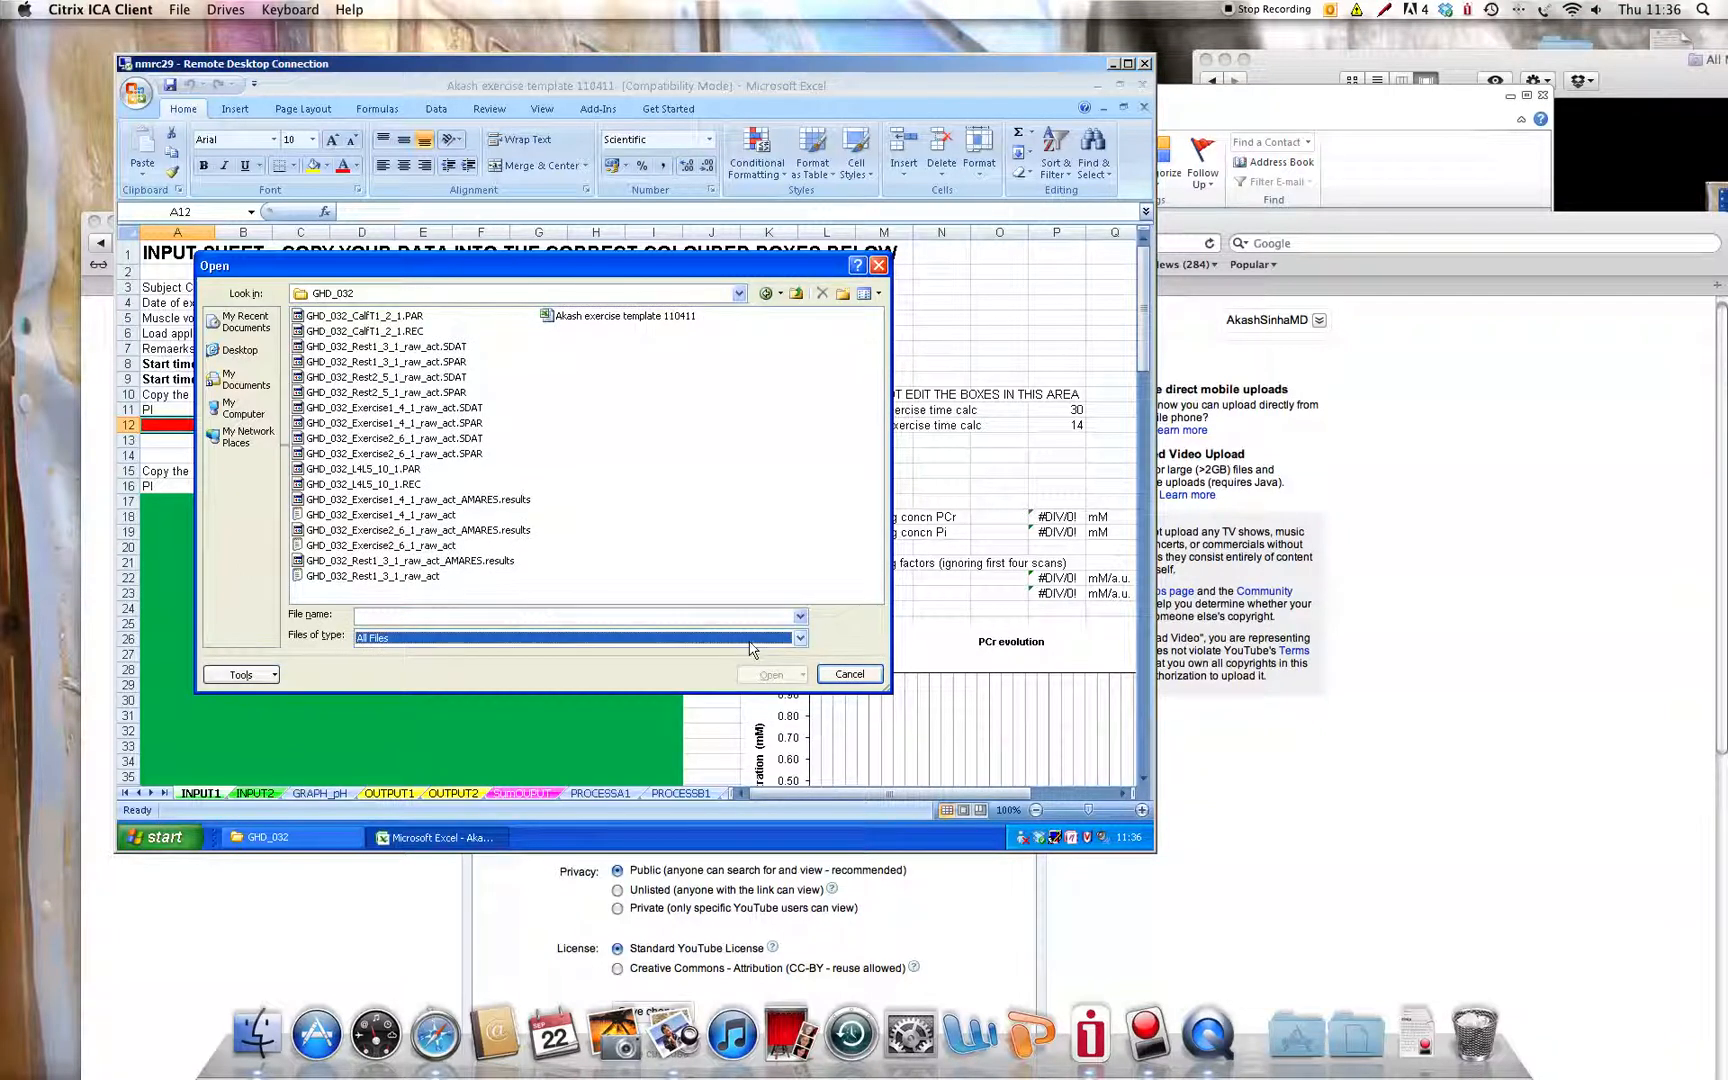
{"action": "left_click", "coordinate": [799, 645]}
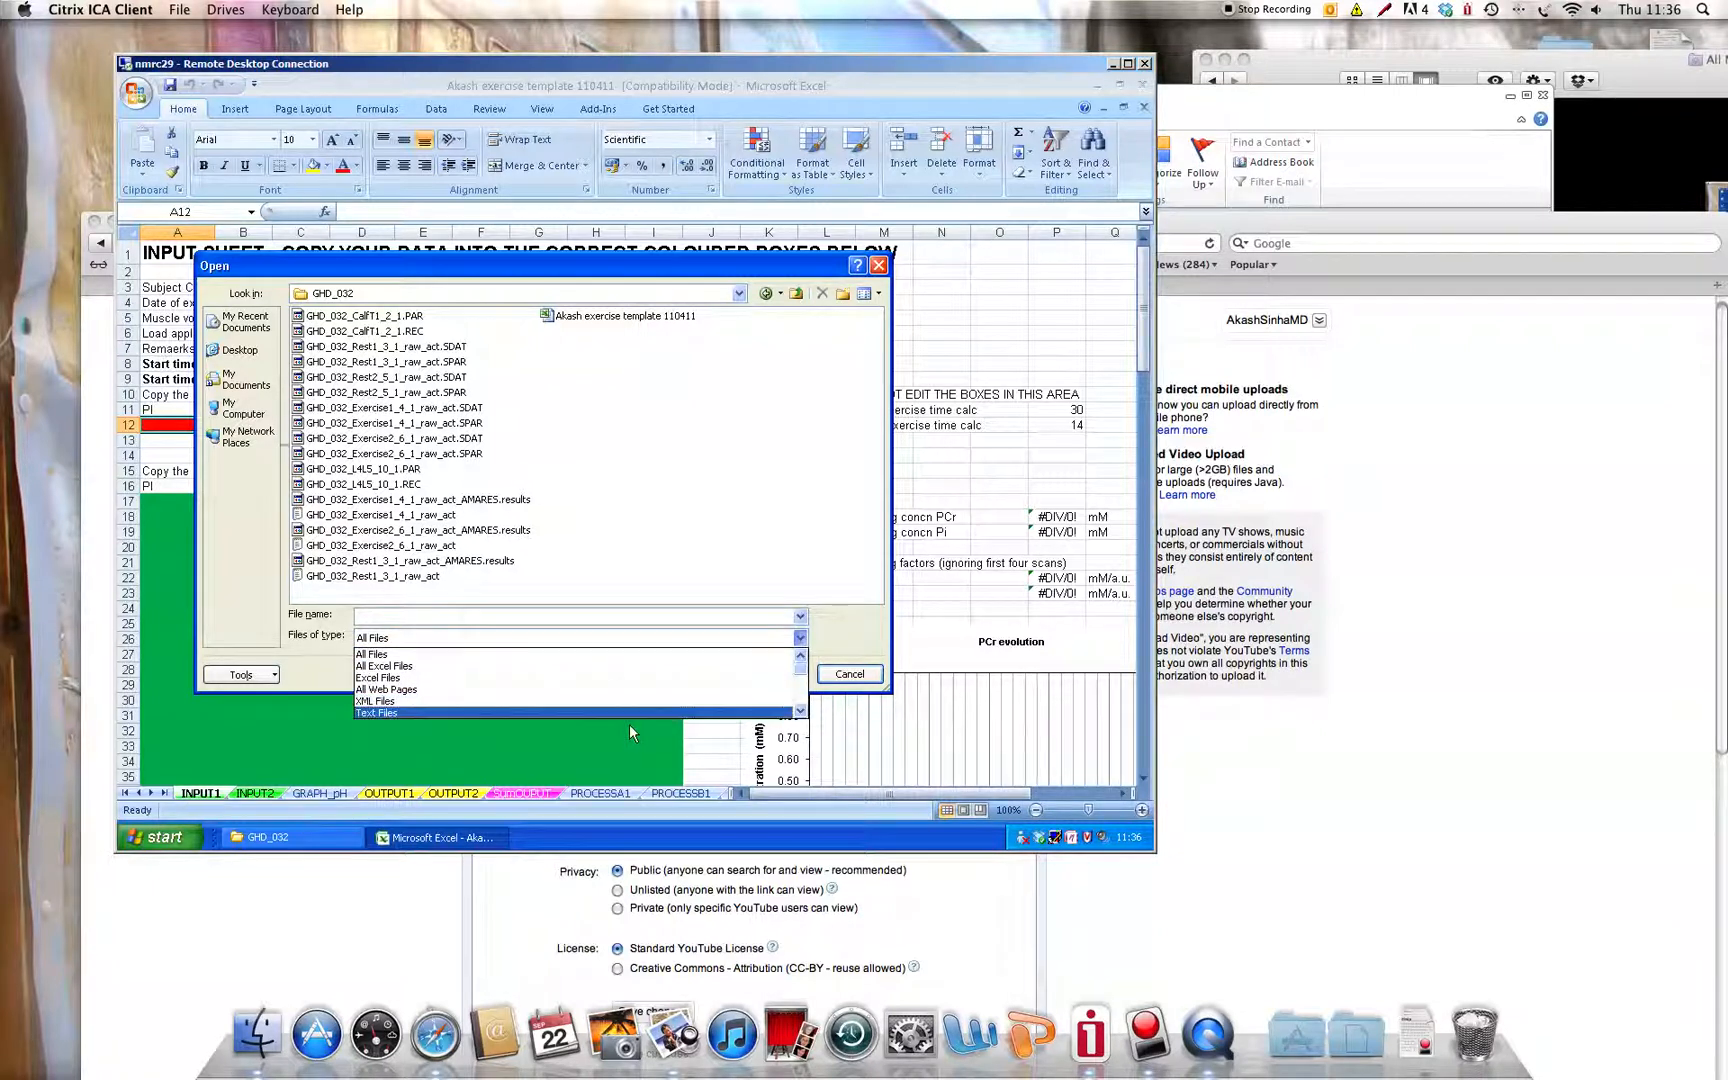
{"action": "left_click", "coordinate": [372, 712]}
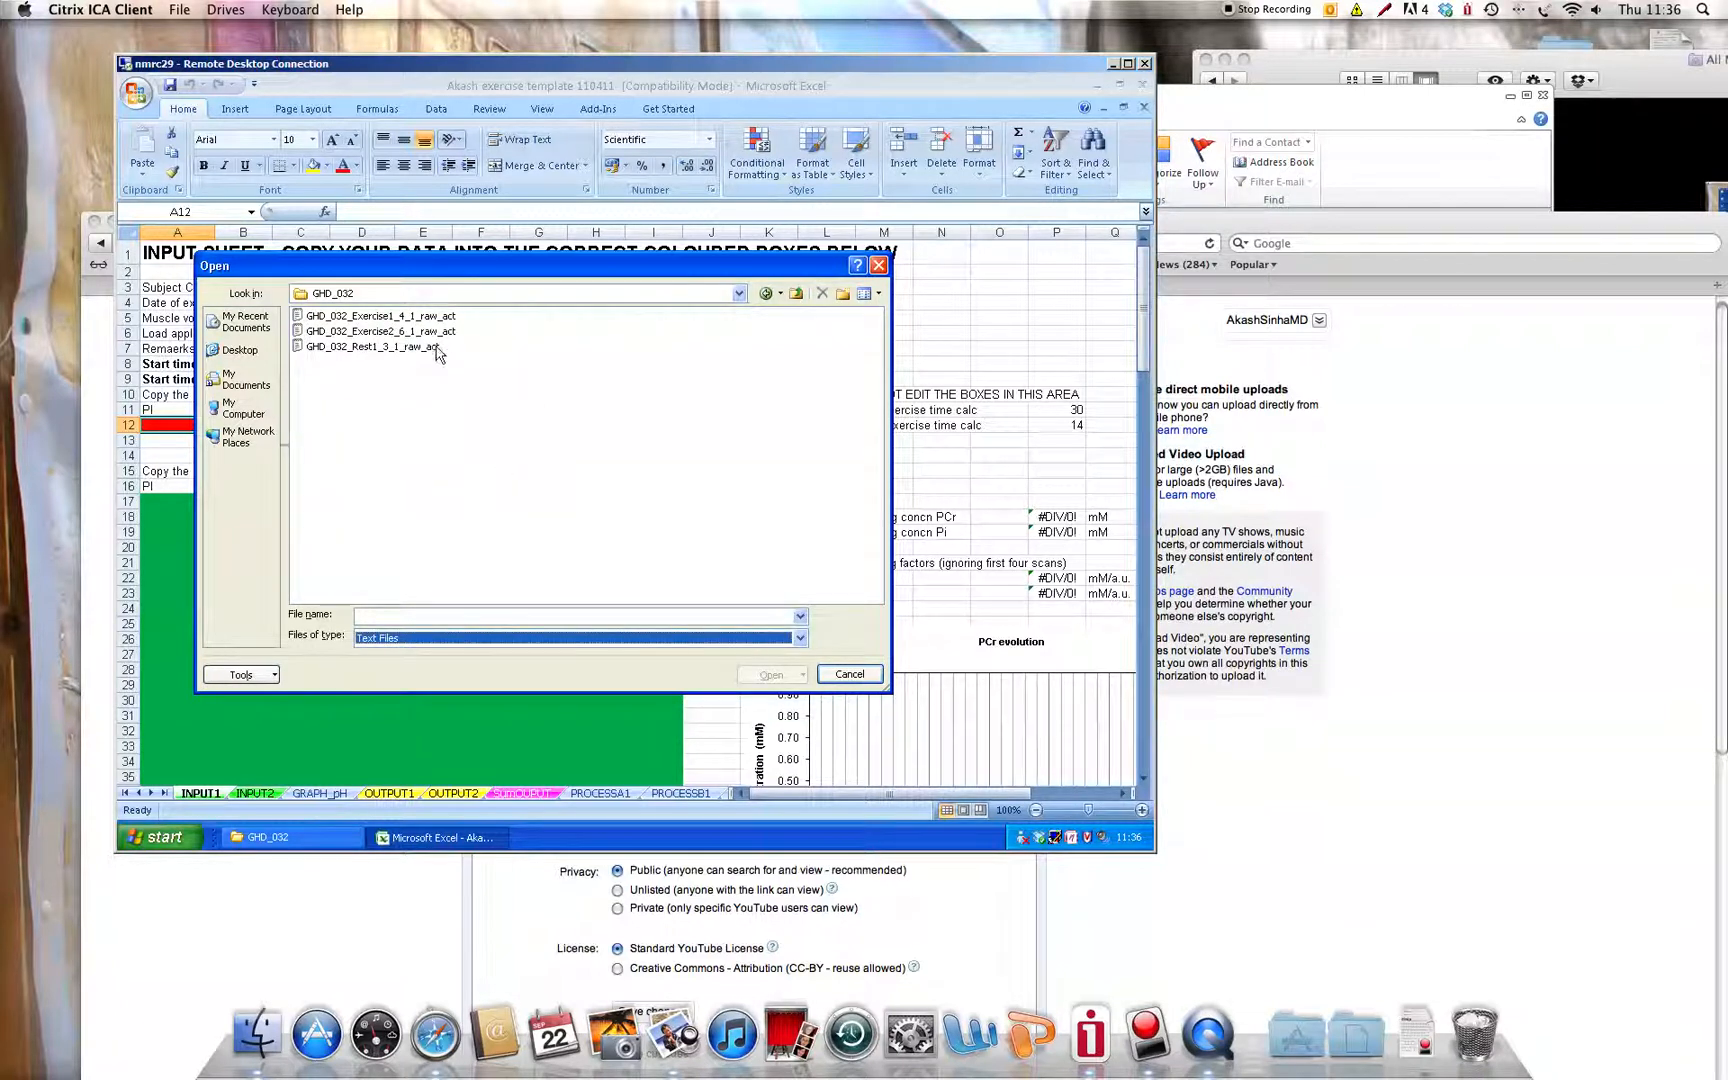
{"action": "left_click", "coordinate": [358, 347]}
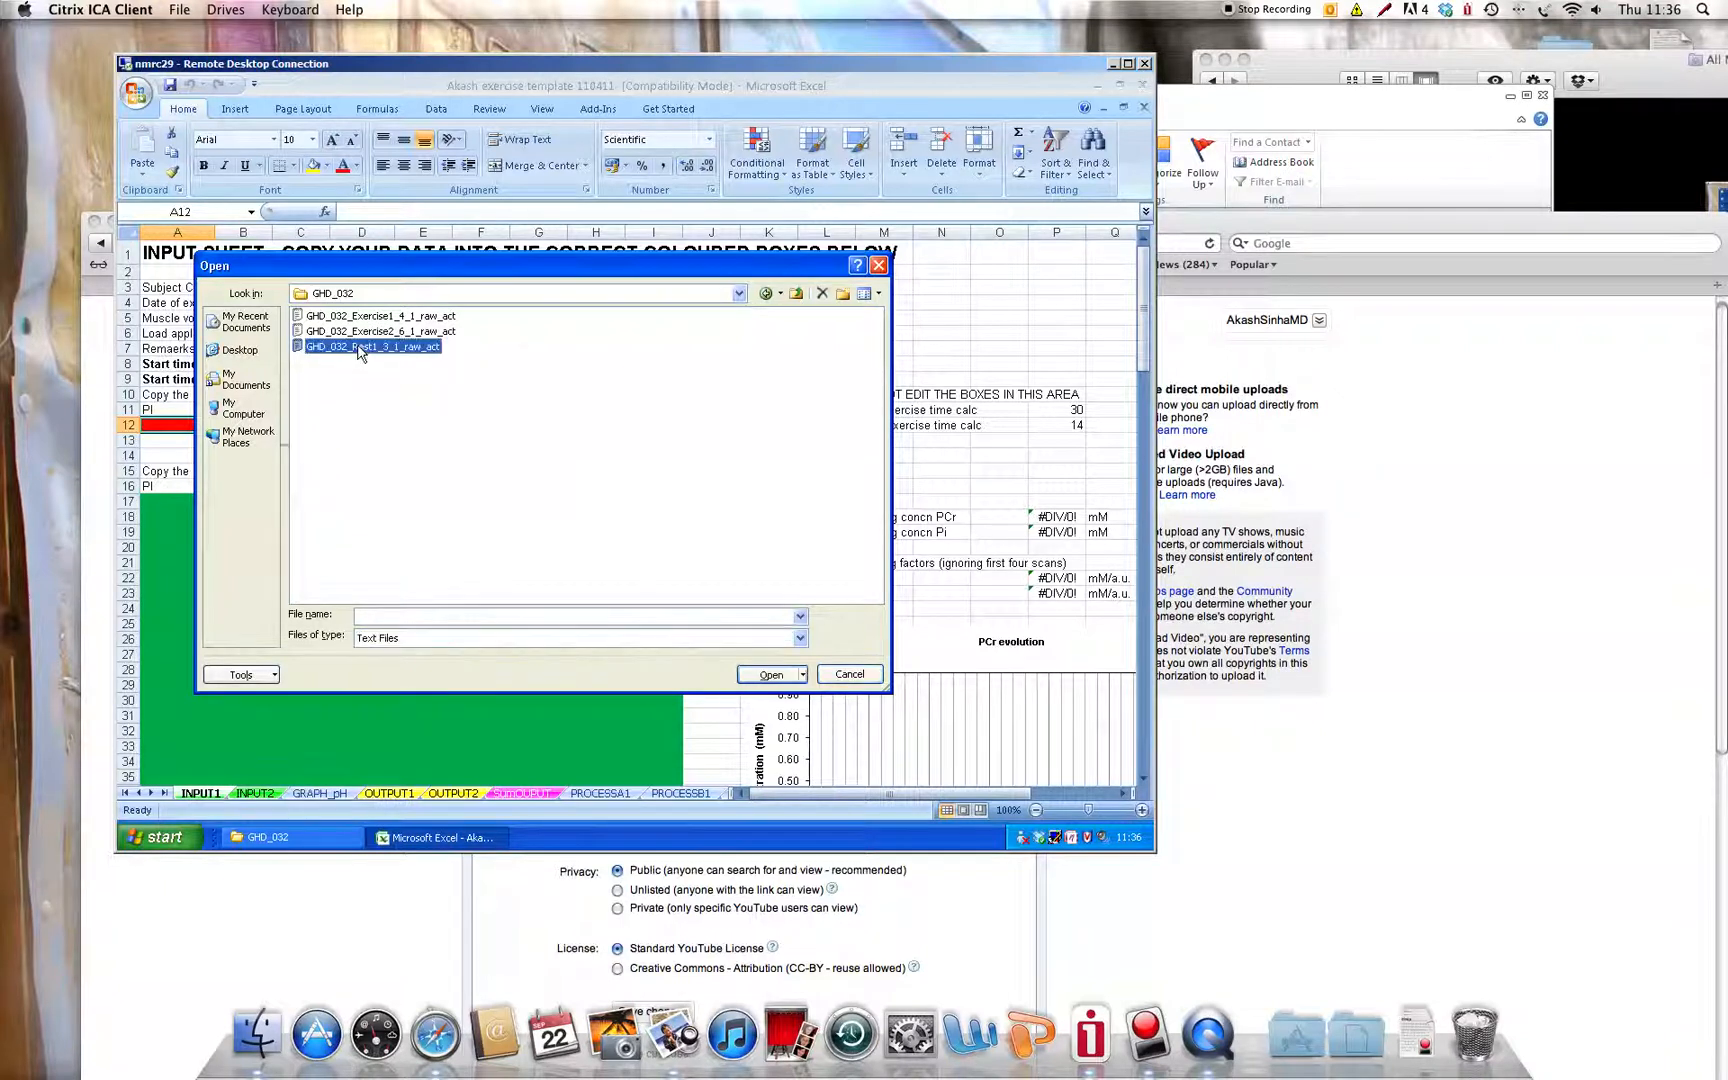
{"action": "left_click", "coordinate": [770, 675]}
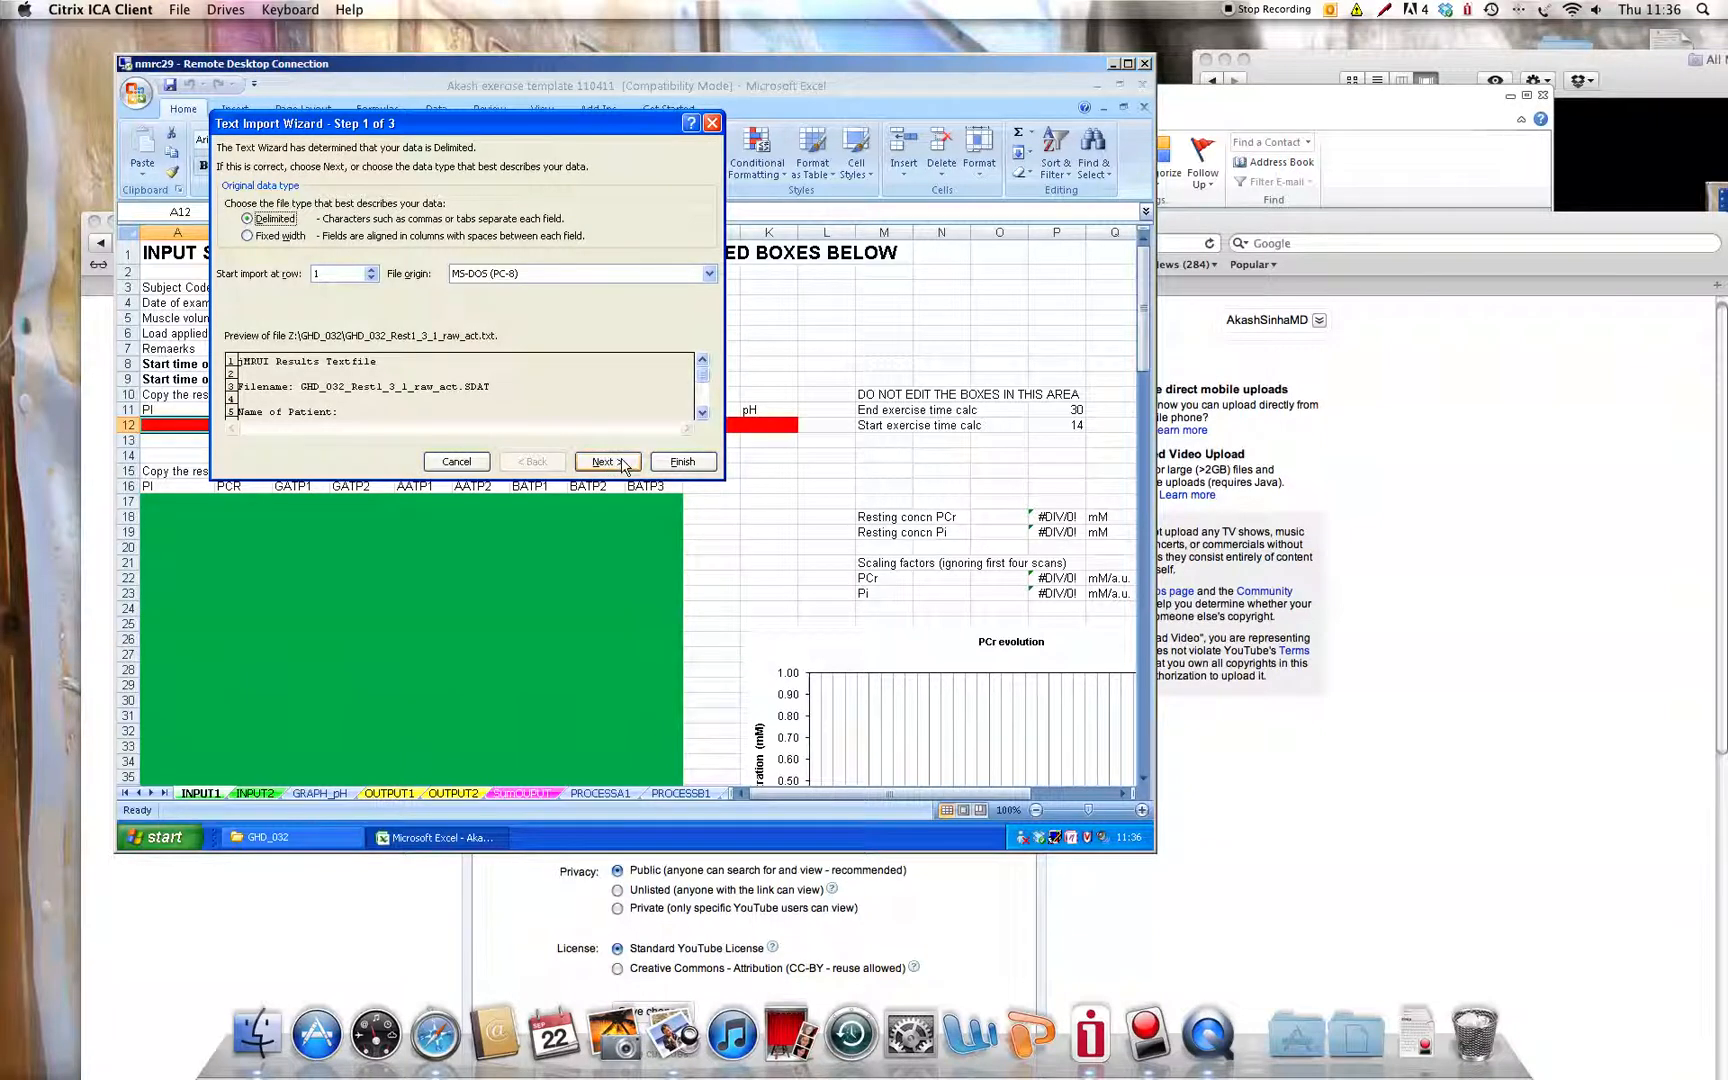
Import the Rest1 text file as delimited data, adding Space as a delimiter alongside Tab and keeping the General column format.
{"action": "left_click", "coordinate": [622, 463]}
{"action": "left_click", "coordinate": [232, 252]}
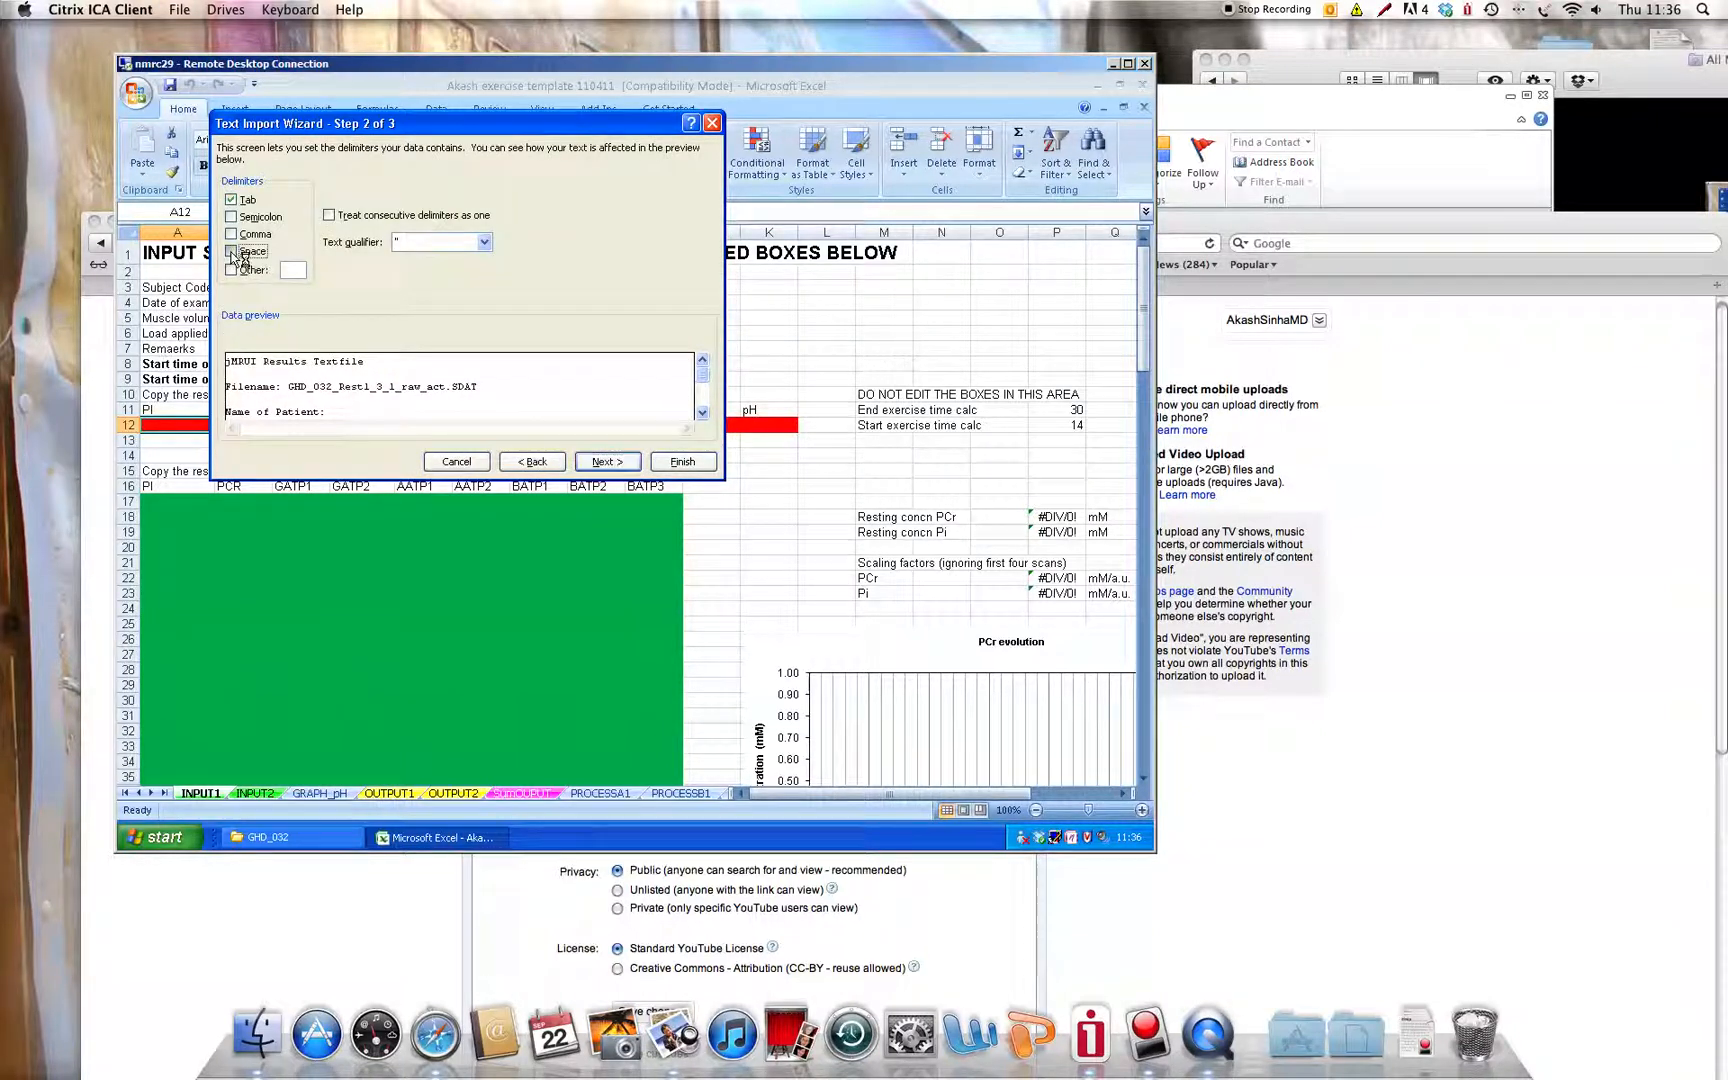
{"action": "left_click", "coordinate": [604, 463]}
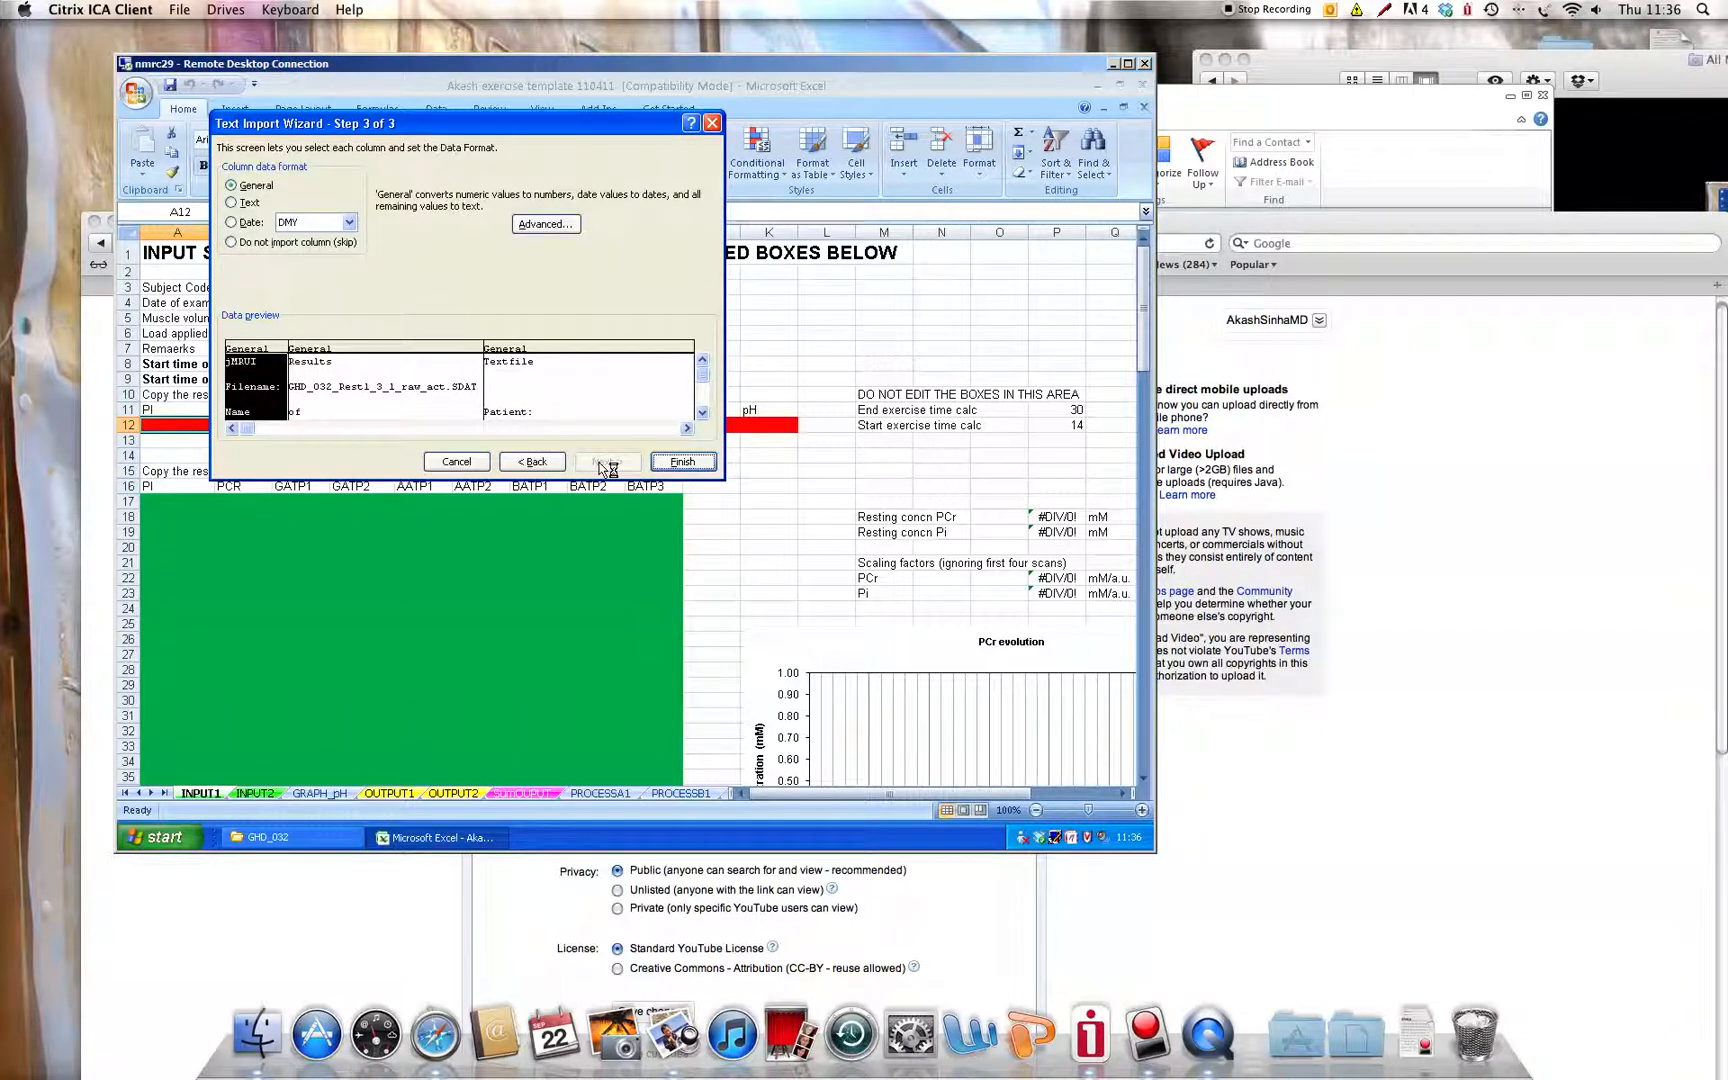
{"action": "left_click", "coordinate": [669, 462]}
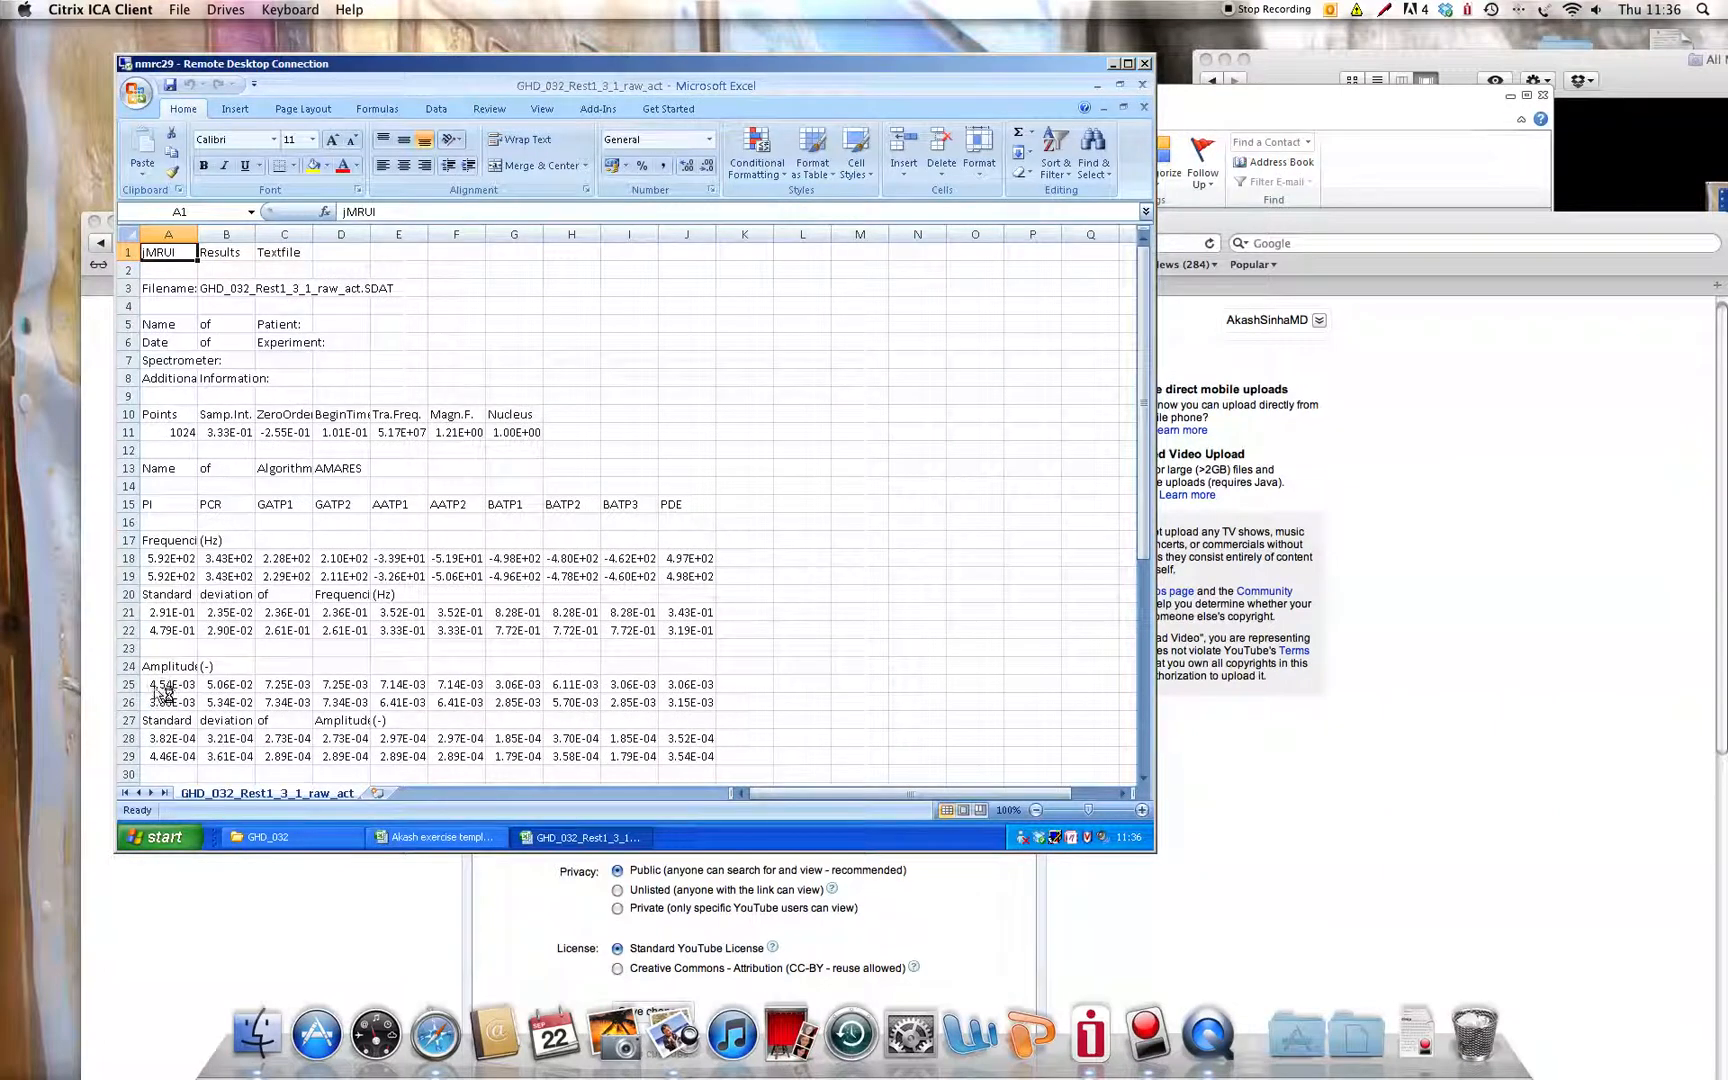
Copy the first amplitude row, A25:J25, from the Rest1 results into the red Rest1 box at A12 on INPUT1.
{"action": "left_click_drag", "start_coordinate": [163, 690], "coordinate": [676, 688]}
{"action": "key", "text": "ctrl+c"}
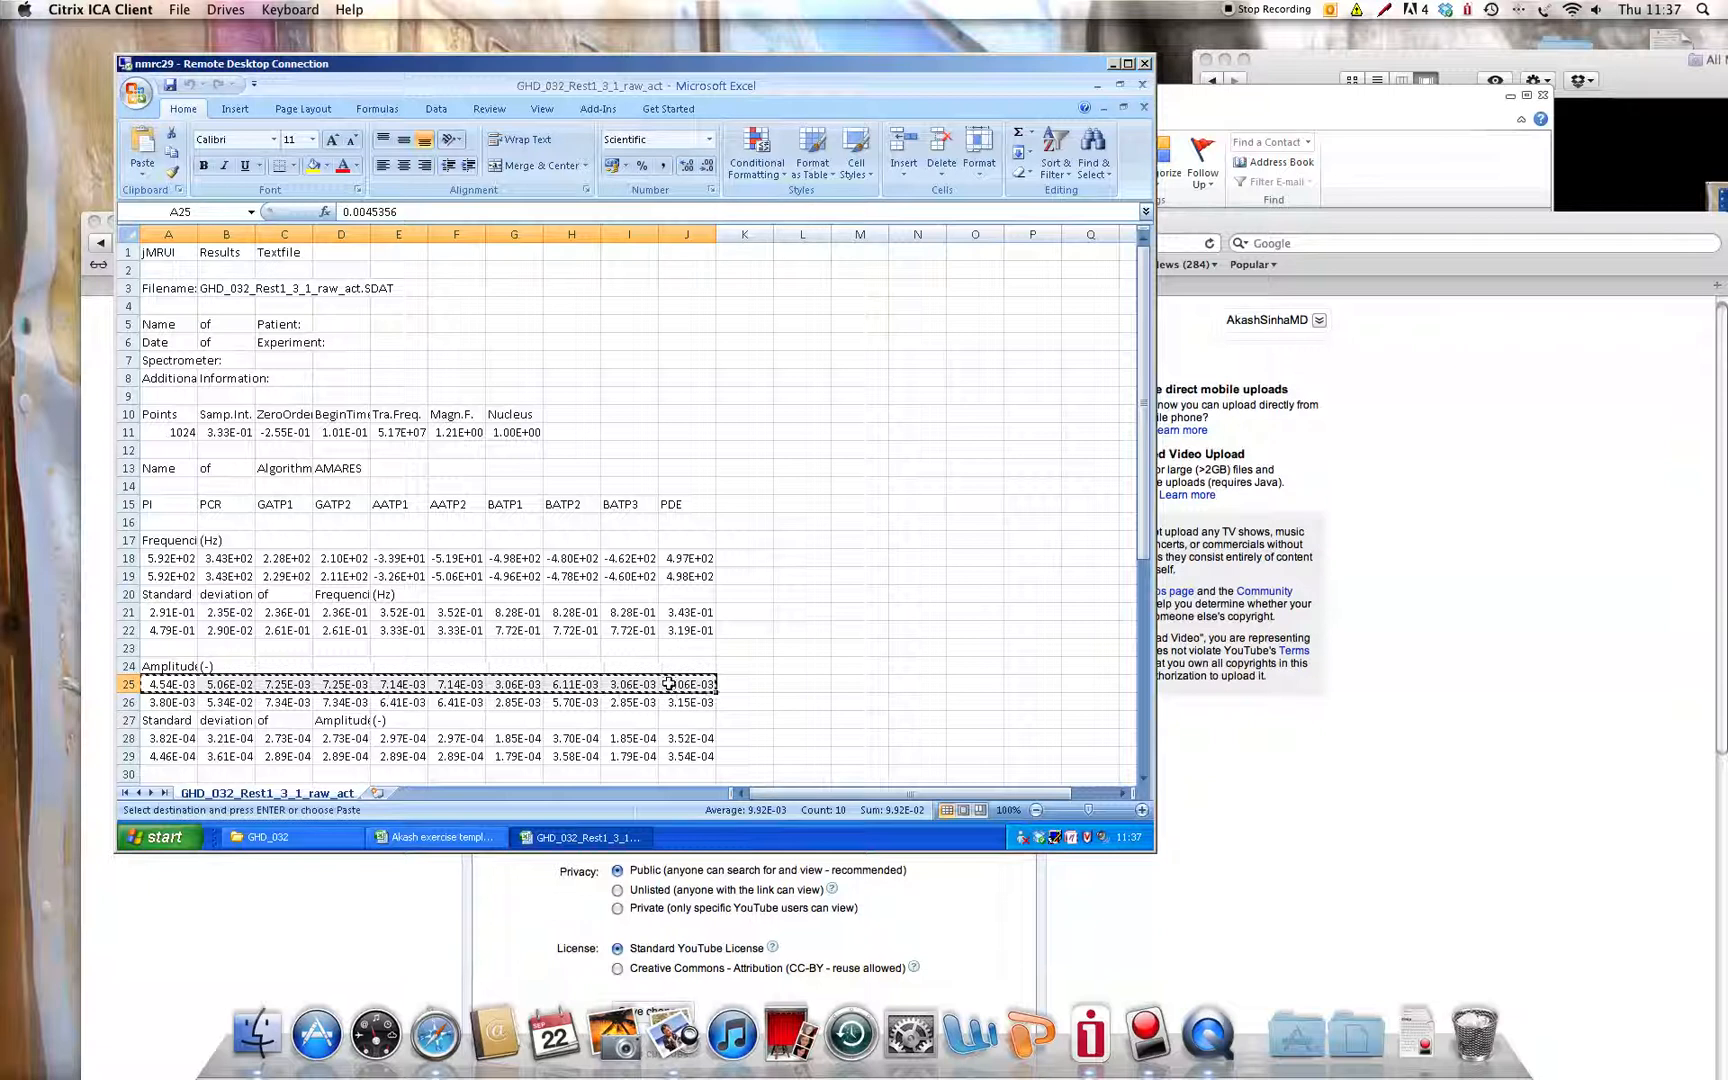
{"action": "left_click", "coordinate": [441, 838]}
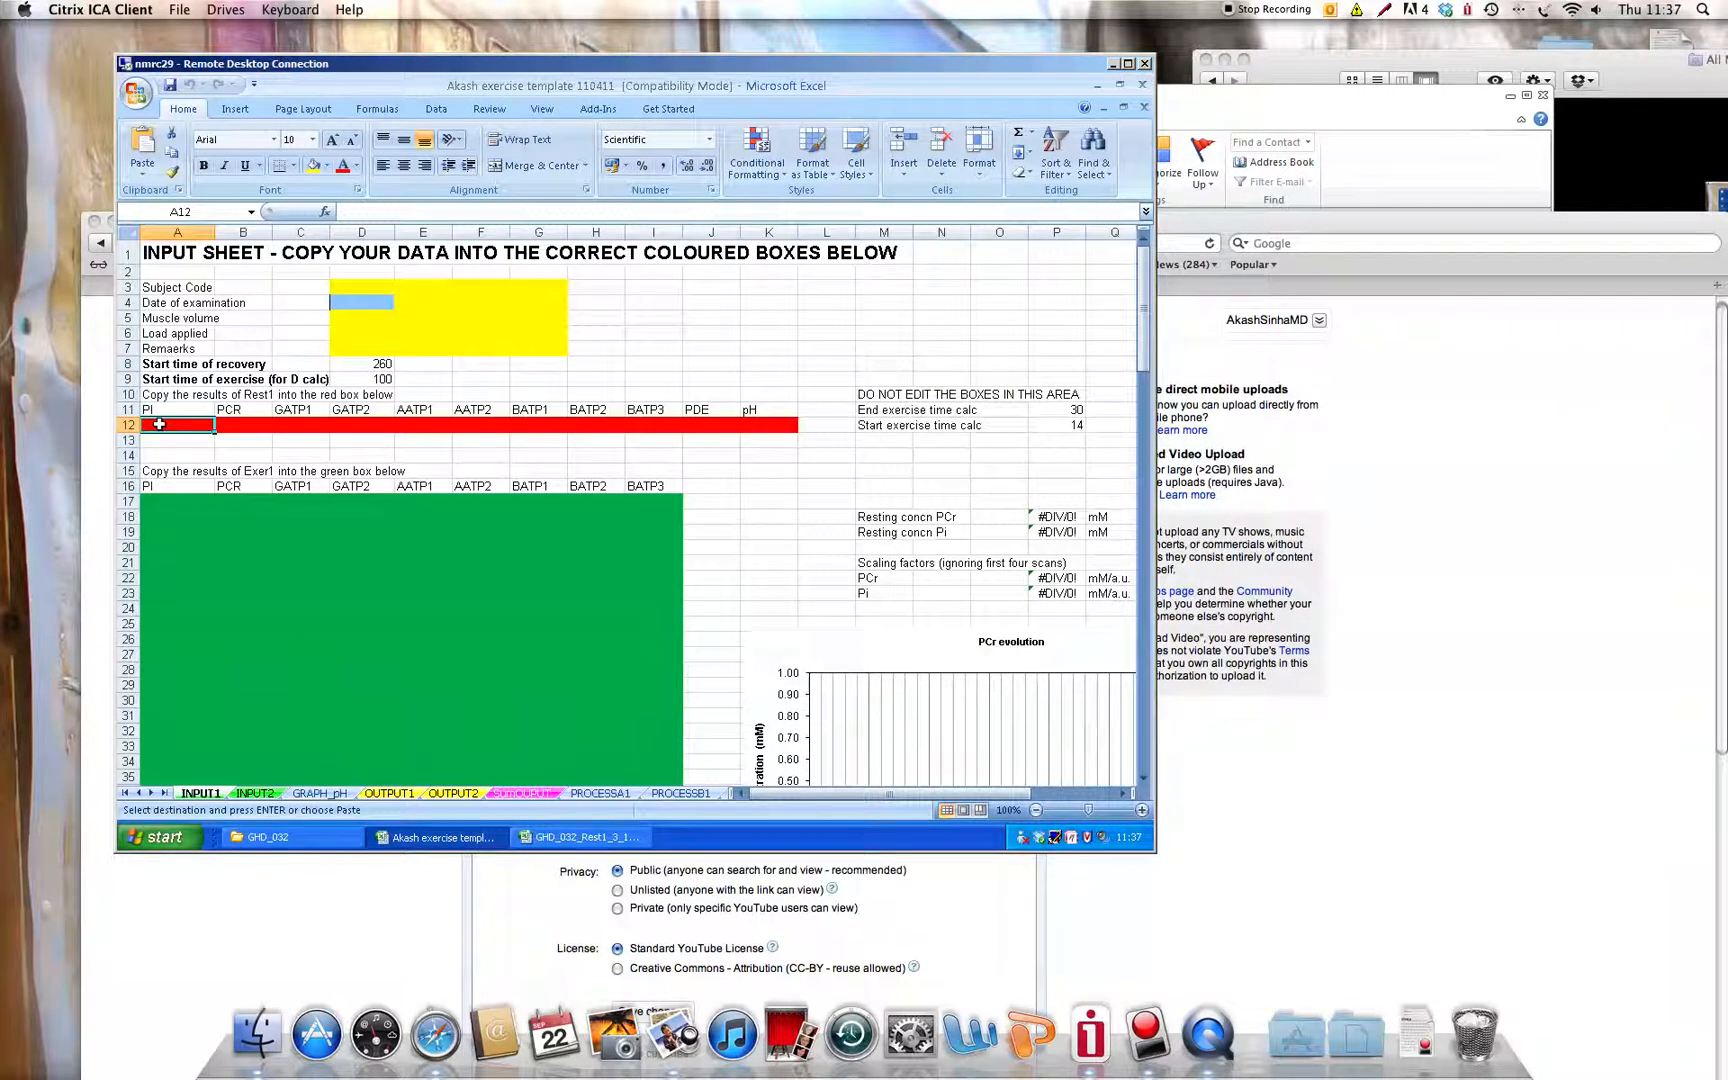
{"action": "key", "text": "ctrl+v"}
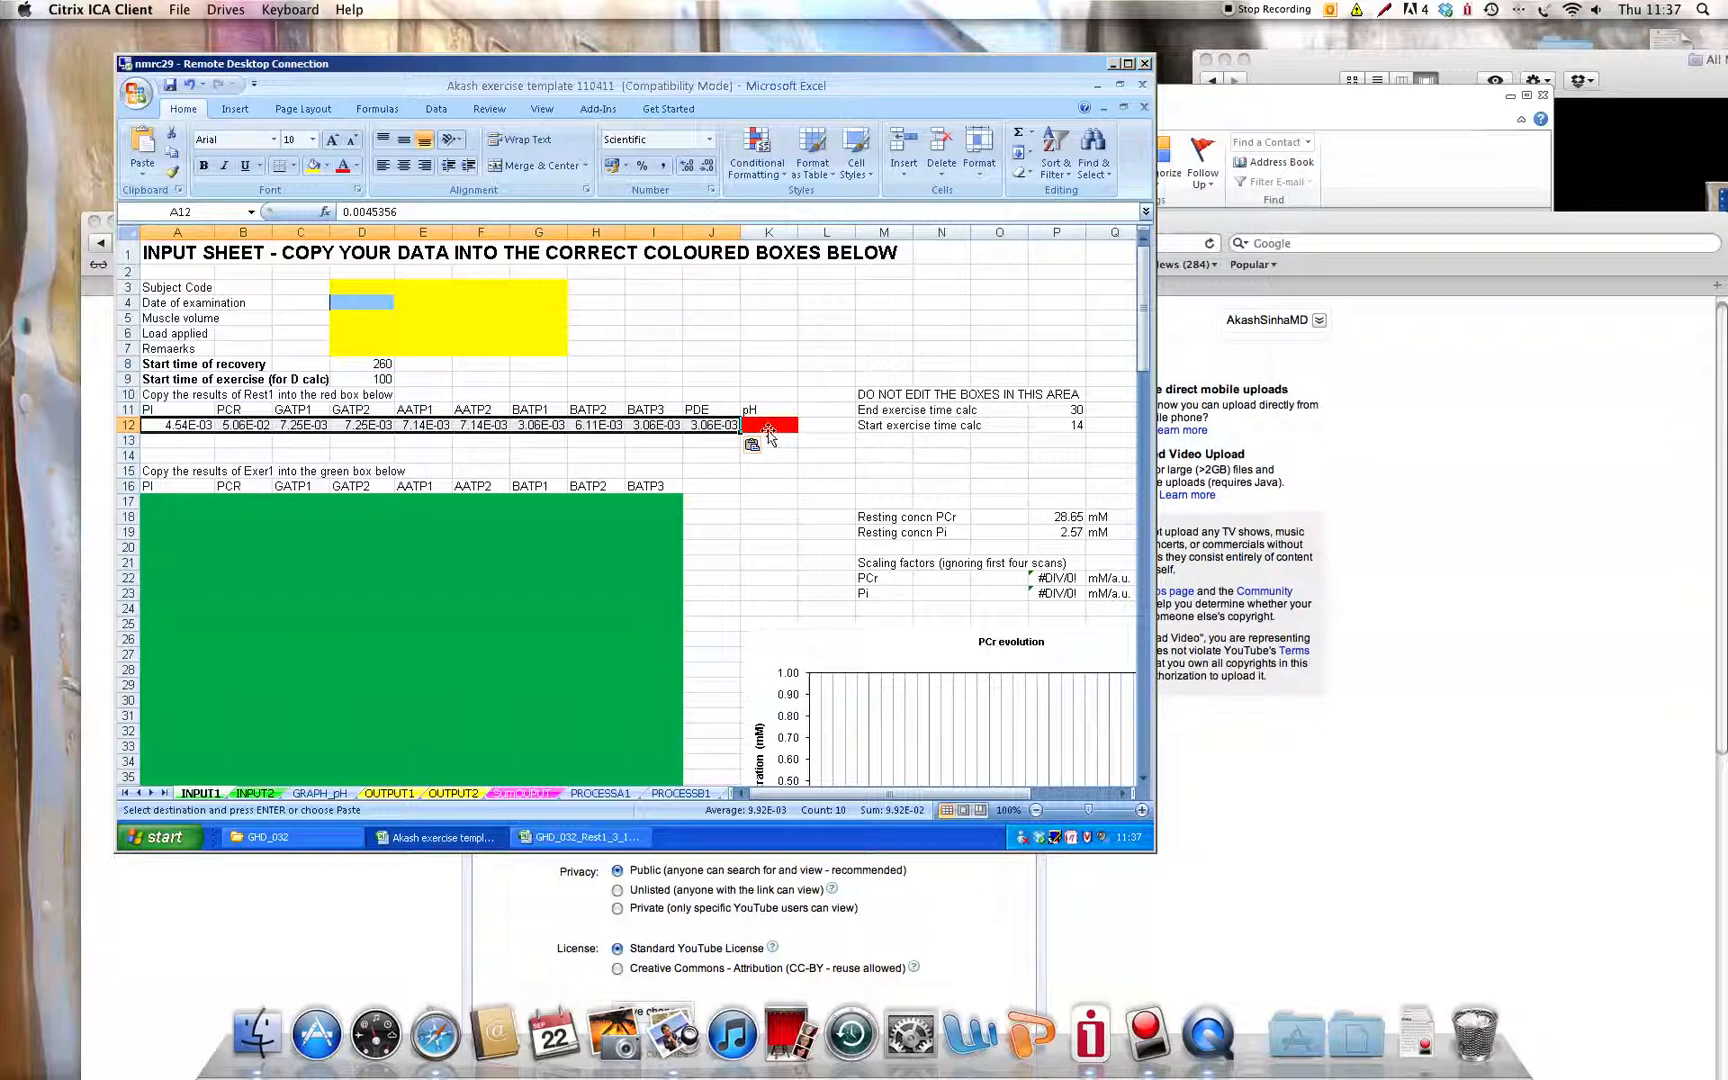
Copy the first pH value, cell A49 of the Rest1 results, into the pH cell K12 on INPUT1.
{"action": "left_click", "coordinate": [768, 428]}
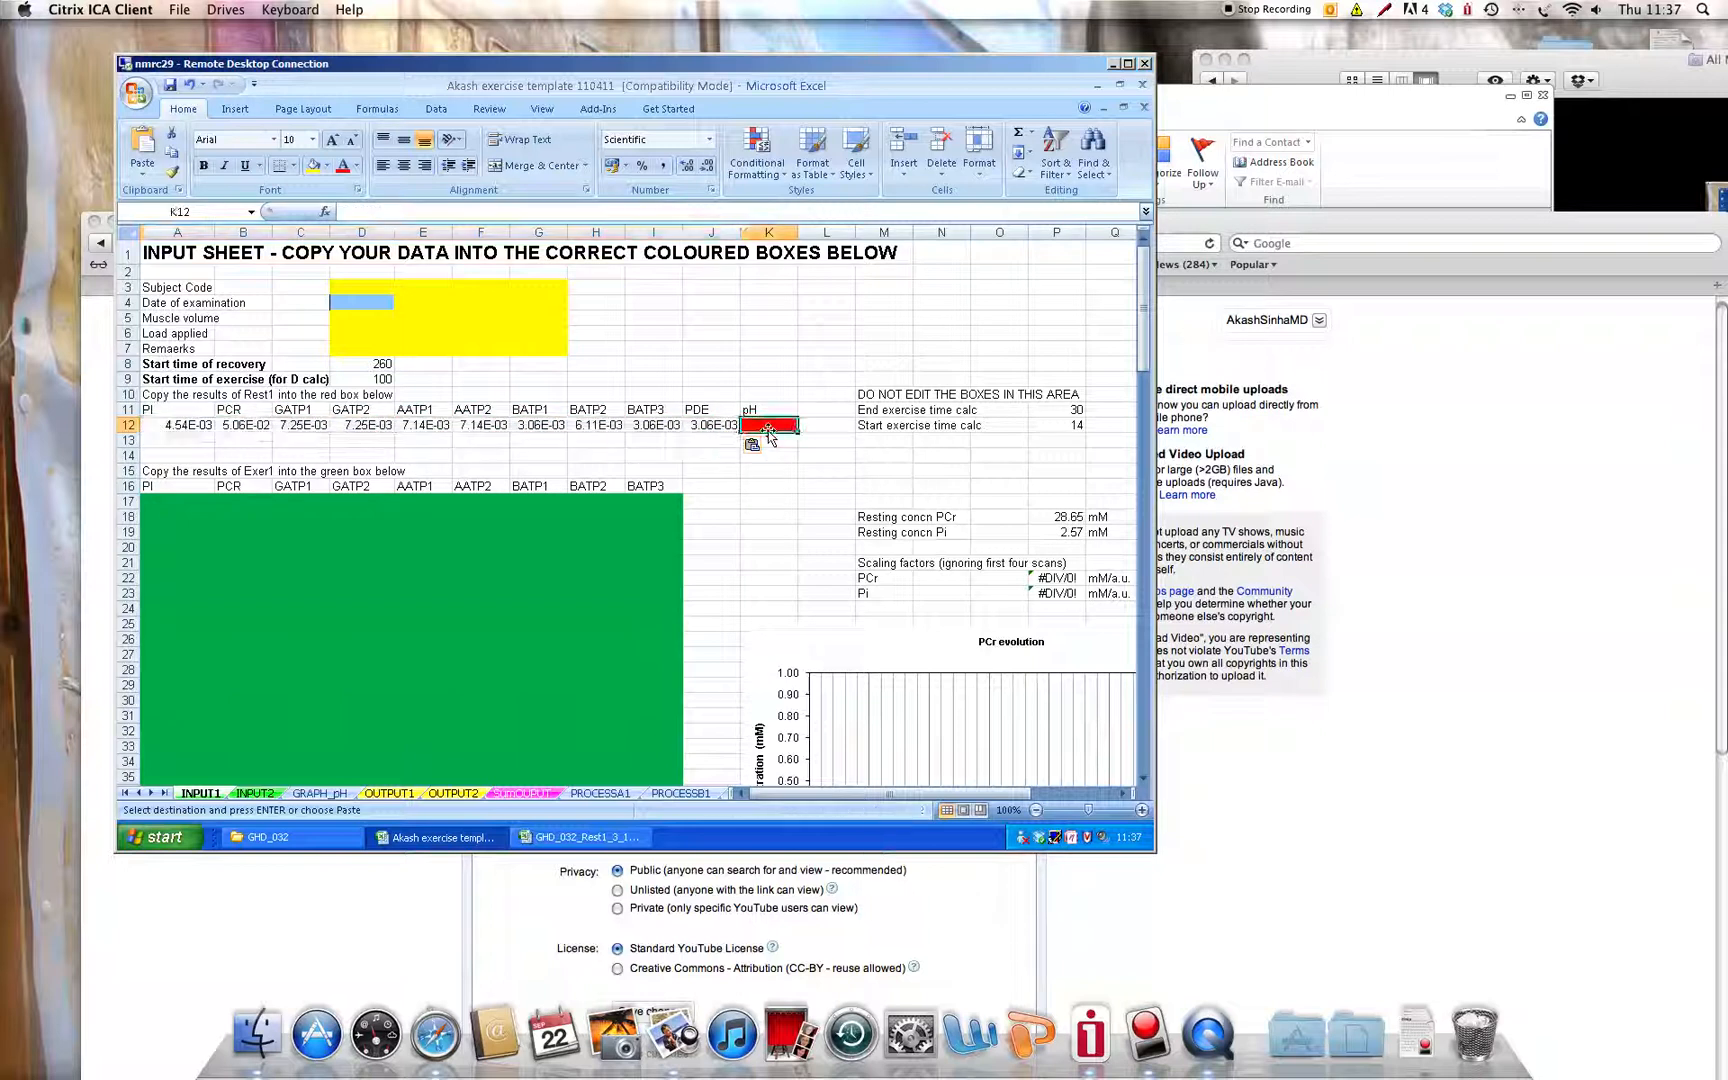
{"action": "left_click", "coordinate": [588, 837]}
{"action": "scroll", "coordinate": [548, 725], "scroll_direction": "down", "scroll_amount": 7}
{"action": "scroll", "coordinate": [462, 684], "scroll_direction": "down", "scroll_amount": 1}
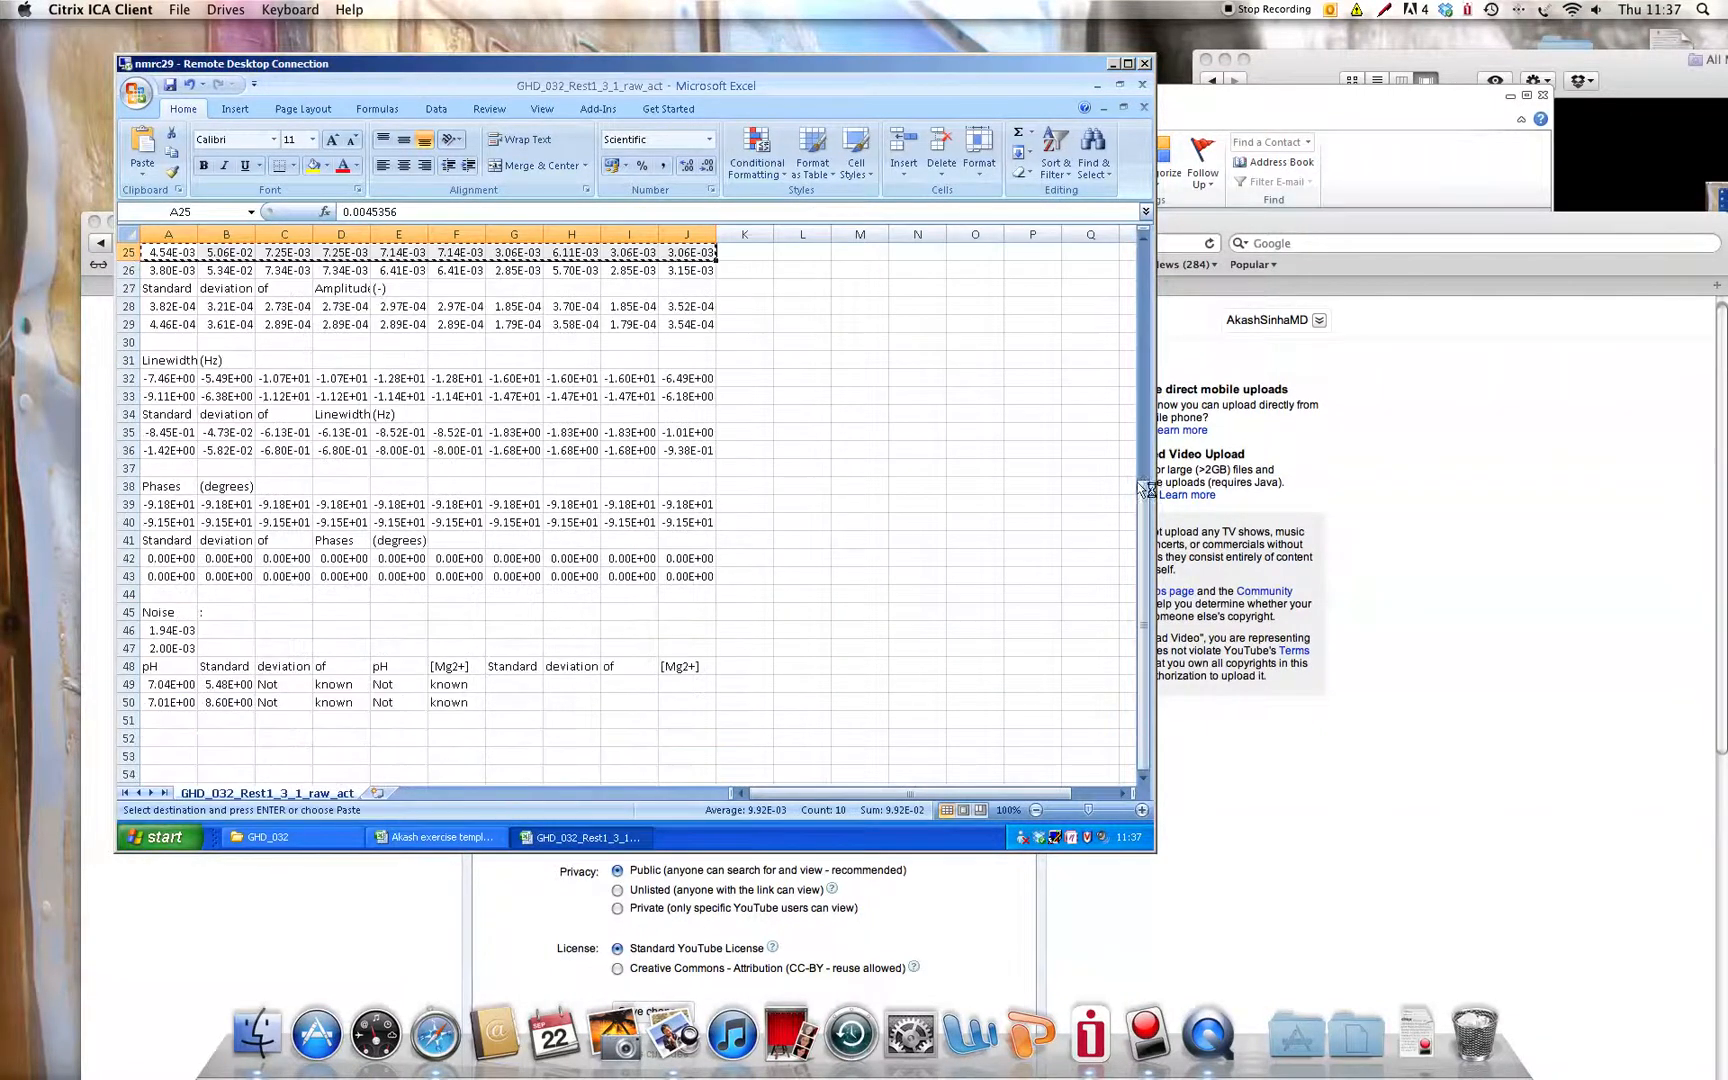
{"action": "left_click", "coordinate": [164, 684]}
{"action": "key", "text": "ctrl+c"}
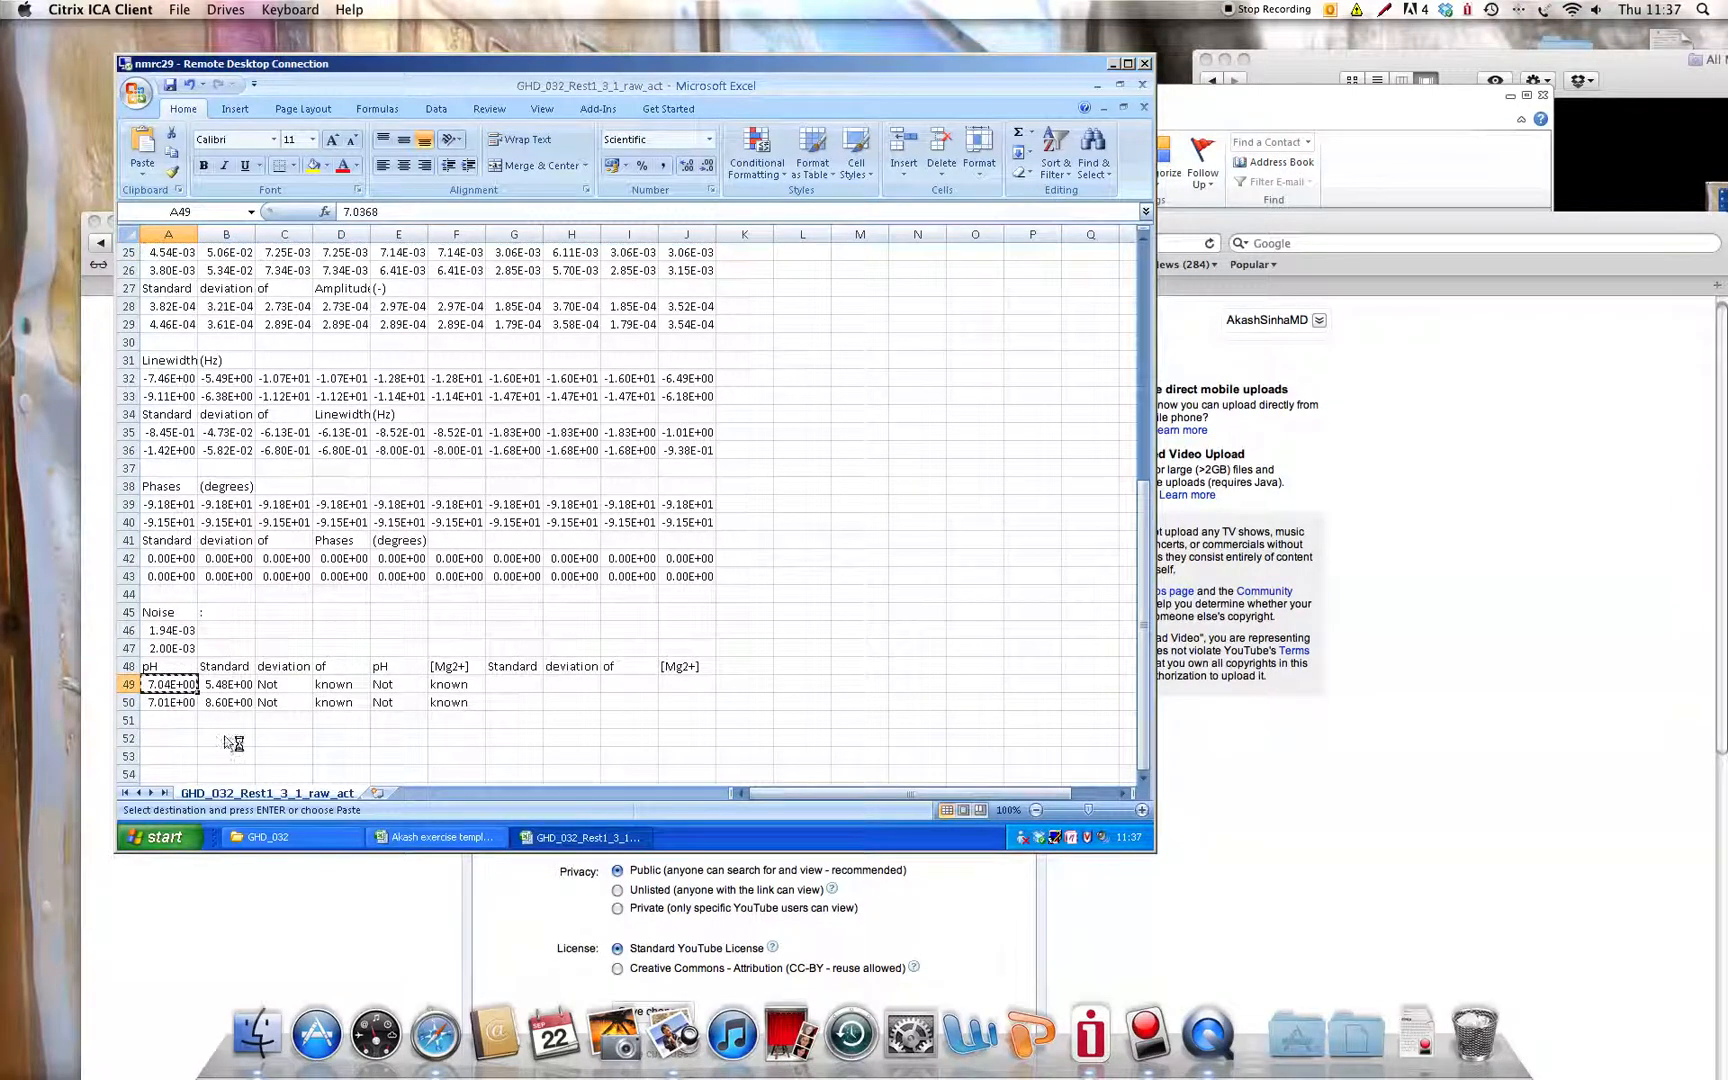
{"action": "left_click", "coordinate": [413, 840]}
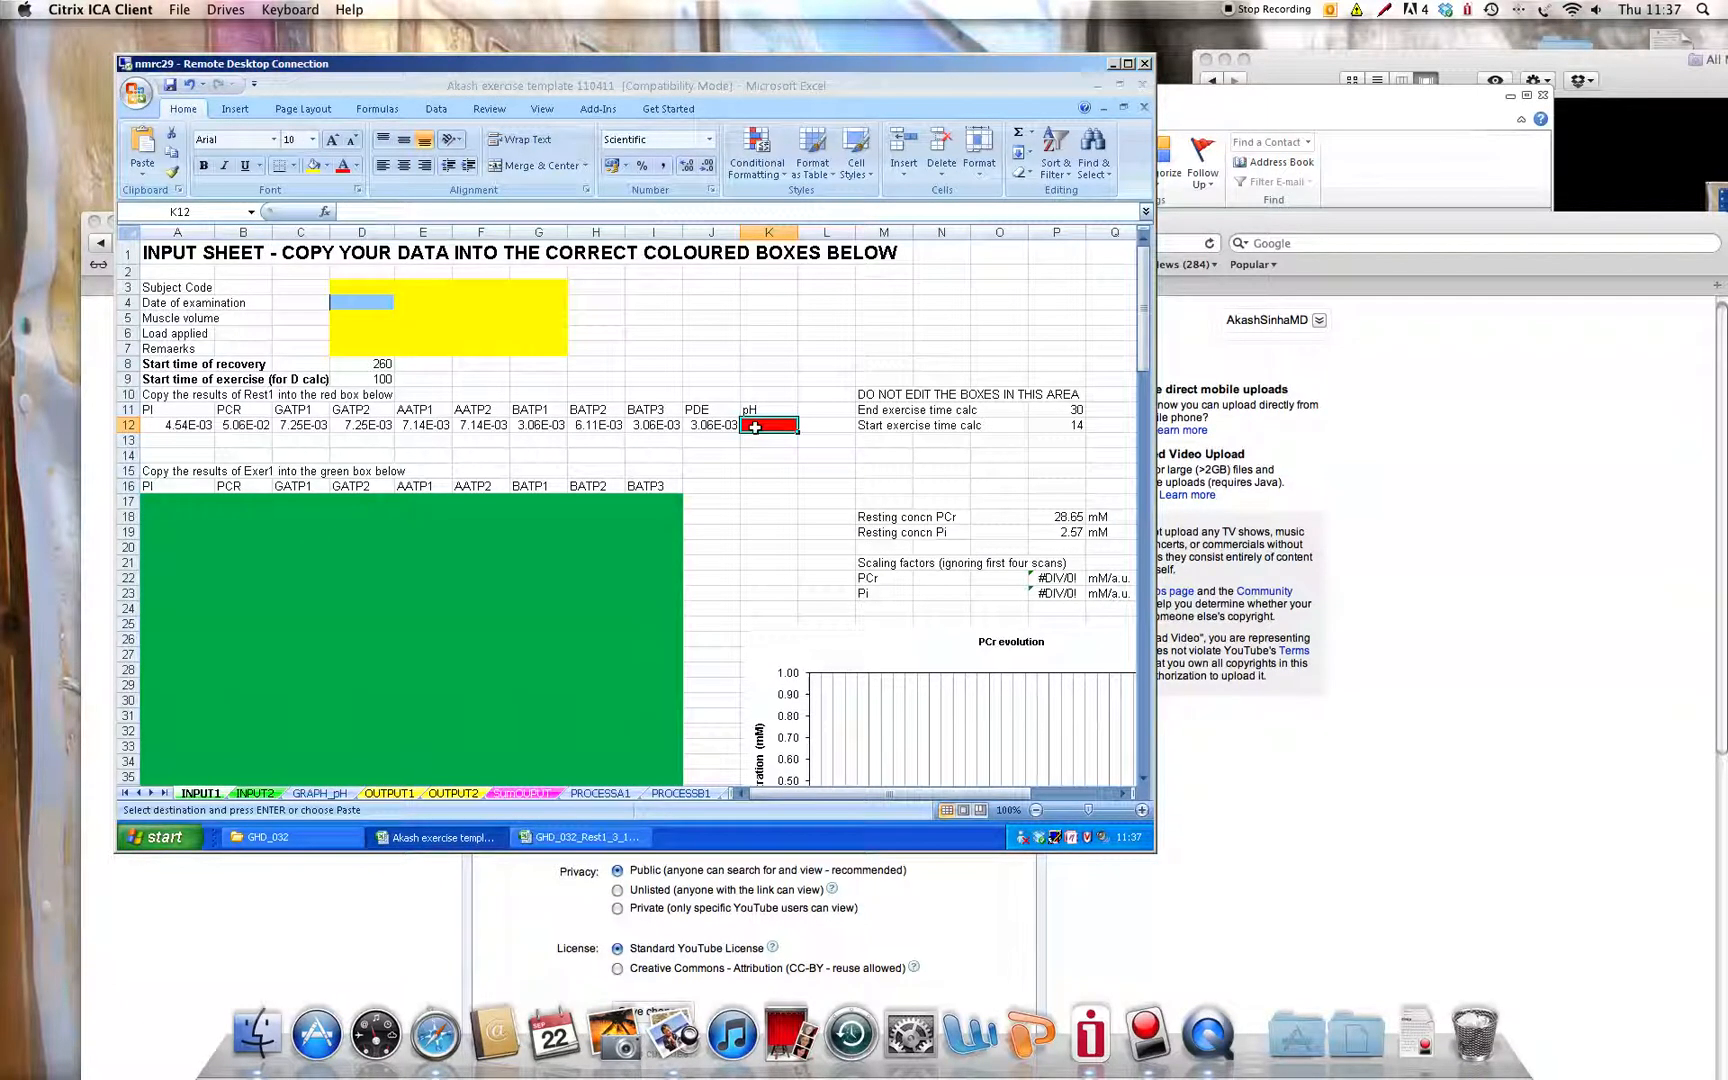
{"action": "key", "text": "ctrl+v"}
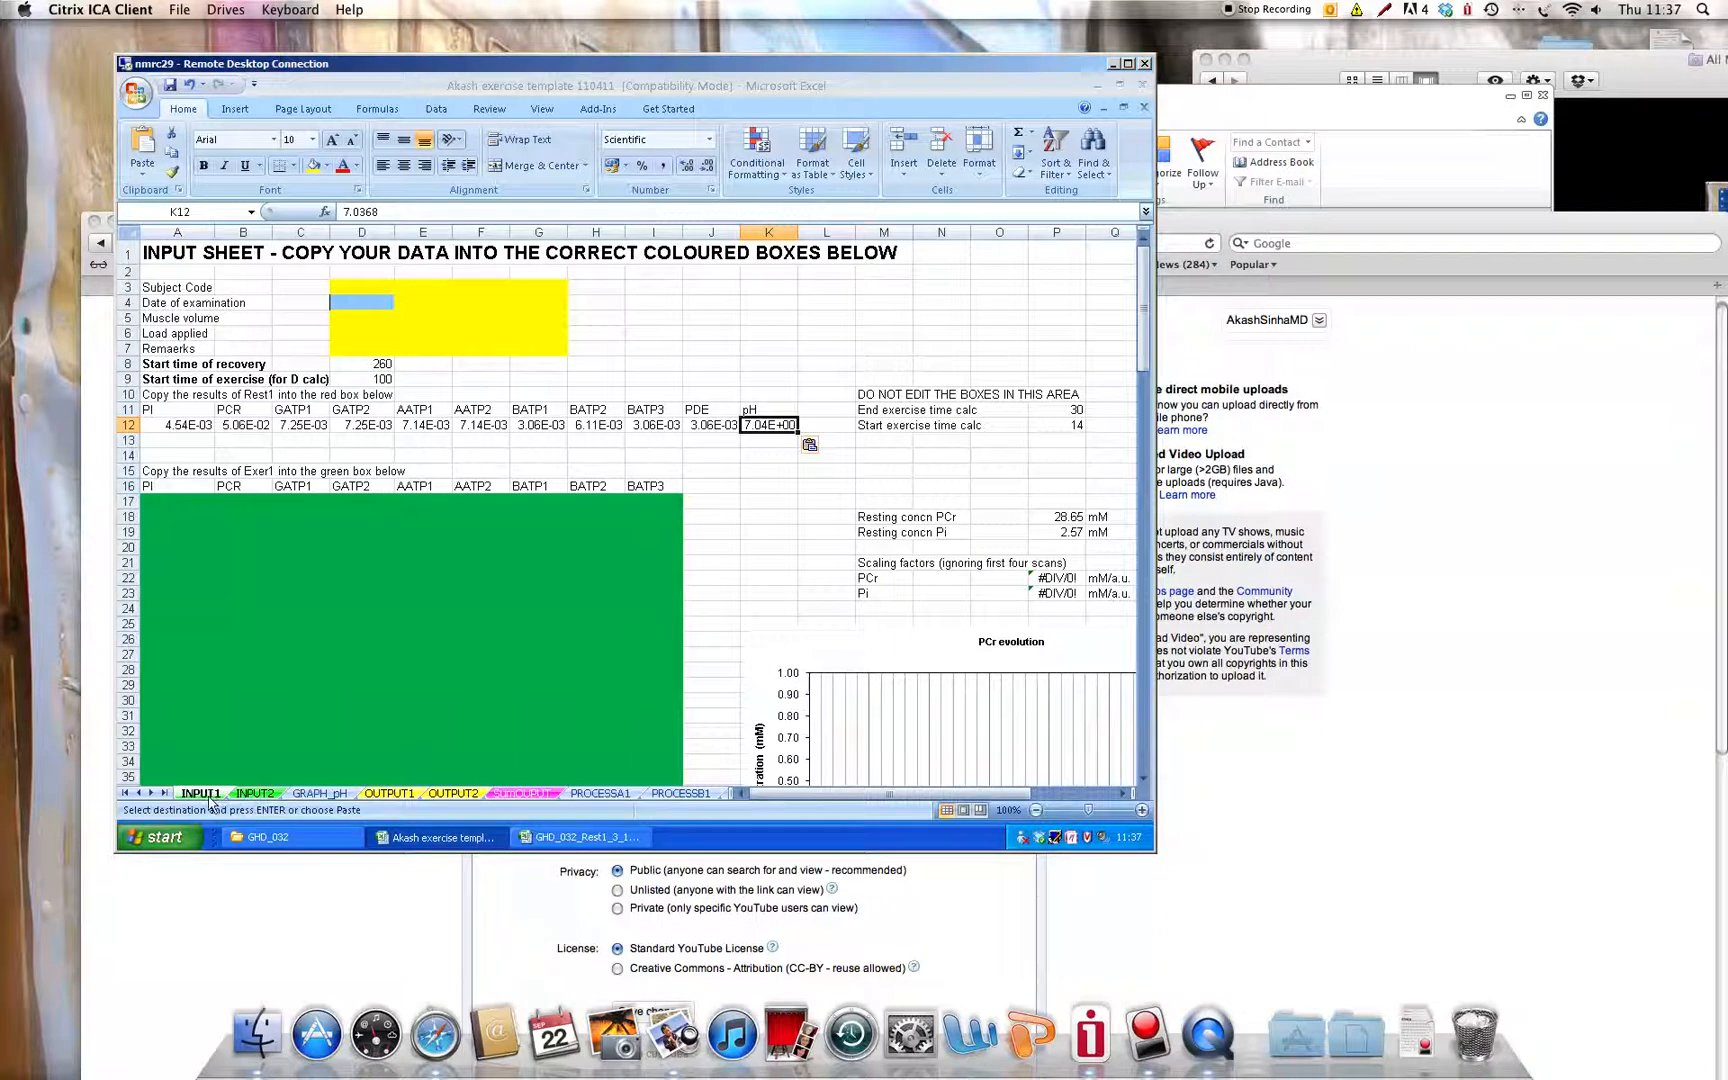
Copy the second amplitude row, A26:J26, from the Rest1 results into the red Rest2 box at A12 on INPUT2.
{"action": "left_click", "coordinate": [255, 794]}
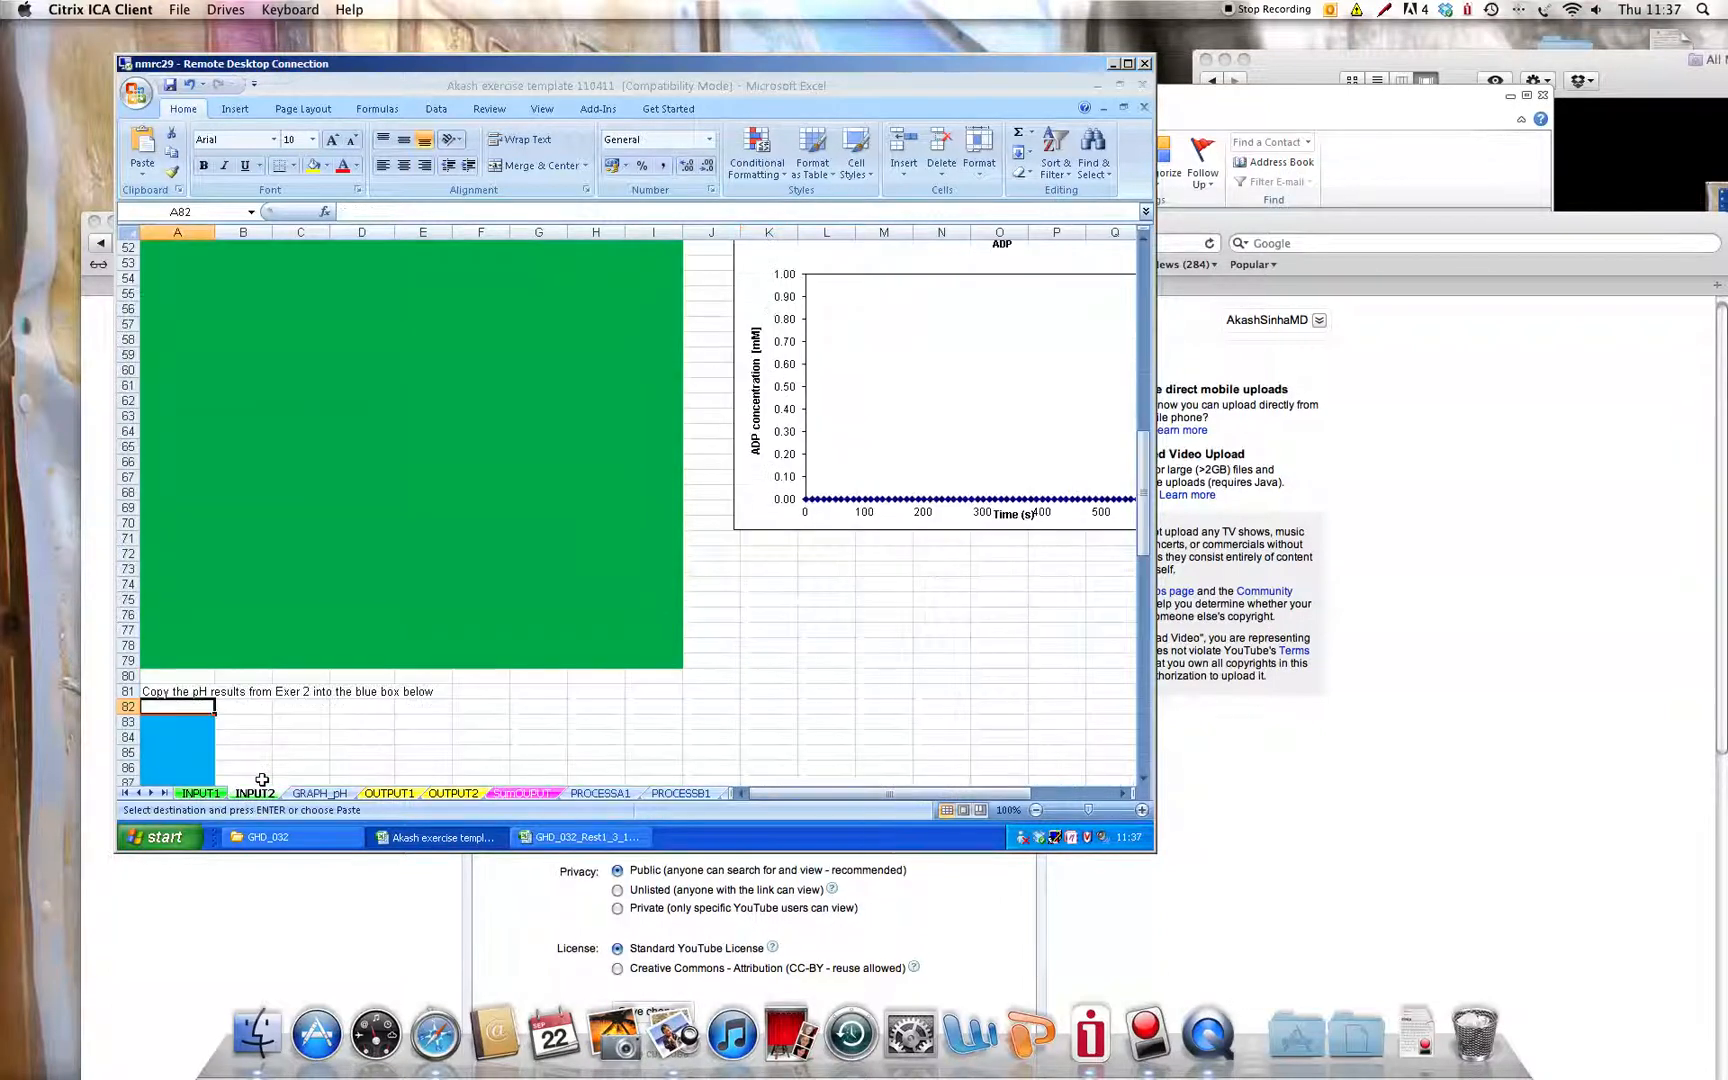
{"action": "left_click_drag", "start_coordinate": [1145, 535], "coordinate": [1146, 352]}
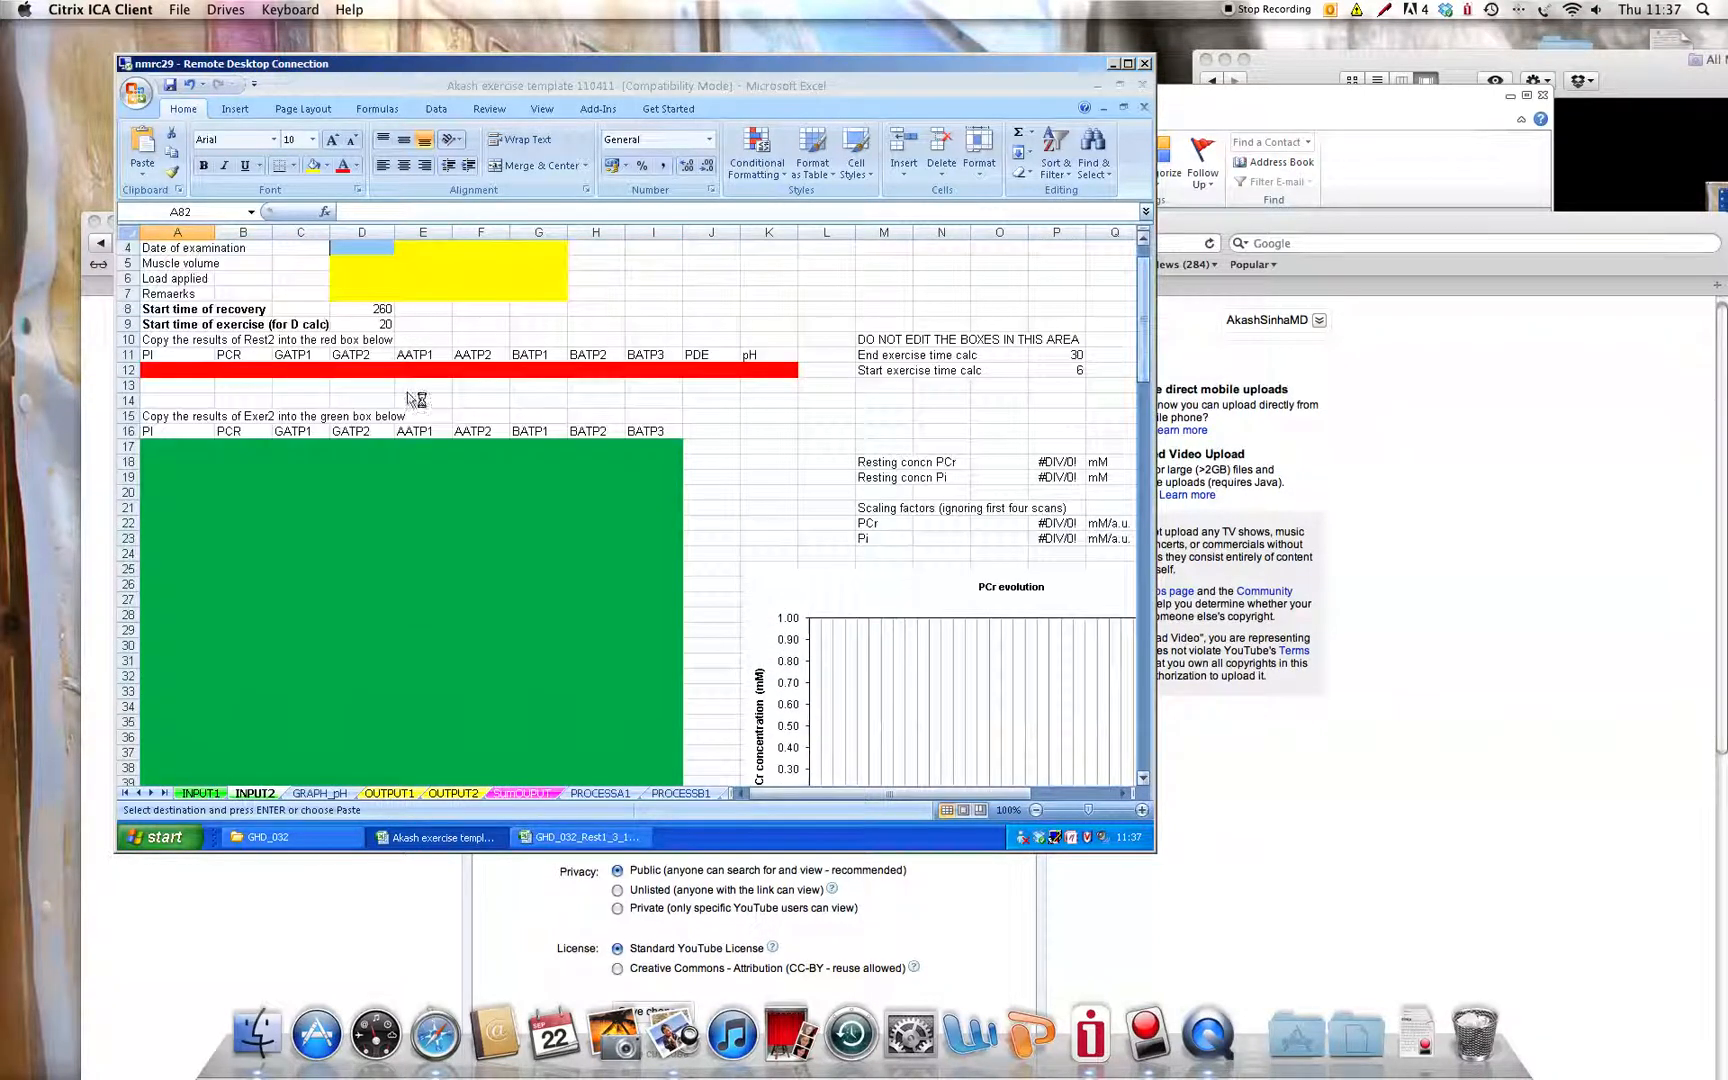
{"action": "left_click", "coordinate": [176, 374]}
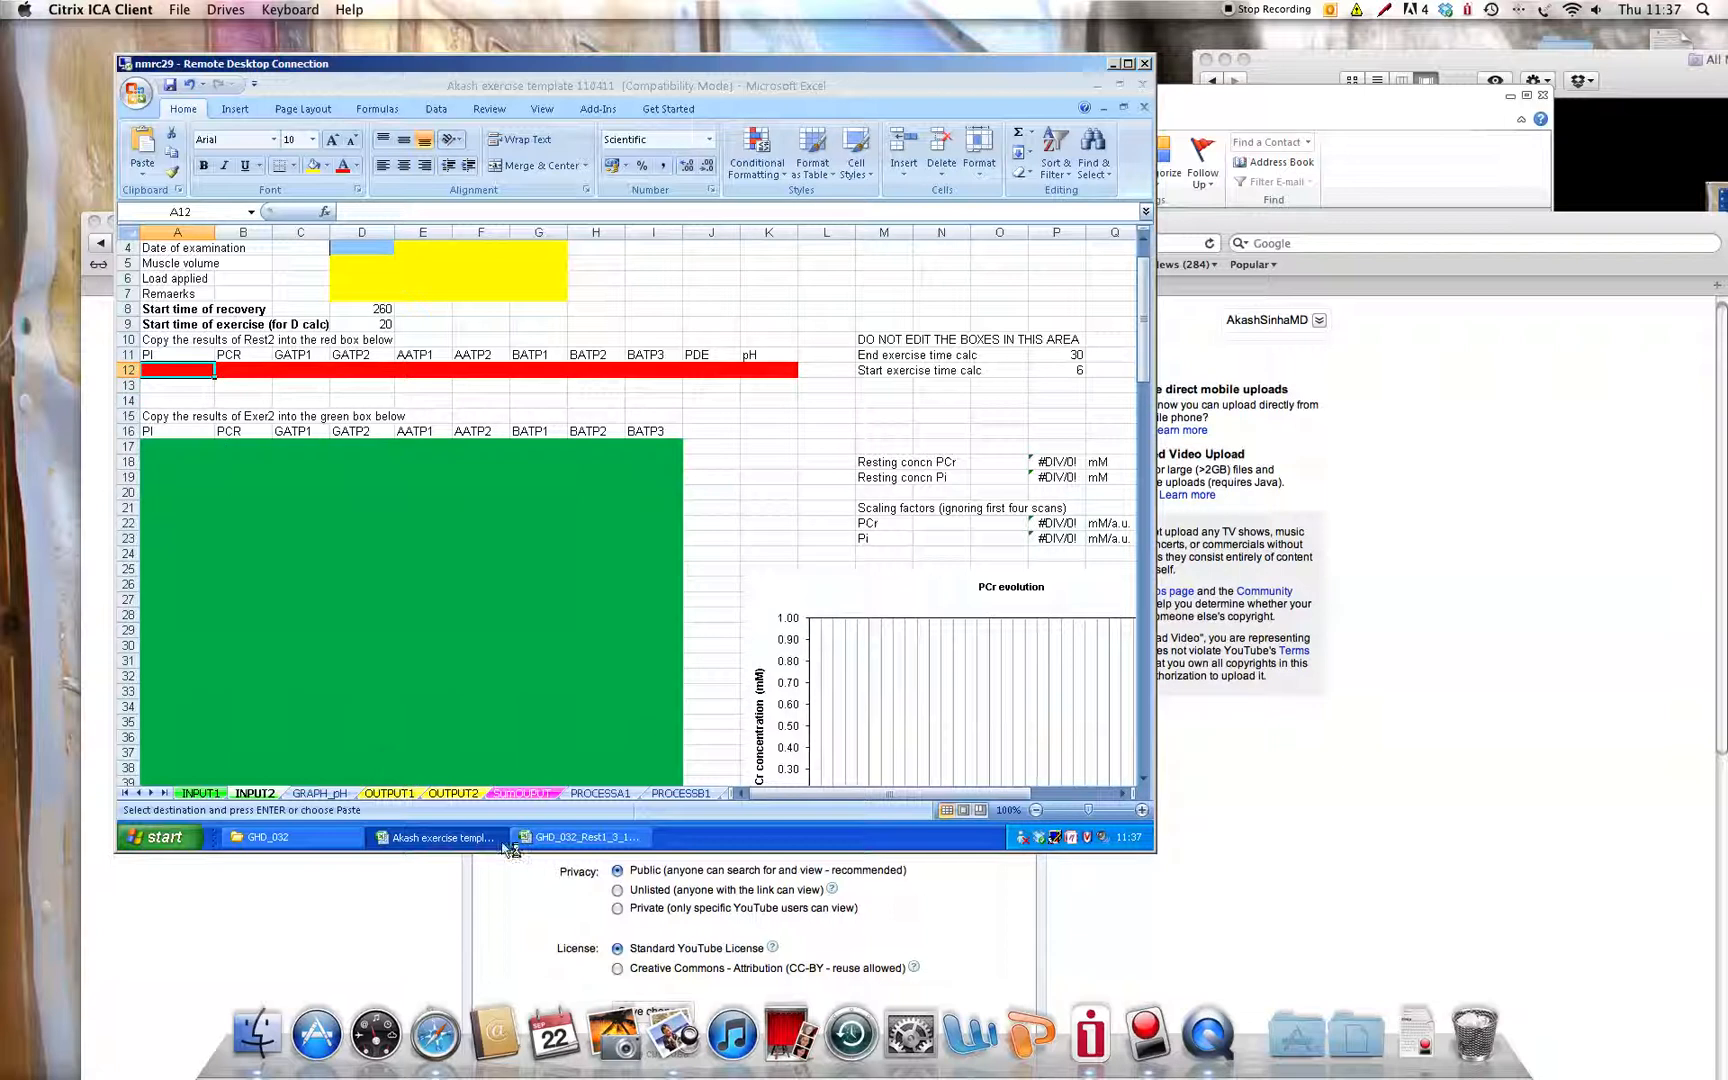
{"action": "left_click", "coordinate": [568, 837]}
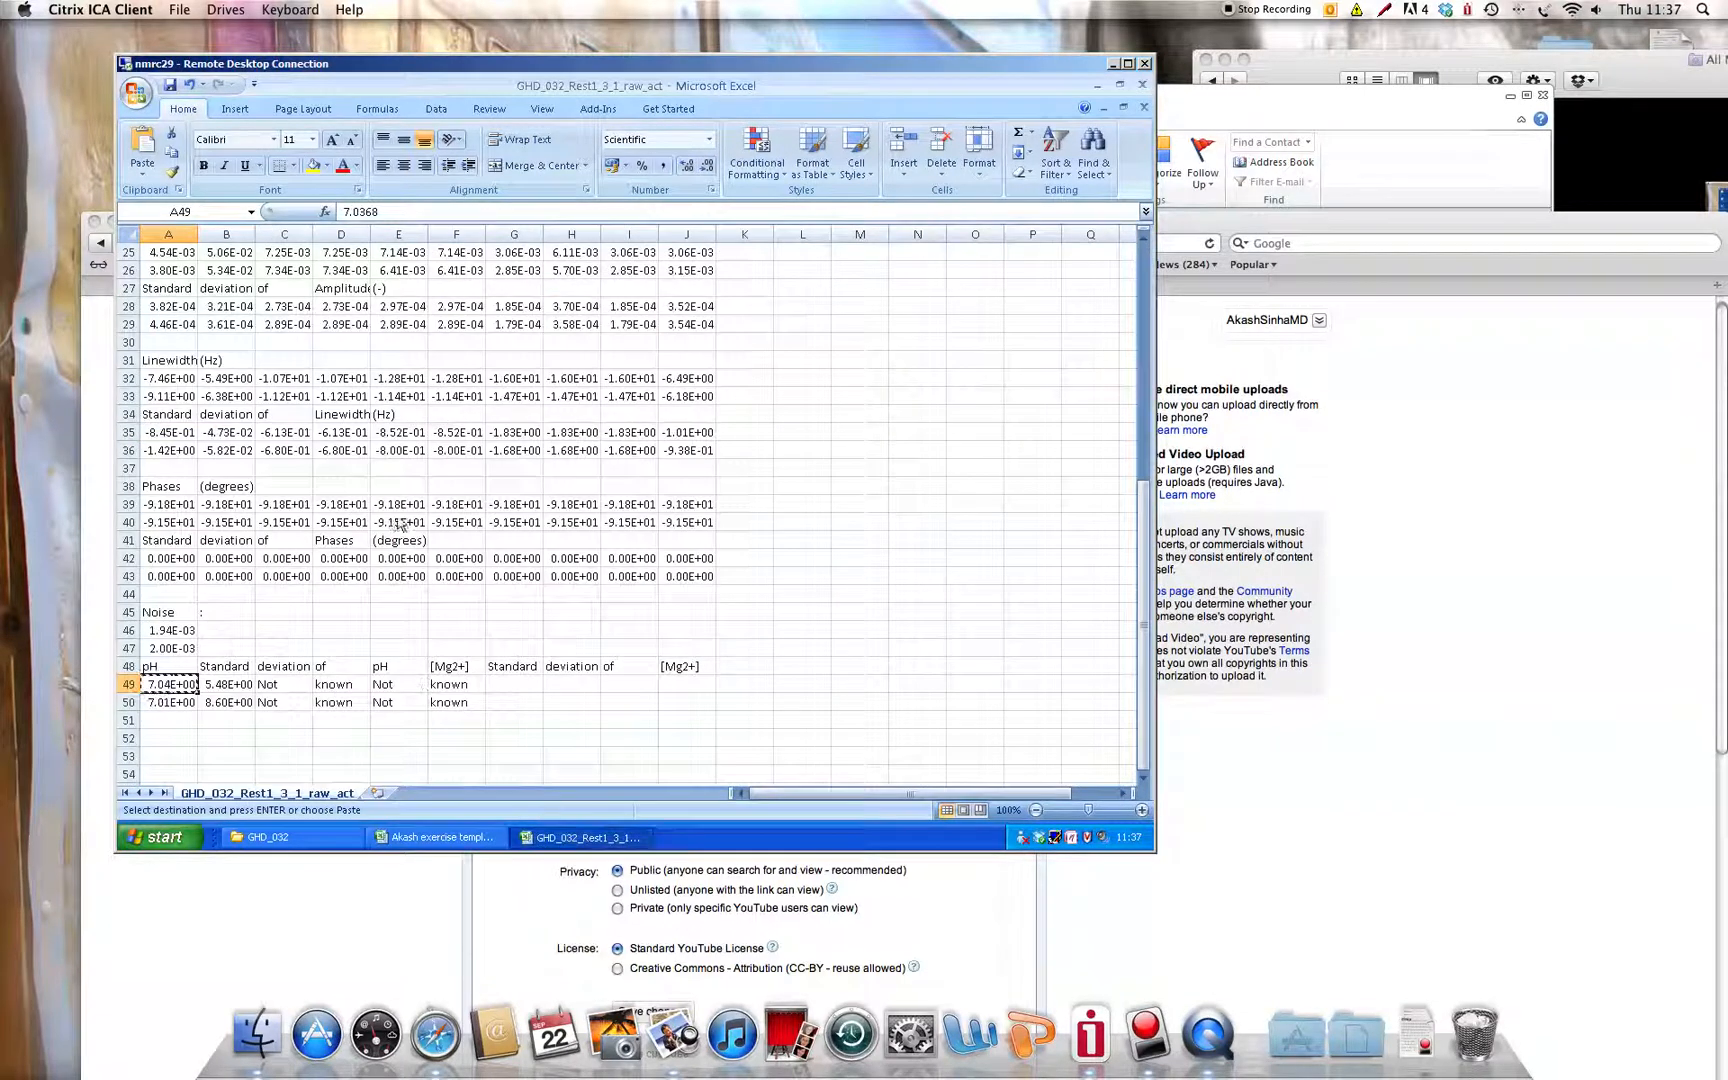
{"action": "left_click_drag", "start_coordinate": [1149, 515], "coordinate": [1152, 414]}
{"action": "left_click_drag", "start_coordinate": [180, 528], "coordinate": [689, 522]}
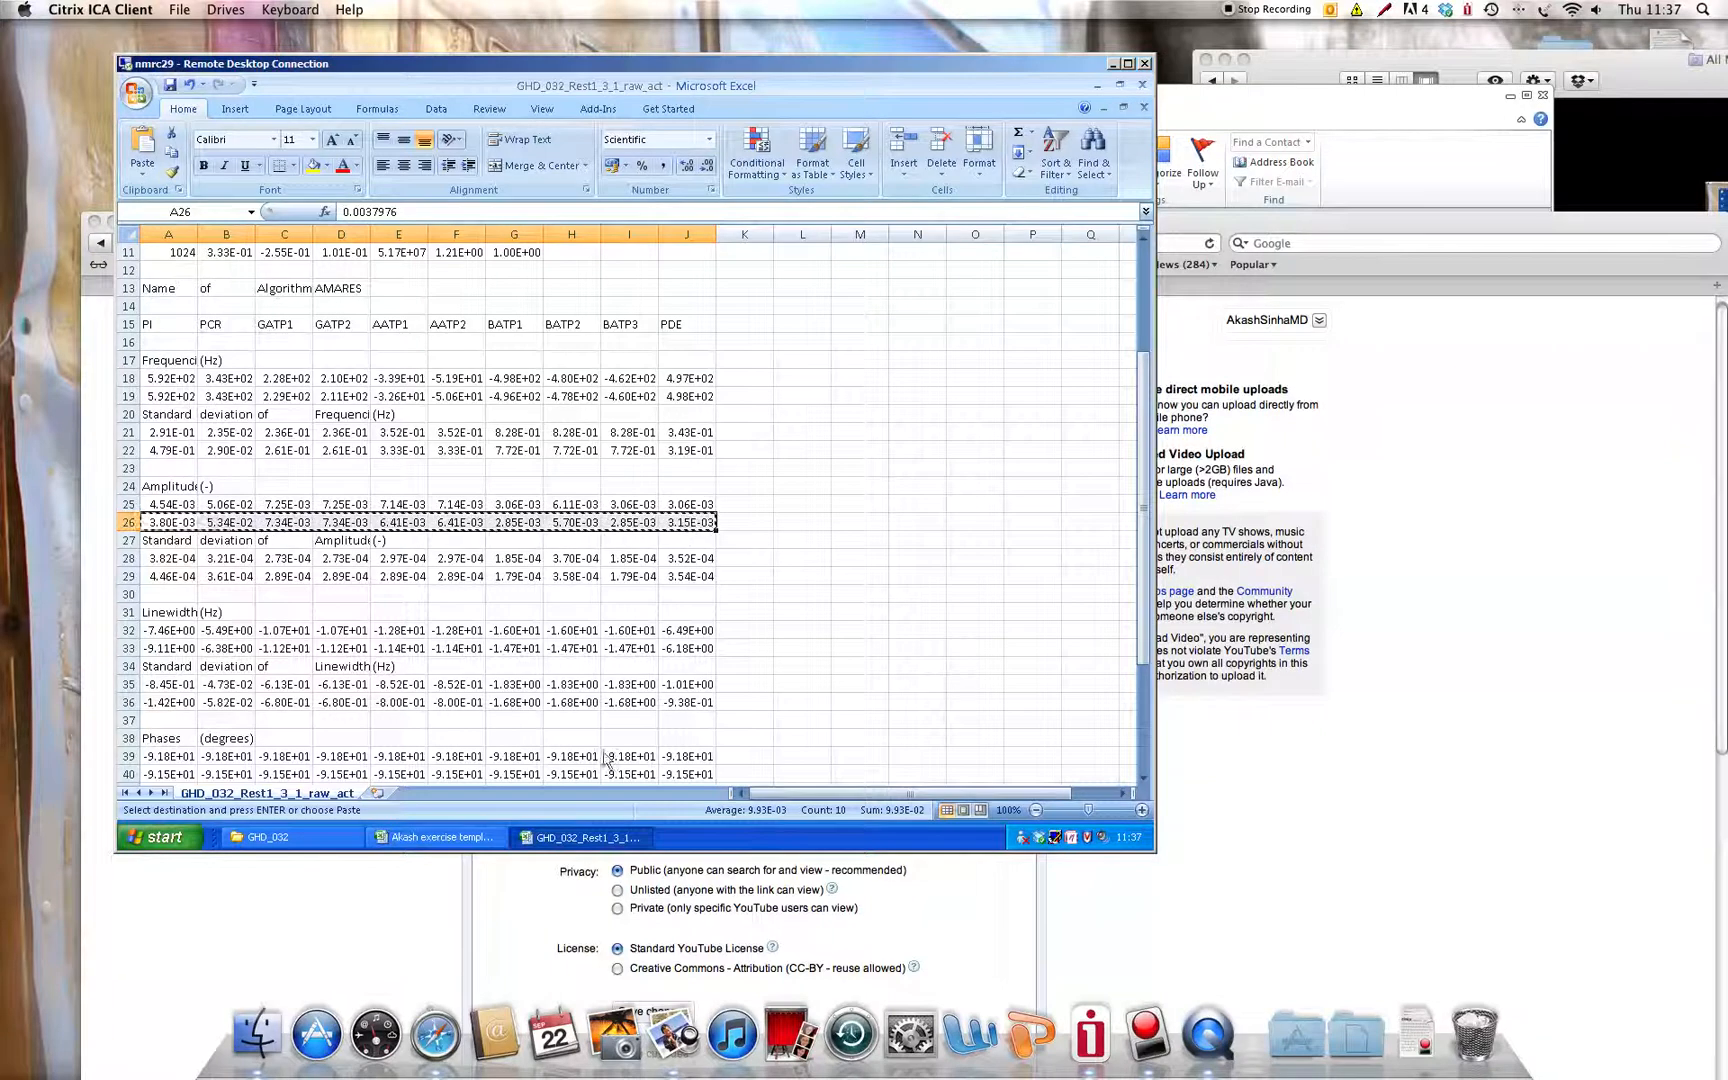
{"action": "left_click", "coordinate": [457, 838]}
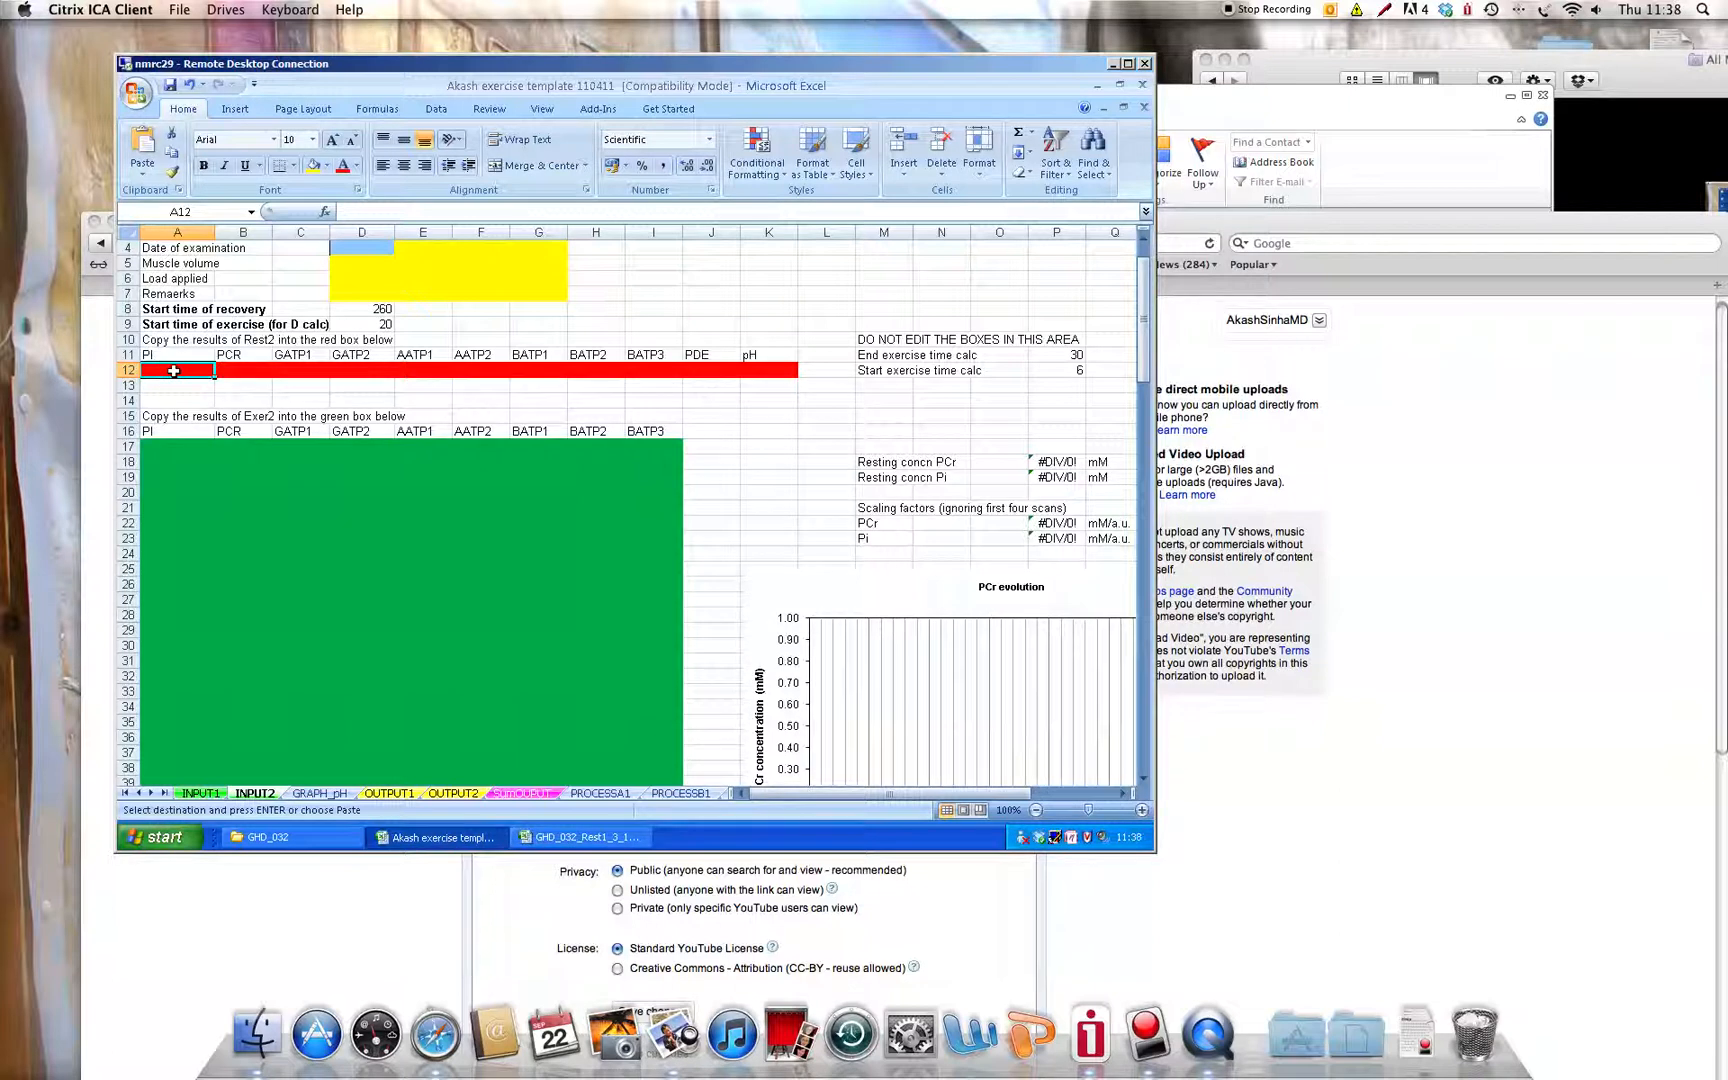
{"action": "key", "text": "ctrl+v"}
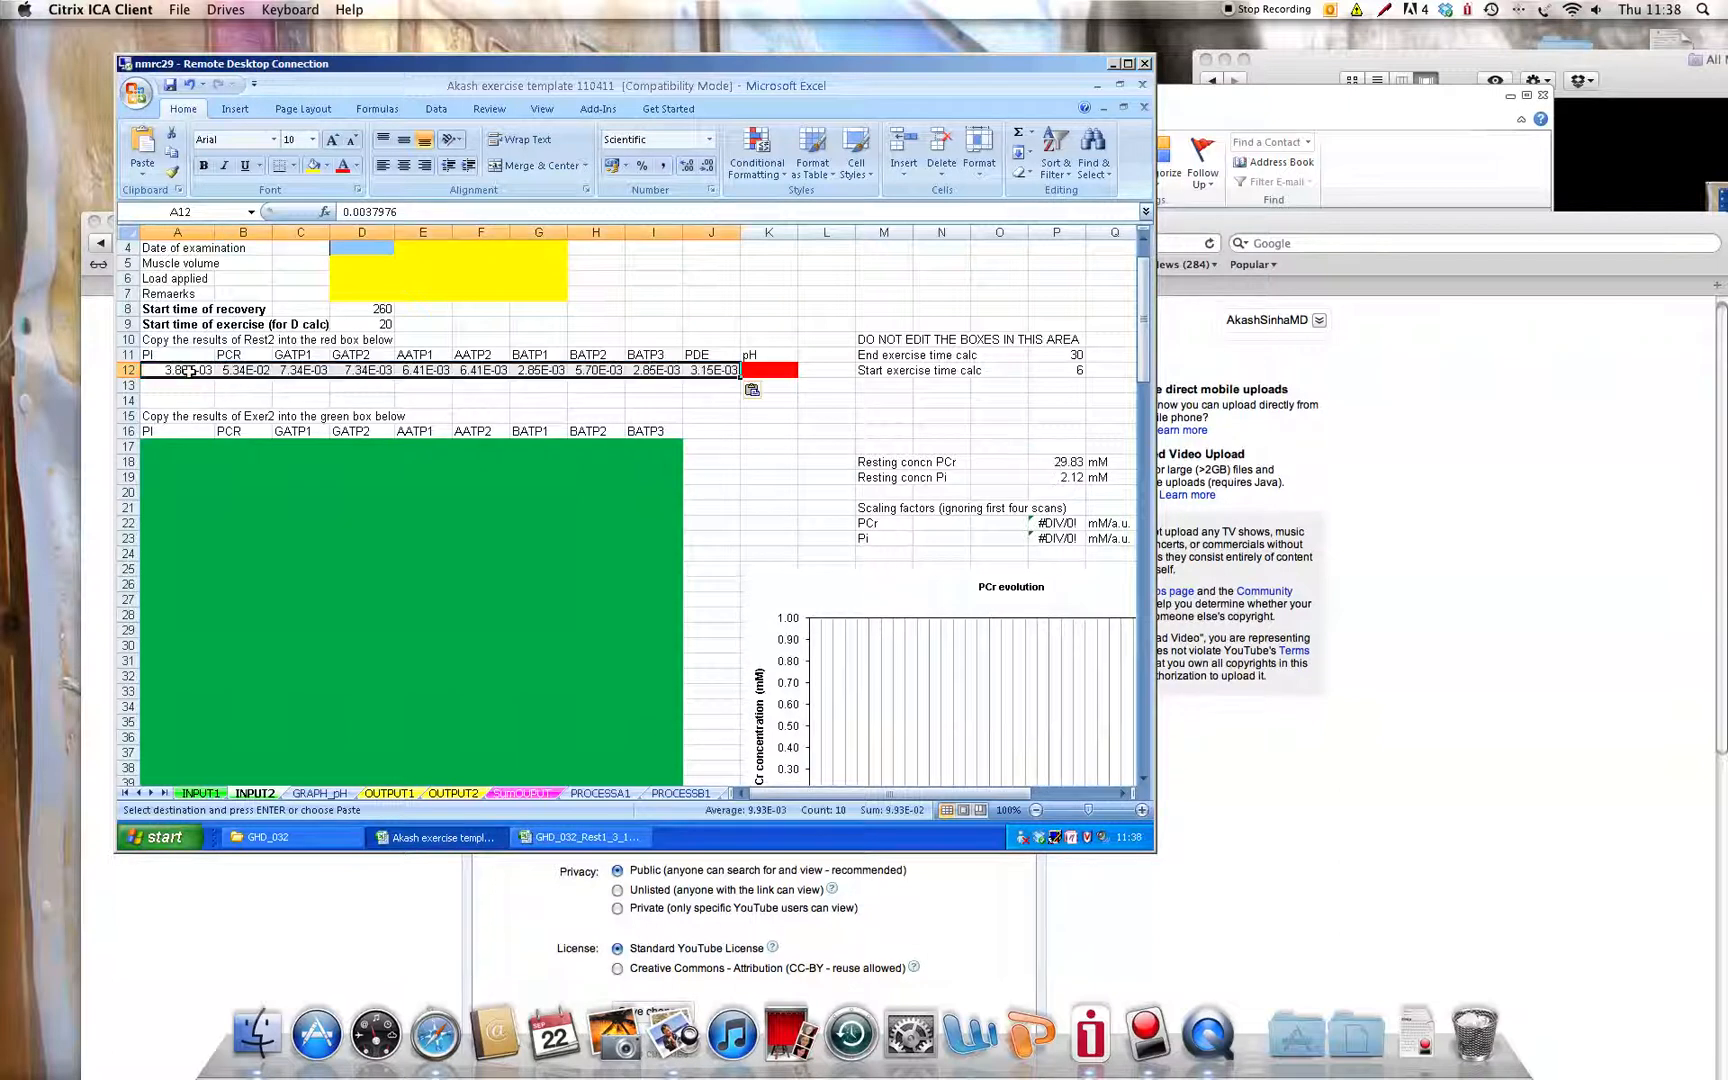
Copy the second pH value, cell A50 of the Rest1 results, into the pH cell K12 on INPUT2.
{"action": "left_click", "coordinate": [768, 372]}
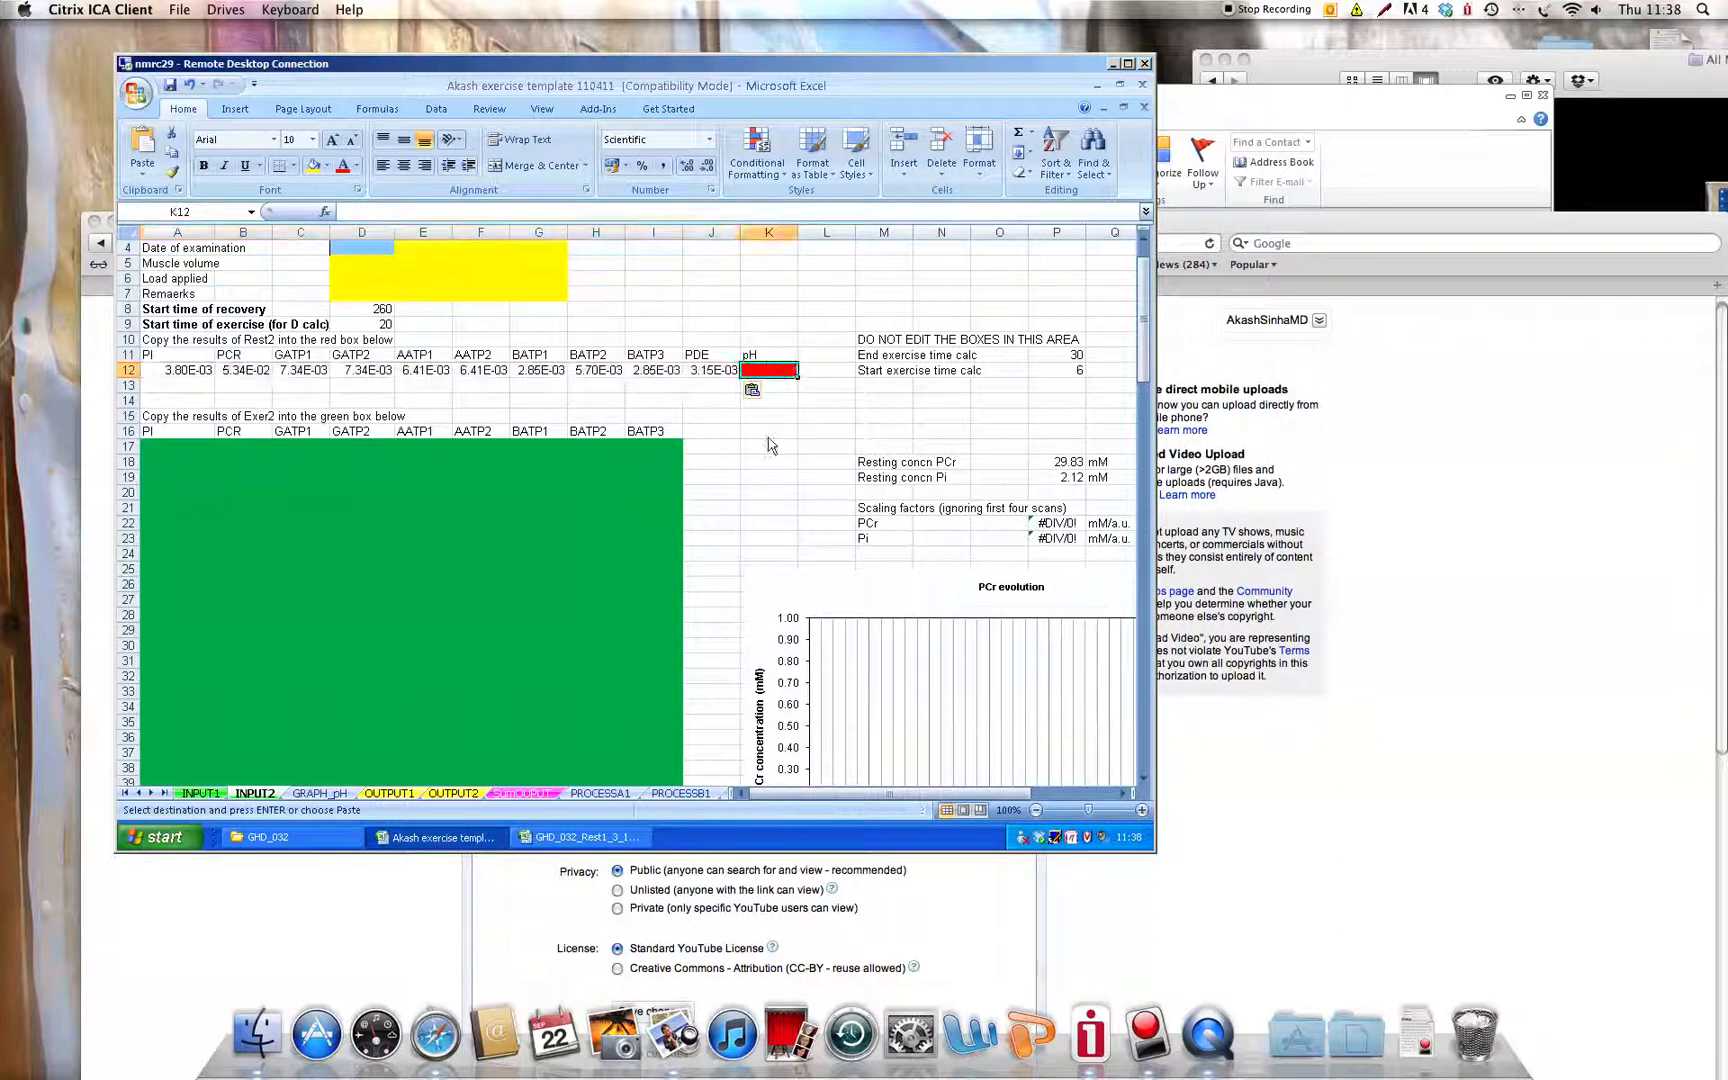
{"action": "left_click", "coordinate": [575, 836]}
{"action": "scroll", "coordinate": [228, 620], "scroll_direction": "down", "scroll_amount": 12}
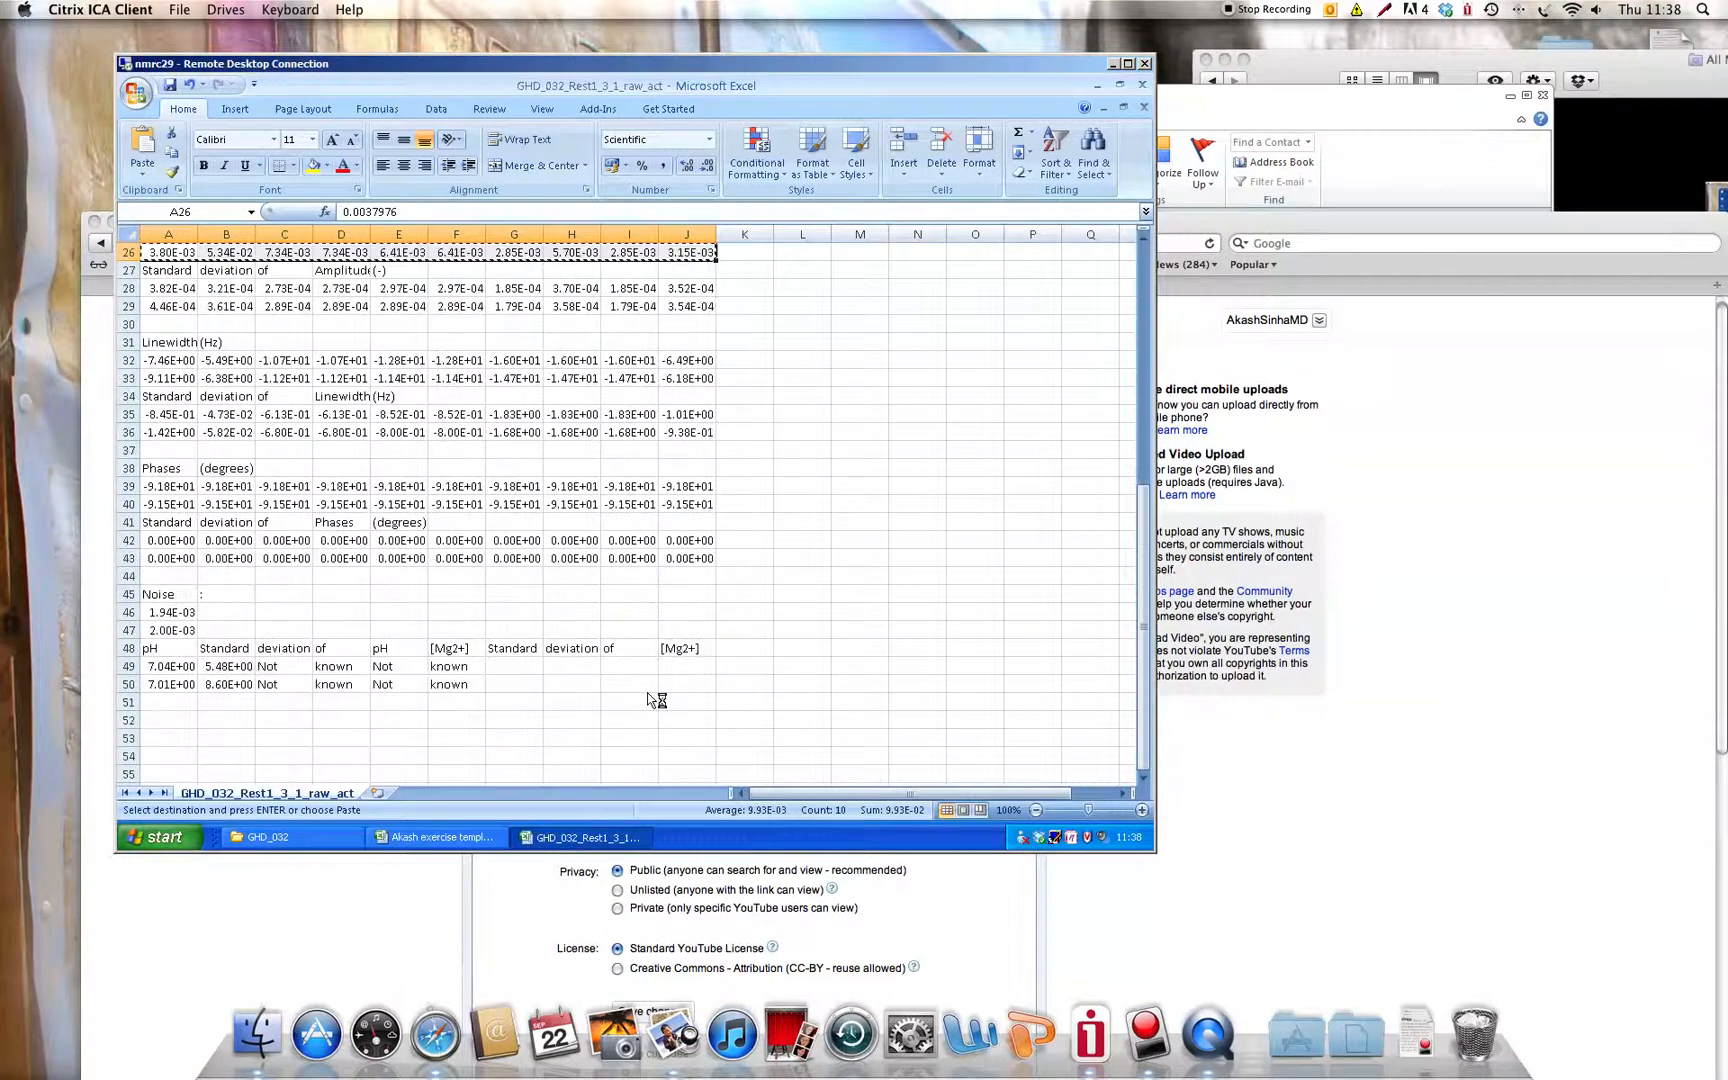
{"action": "left_click", "coordinate": [165, 414]}
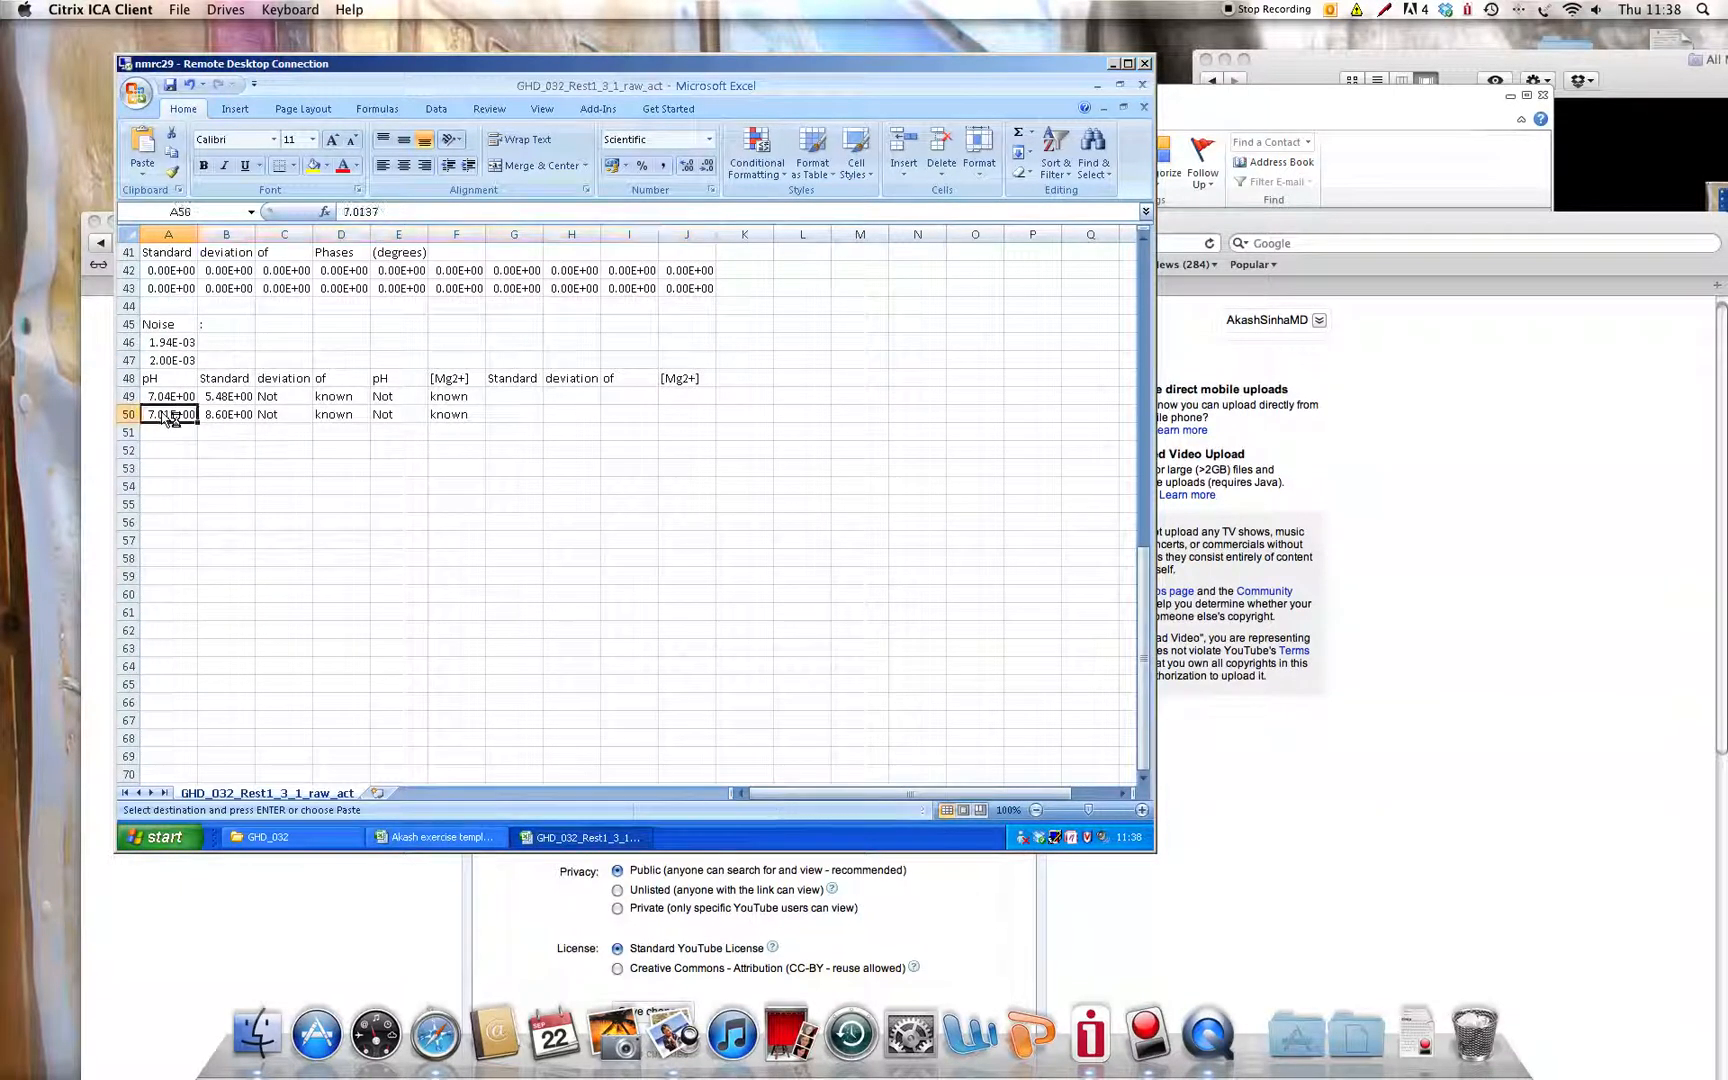
{"action": "left_click", "coordinate": [466, 837]}
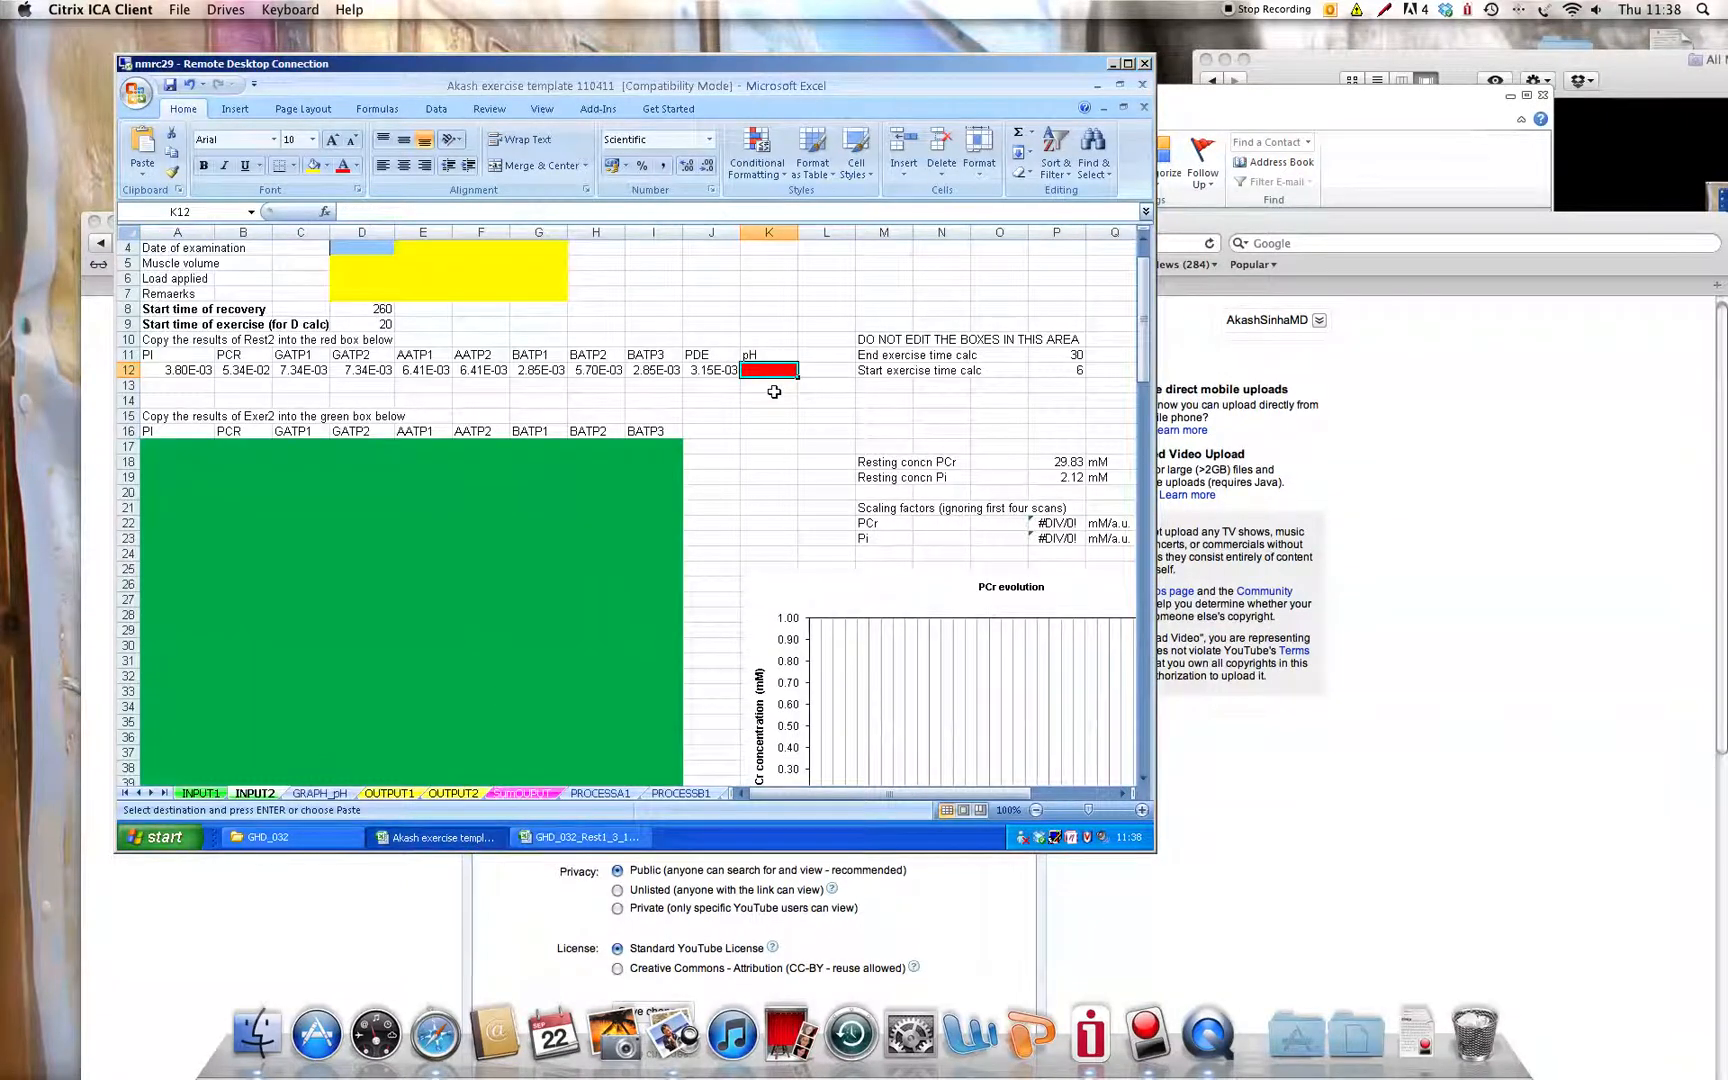
{"action": "key", "text": "ctrl+v"}
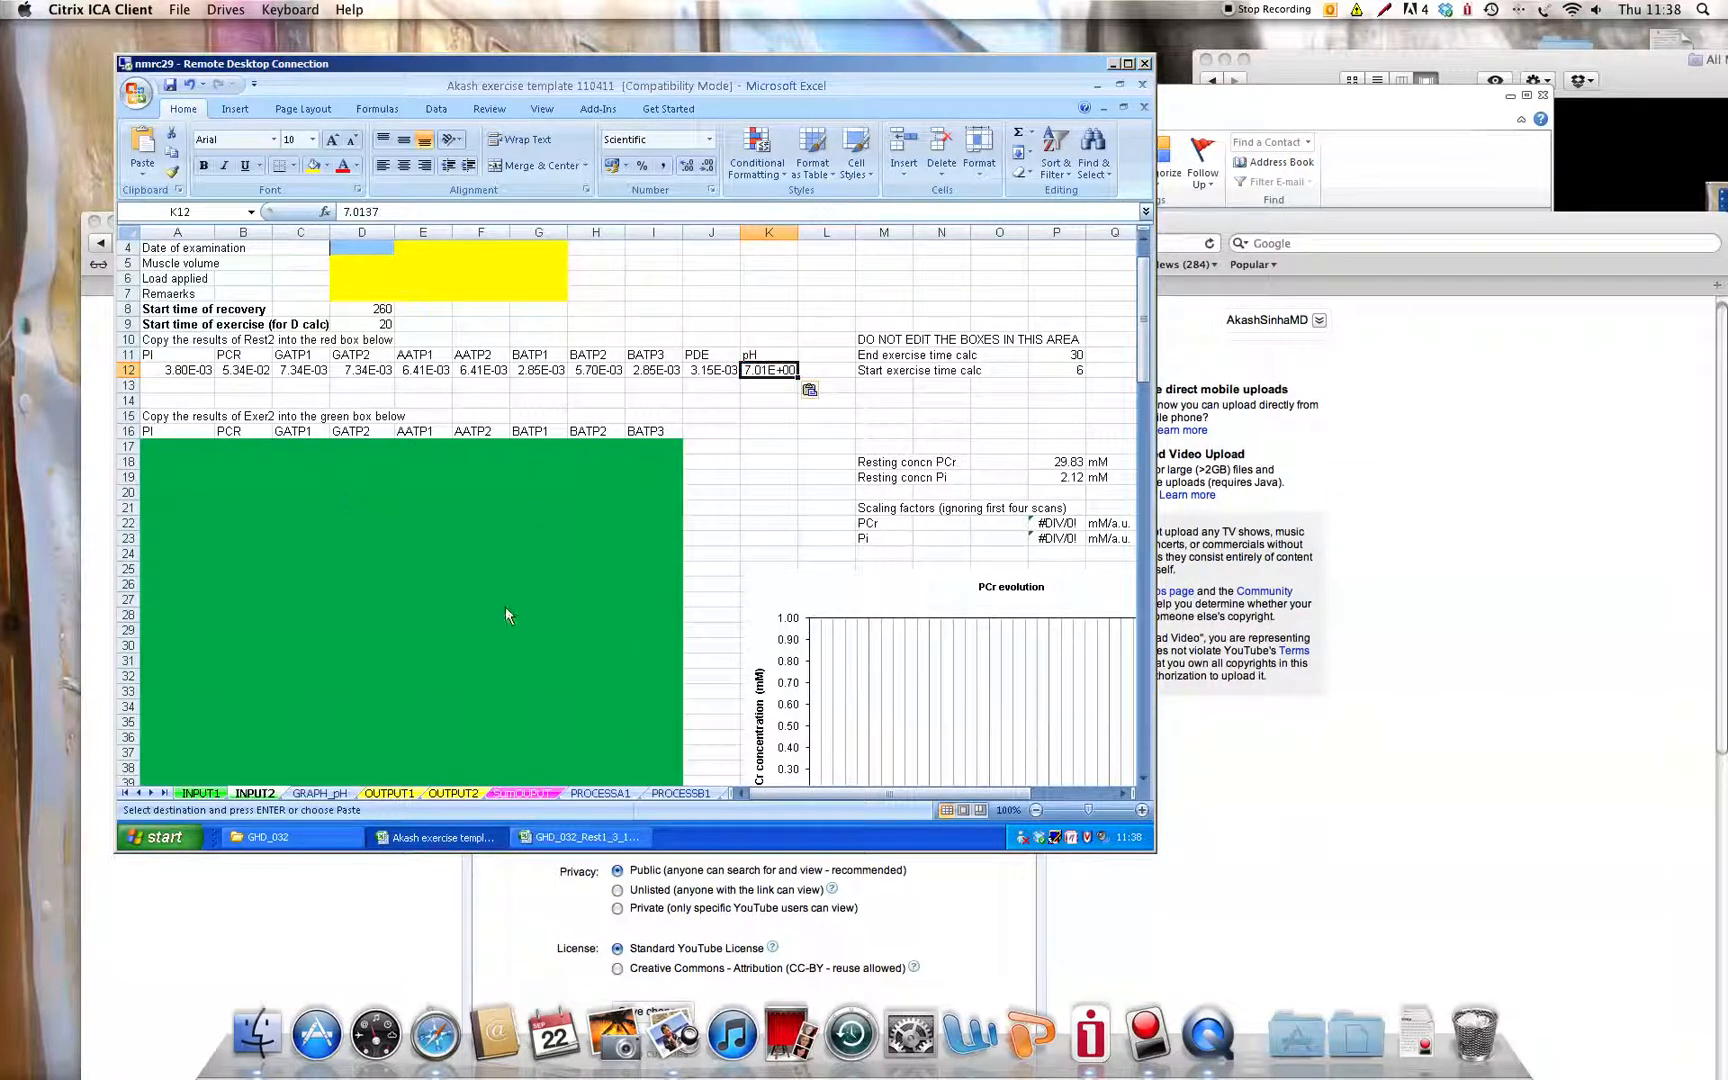
Close the Rest1 results workbook and return to the exercise template.
{"action": "left_click", "coordinate": [620, 836]}
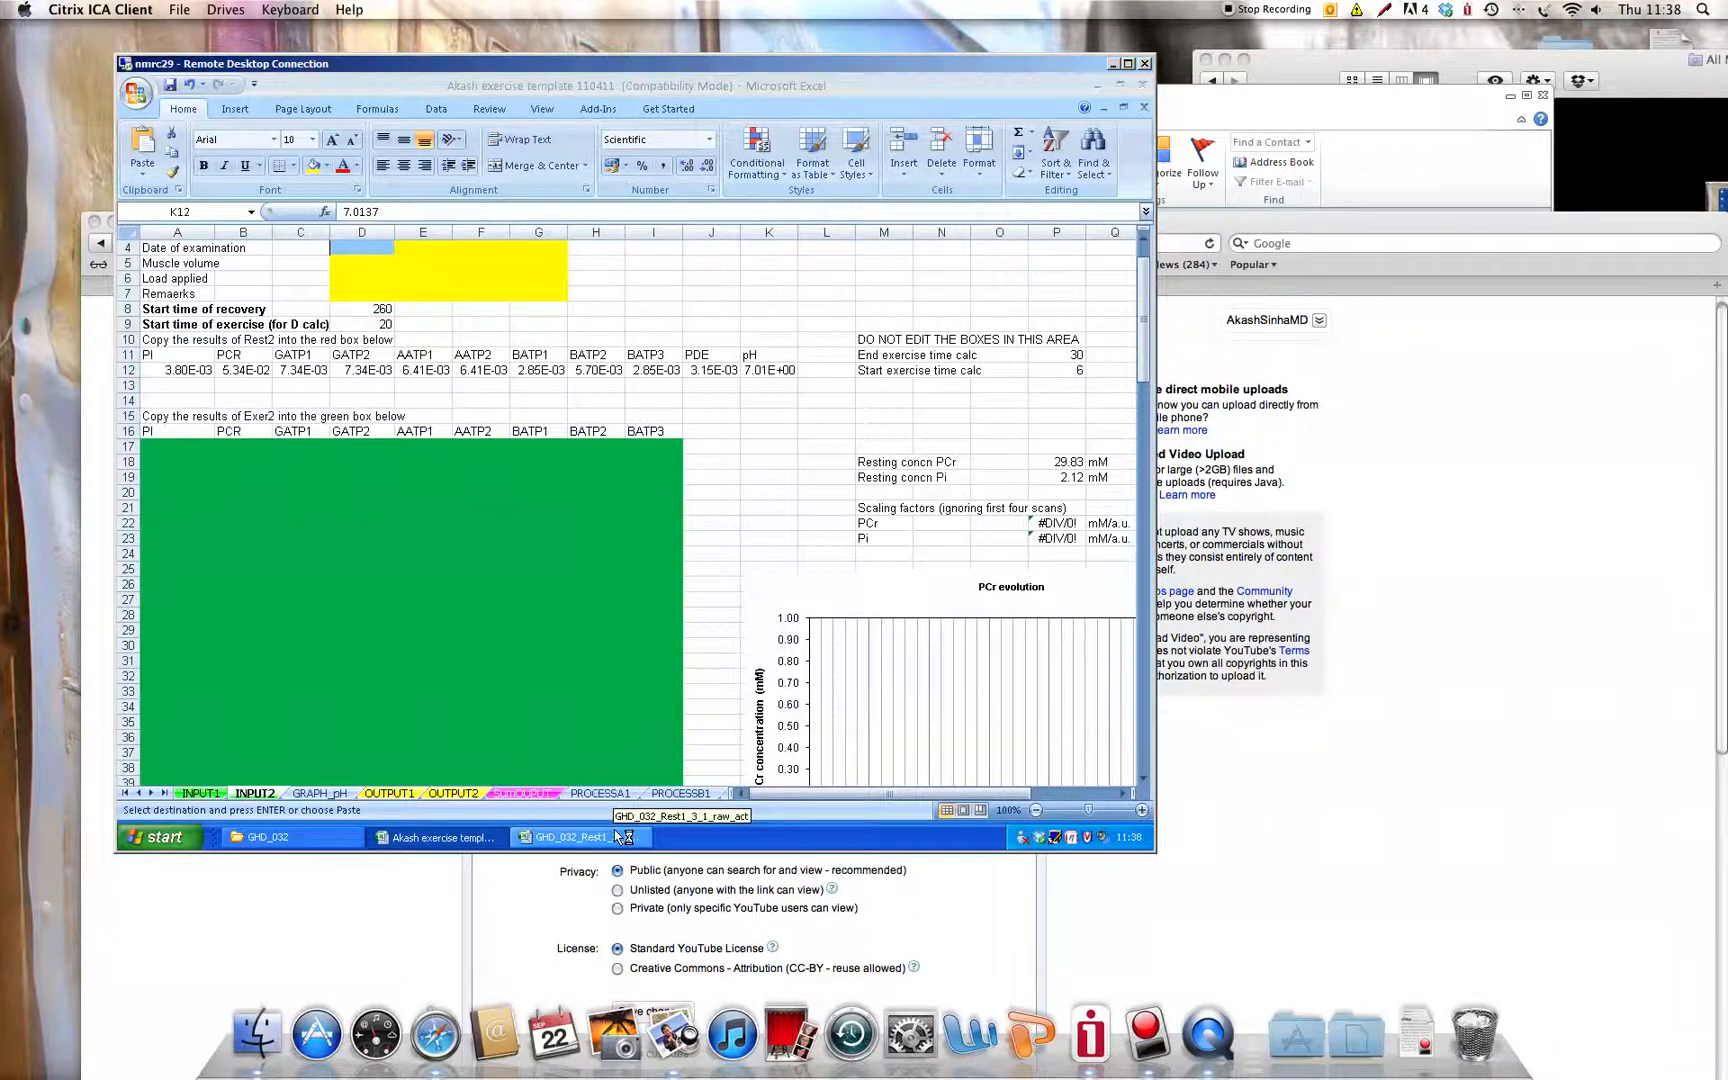
{"action": "right_click", "coordinate": [622, 836]}
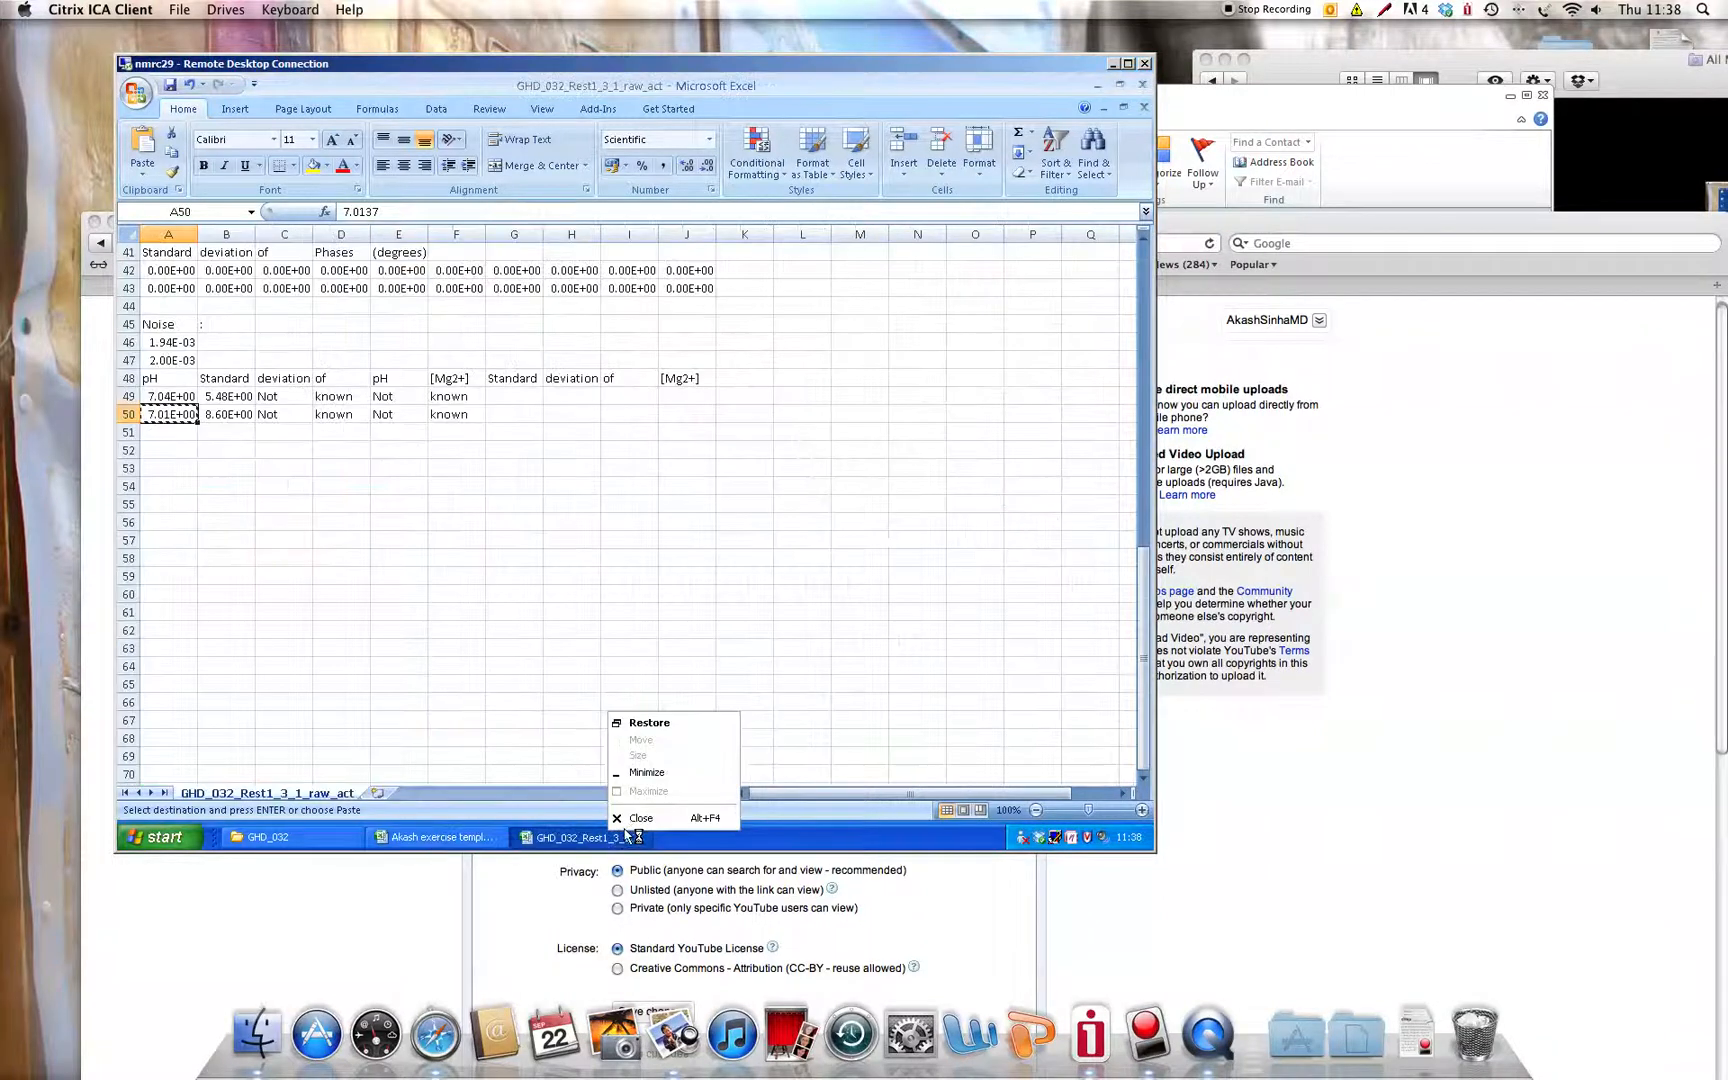
{"action": "left_click", "coordinate": [454, 836]}
{"action": "left_click", "coordinate": [454, 836]}
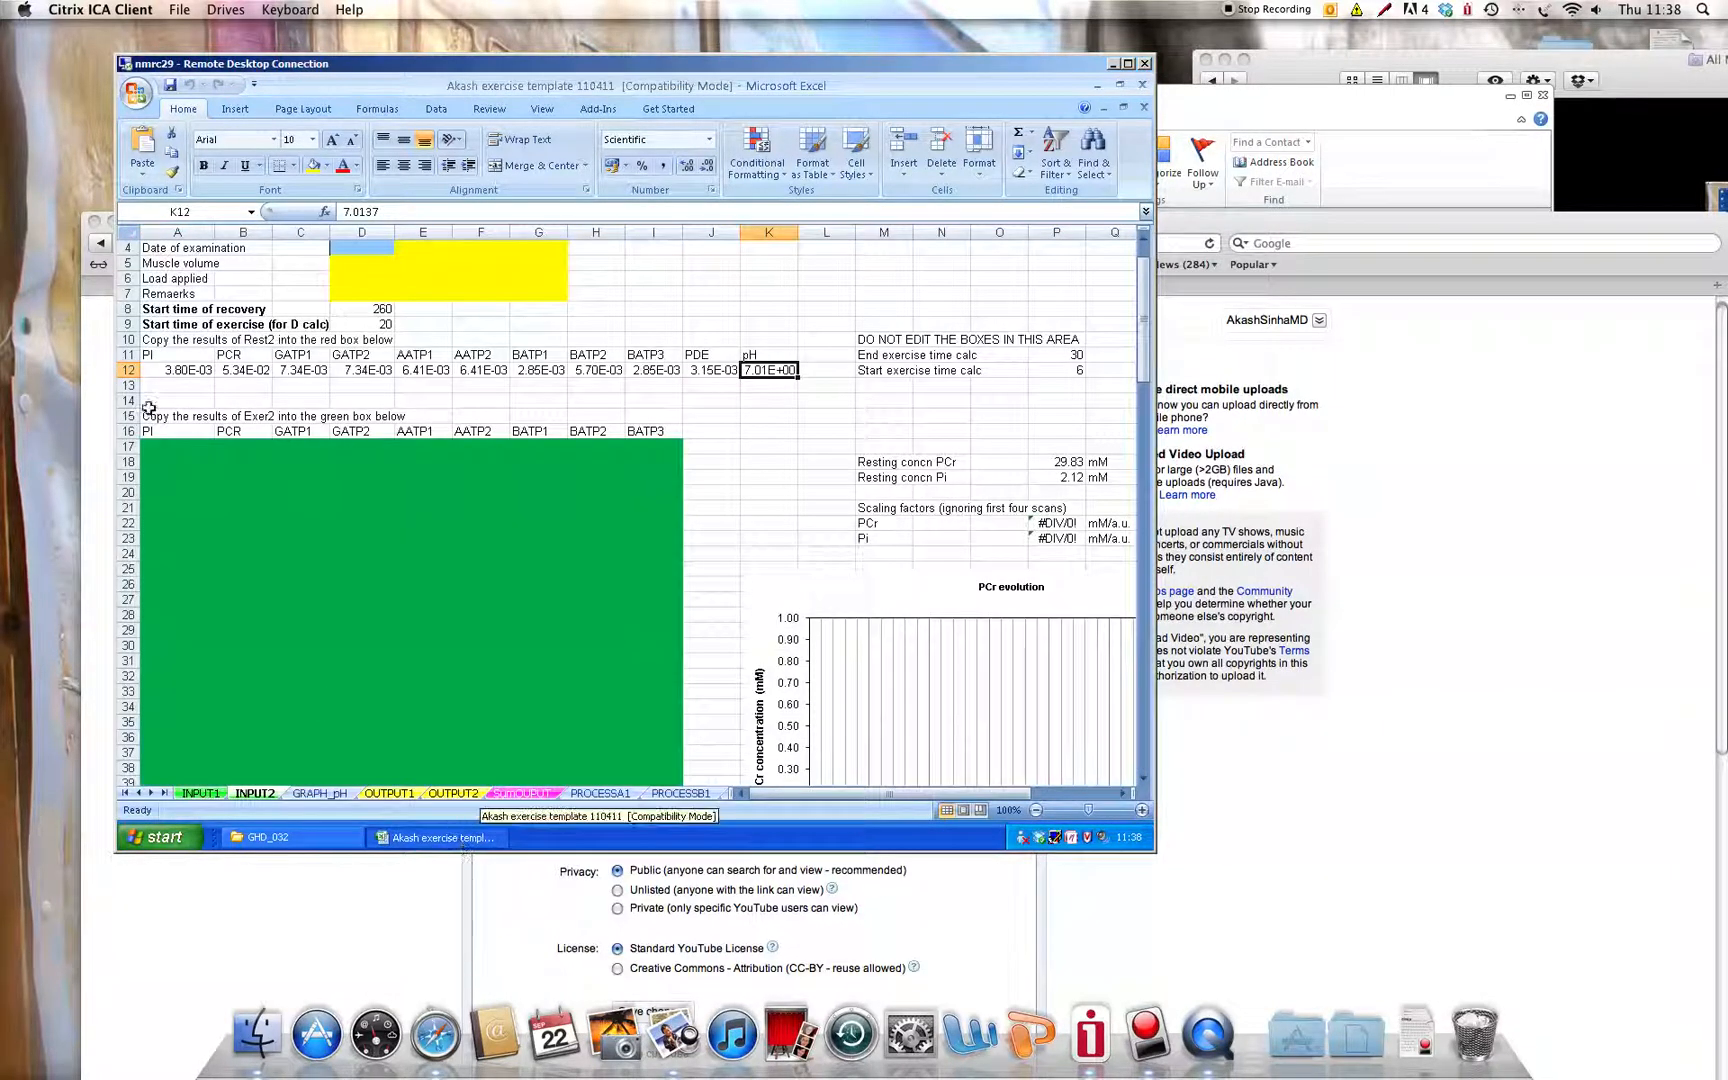
Select cell A17 in the green Exer1 box on INPUT1 and open the text file GHD_032_Exercise1_4_1_raw_act.
{"action": "left_click", "coordinate": [198, 794]}
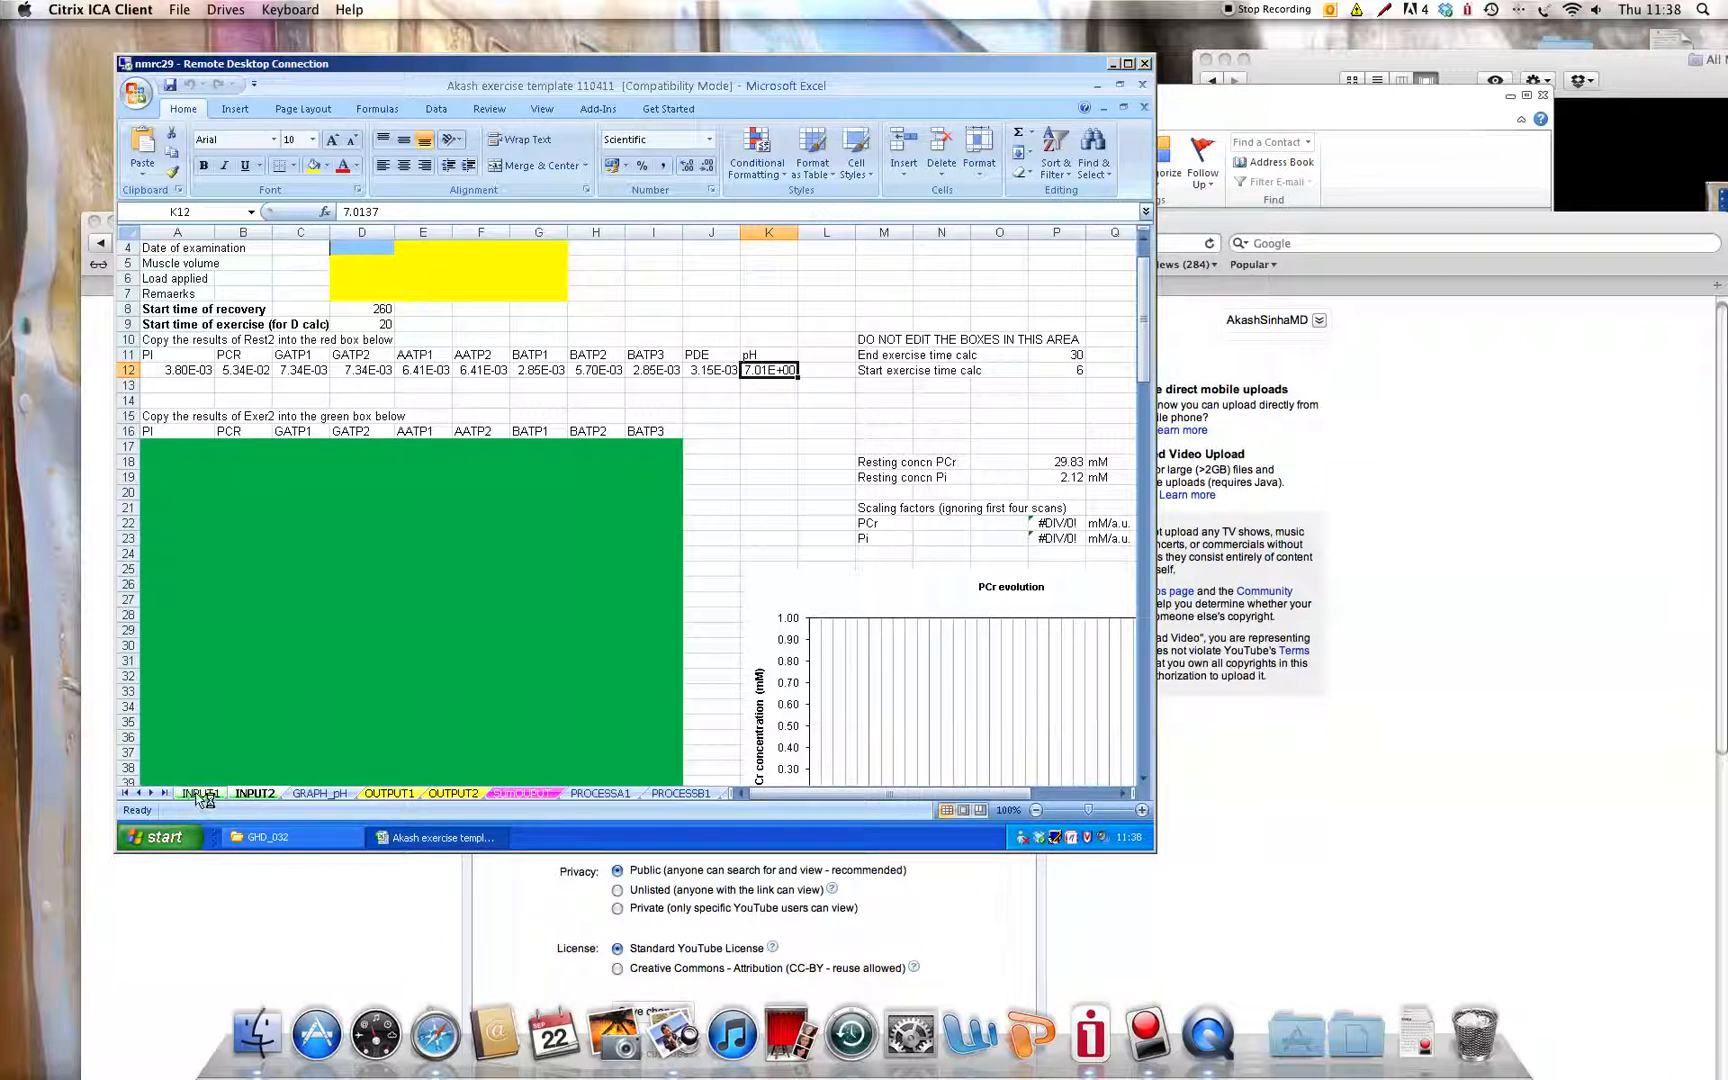
{"action": "left_click", "coordinate": [154, 501]}
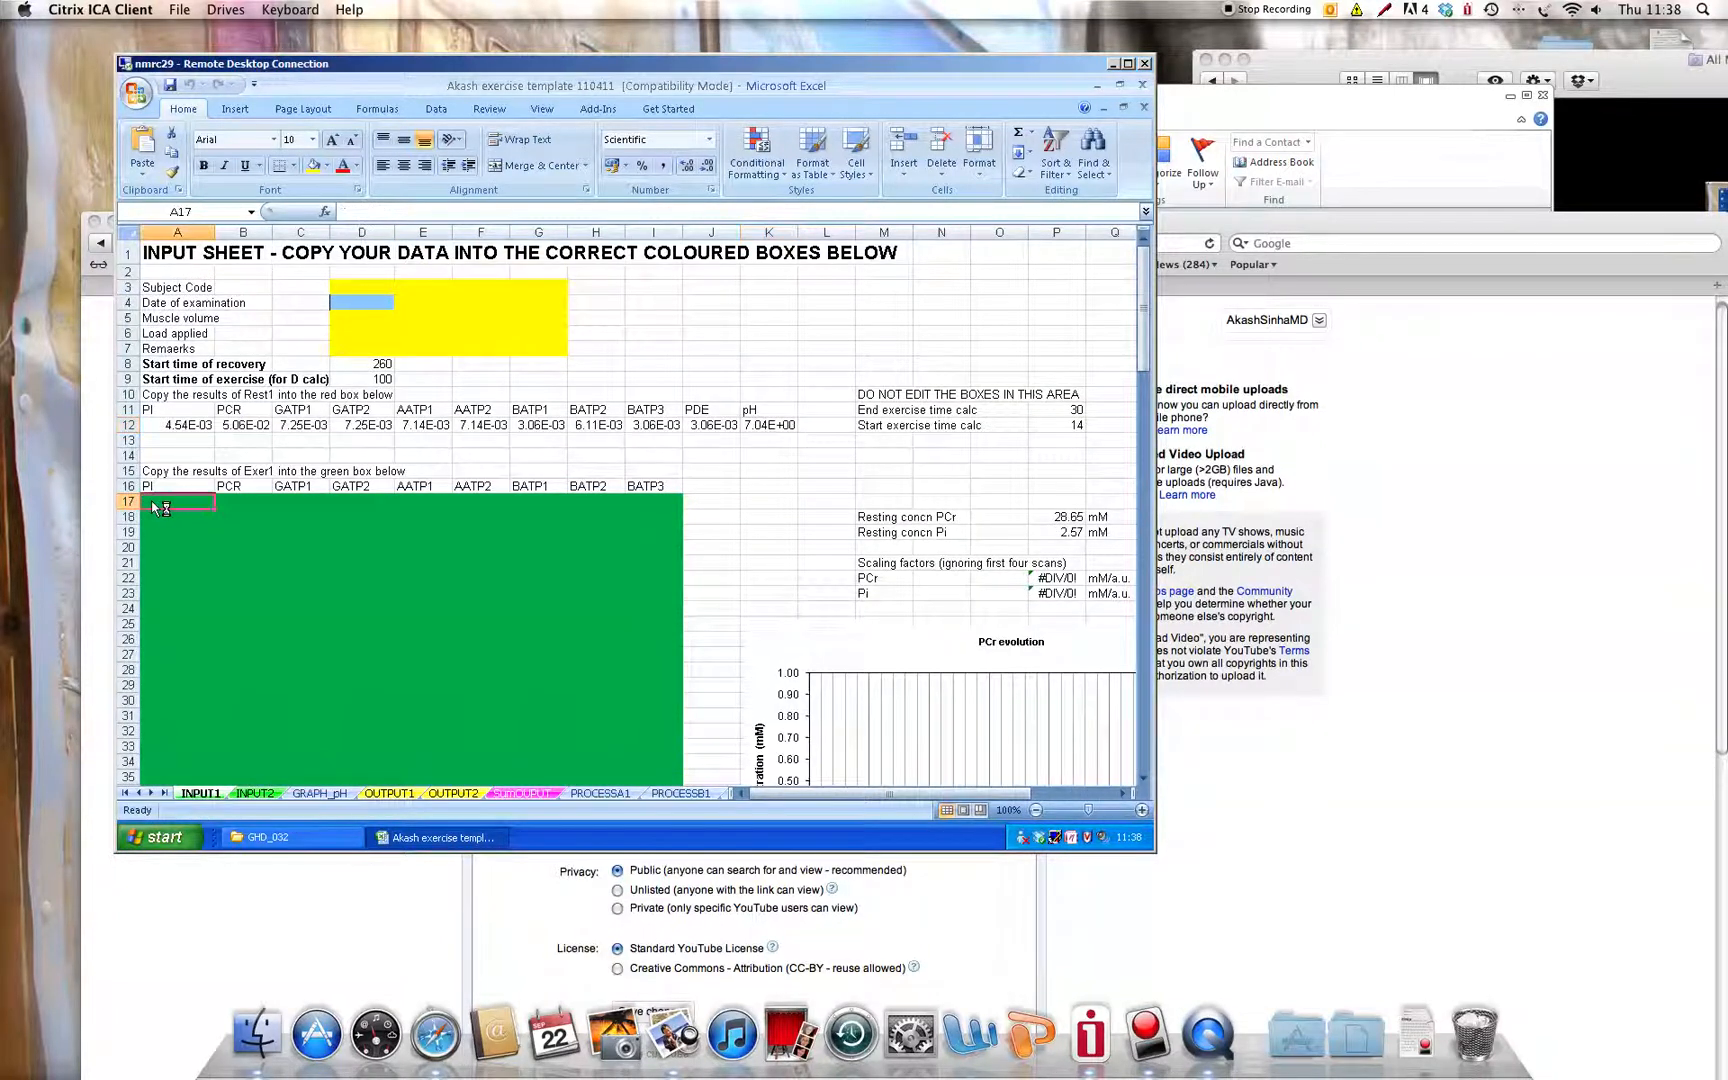
{"action": "left_click", "coordinate": [137, 93]}
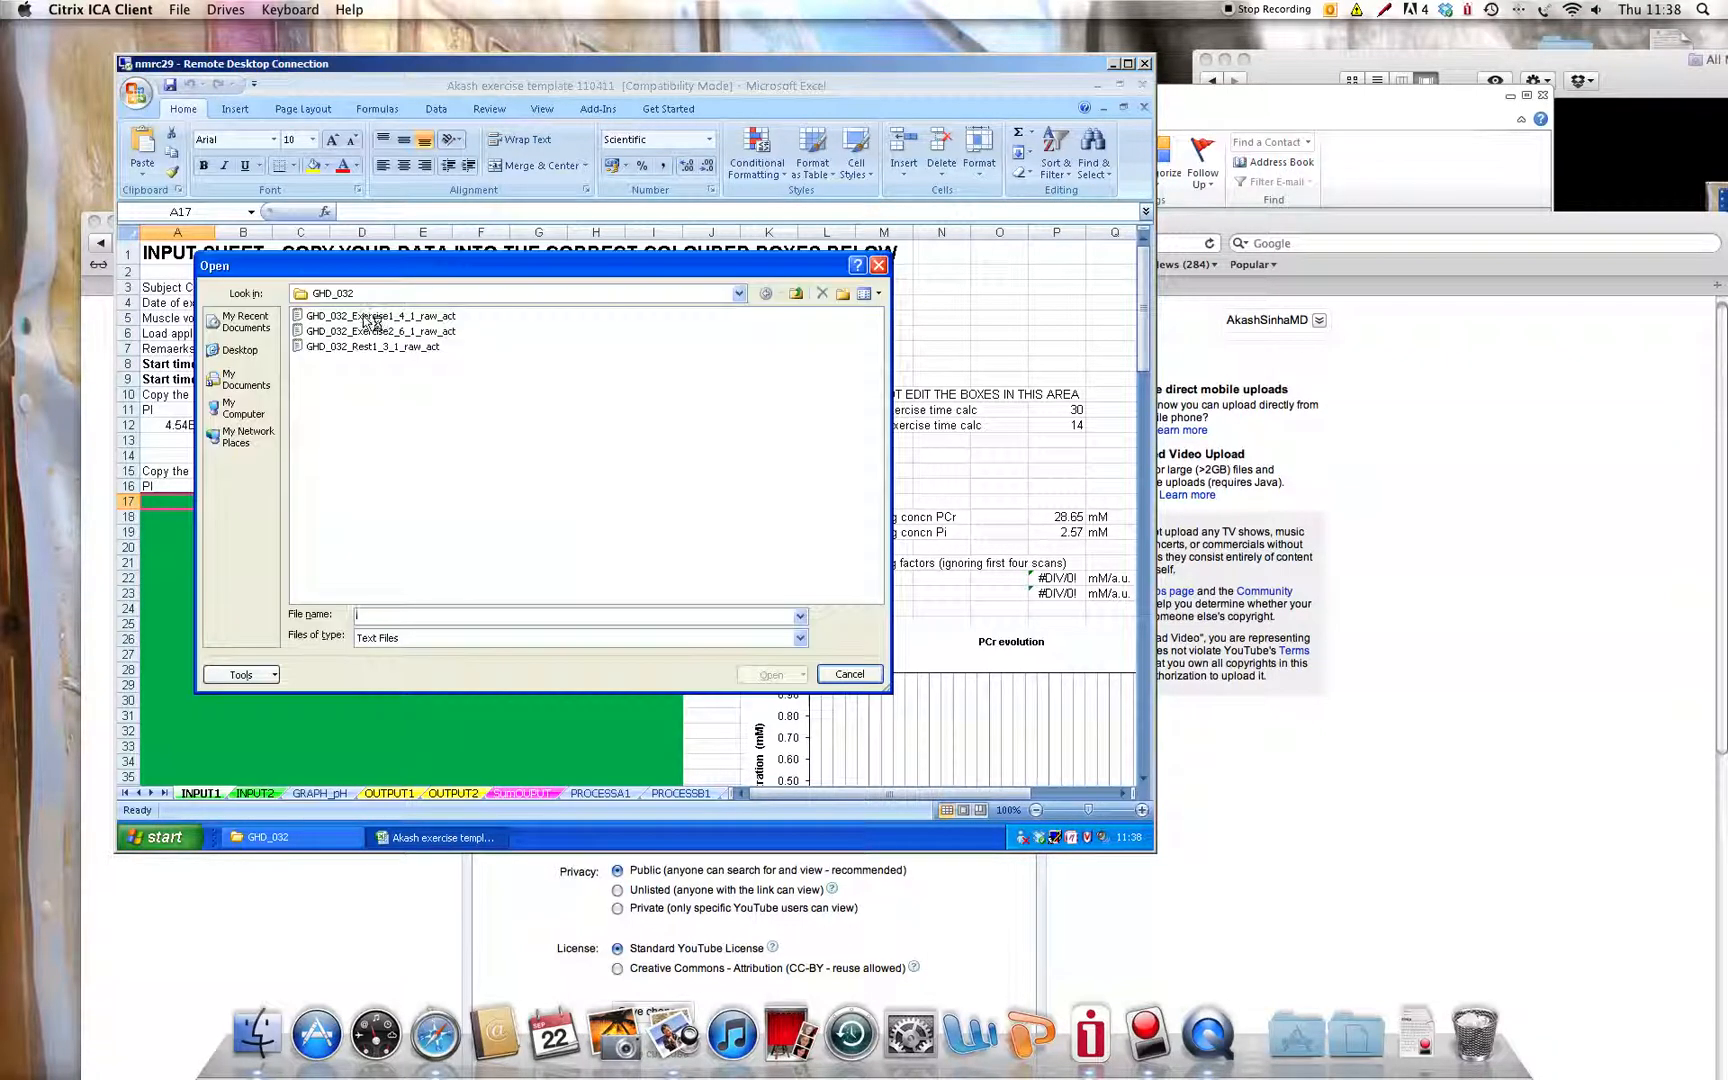
{"action": "left_click", "coordinate": [365, 318]}
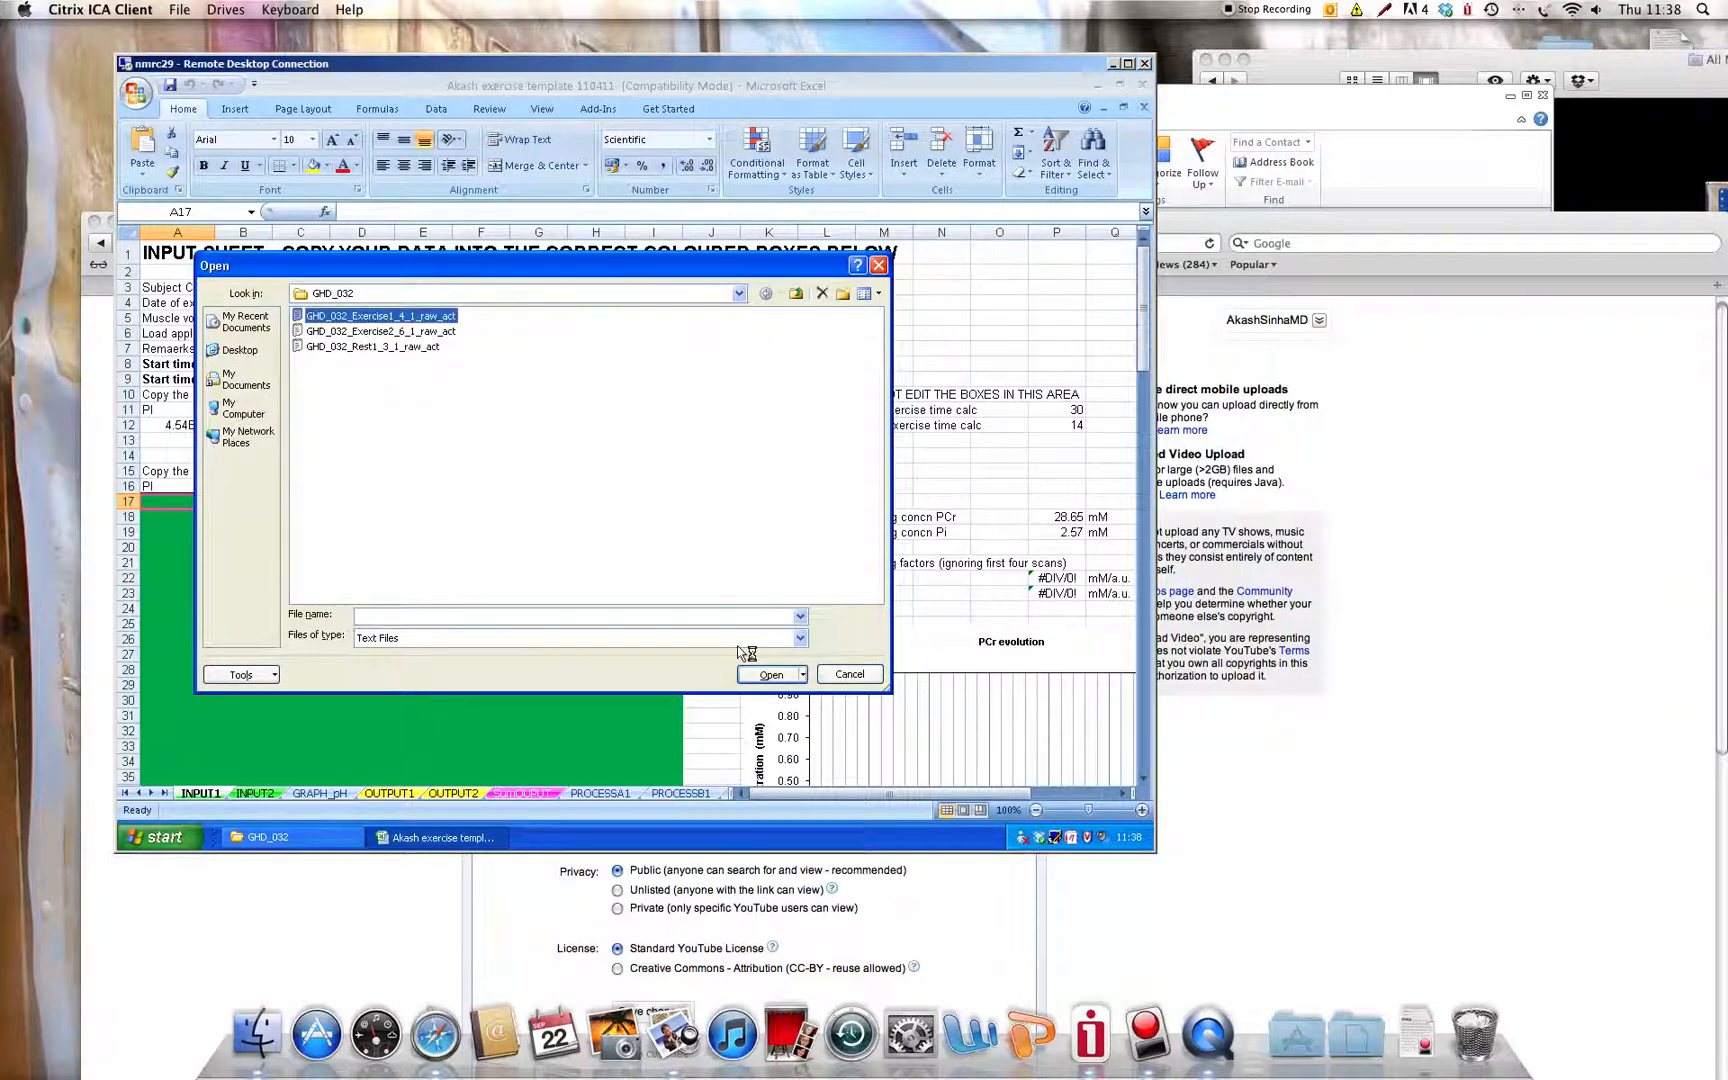
{"action": "left_click", "coordinate": [771, 676]}
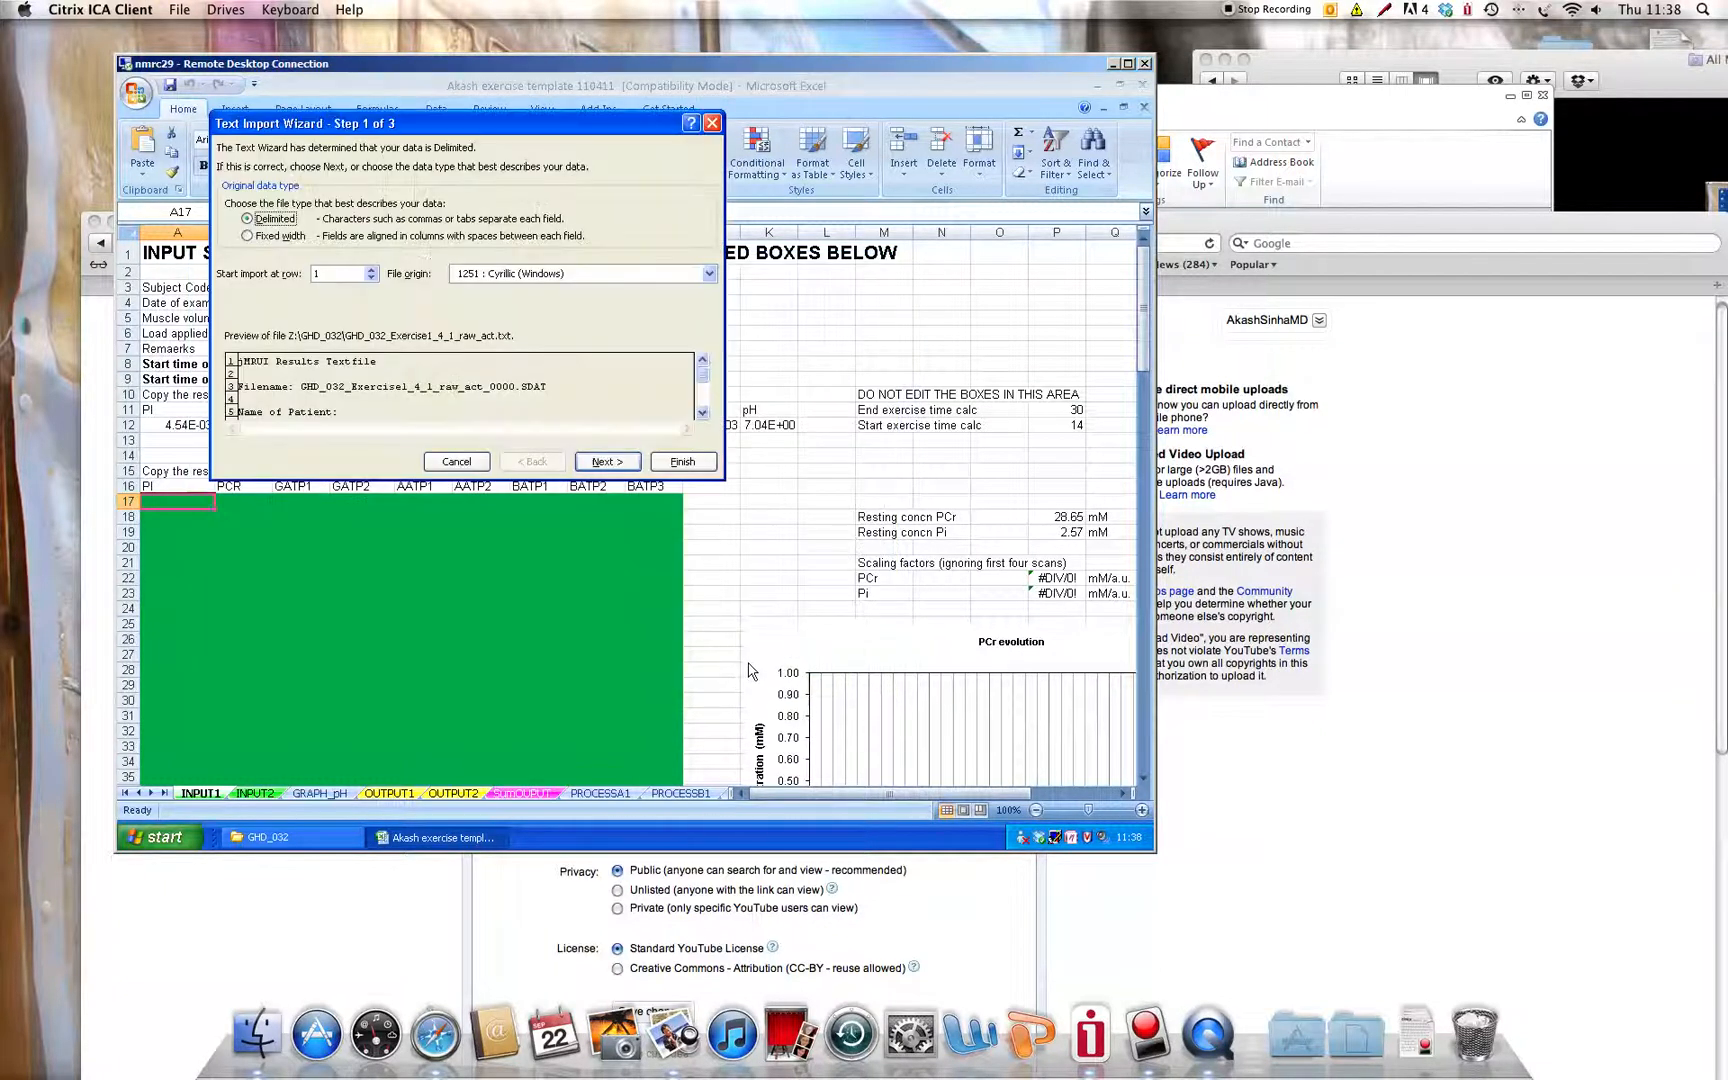
Import the Exercise1 text file as delimited data, adding Space as a delimiter alongside Tab.
{"action": "left_click", "coordinate": [606, 462]}
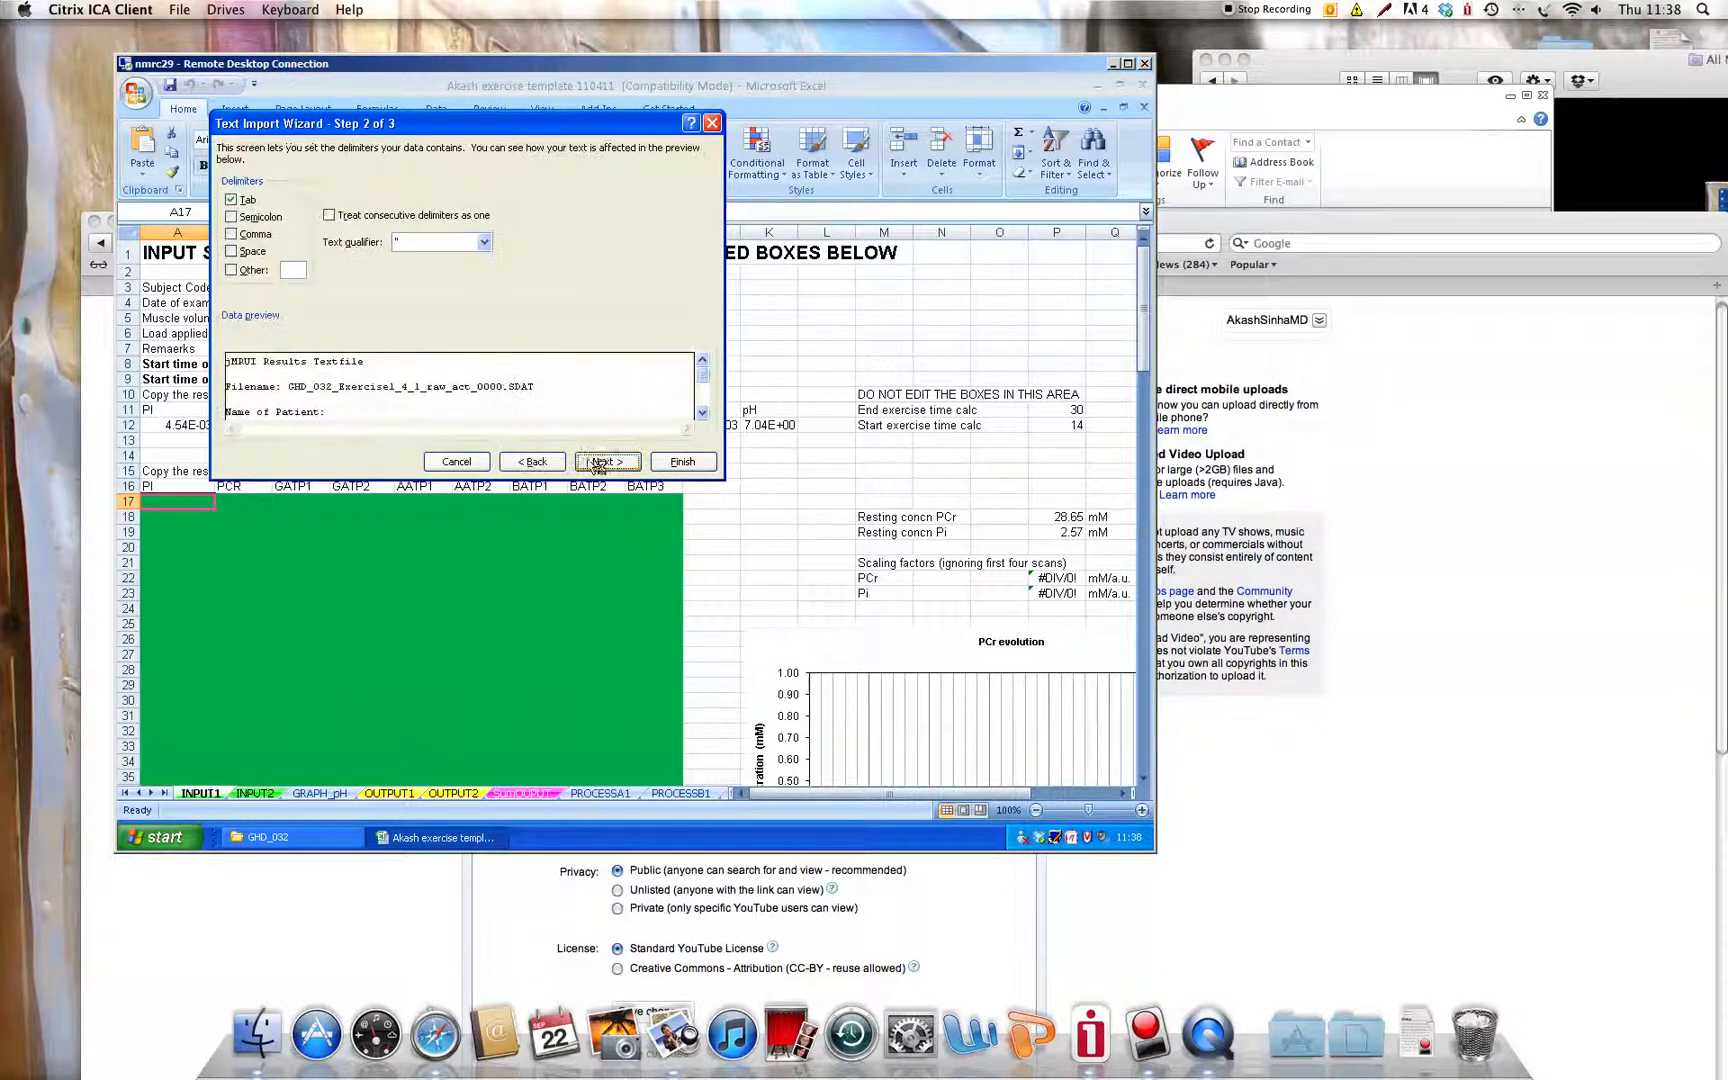
{"action": "left_click", "coordinate": [233, 251]}
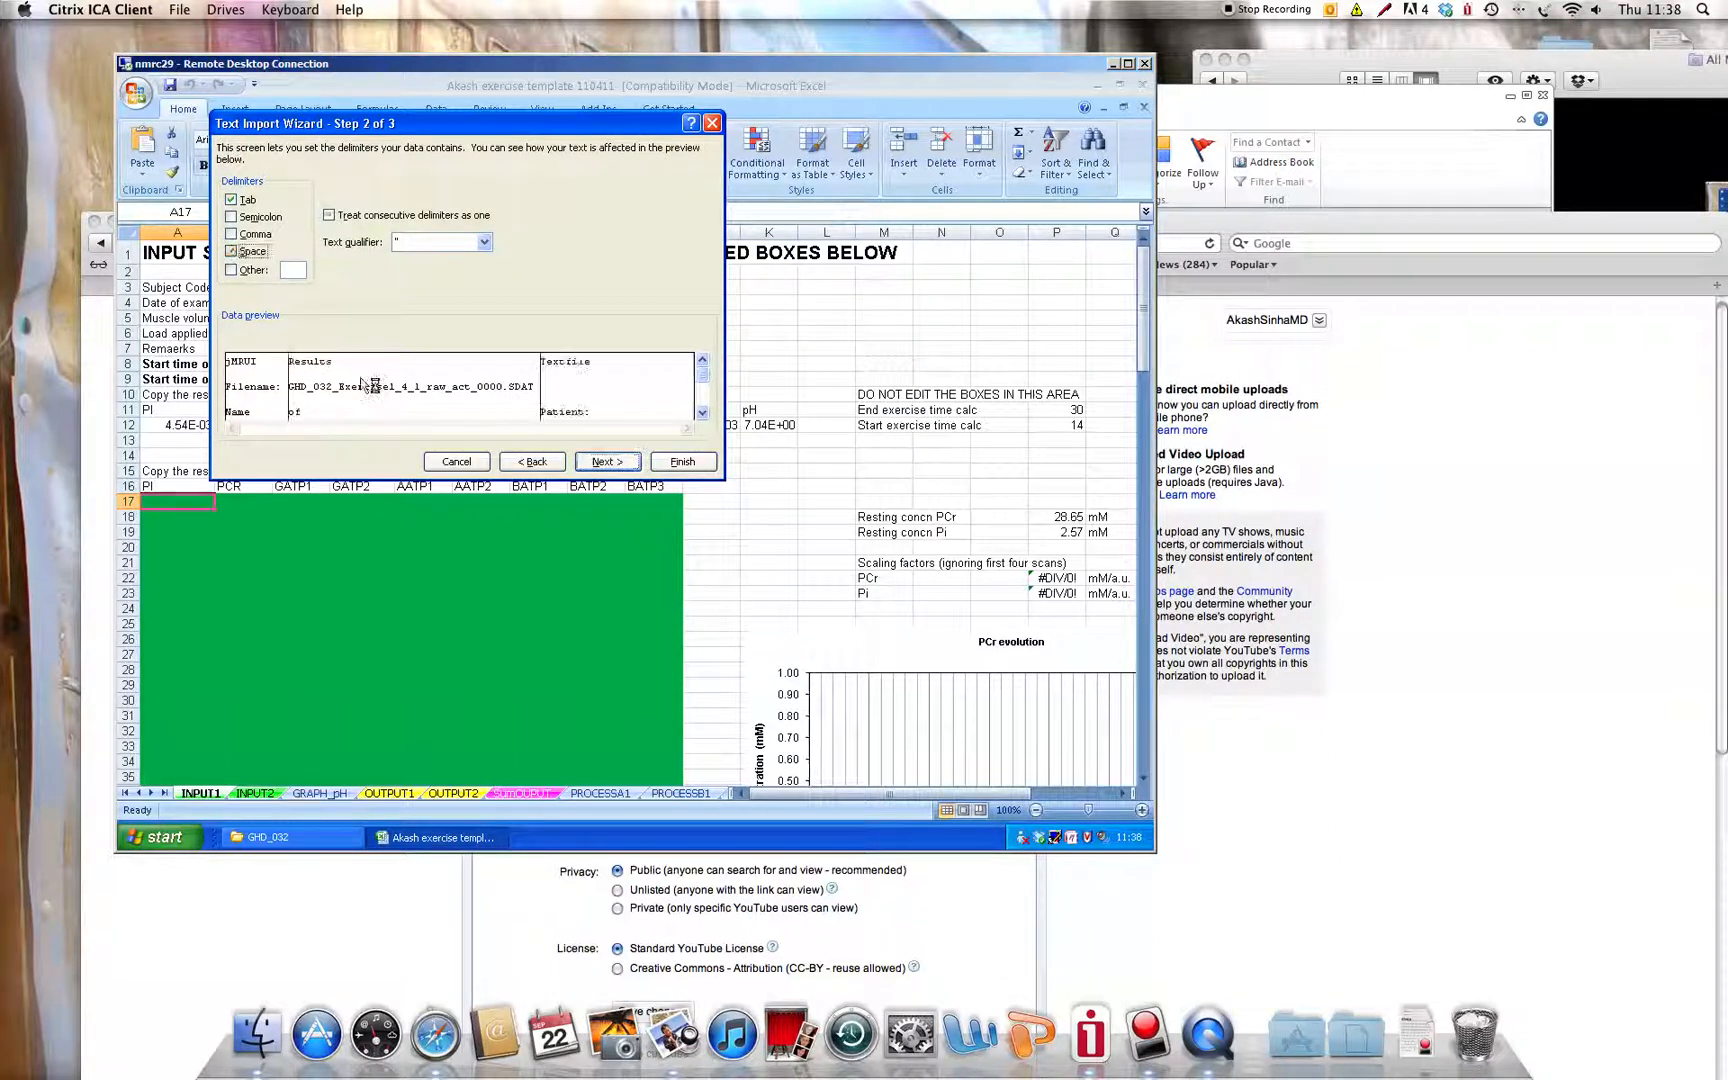
{"action": "left_click", "coordinate": [626, 461]}
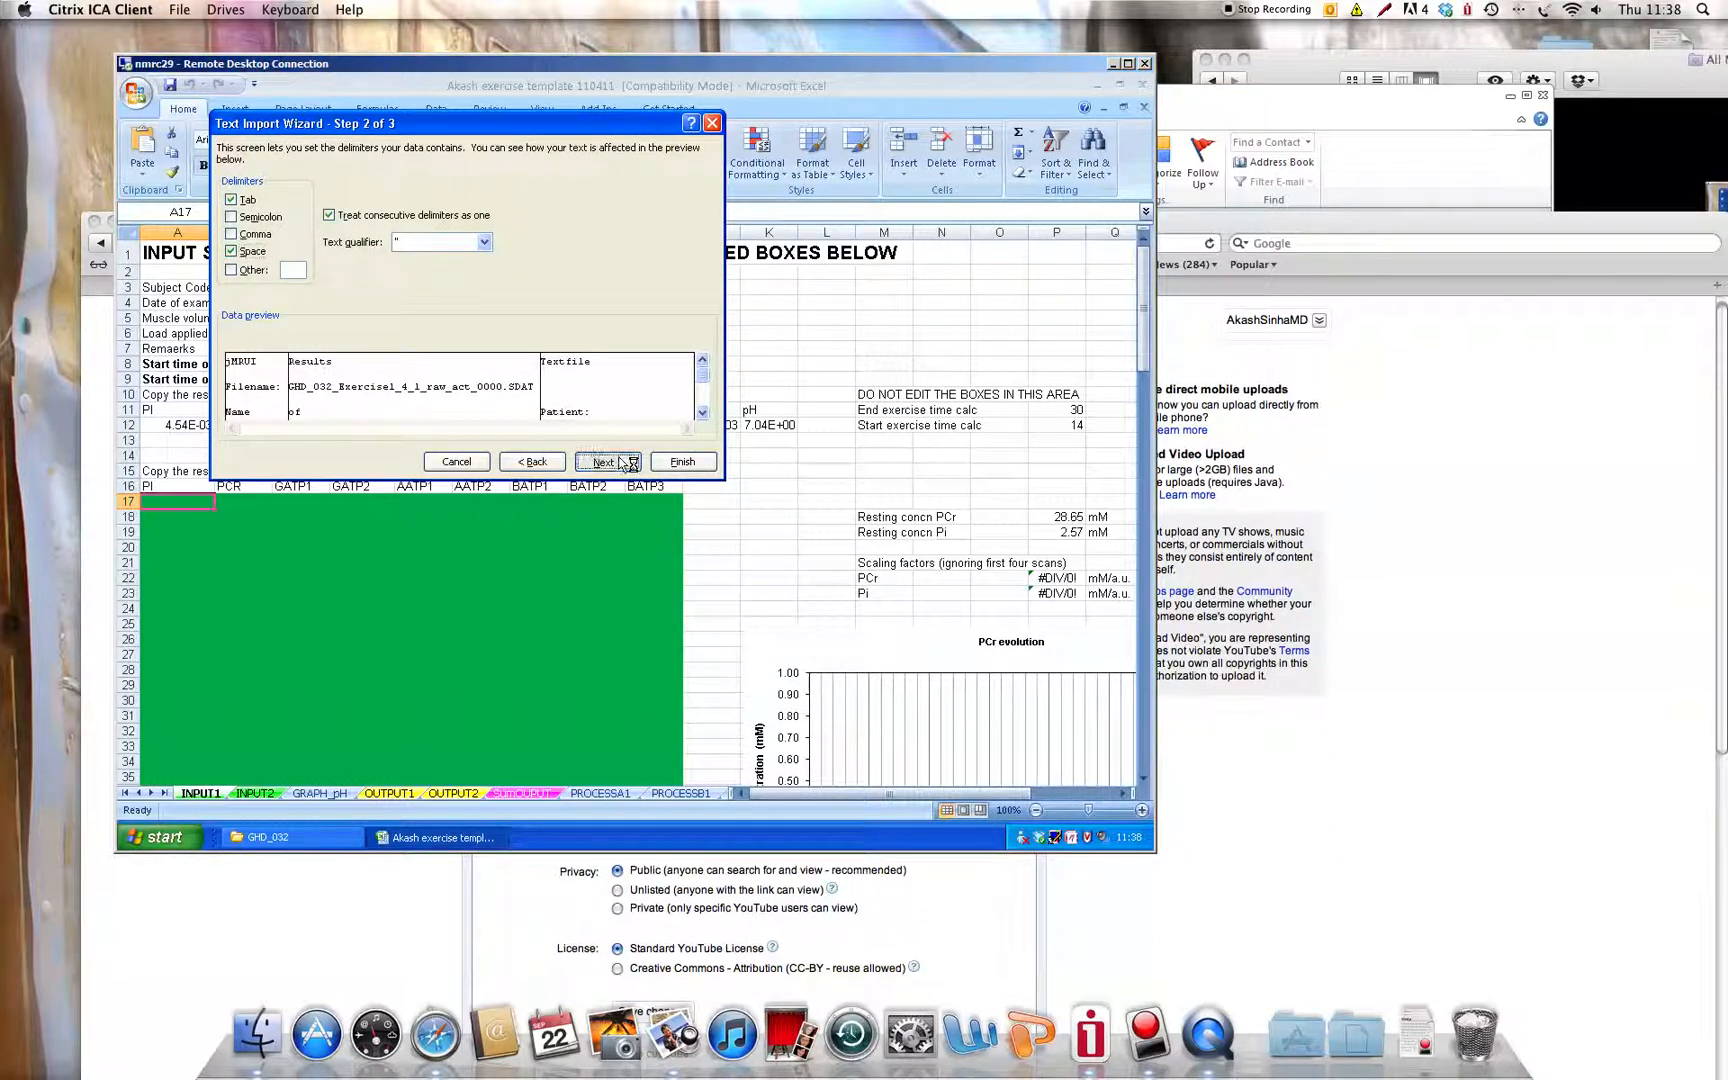
{"action": "left_click", "coordinate": [679, 462]}
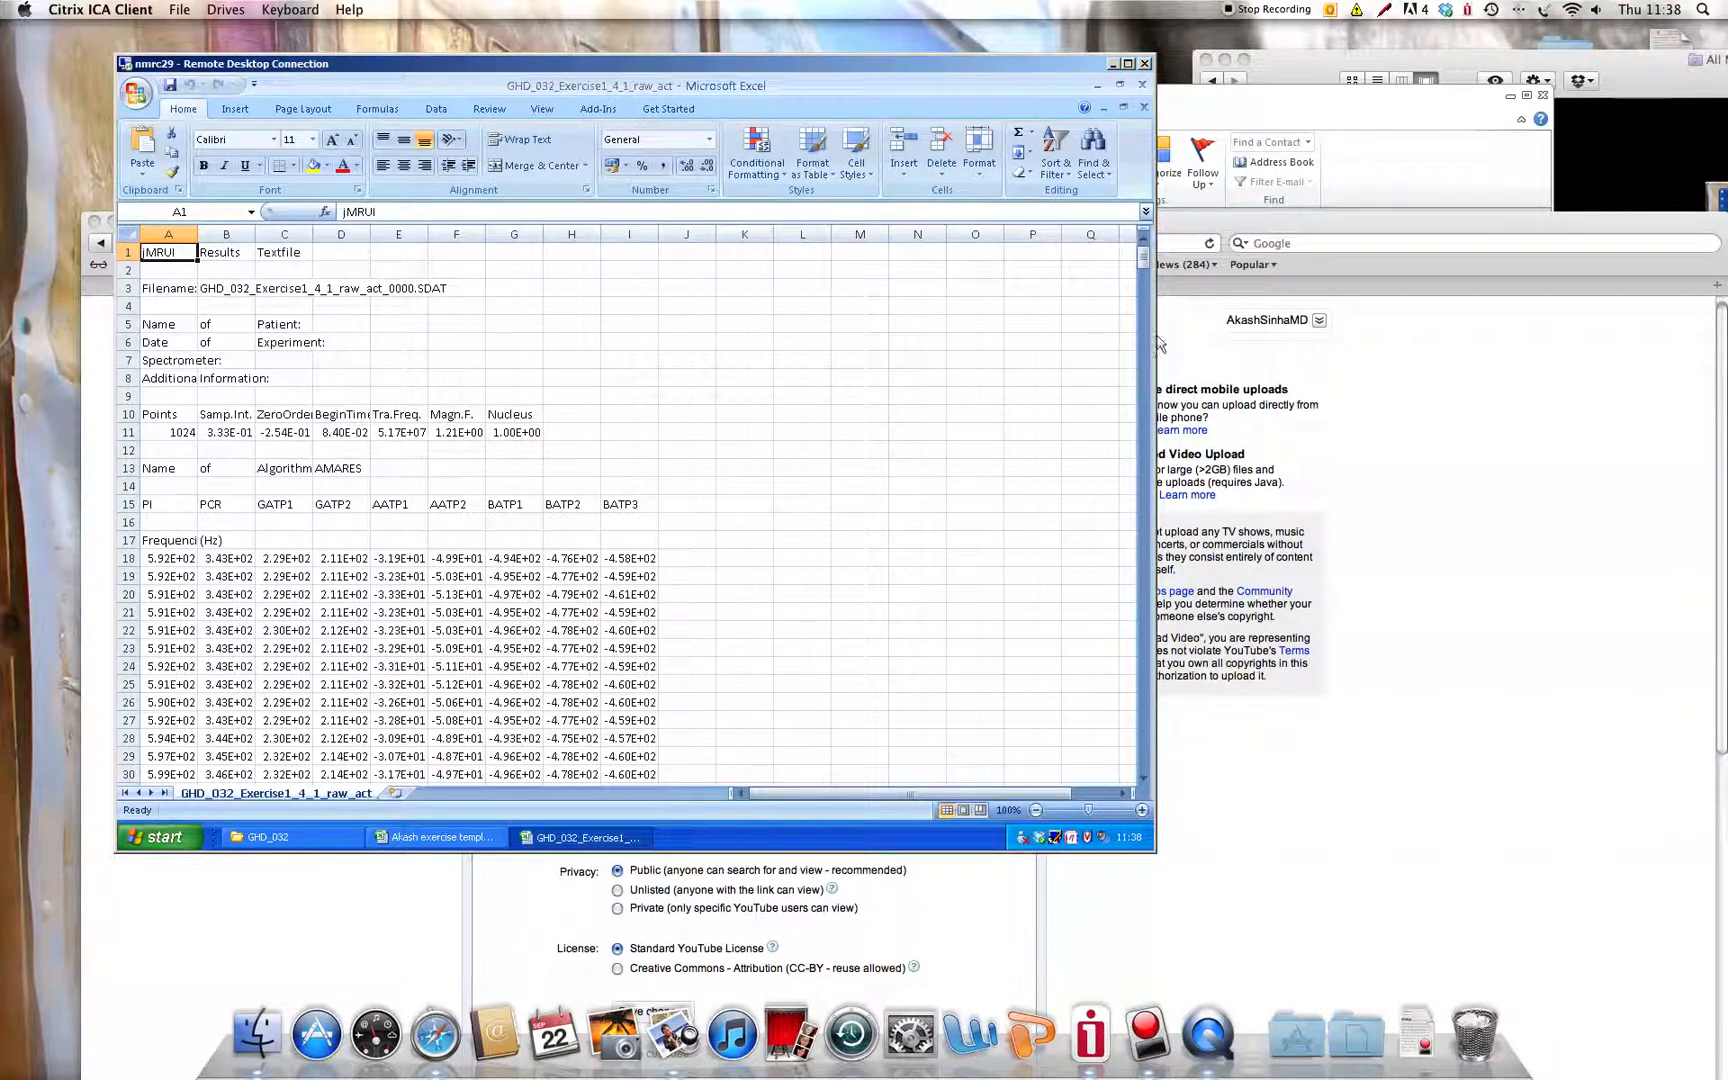
Copy the full amplitude block, A147:I209, from the Exercise1 results into the green Exer1 box at A17 on INPUT1.
{"action": "scroll", "coordinate": [1149, 300], "scroll_direction": "down", "scroll_amount": 2}
{"action": "left_click_drag", "start_coordinate": [1146, 266], "coordinate": [1140, 365]}
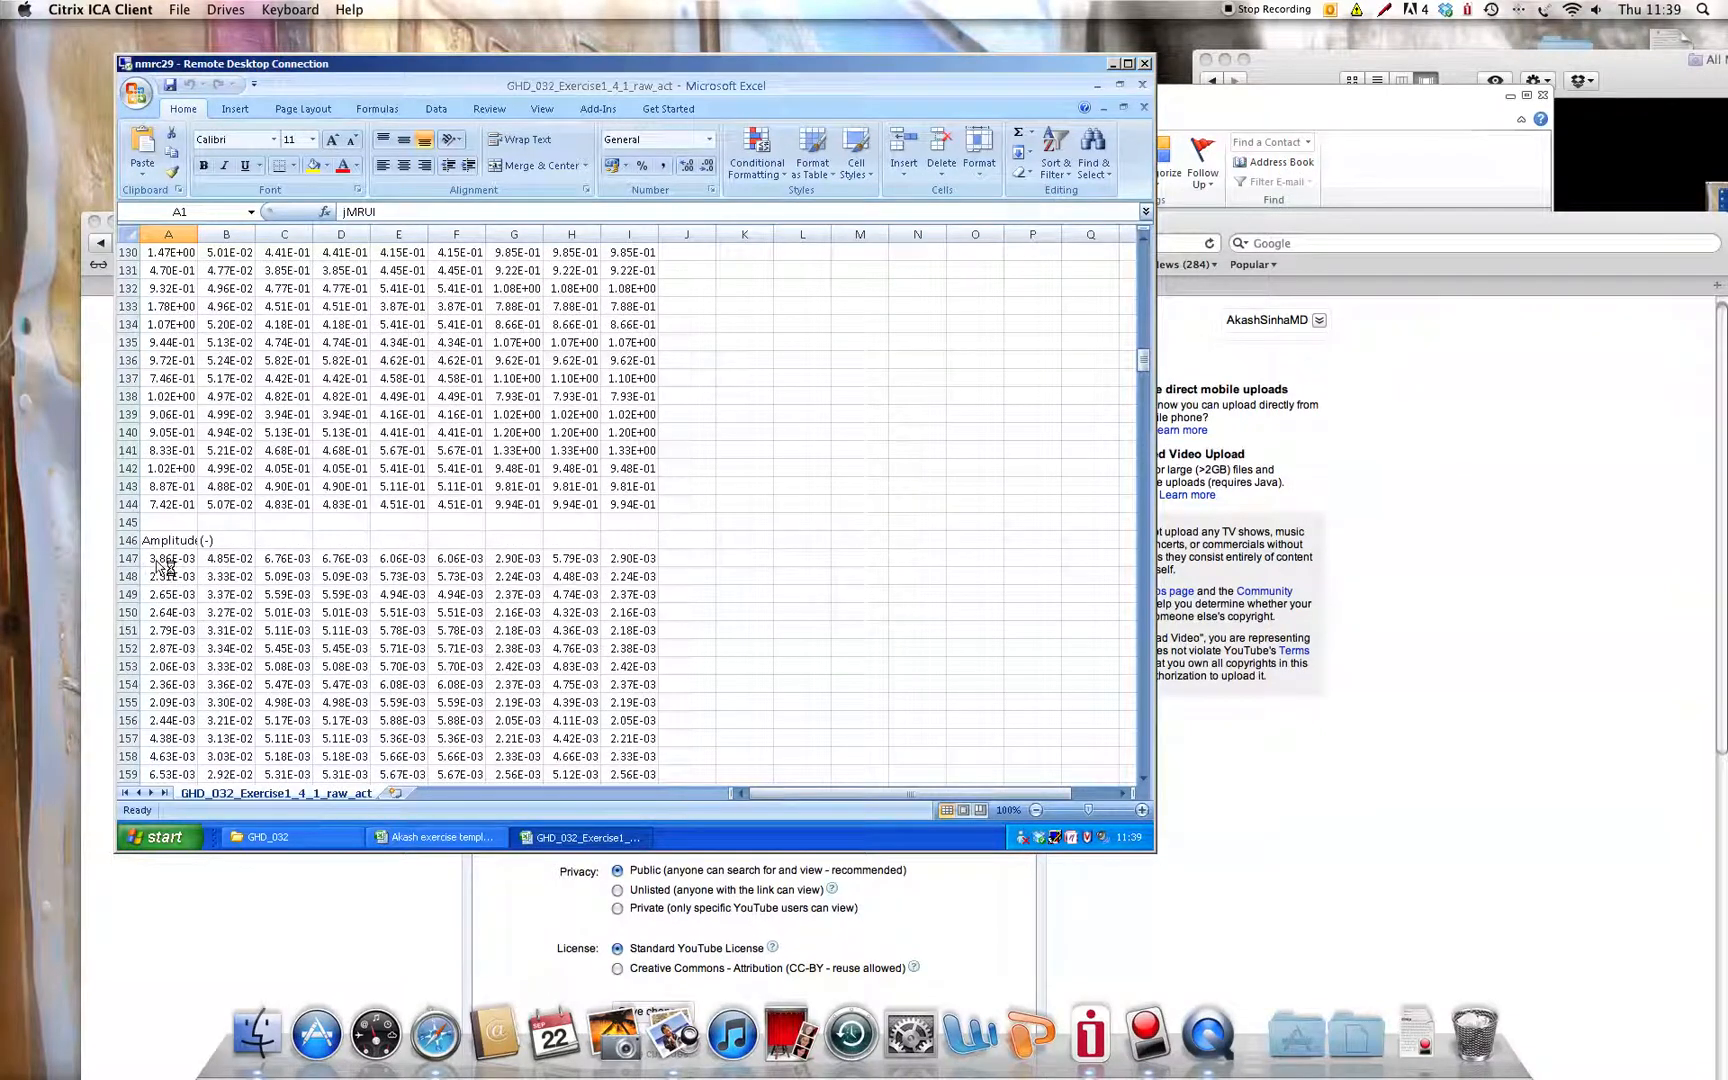
{"action": "left_click_drag", "start_coordinate": [163, 563], "coordinate": [628, 740]}
{"action": "left_click_drag", "start_coordinate": [620, 826], "coordinate": [645, 509]}
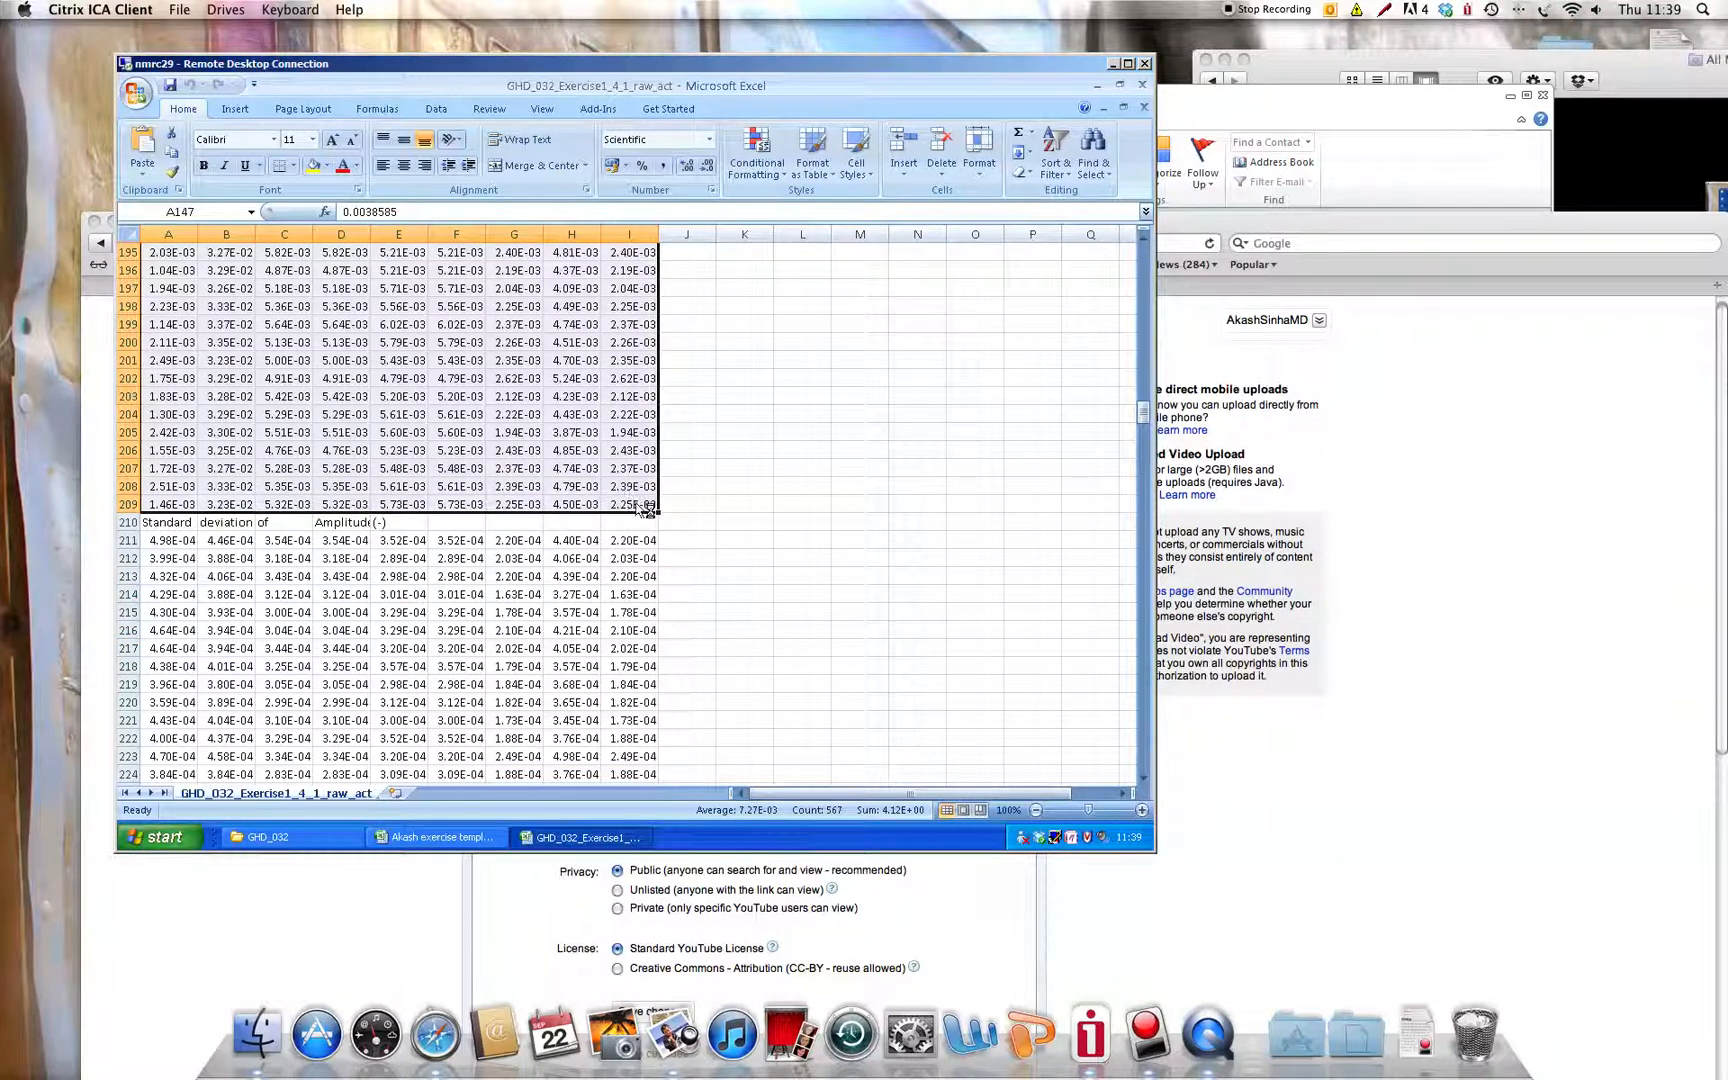
{"action": "key", "text": "ctrl+c"}
{"action": "left_click", "coordinate": [412, 838]}
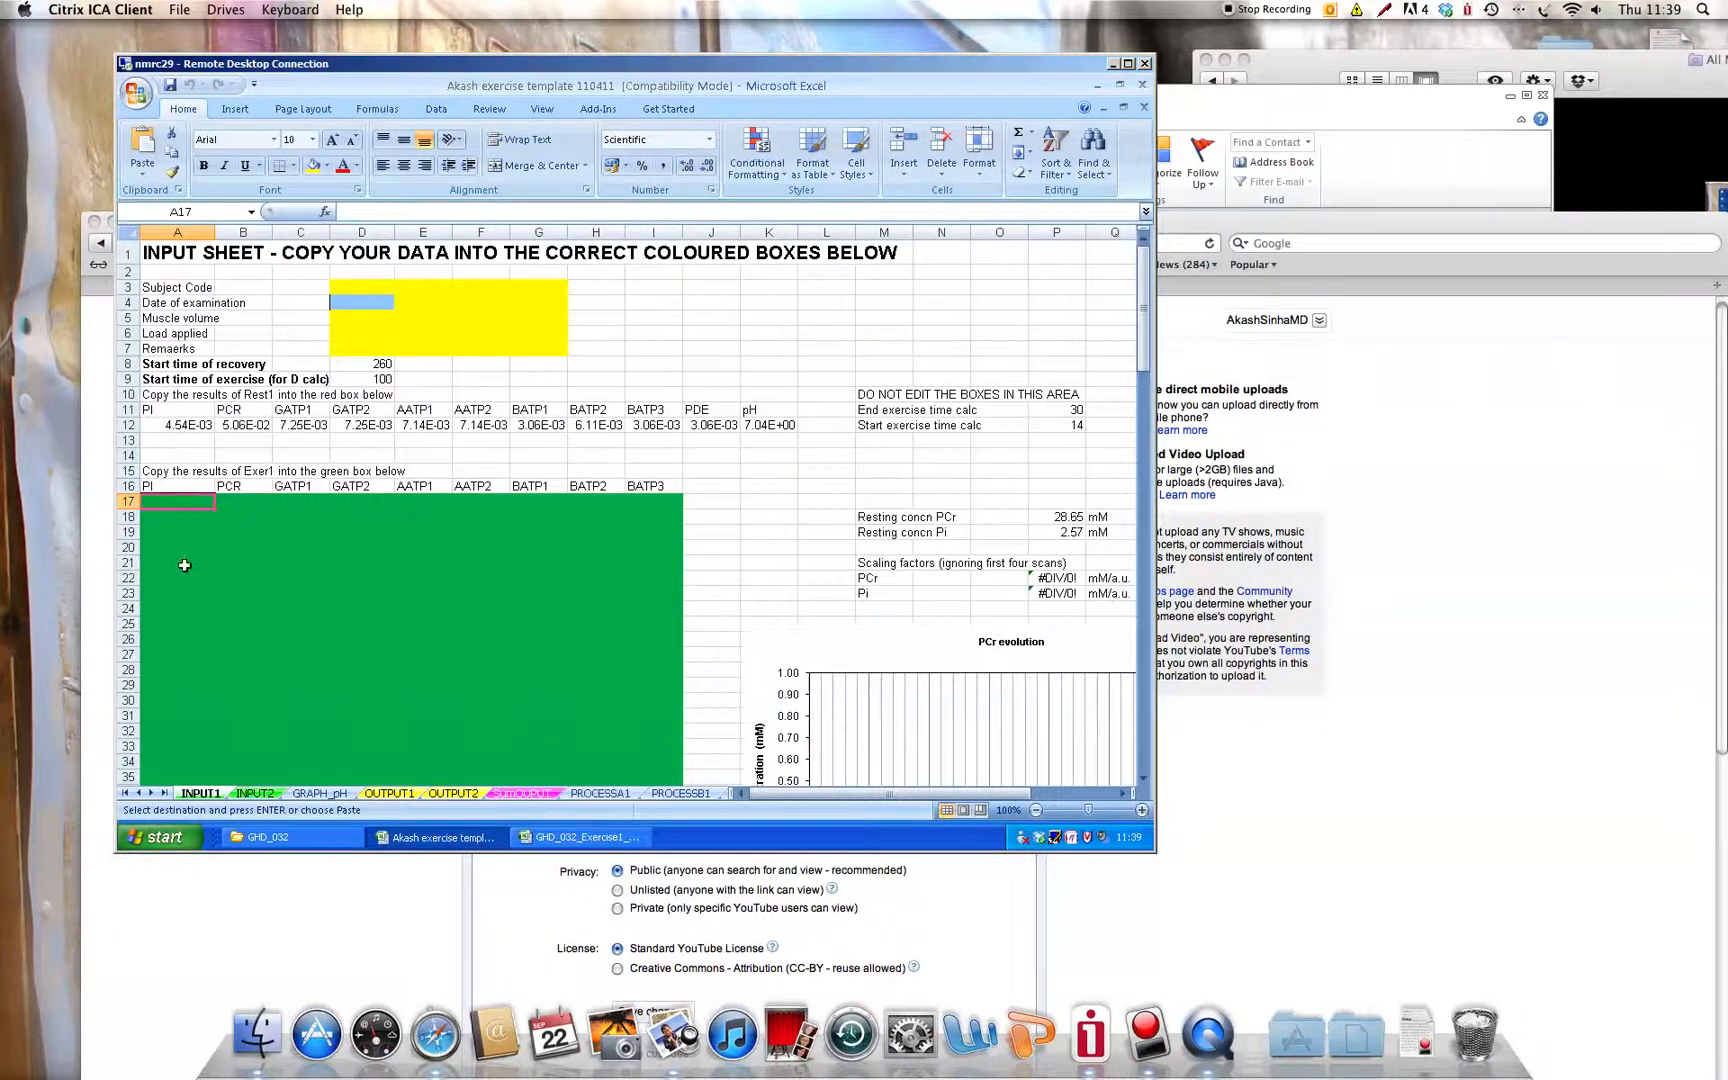
{"action": "key", "text": "ctrl+v"}
Copy the pH column, A598:A660, from the Exercise1 results into the blue Exer 1 pH box at A83 on INPUT1.
{"action": "scroll", "coordinate": [420, 577], "scroll_direction": "down", "scroll_amount": 6}
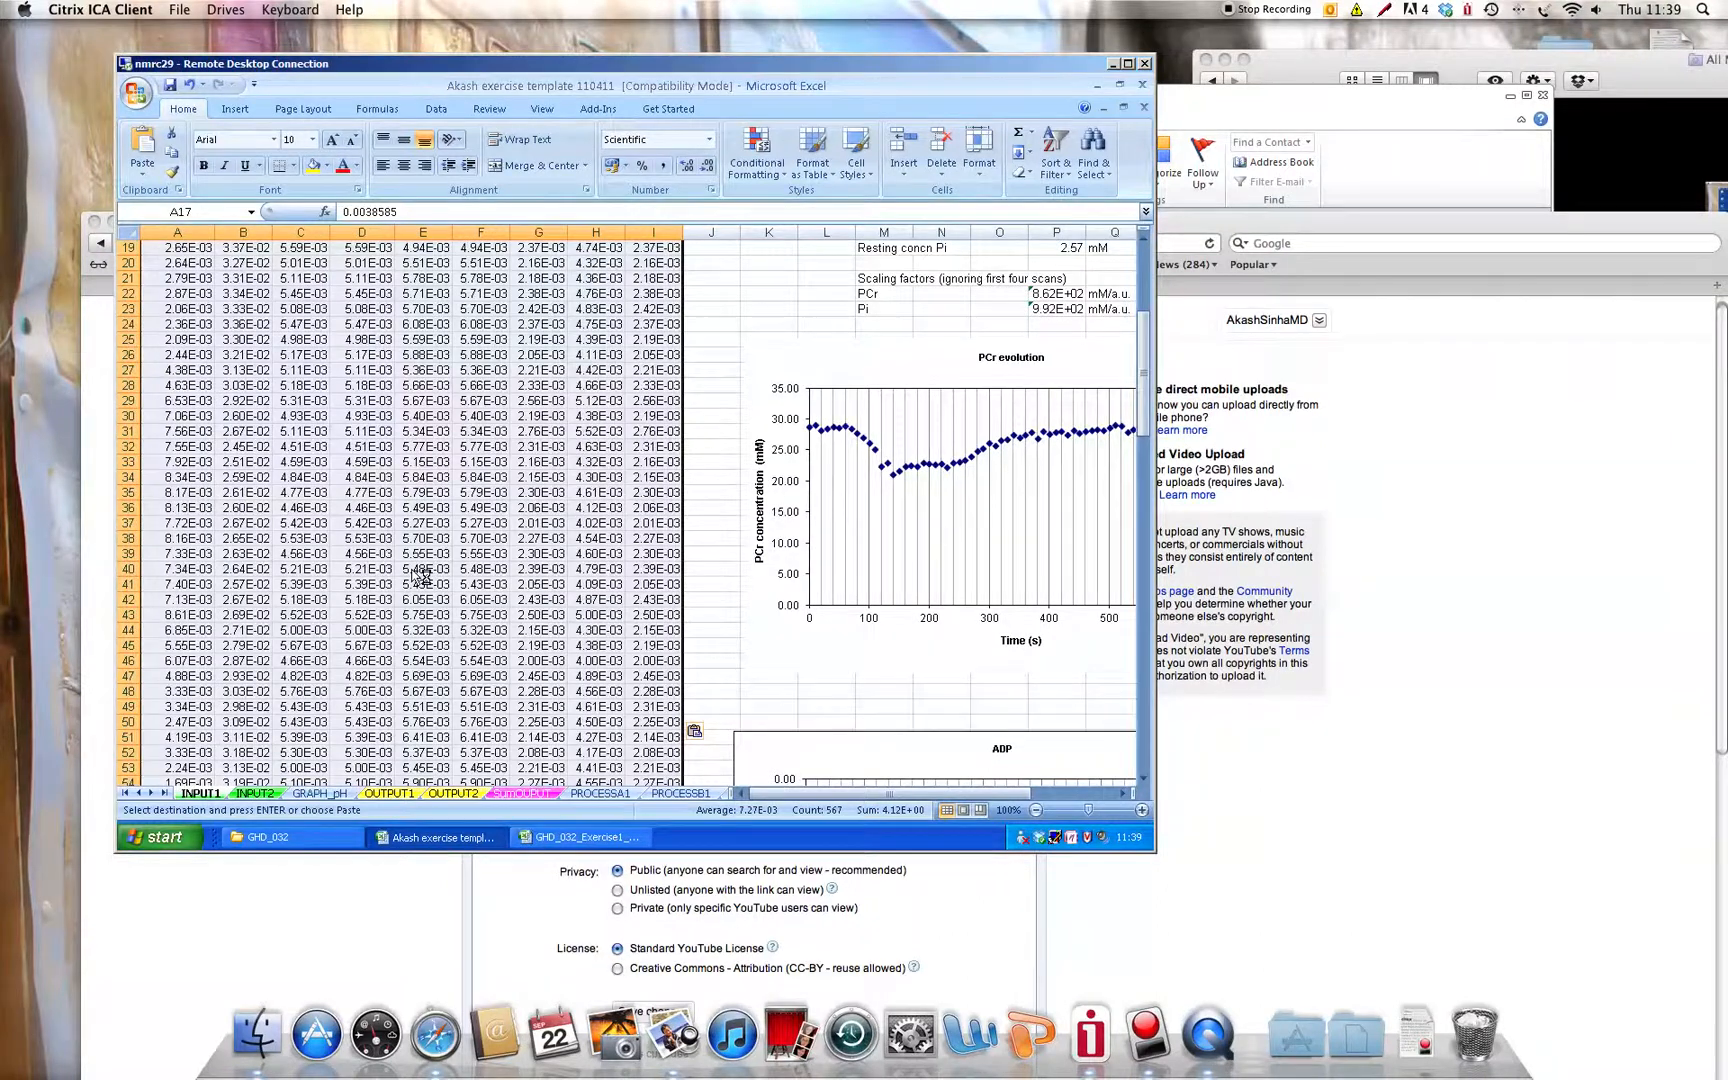
{"action": "scroll", "coordinate": [420, 577], "scroll_direction": "down", "scroll_amount": 20}
{"action": "scroll", "coordinate": [226, 483], "scroll_direction": "up", "scroll_amount": 13}
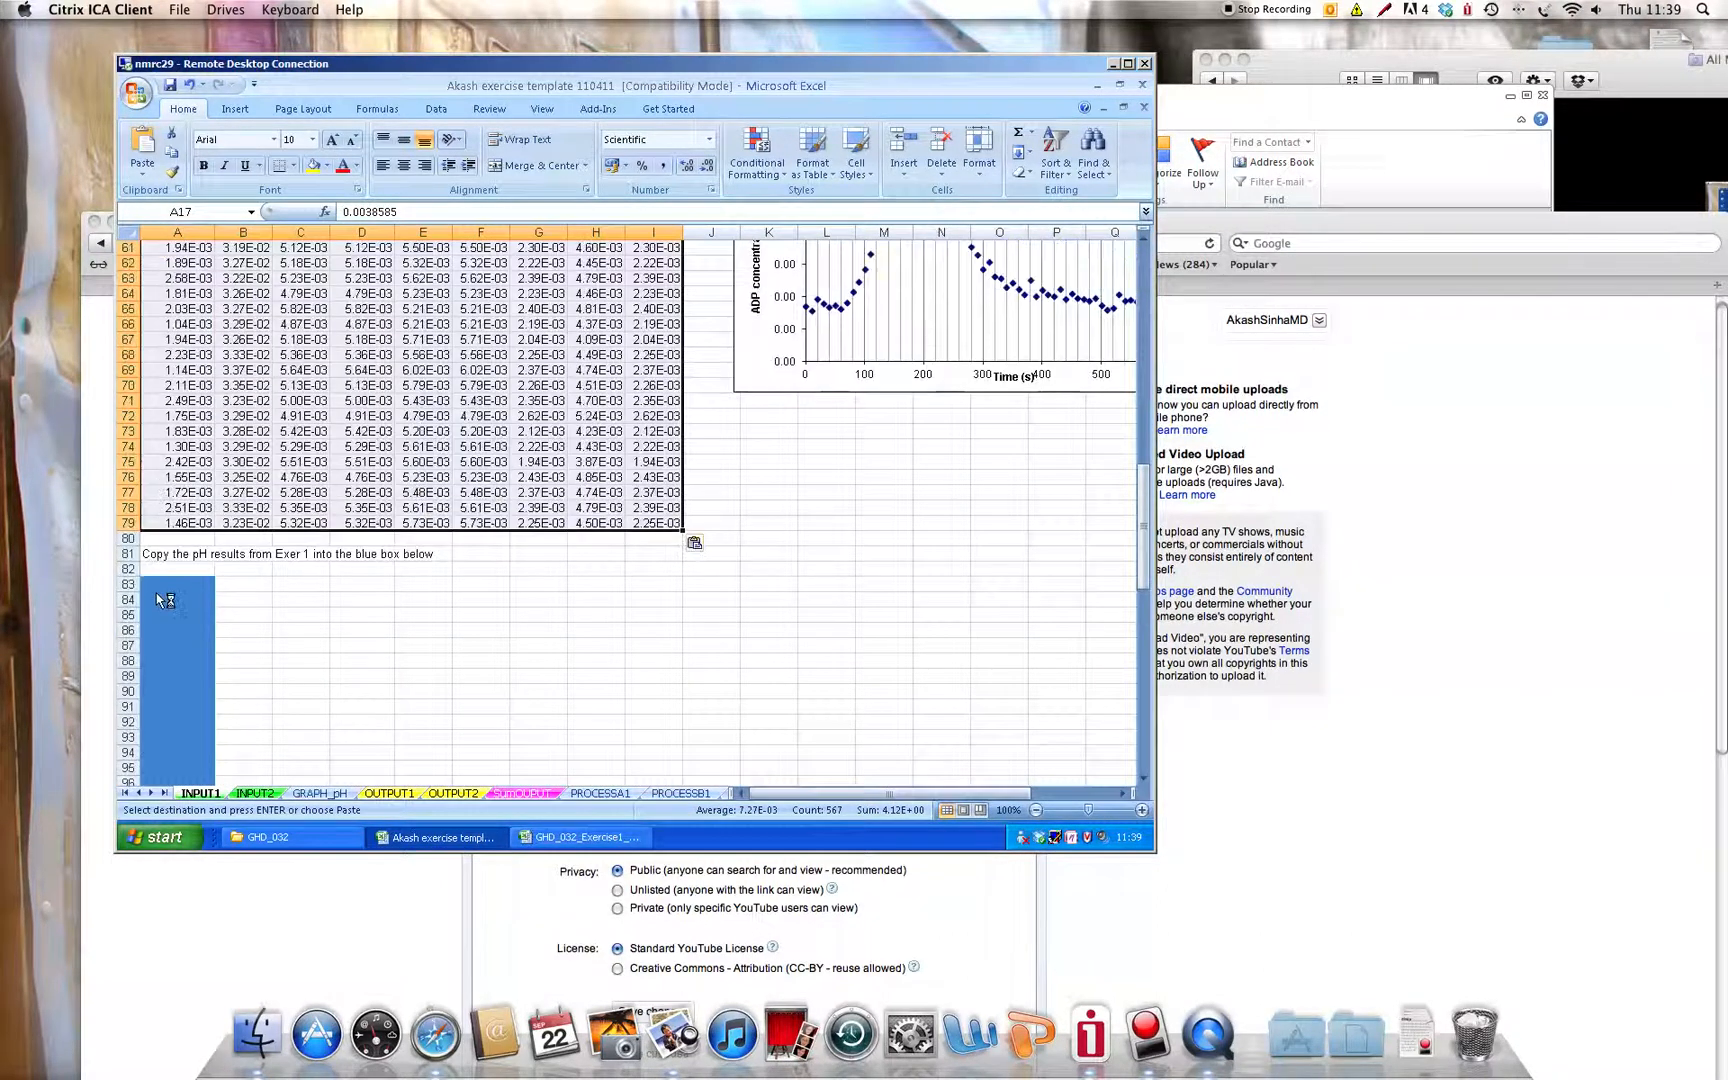
{"action": "left_click", "coordinate": [156, 587]}
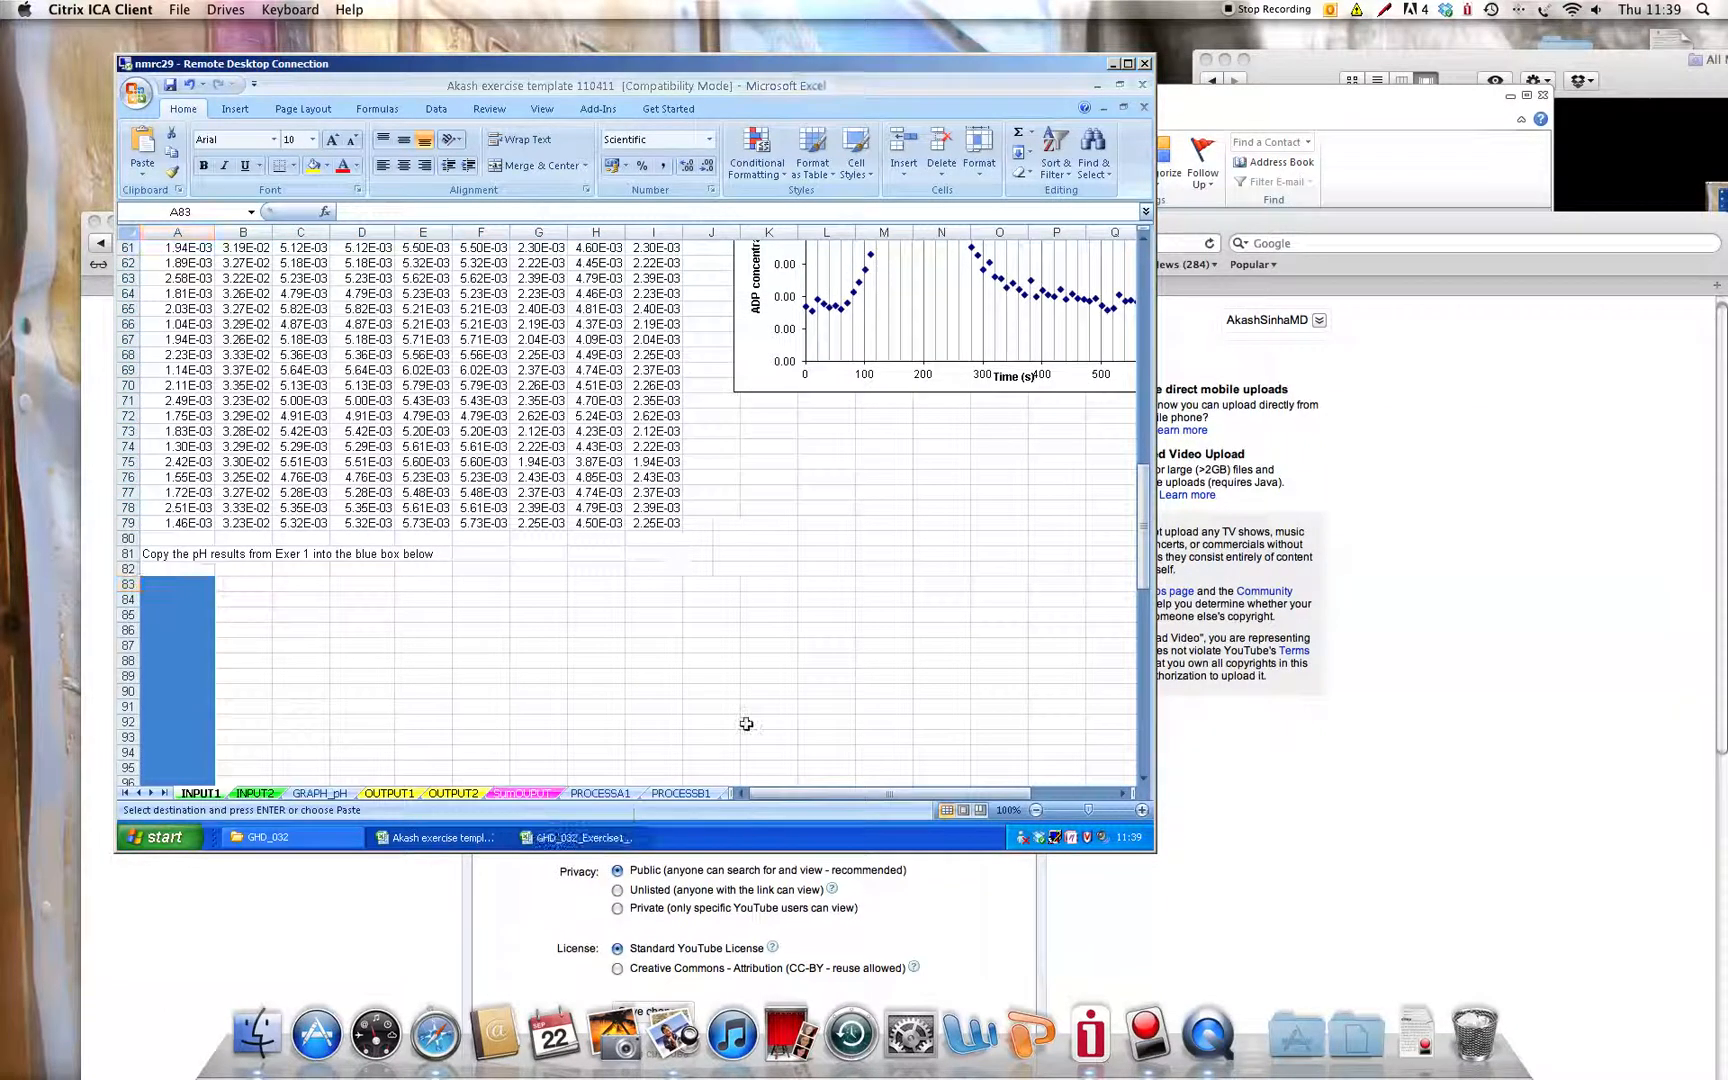
{"action": "left_click", "coordinate": [582, 838]}
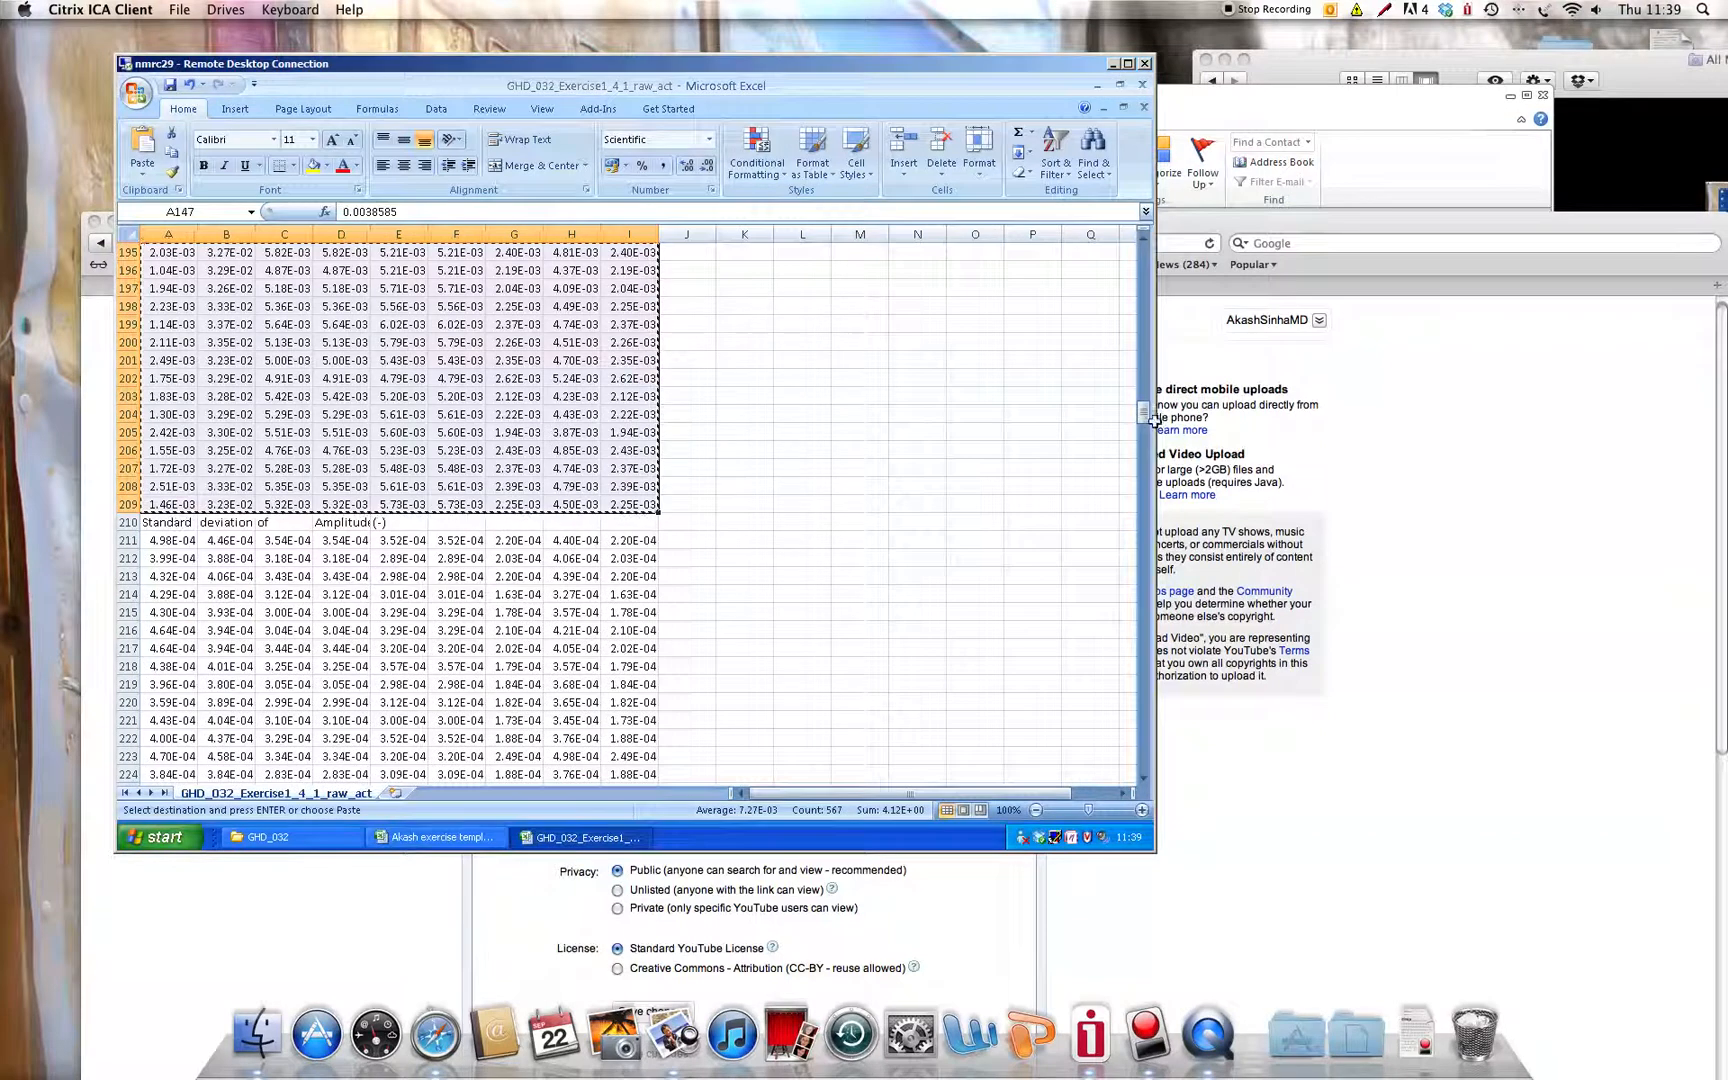
{"action": "left_click_drag", "start_coordinate": [1140, 418], "coordinate": [1131, 657]}
{"action": "scroll", "coordinate": [1118, 655], "scroll_direction": "down", "scroll_amount": 20}
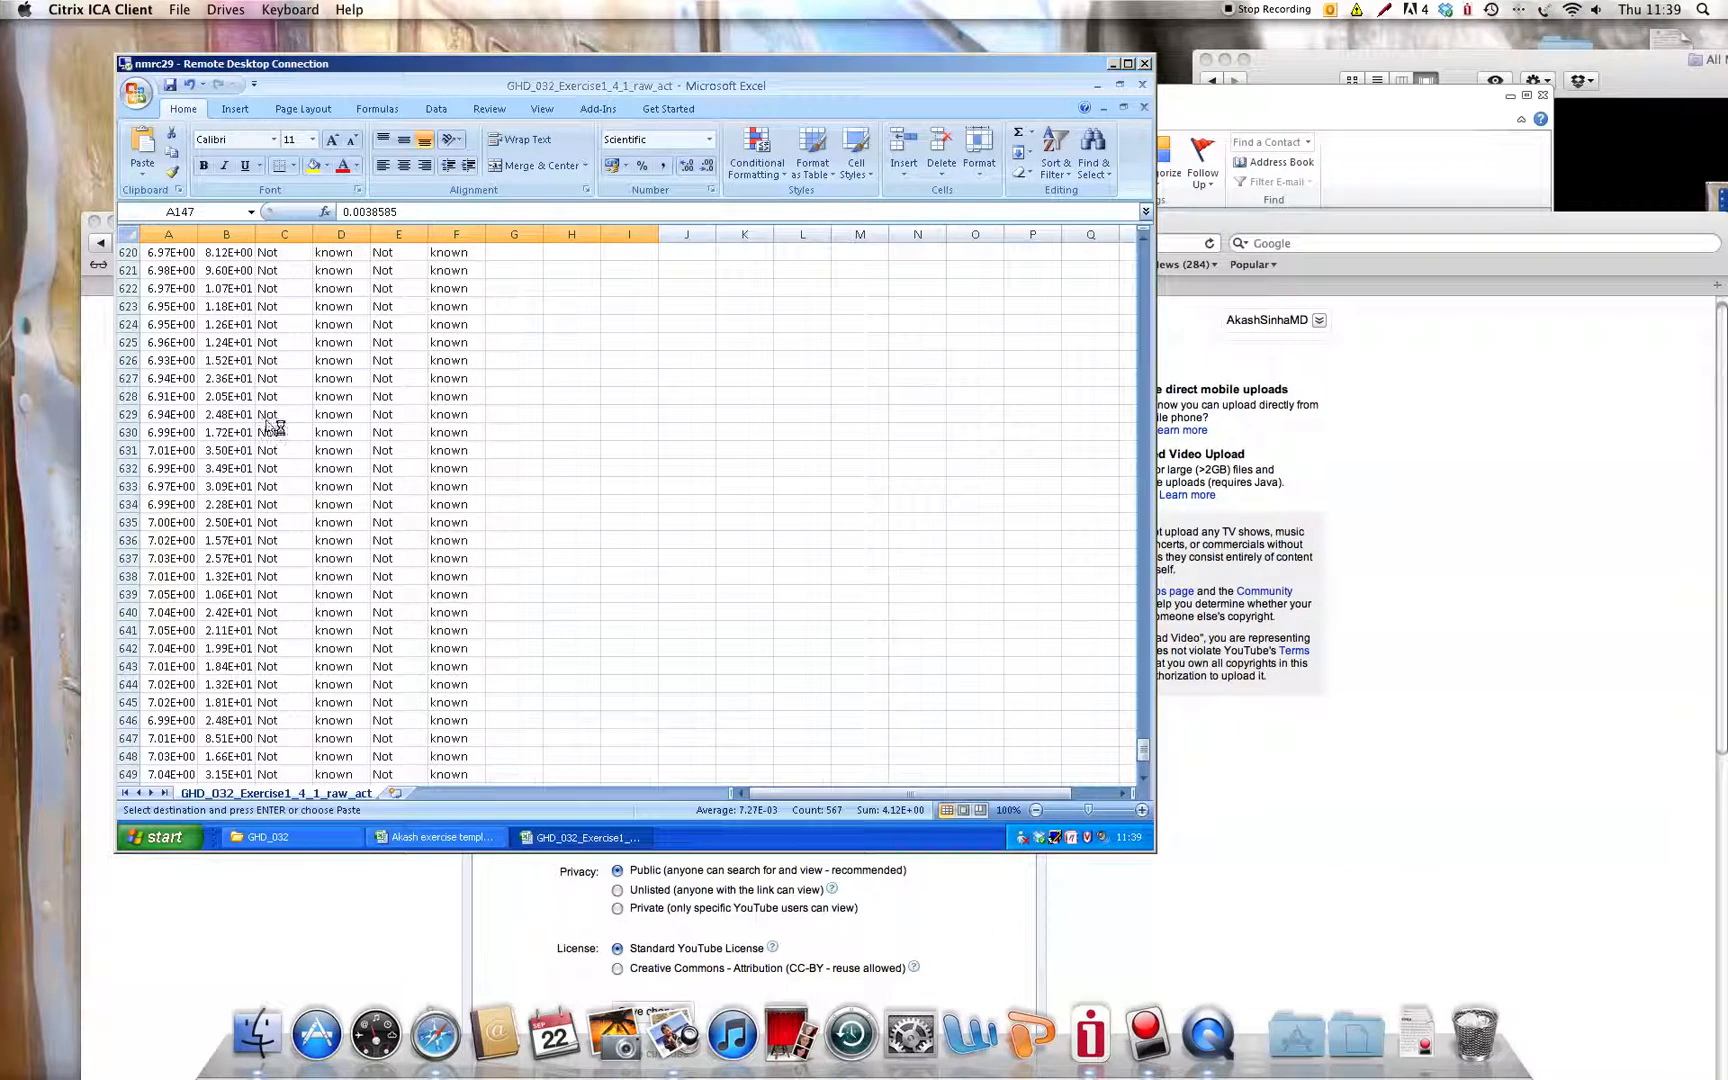
{"action": "scroll", "coordinate": [445, 428], "scroll_direction": "up", "scroll_amount": 12}
{"action": "scroll", "coordinate": [446, 429], "scroll_direction": "up", "scroll_amount": 11}
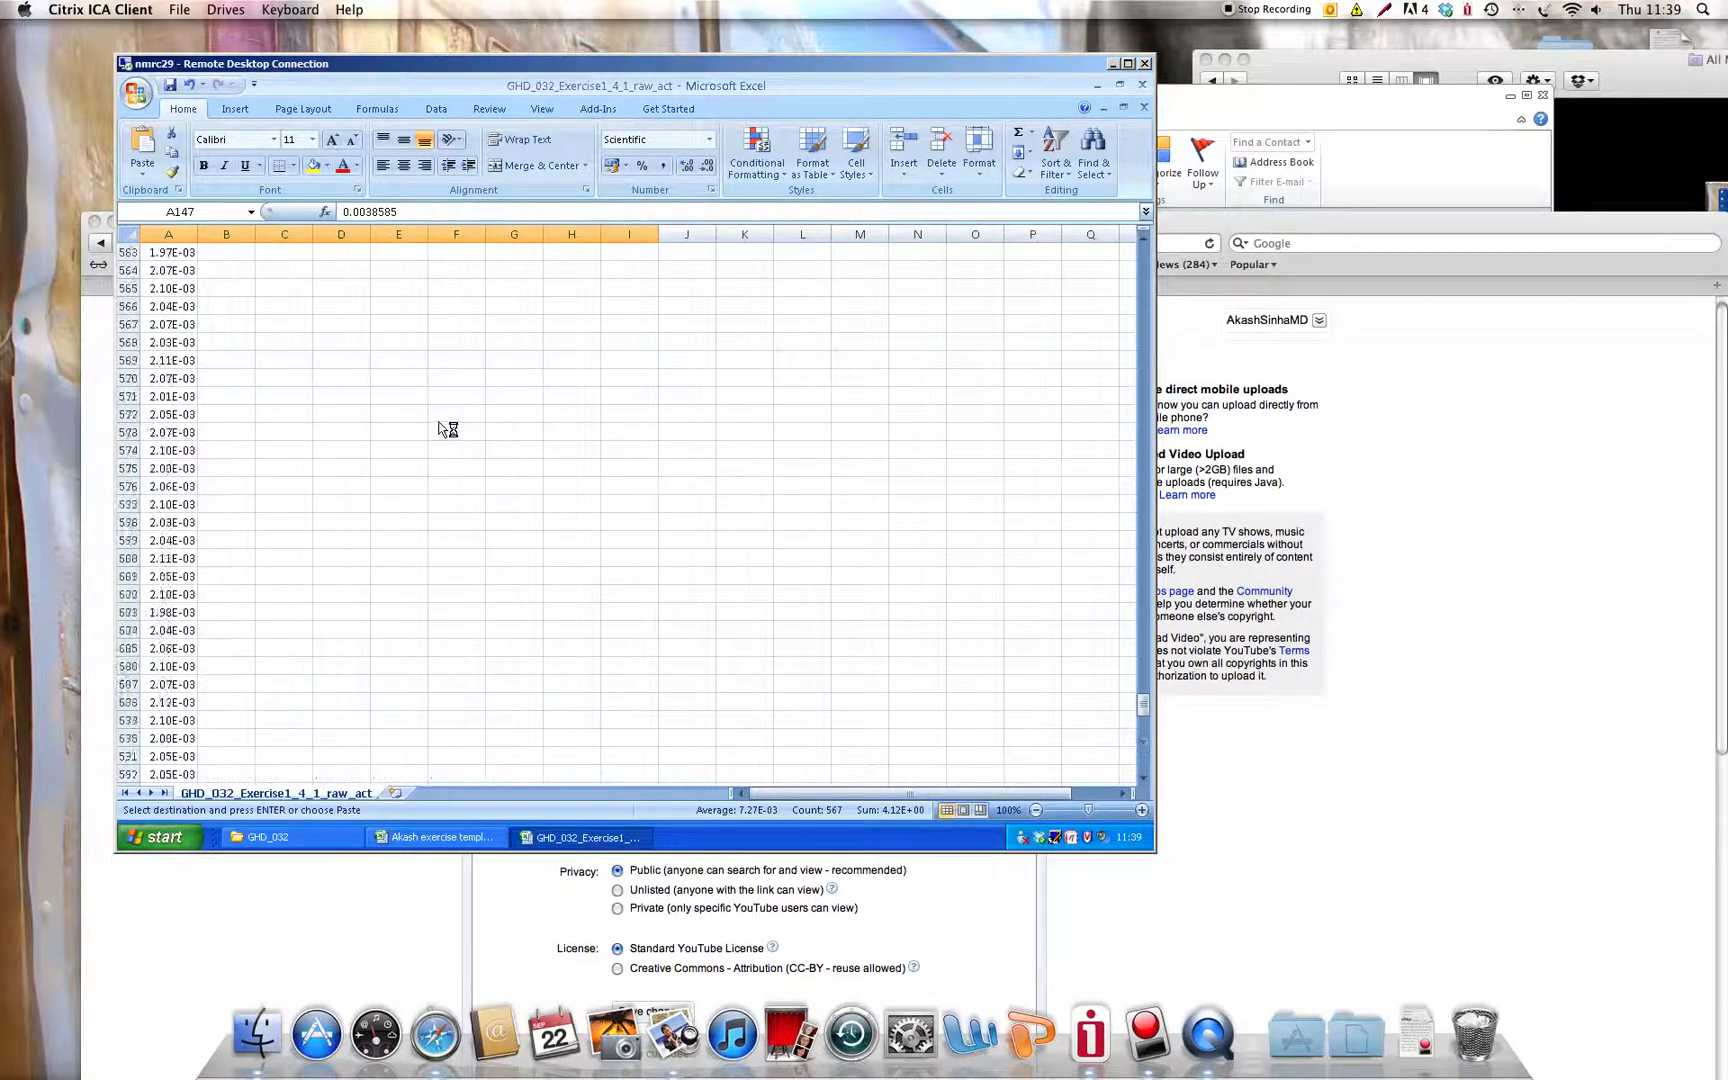
{"action": "scroll", "coordinate": [447, 430], "scroll_direction": "down", "scroll_amount": 16}
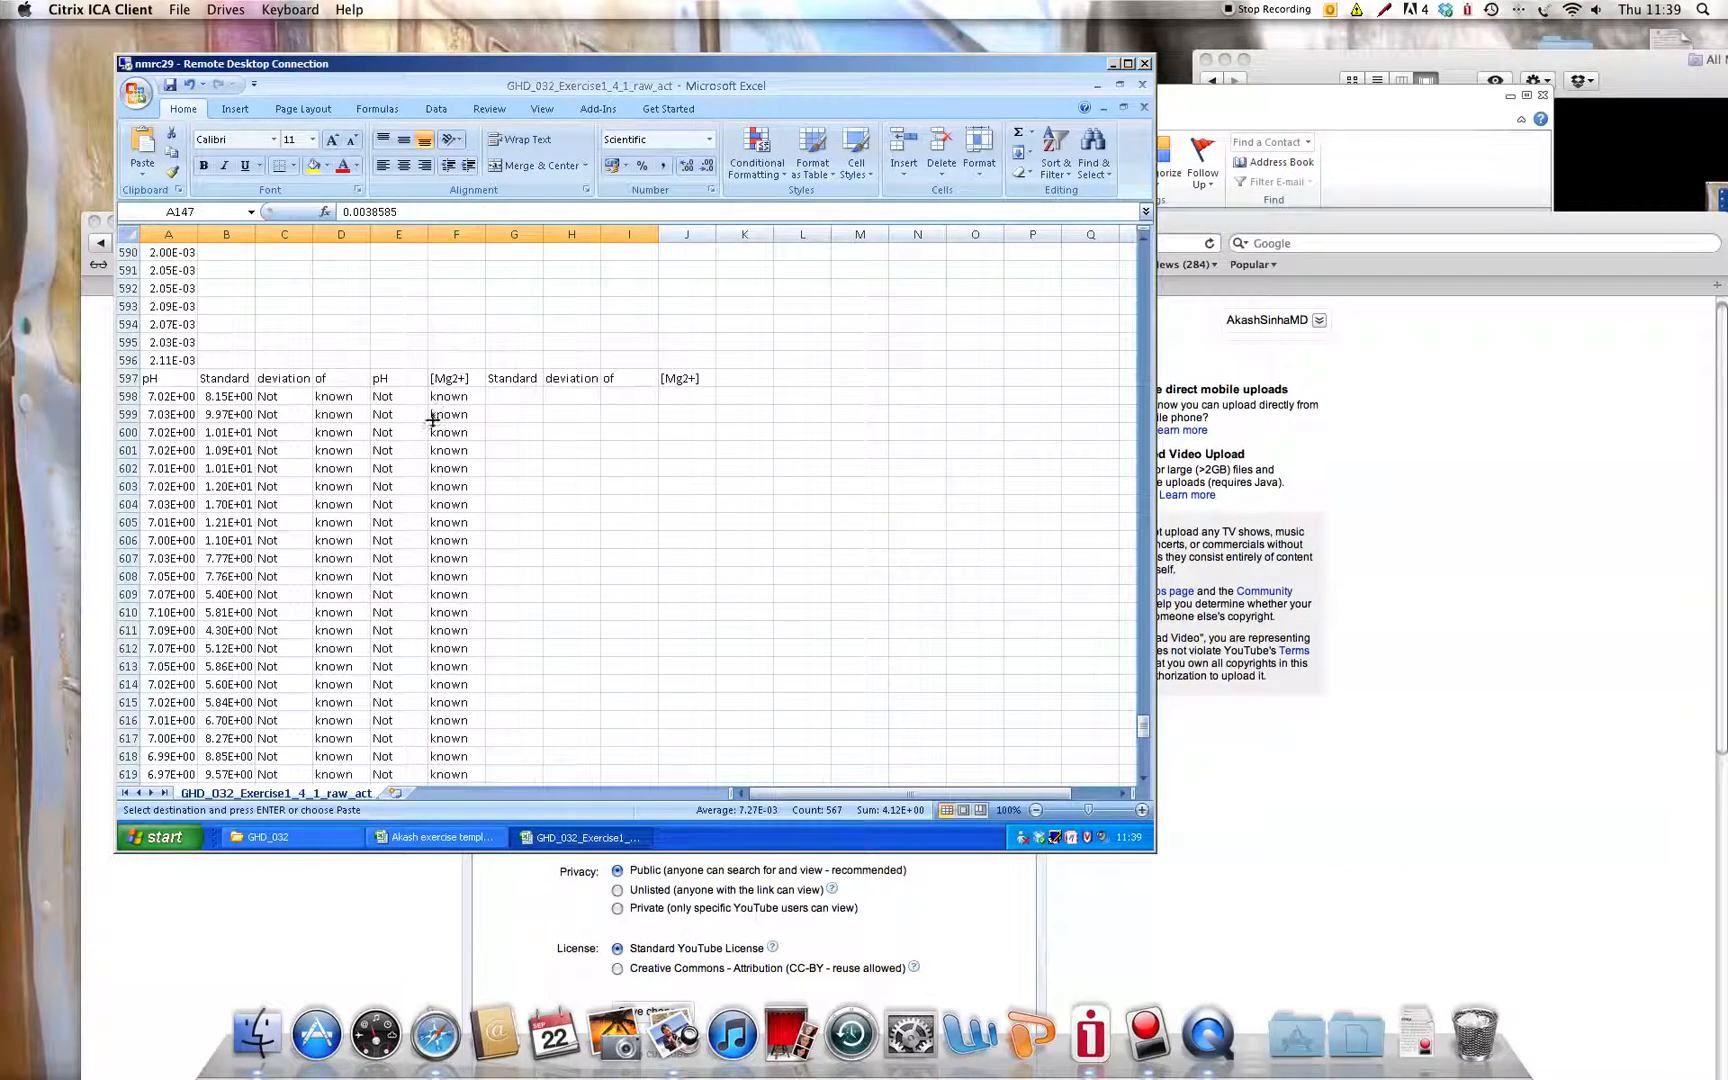
{"action": "scroll", "coordinate": [168, 437], "scroll_direction": "up", "scroll_amount": 6}
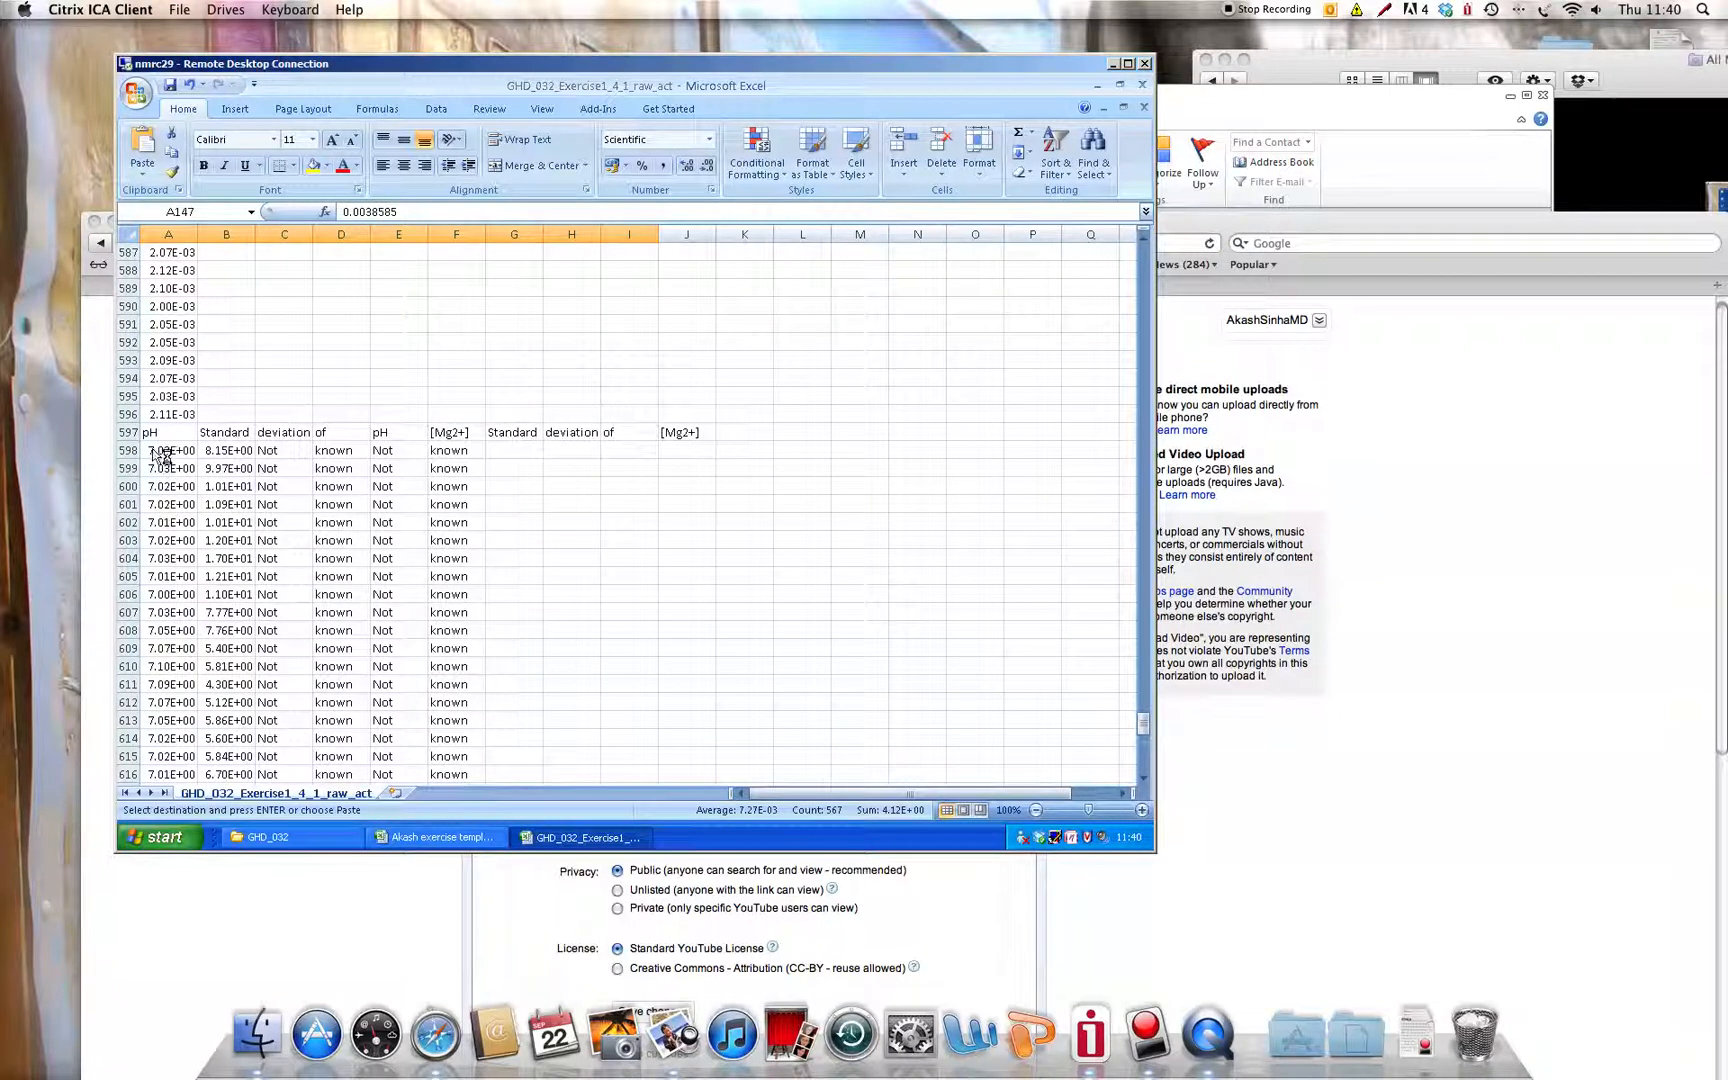
{"action": "left_click", "coordinate": [170, 451]}
{"action": "left_click_drag", "start_coordinate": [183, 471], "coordinate": [183, 702]}
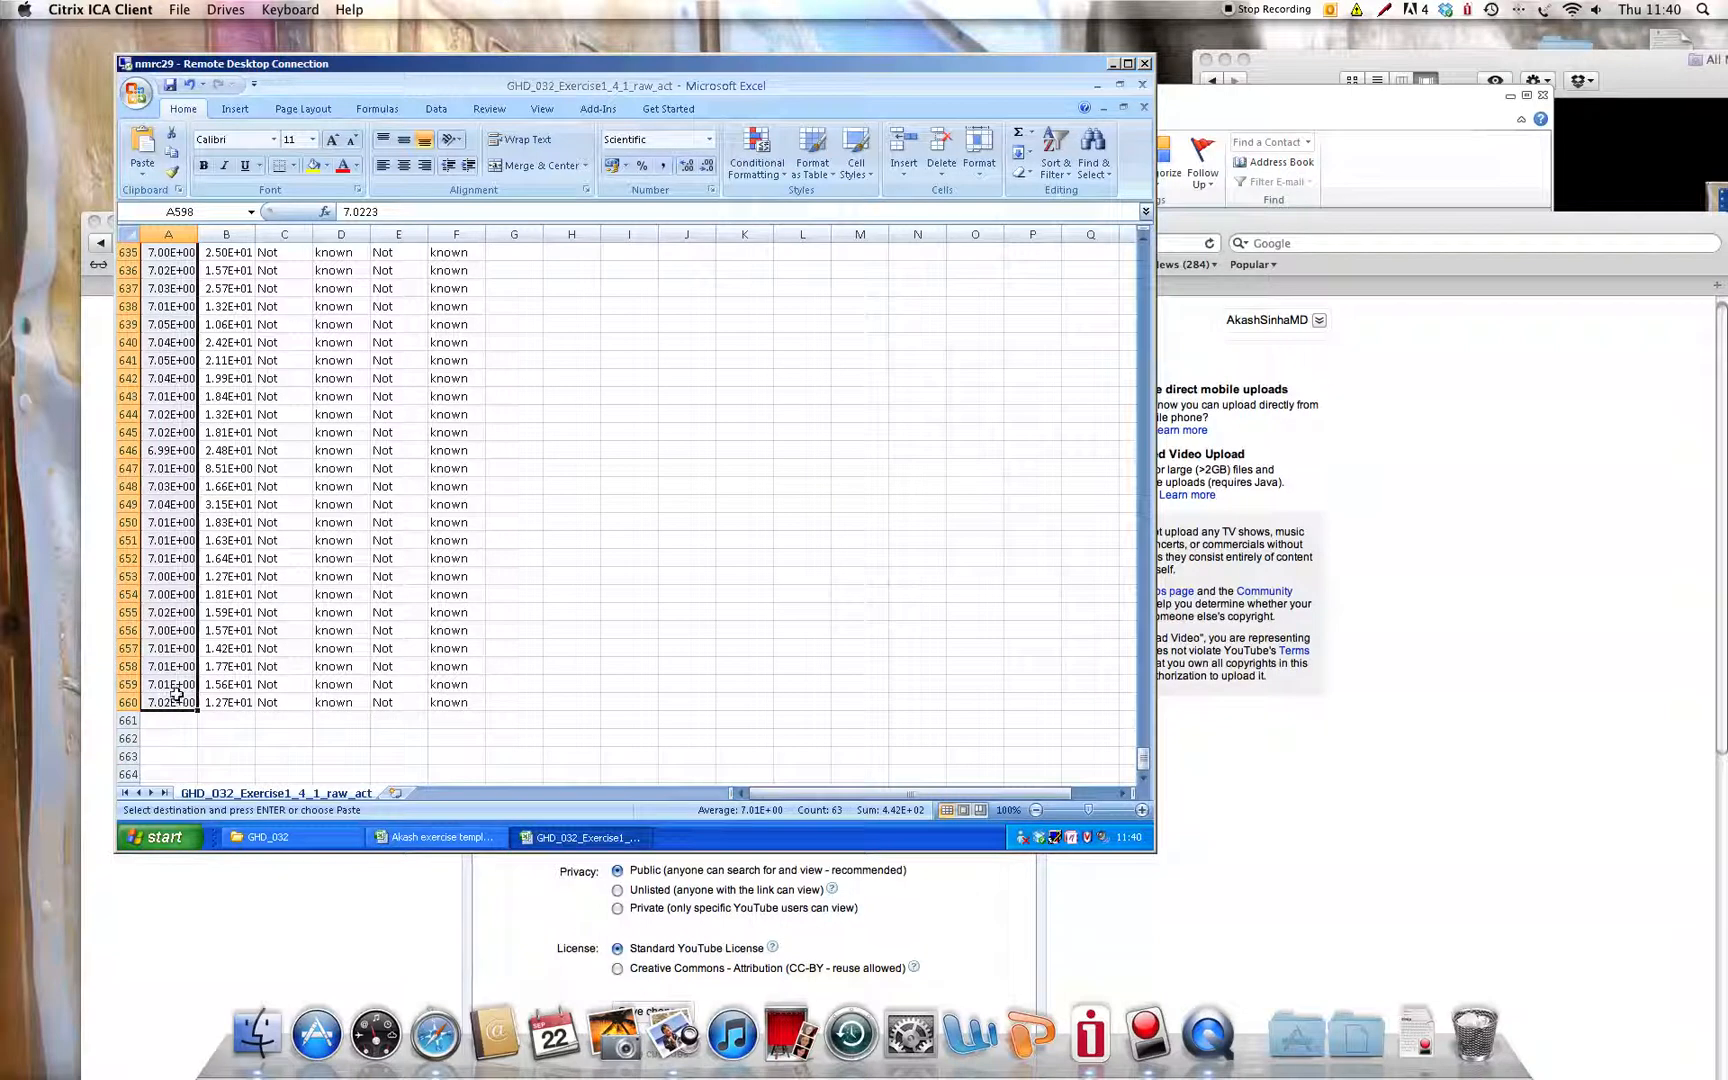
{"action": "key", "text": "ctrl+c"}
{"action": "left_click", "coordinate": [463, 843]}
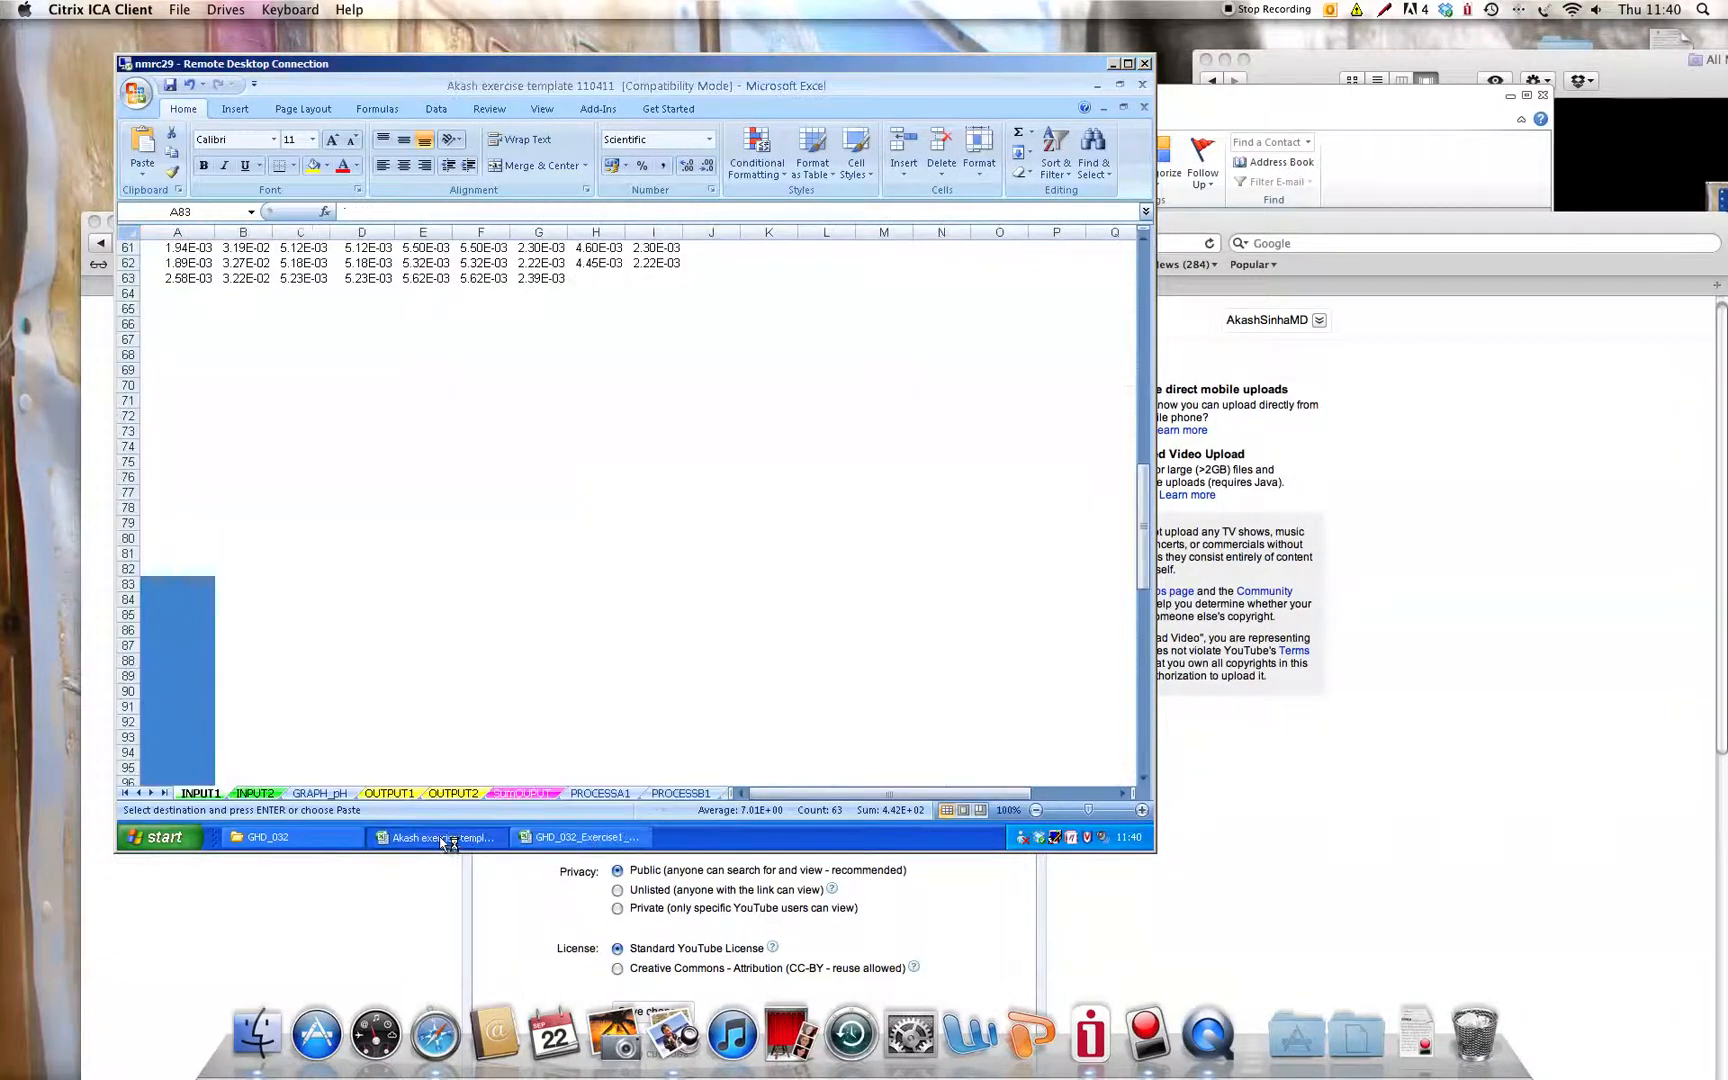
{"action": "left_click", "coordinate": [152, 573]}
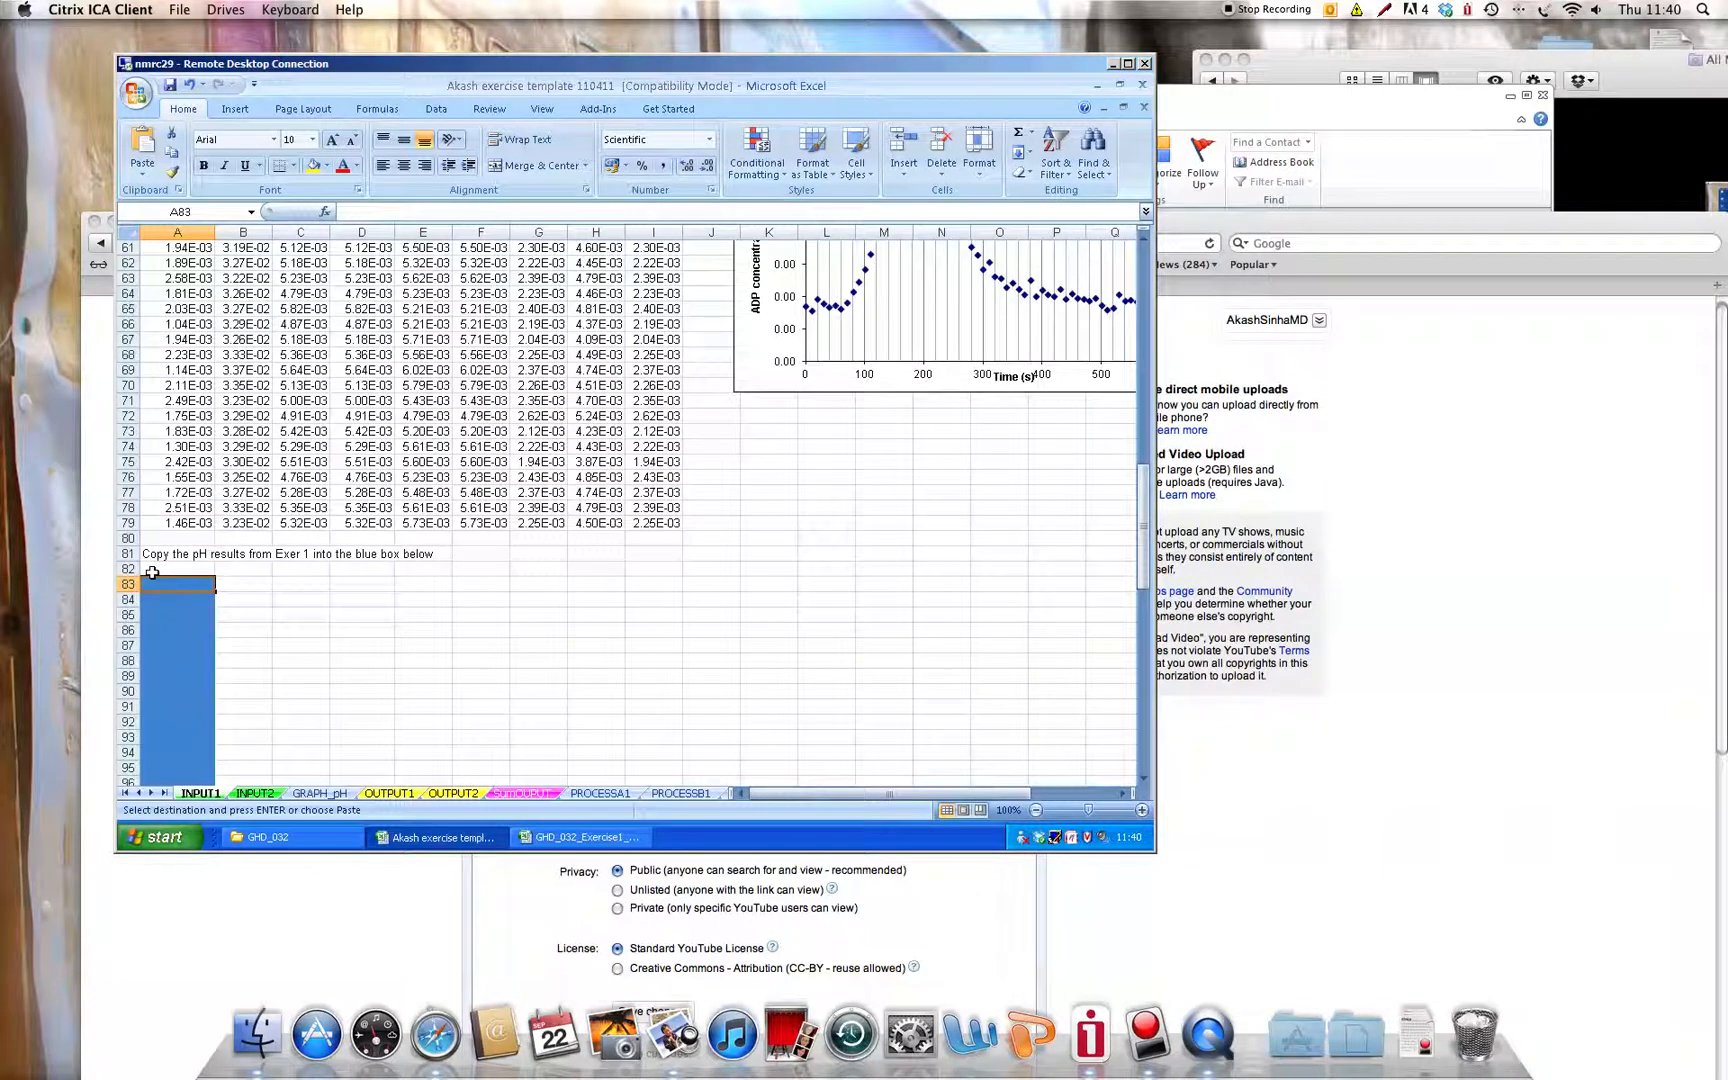
{"action": "key", "text": "ctrl+v"}
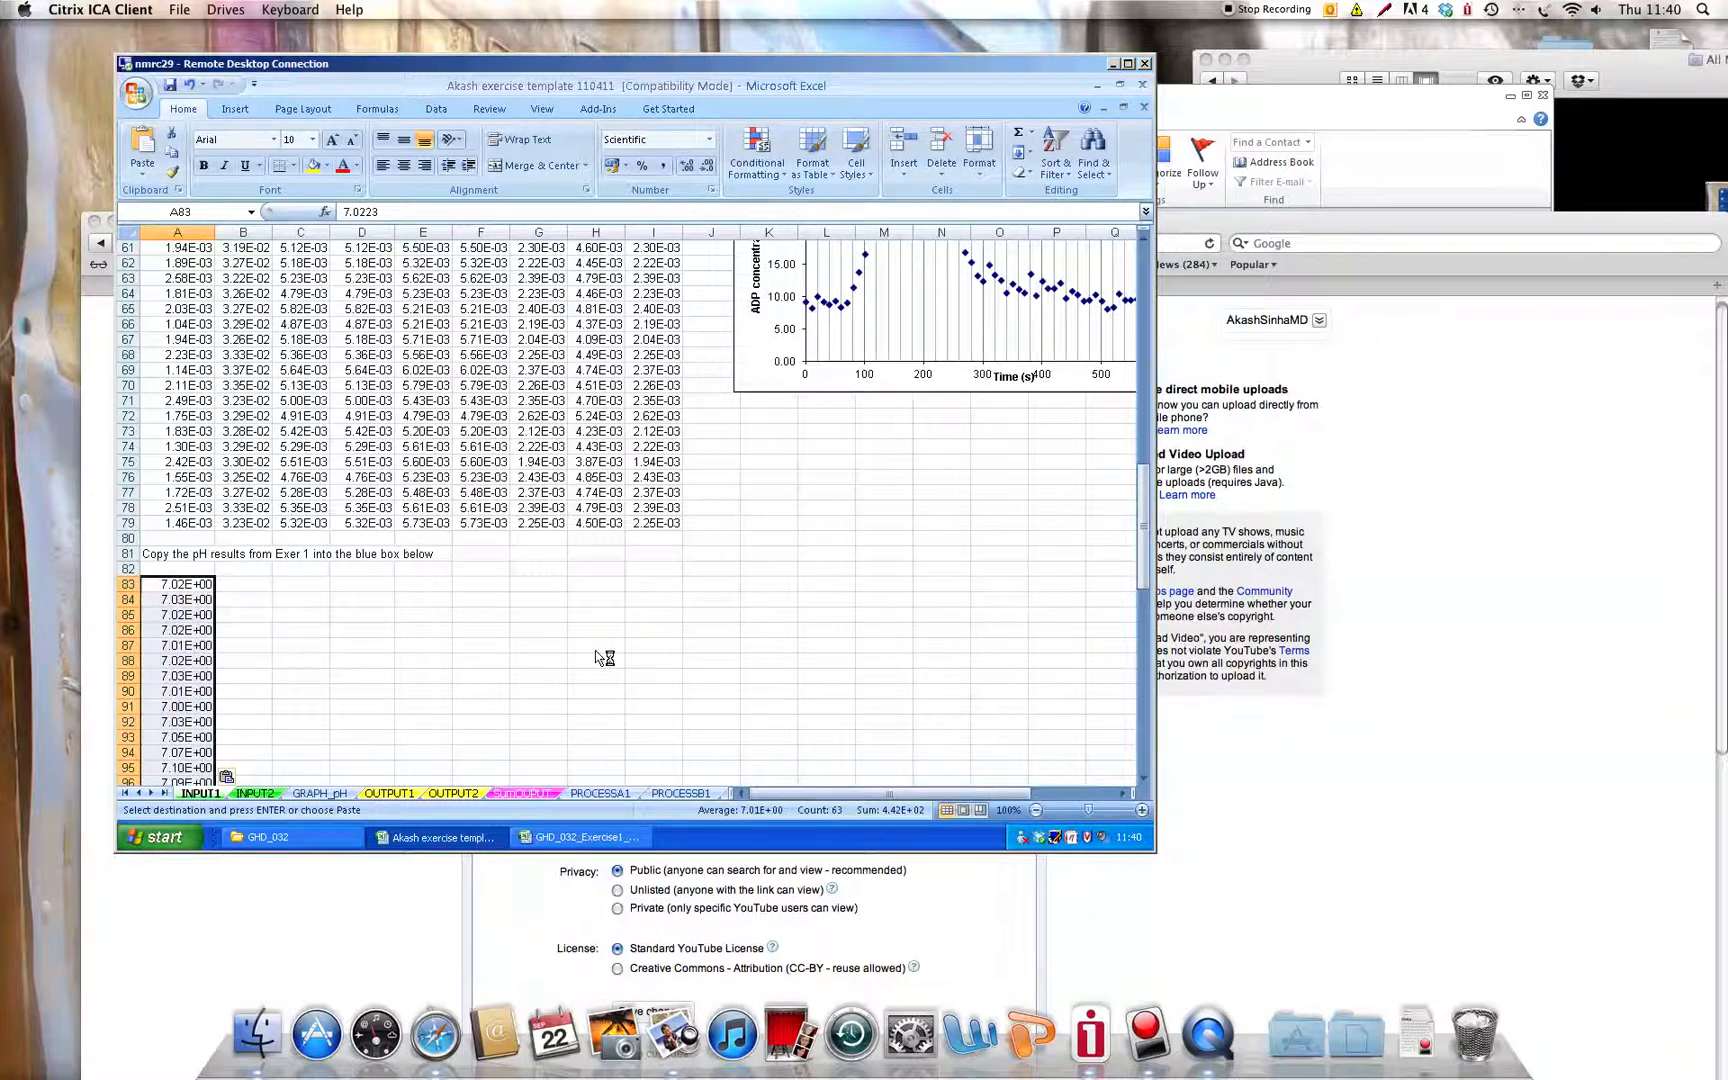
Select cell A17 in the green Exer2 box on INPUT2 and close the Exercise1 results file.
{"action": "scroll", "coordinate": [240, 772], "scroll_direction": "up", "scroll_amount": 8}
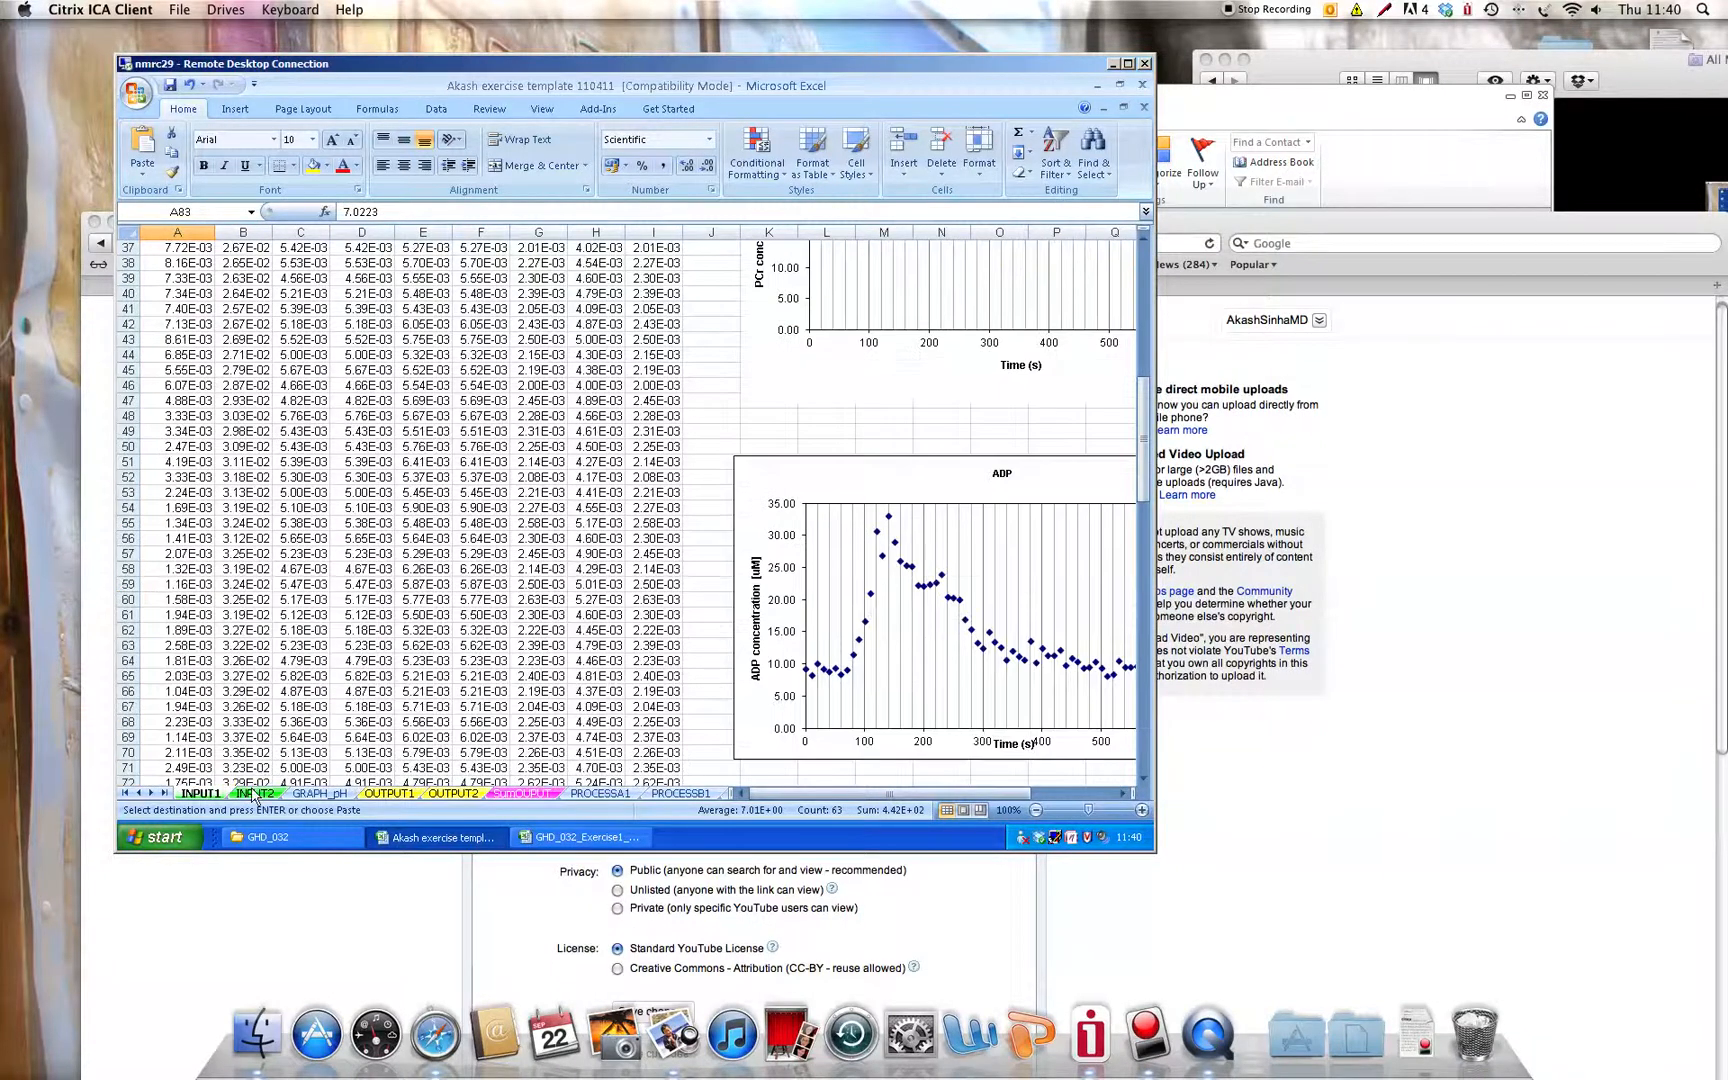
{"action": "key", "text": "ctrl+Page_Down"}
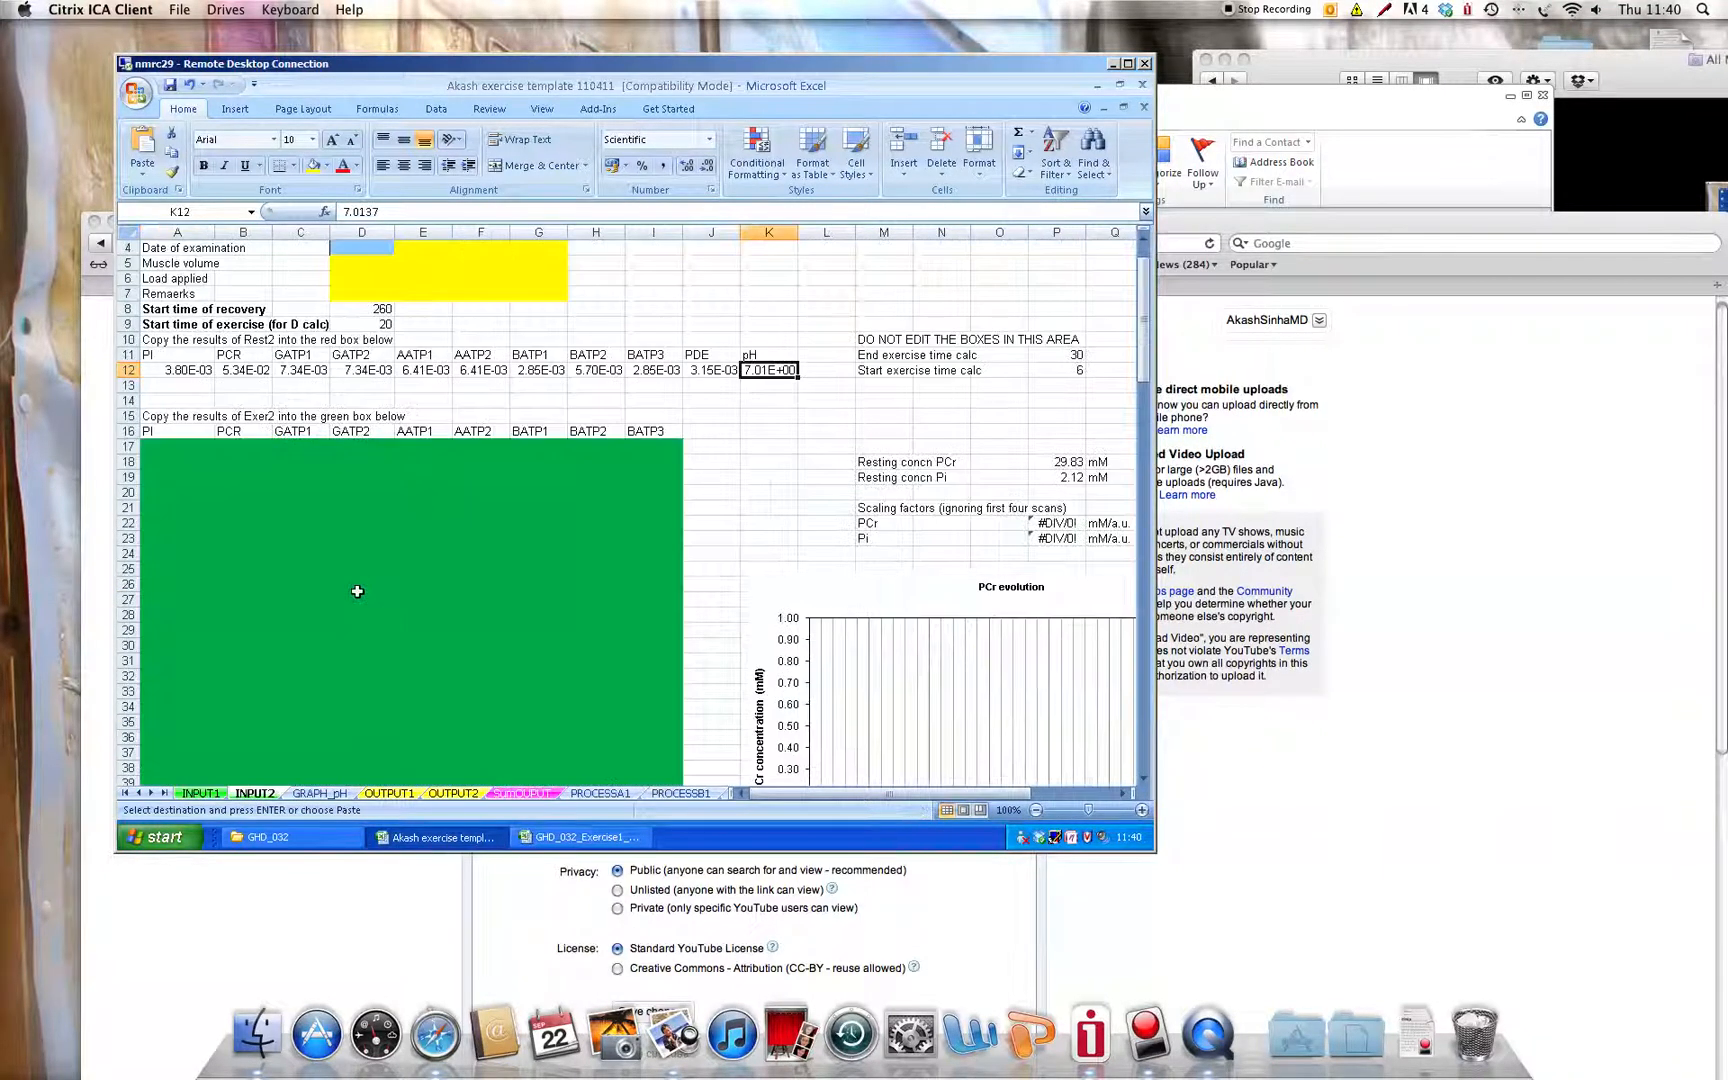
{"action": "left_click", "coordinate": [176, 449]}
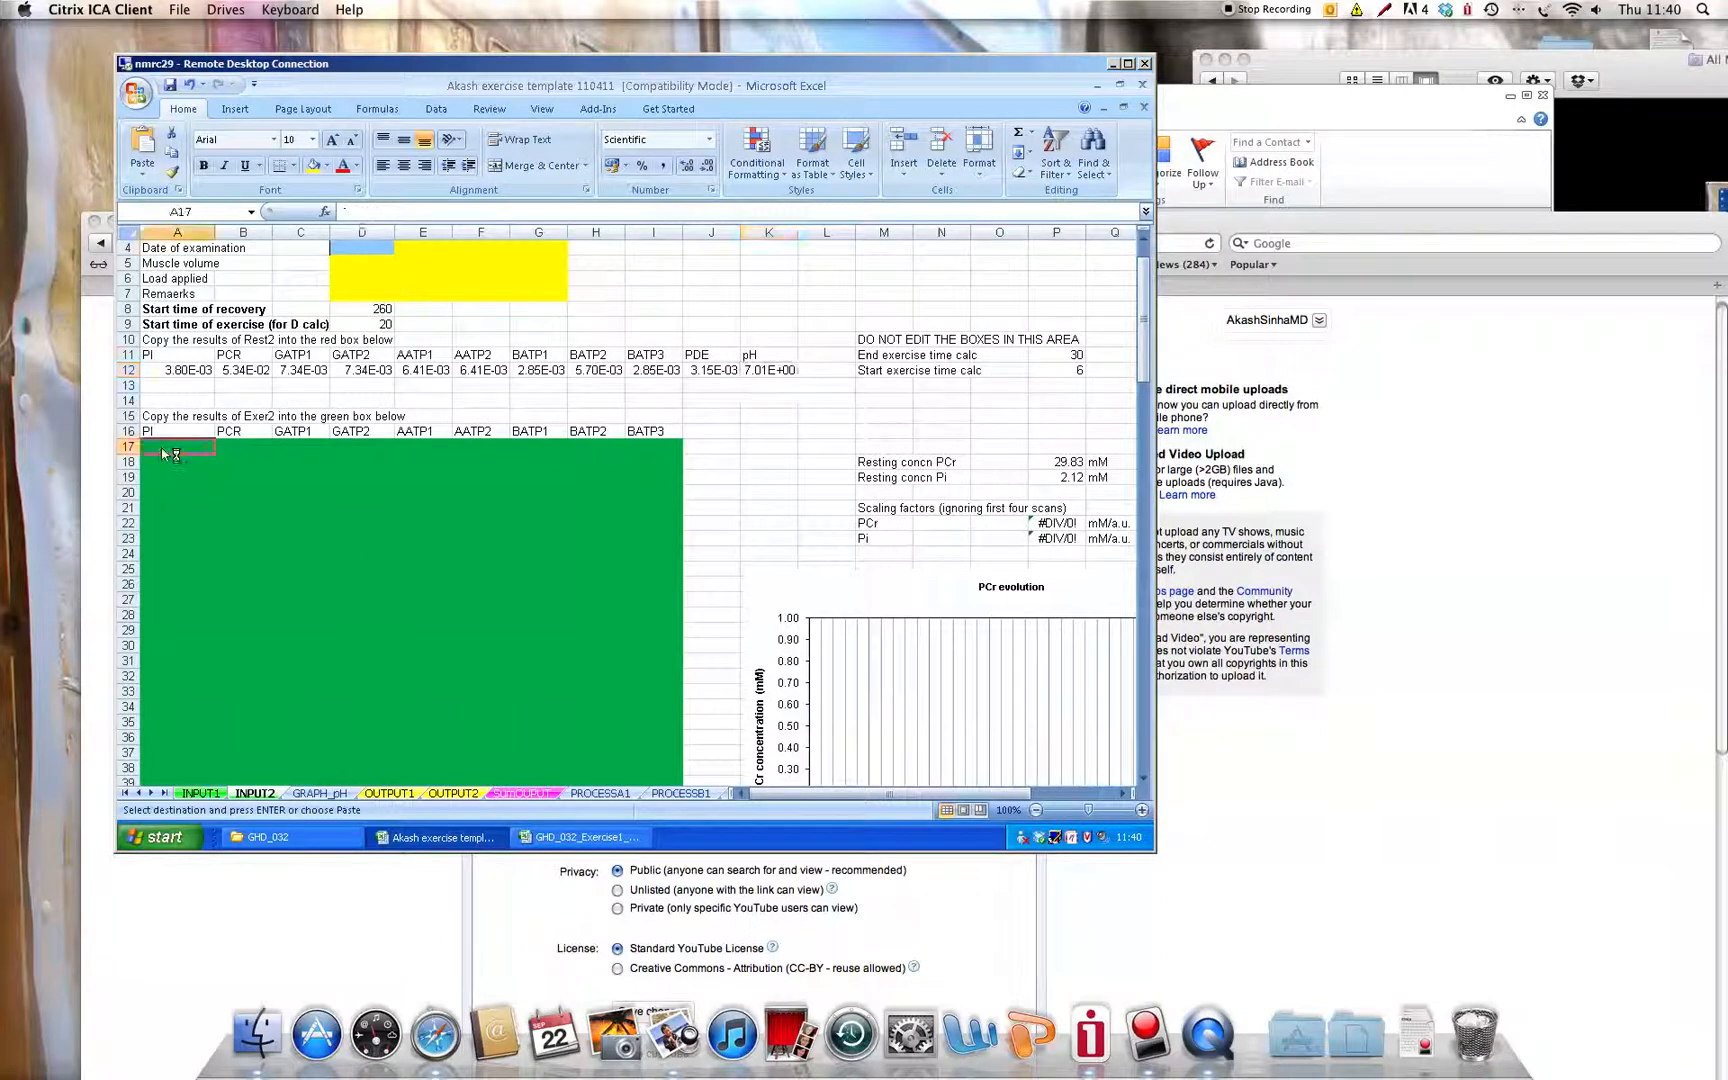
{"action": "right_click", "coordinate": [618, 843]}
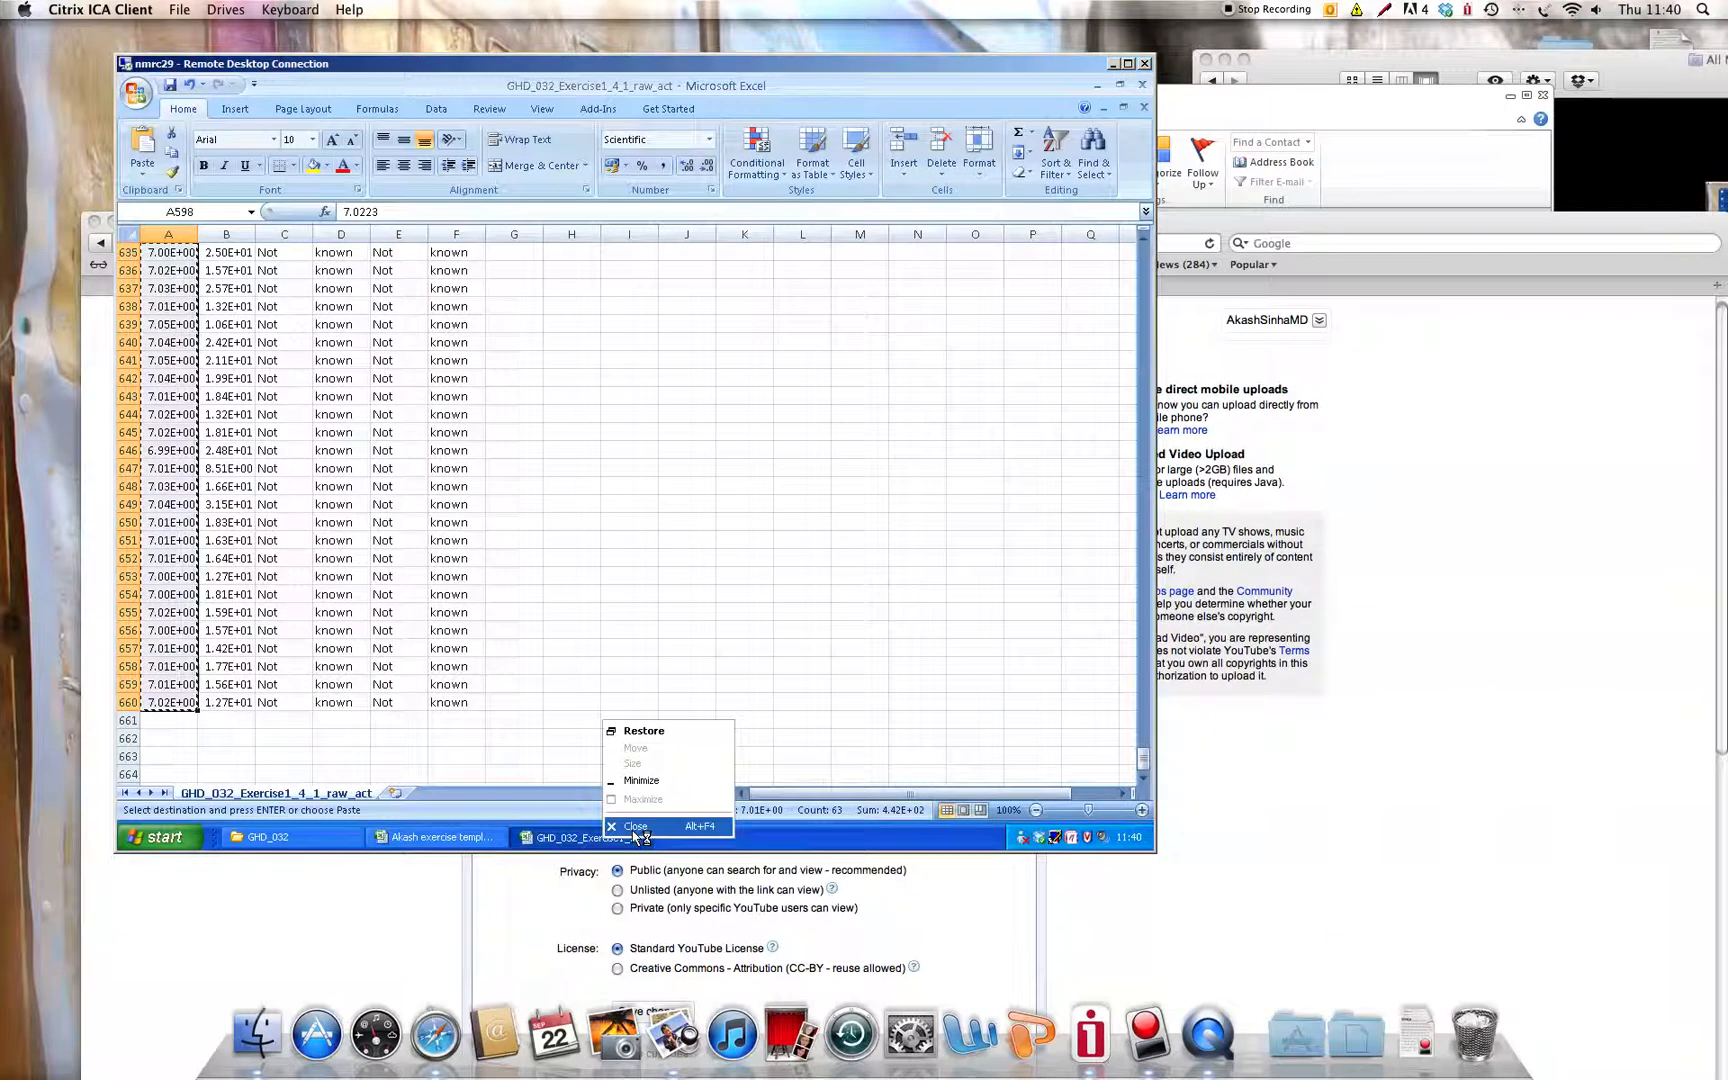
{"action": "left_click", "coordinate": [632, 827]}
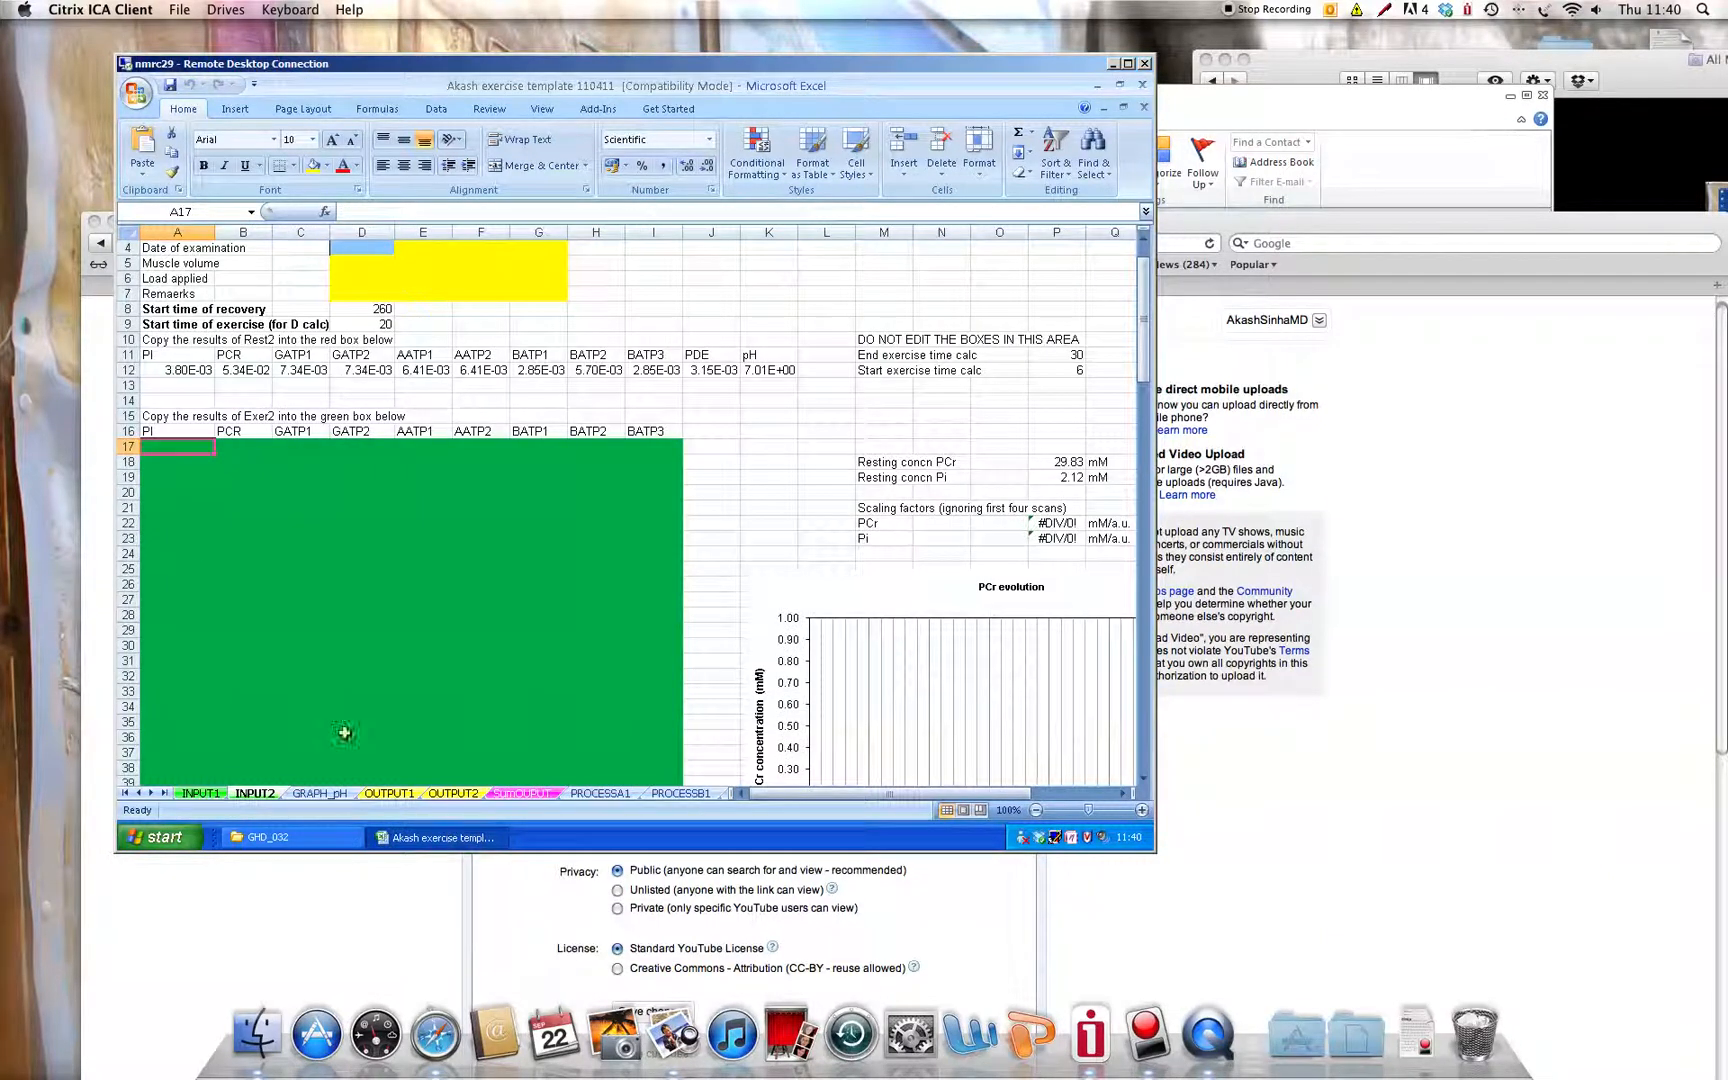
Open the text file GHD_032_Exercise2_6_1_raw_act as delimited data, adding Space as a delimiter alongside Tab.
{"action": "left_click", "coordinate": [136, 95]}
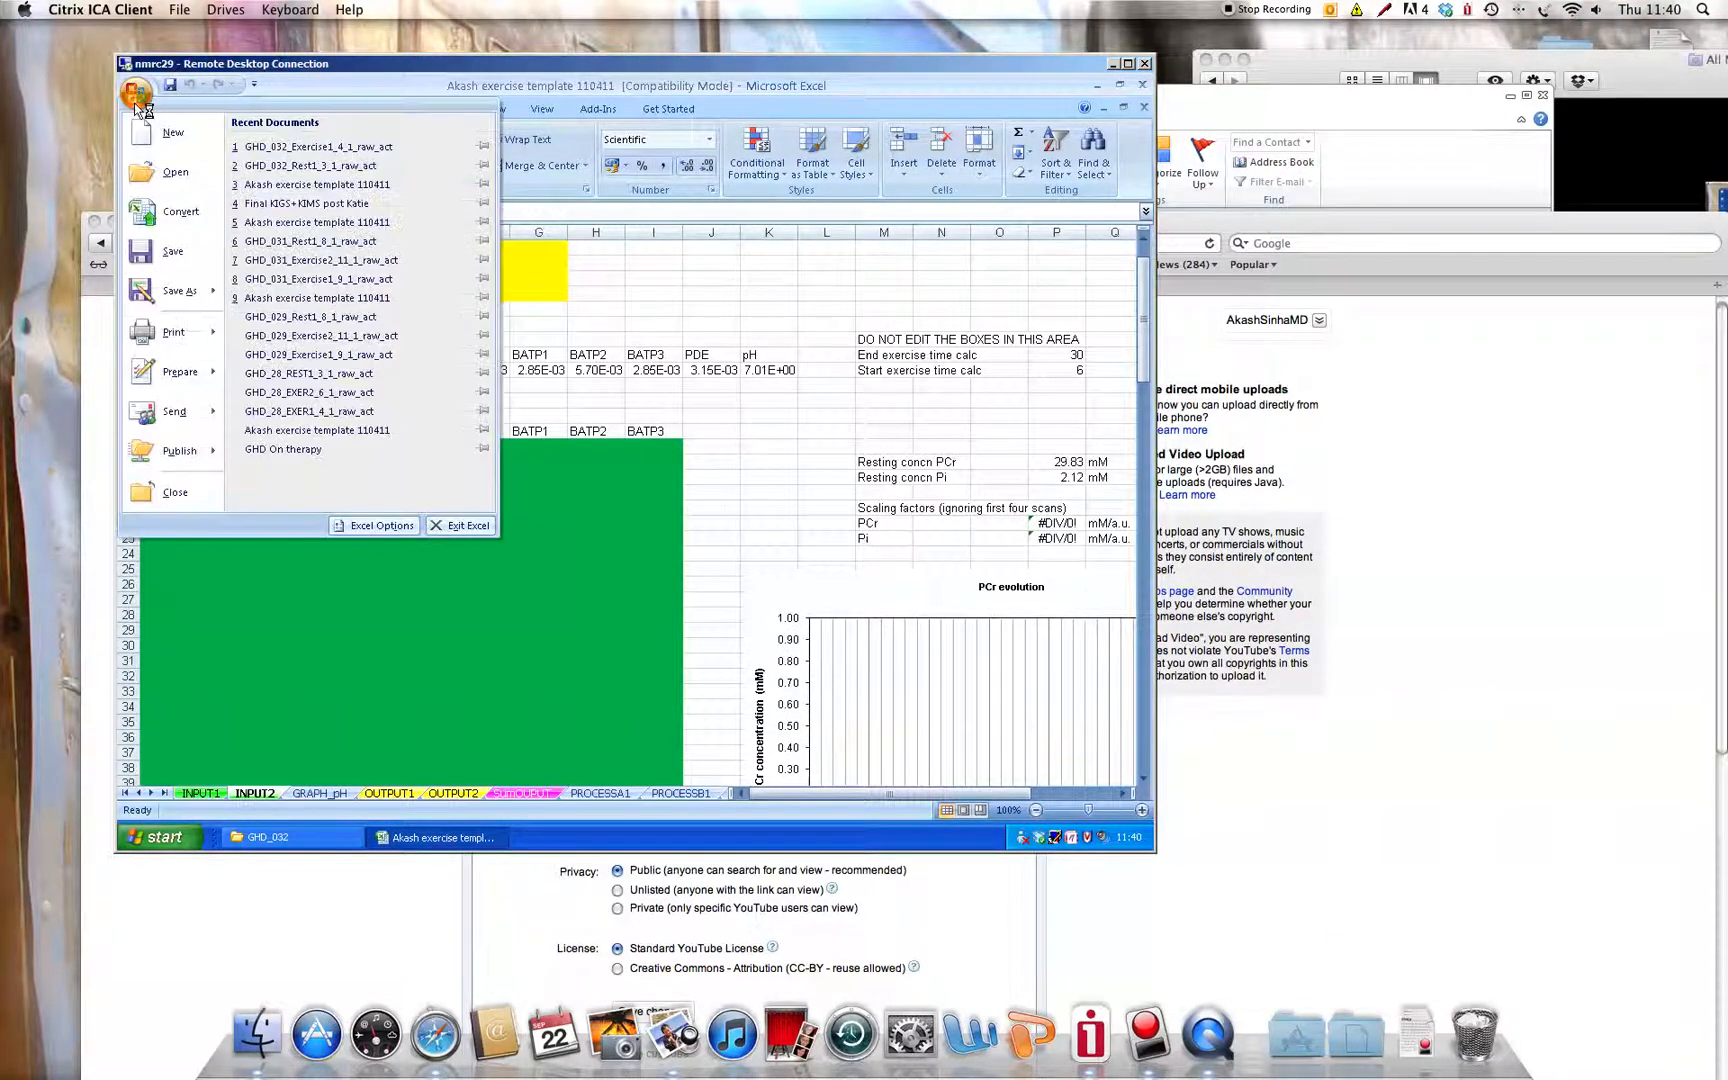
{"action": "left_click", "coordinate": [167, 176]}
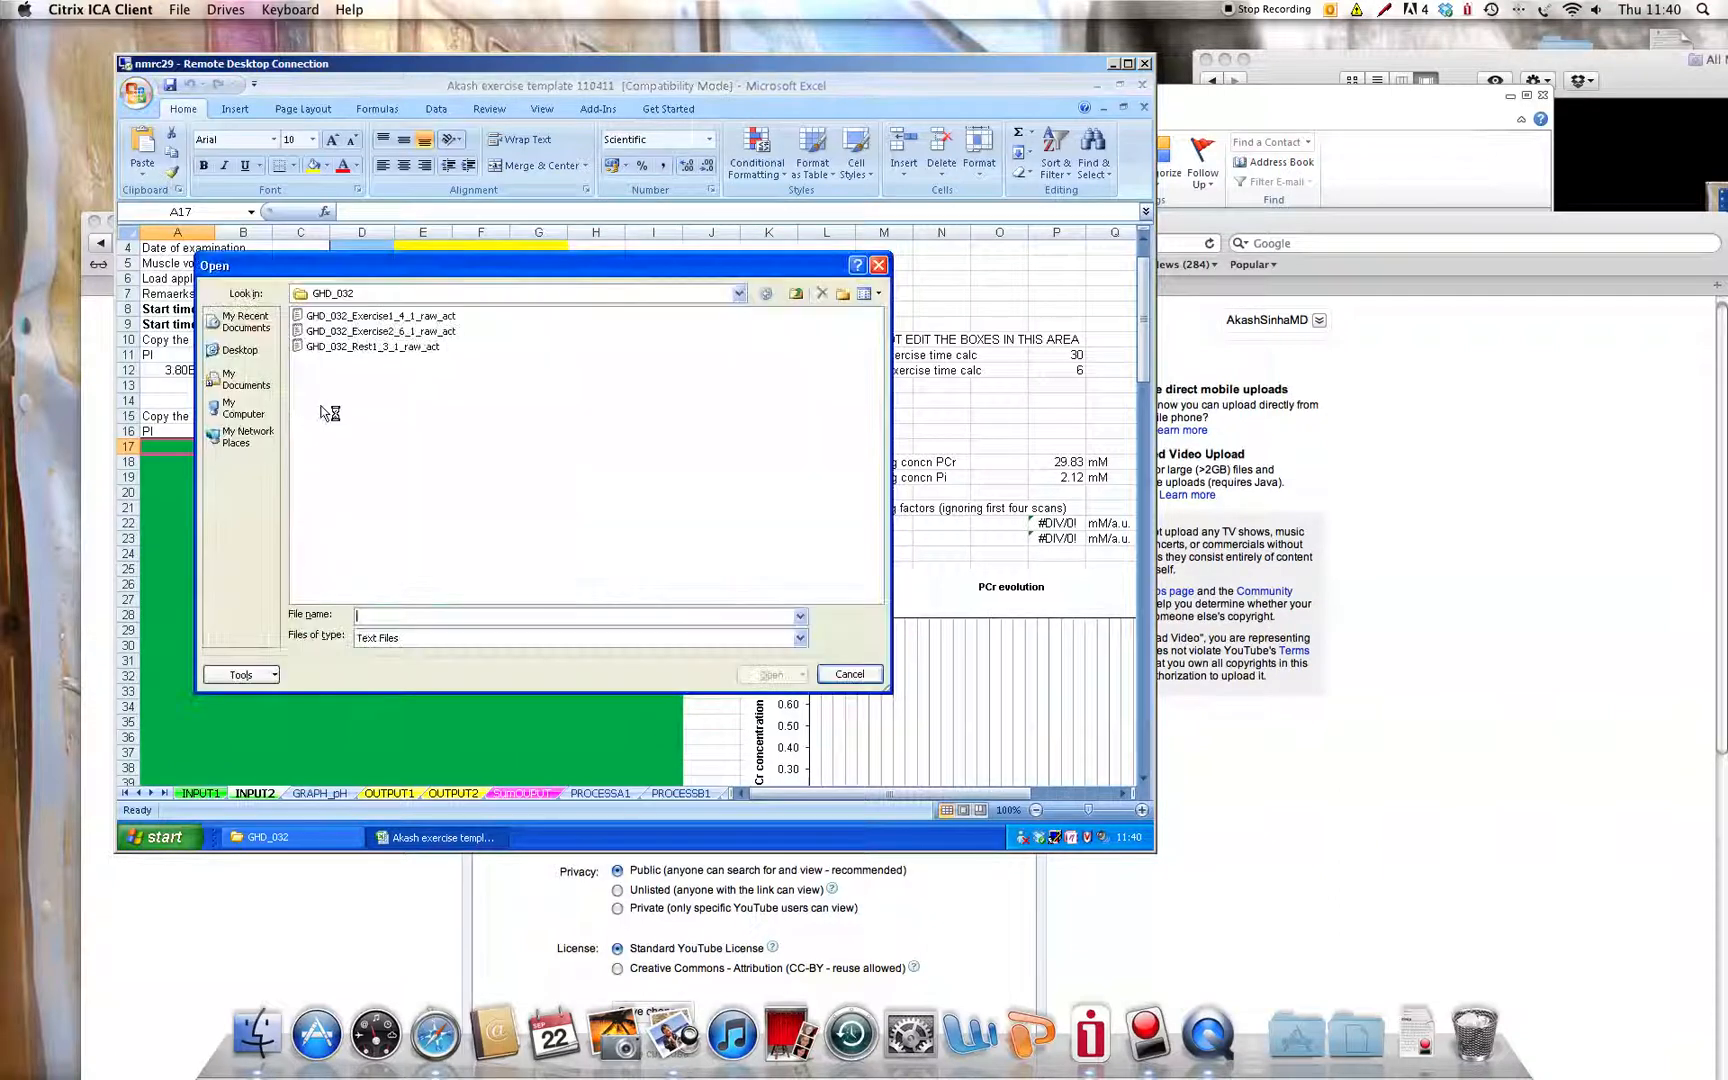
{"action": "left_click", "coordinate": [403, 334]}
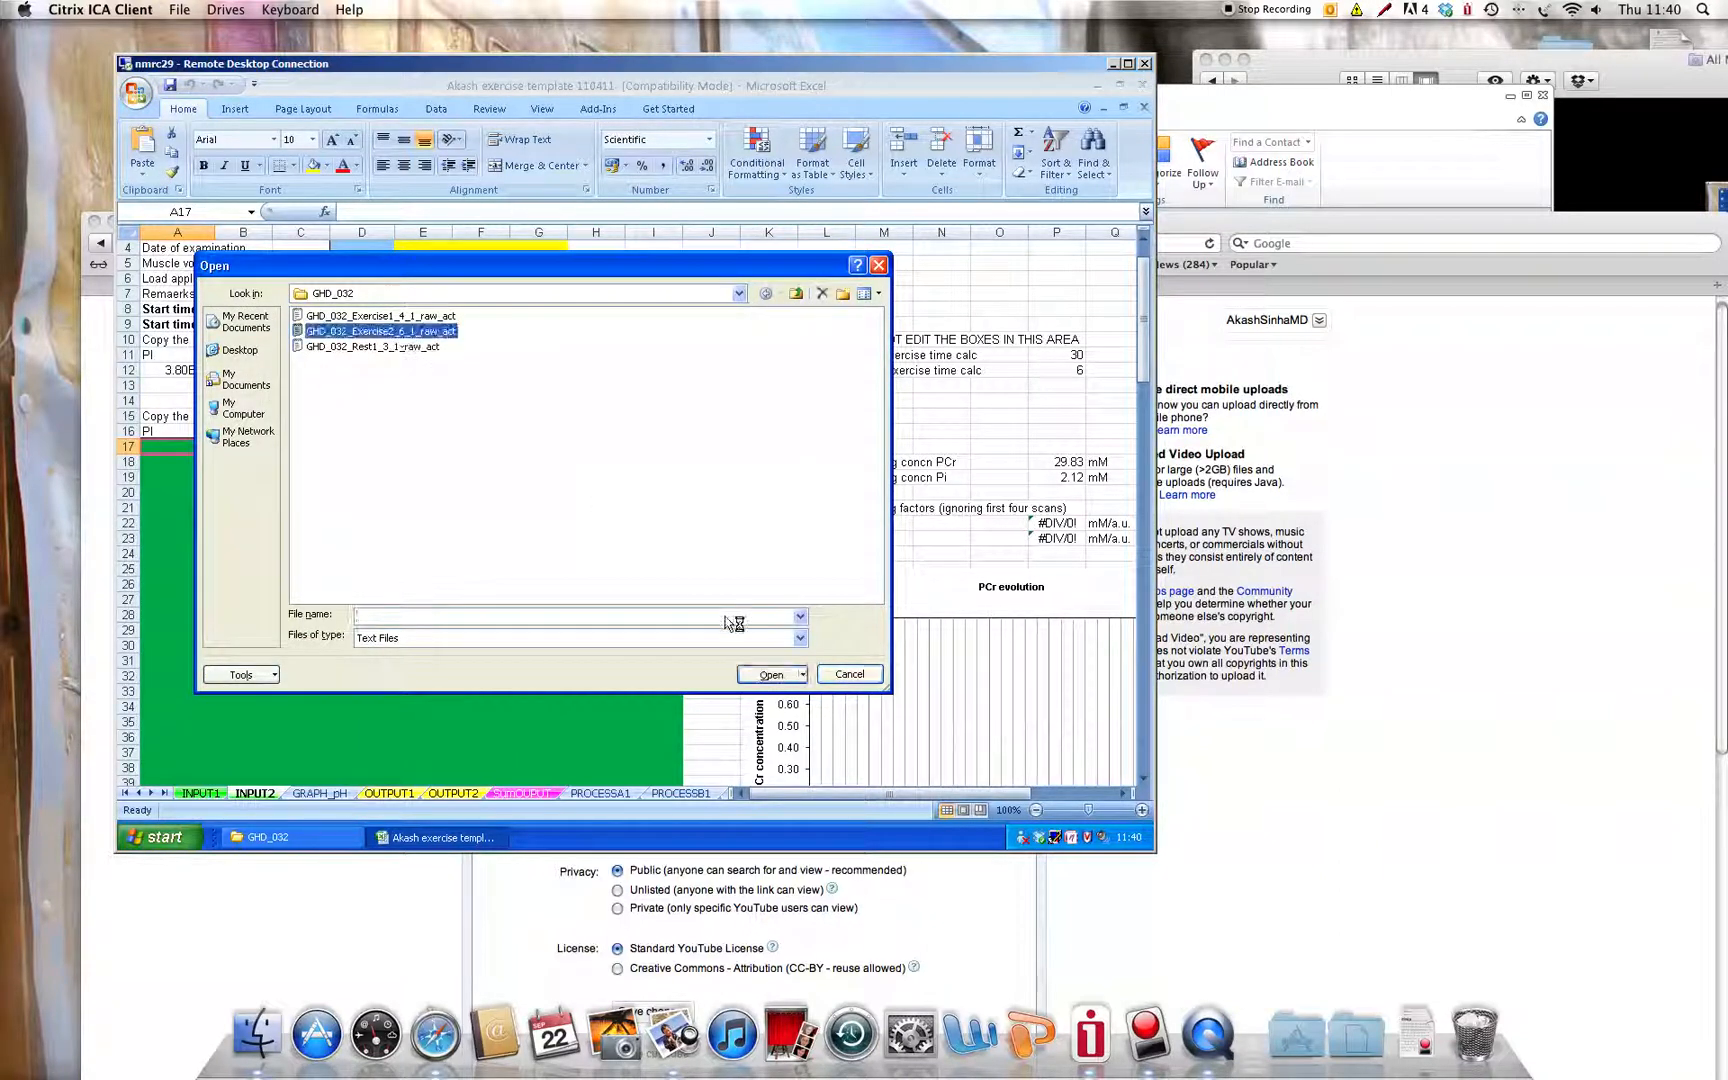
{"action": "left_click", "coordinate": [772, 675]}
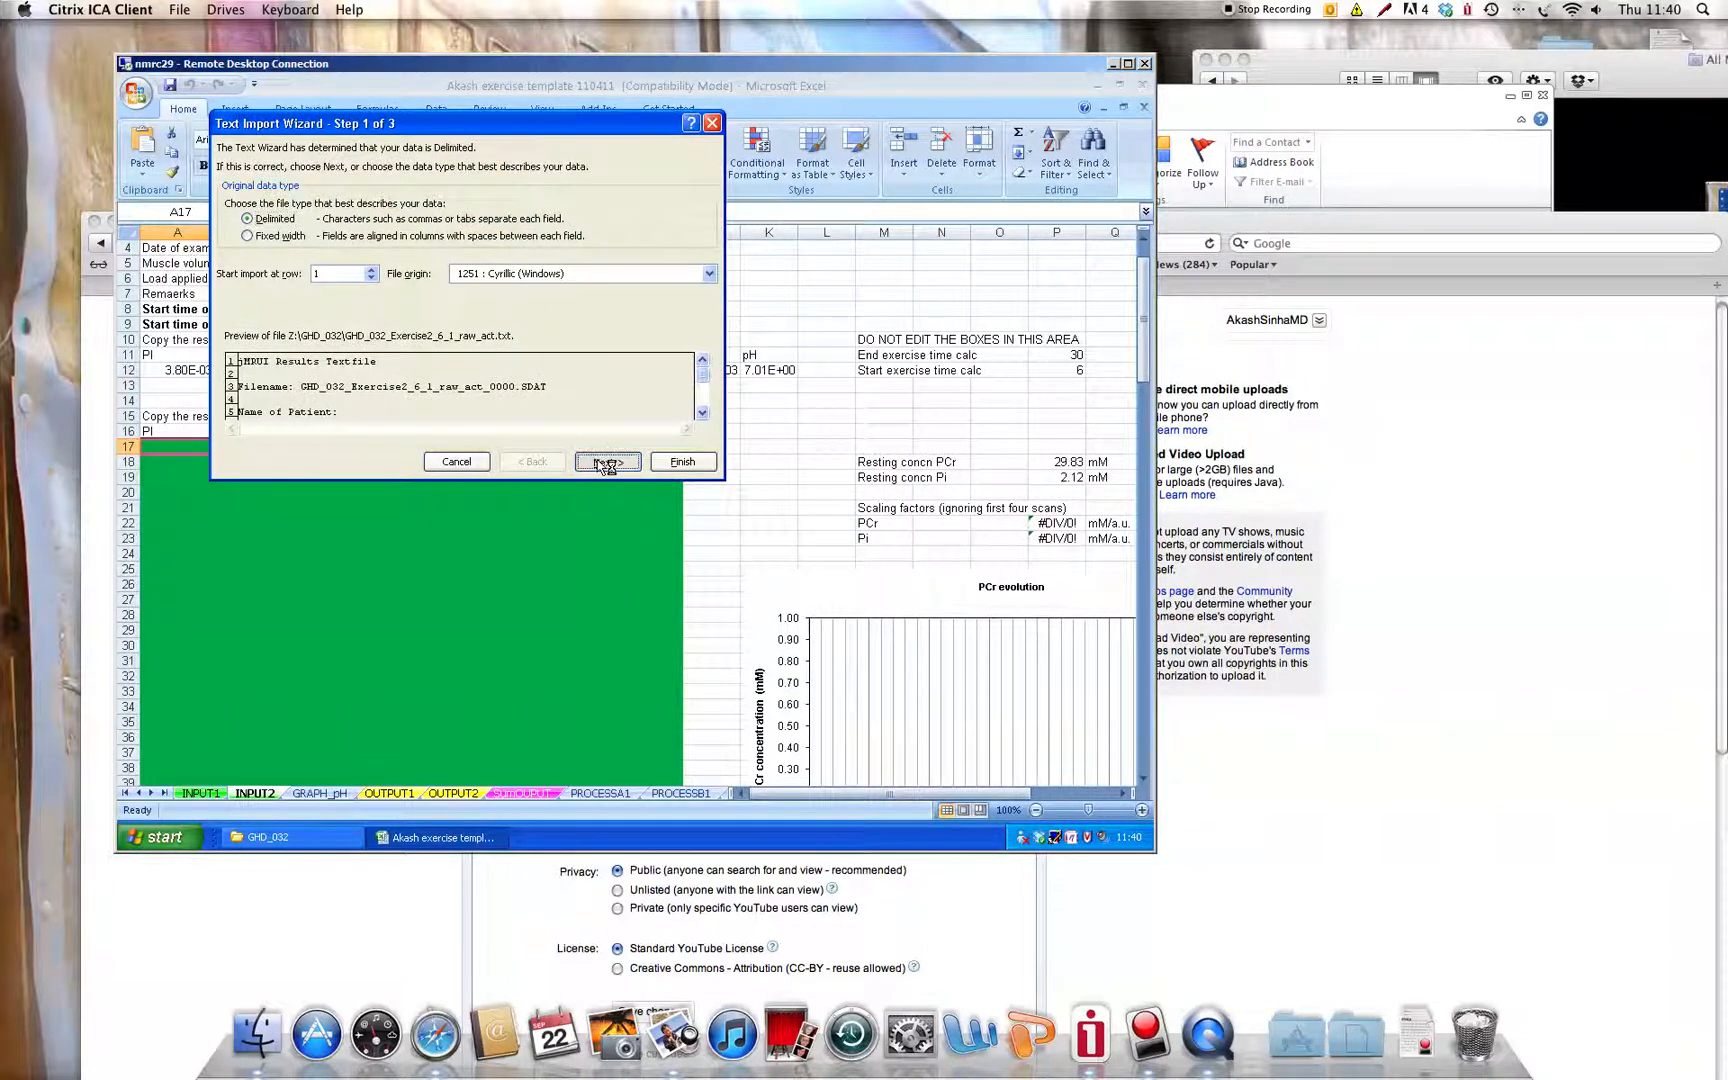
{"action": "left_click", "coordinate": [607, 463]}
{"action": "left_click", "coordinate": [233, 253]}
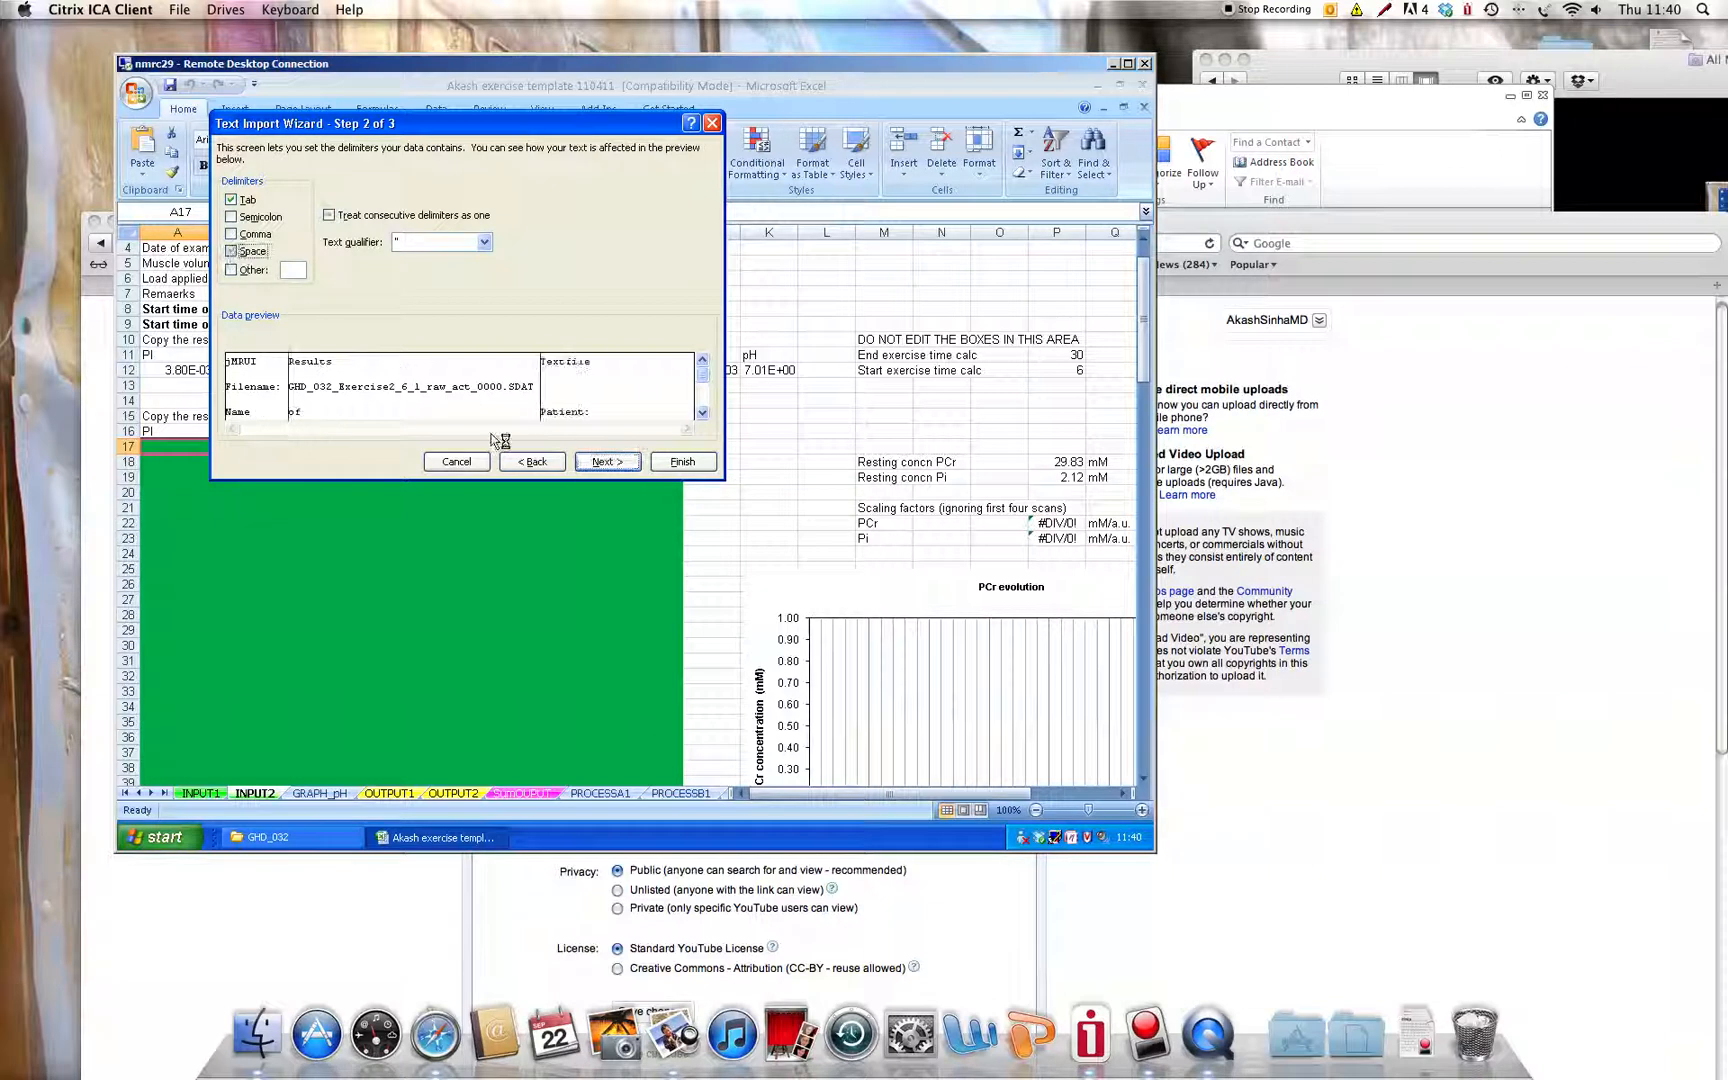
{"action": "left_click", "coordinate": [695, 466]}
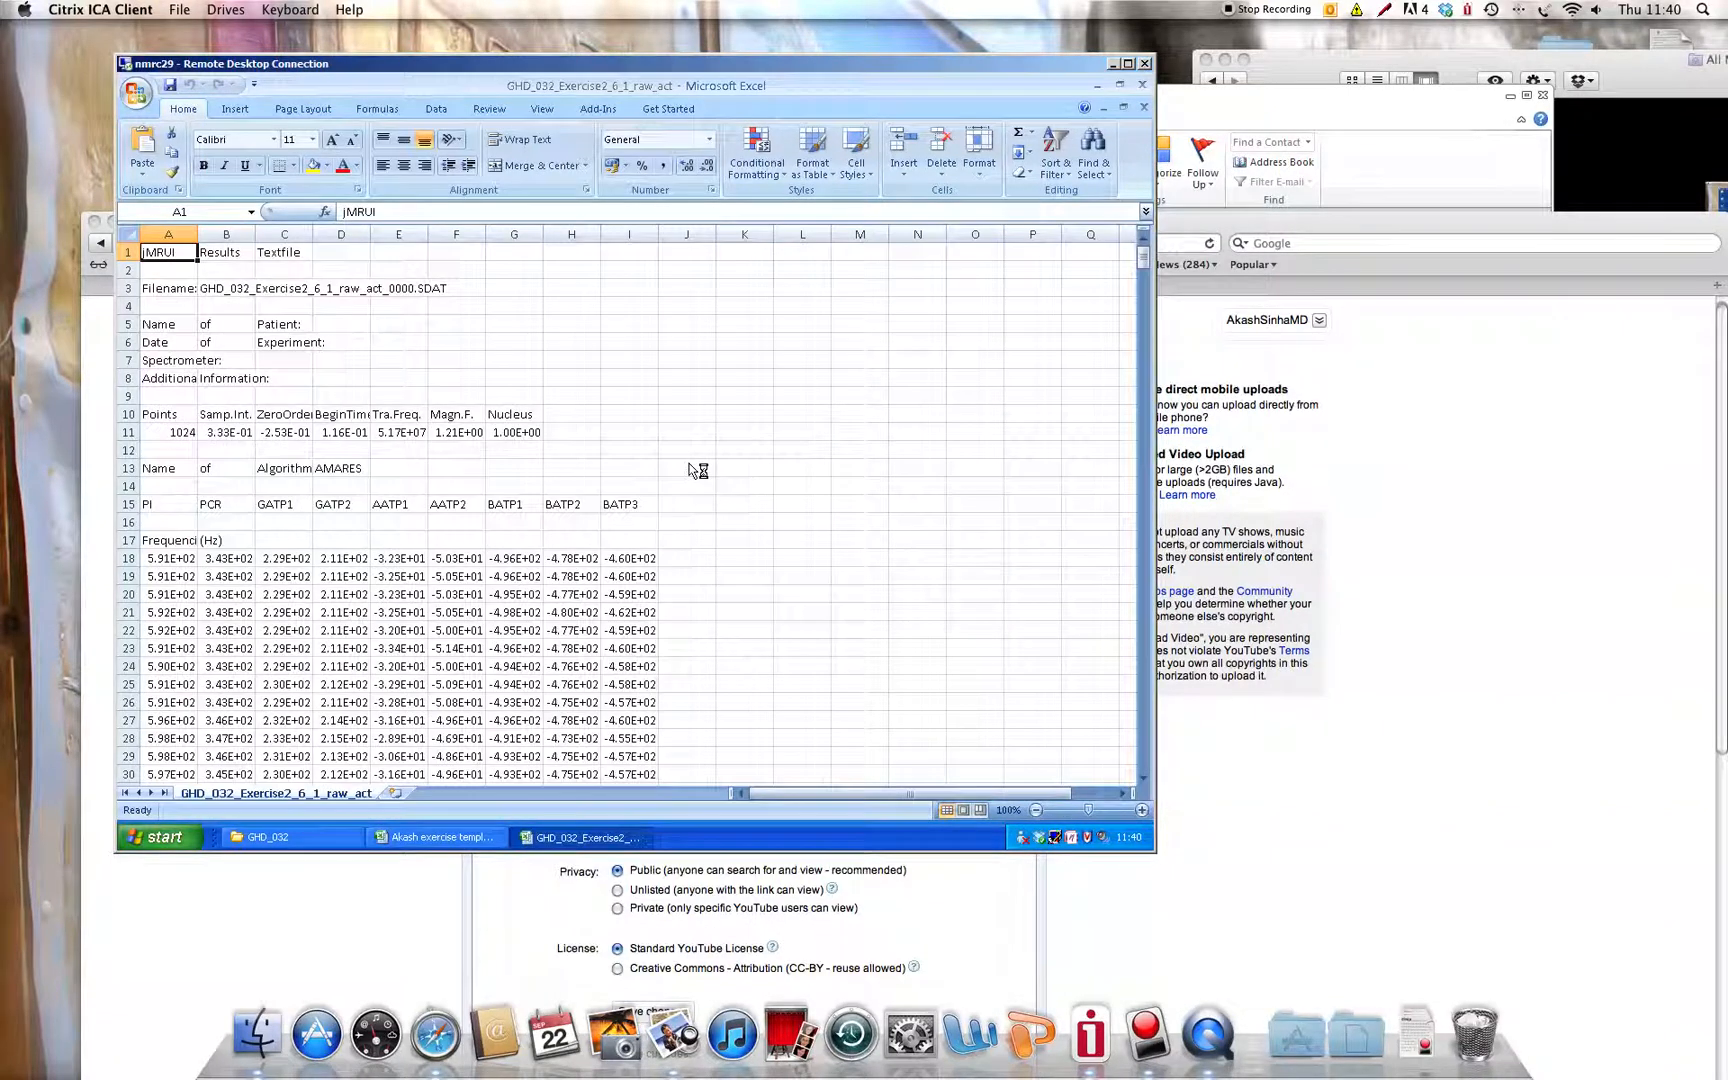
Copy the full amplitude block, A147:I209, from the Exercise2 results into the green Exer2 box at A17 on INPUT2.
{"action": "scroll", "coordinate": [925, 430], "scroll_direction": "down", "scroll_amount": 16}
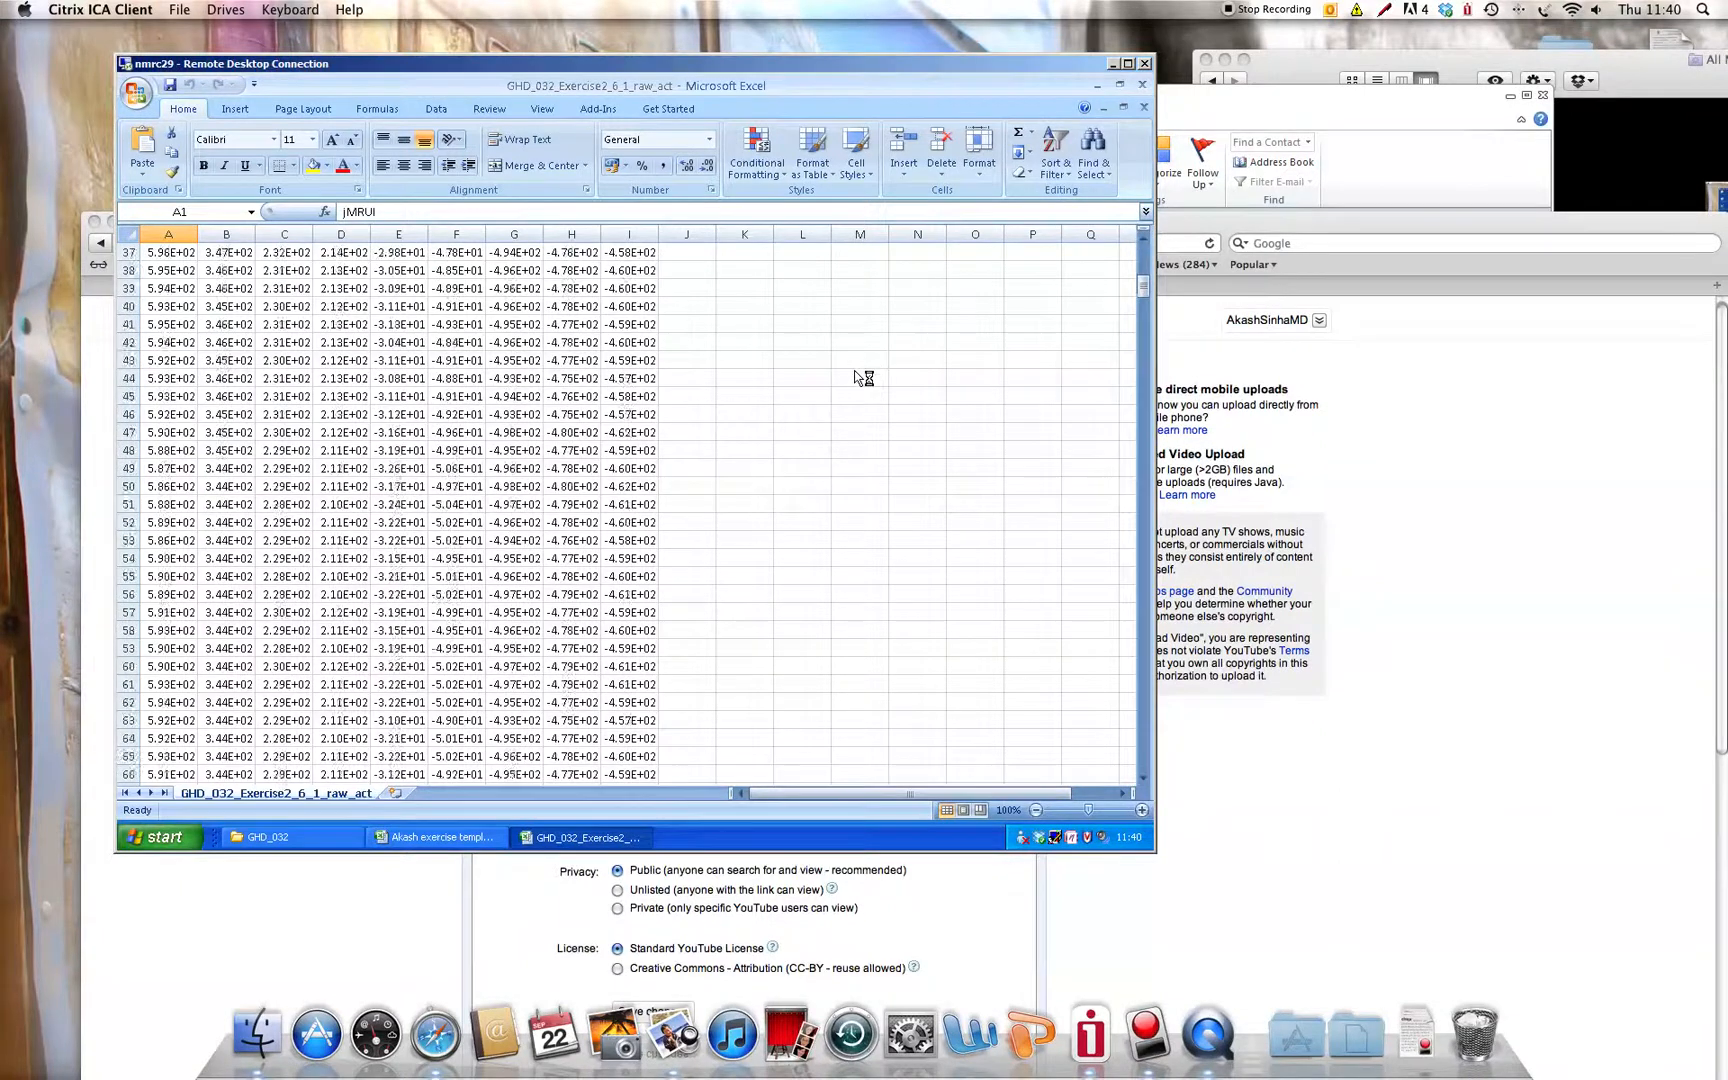
{"action": "scroll", "coordinate": [855, 371], "scroll_direction": "down", "scroll_amount": 20}
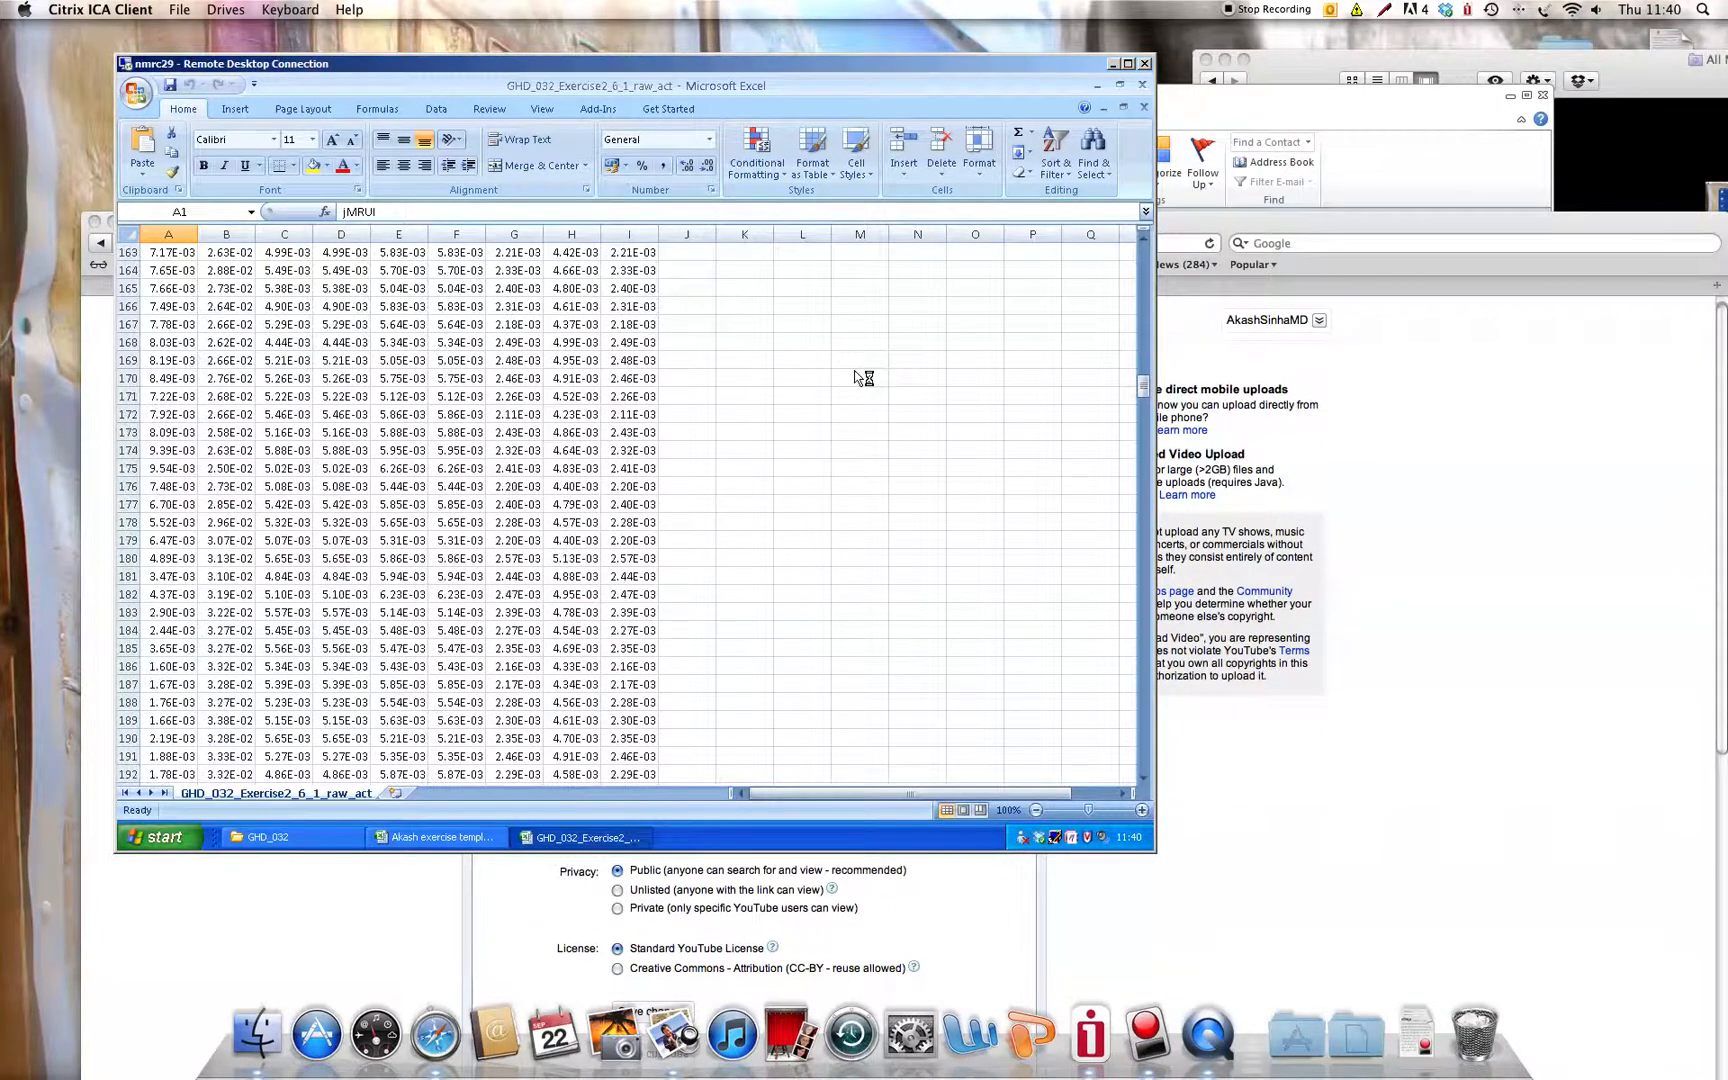
{"action": "scroll", "coordinate": [660, 386], "scroll_direction": "up", "scroll_amount": 5}
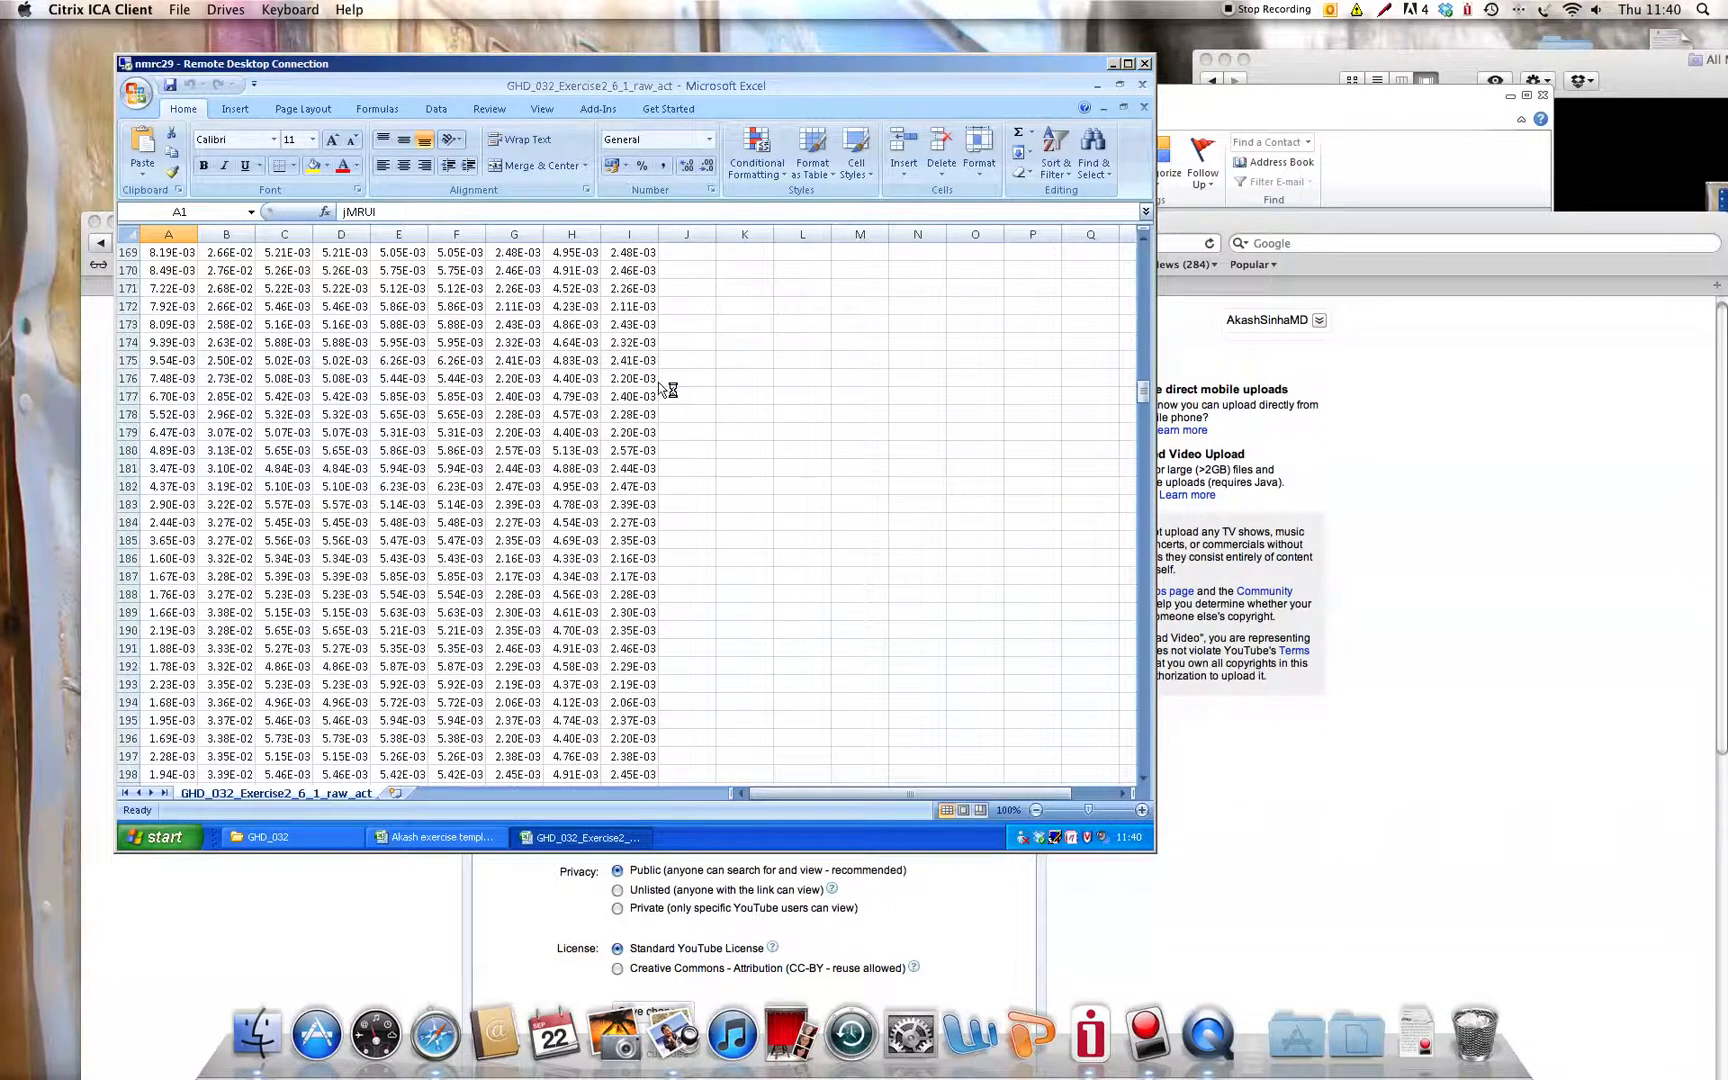
{"action": "scroll", "coordinate": [658, 383], "scroll_direction": "up", "scroll_amount": 15}
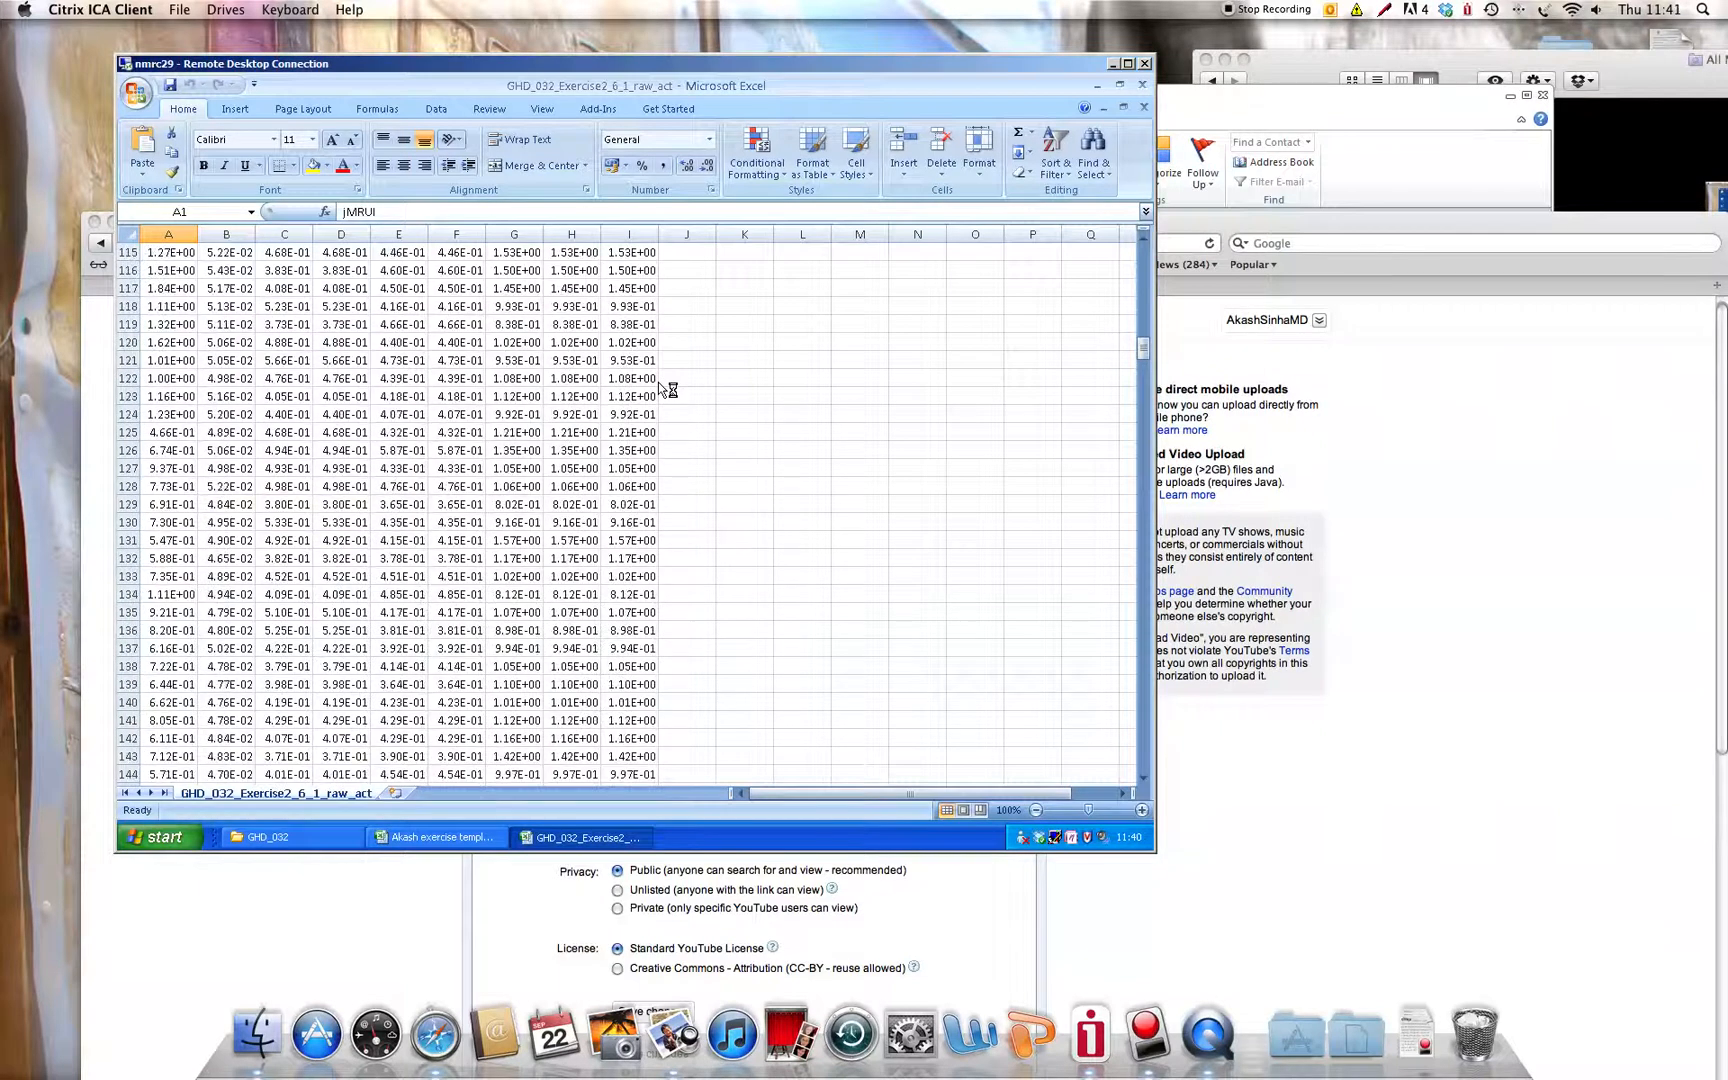
{"action": "scroll", "coordinate": [659, 388], "scroll_direction": "up", "scroll_amount": 1}
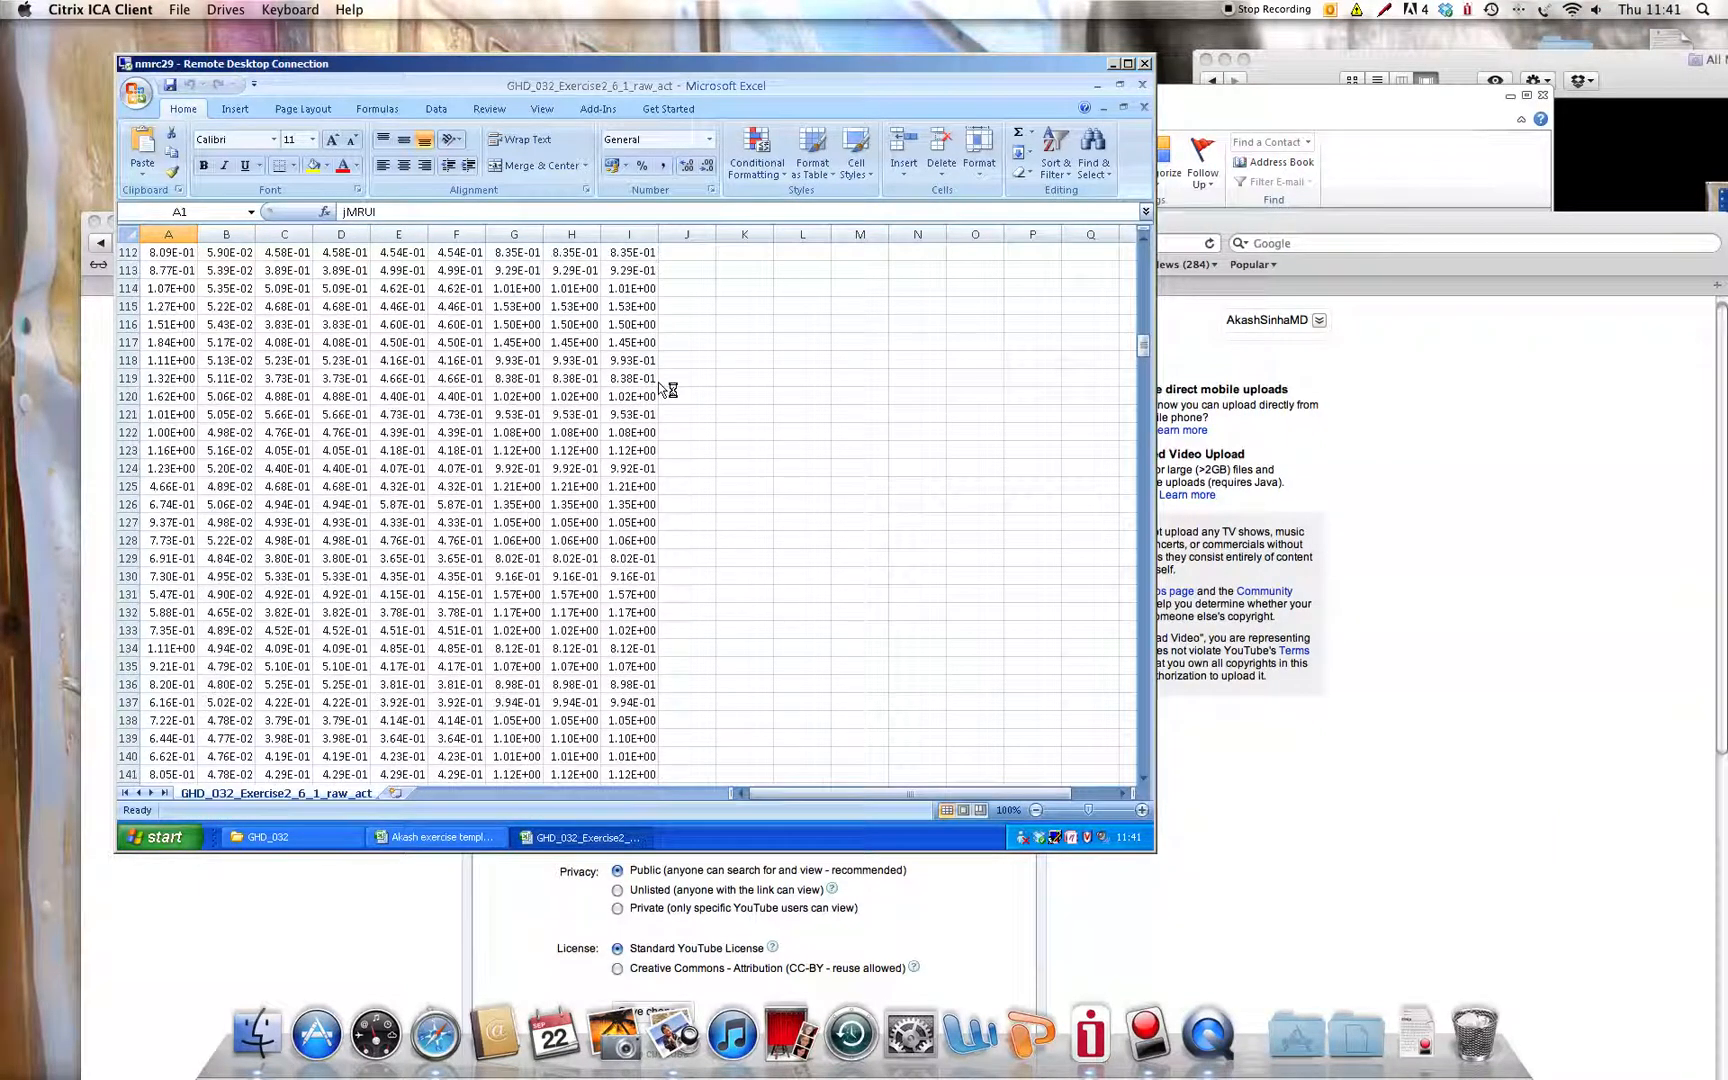
{"action": "scroll", "coordinate": [658, 383], "scroll_direction": "up", "scroll_amount": 19}
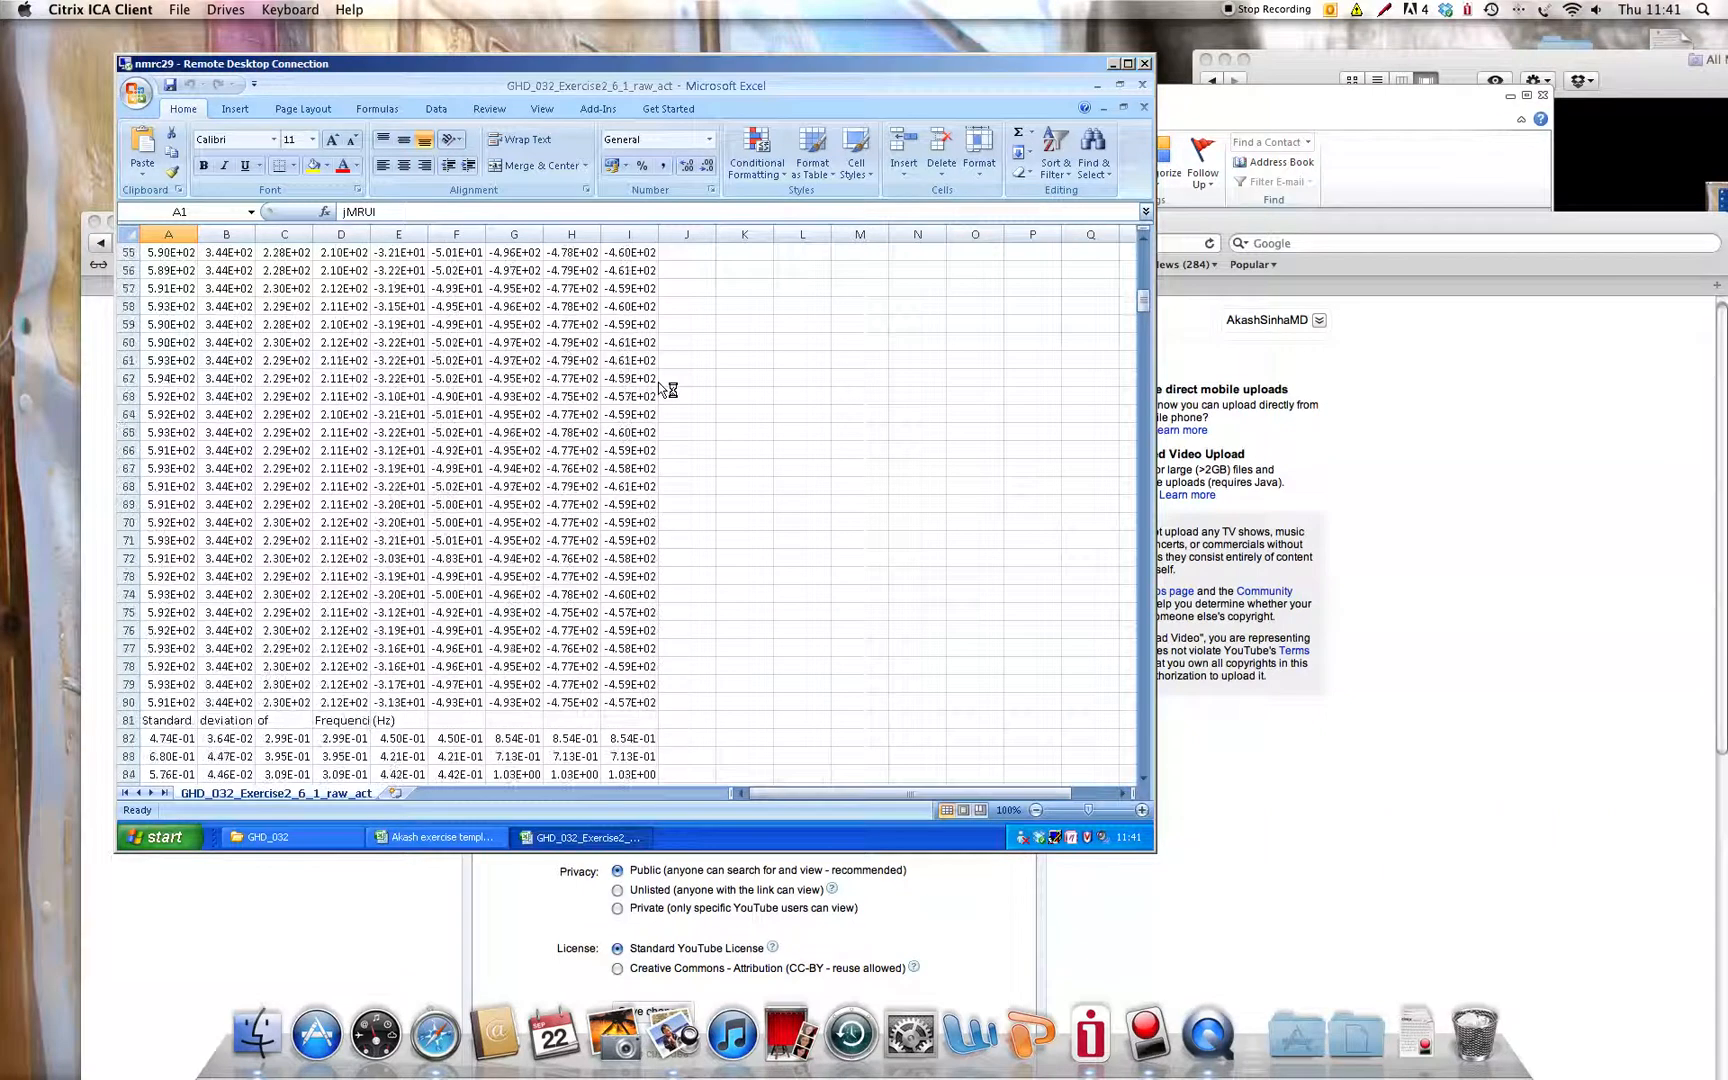
{"action": "scroll", "coordinate": [659, 384], "scroll_direction": "down", "scroll_amount": 16}
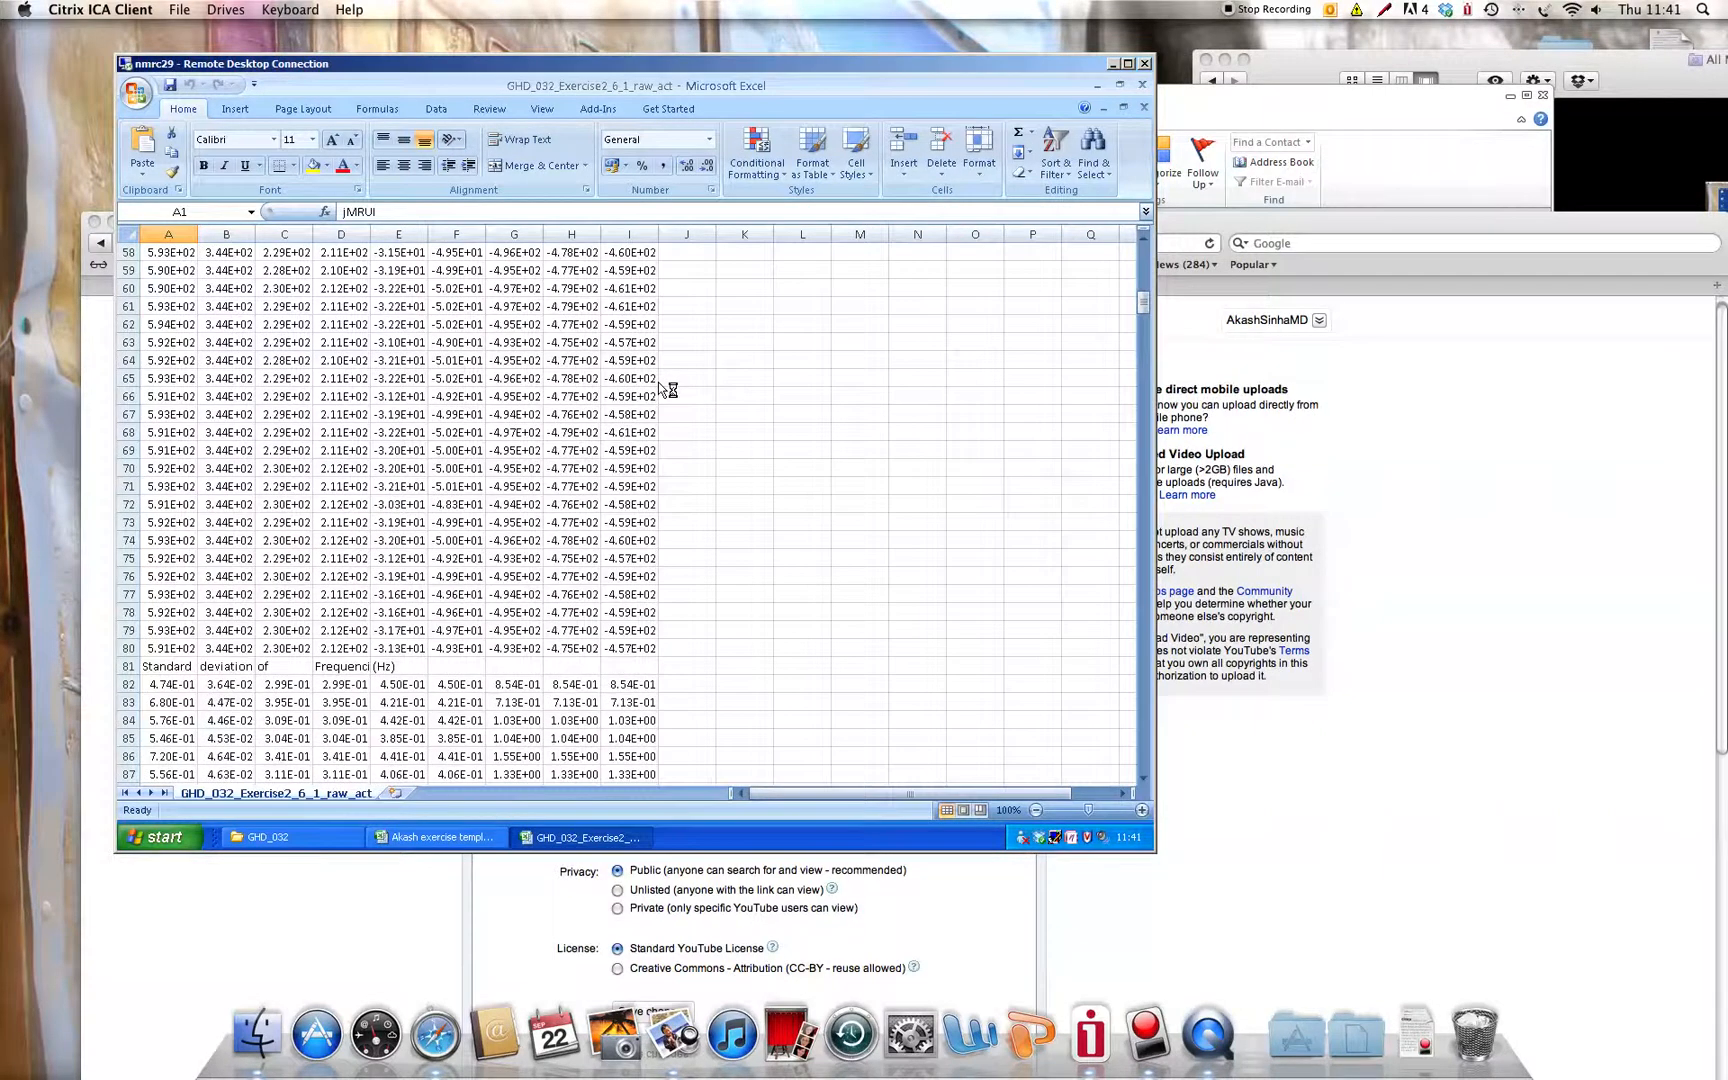
{"action": "scroll", "coordinate": [658, 383], "scroll_direction": "down", "scroll_amount": 20}
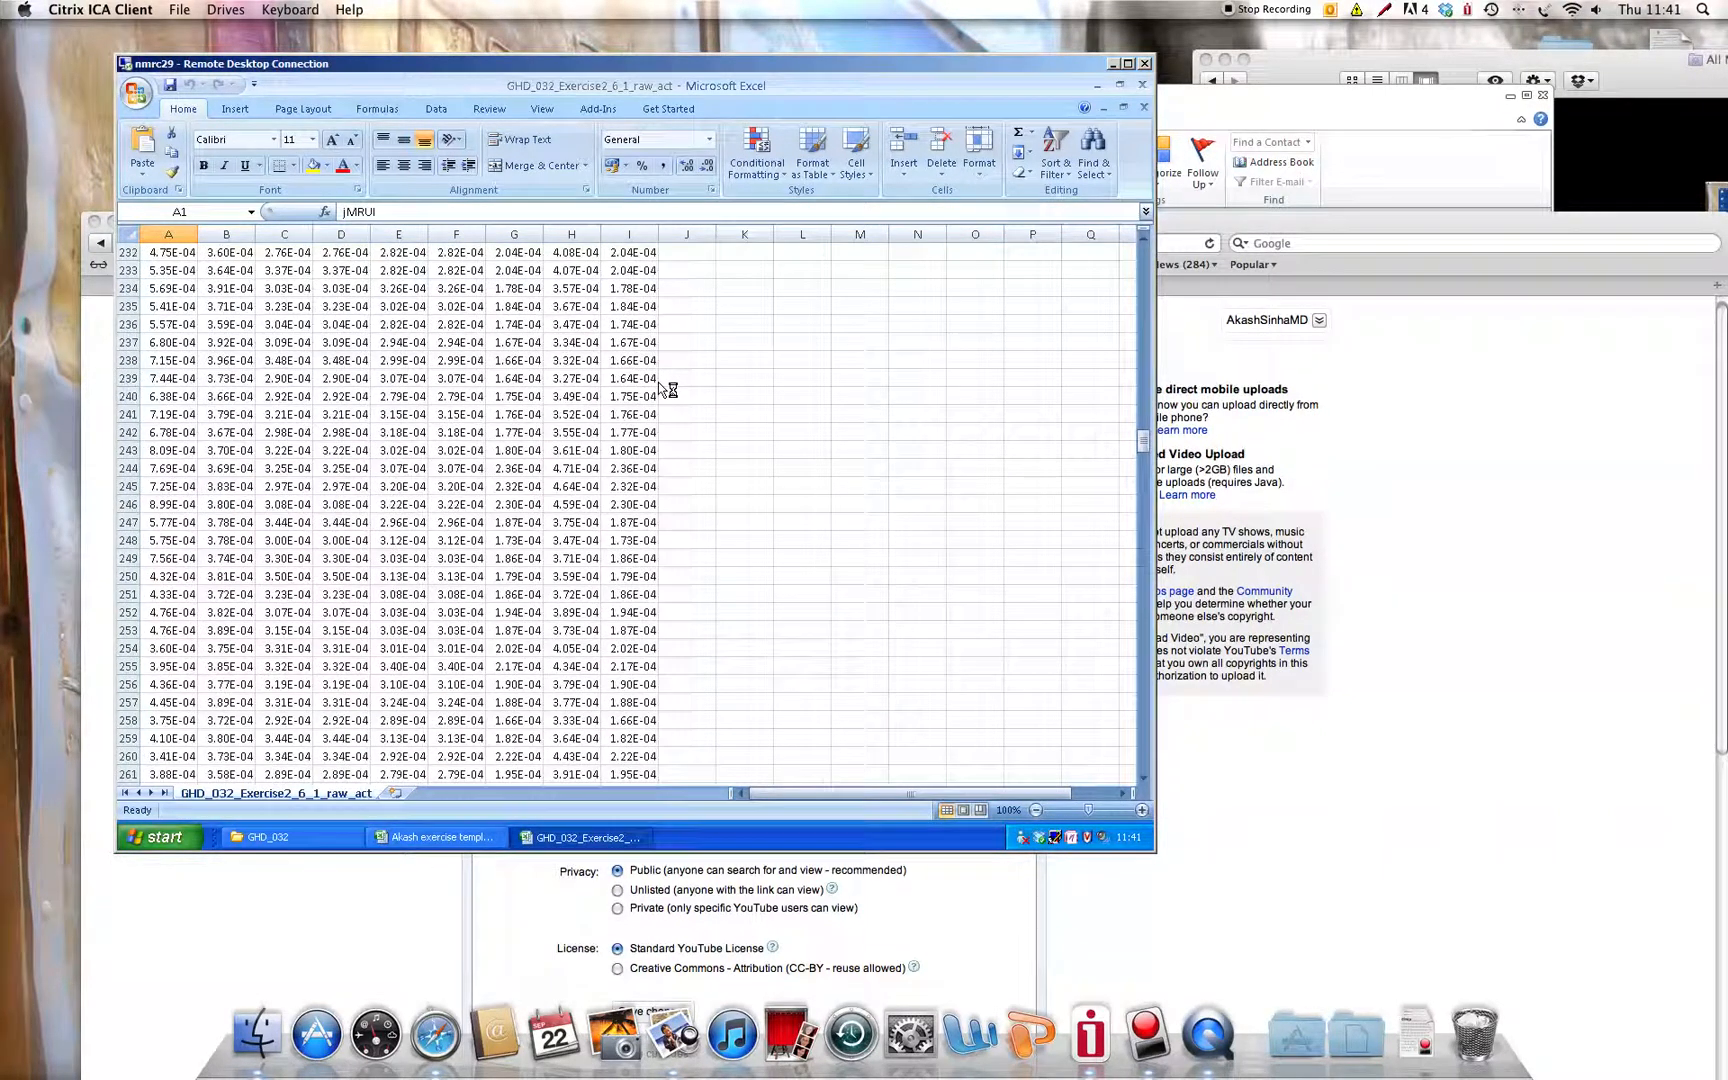
{"action": "scroll", "coordinate": [377, 442], "scroll_direction": "down", "scroll_amount": 11}
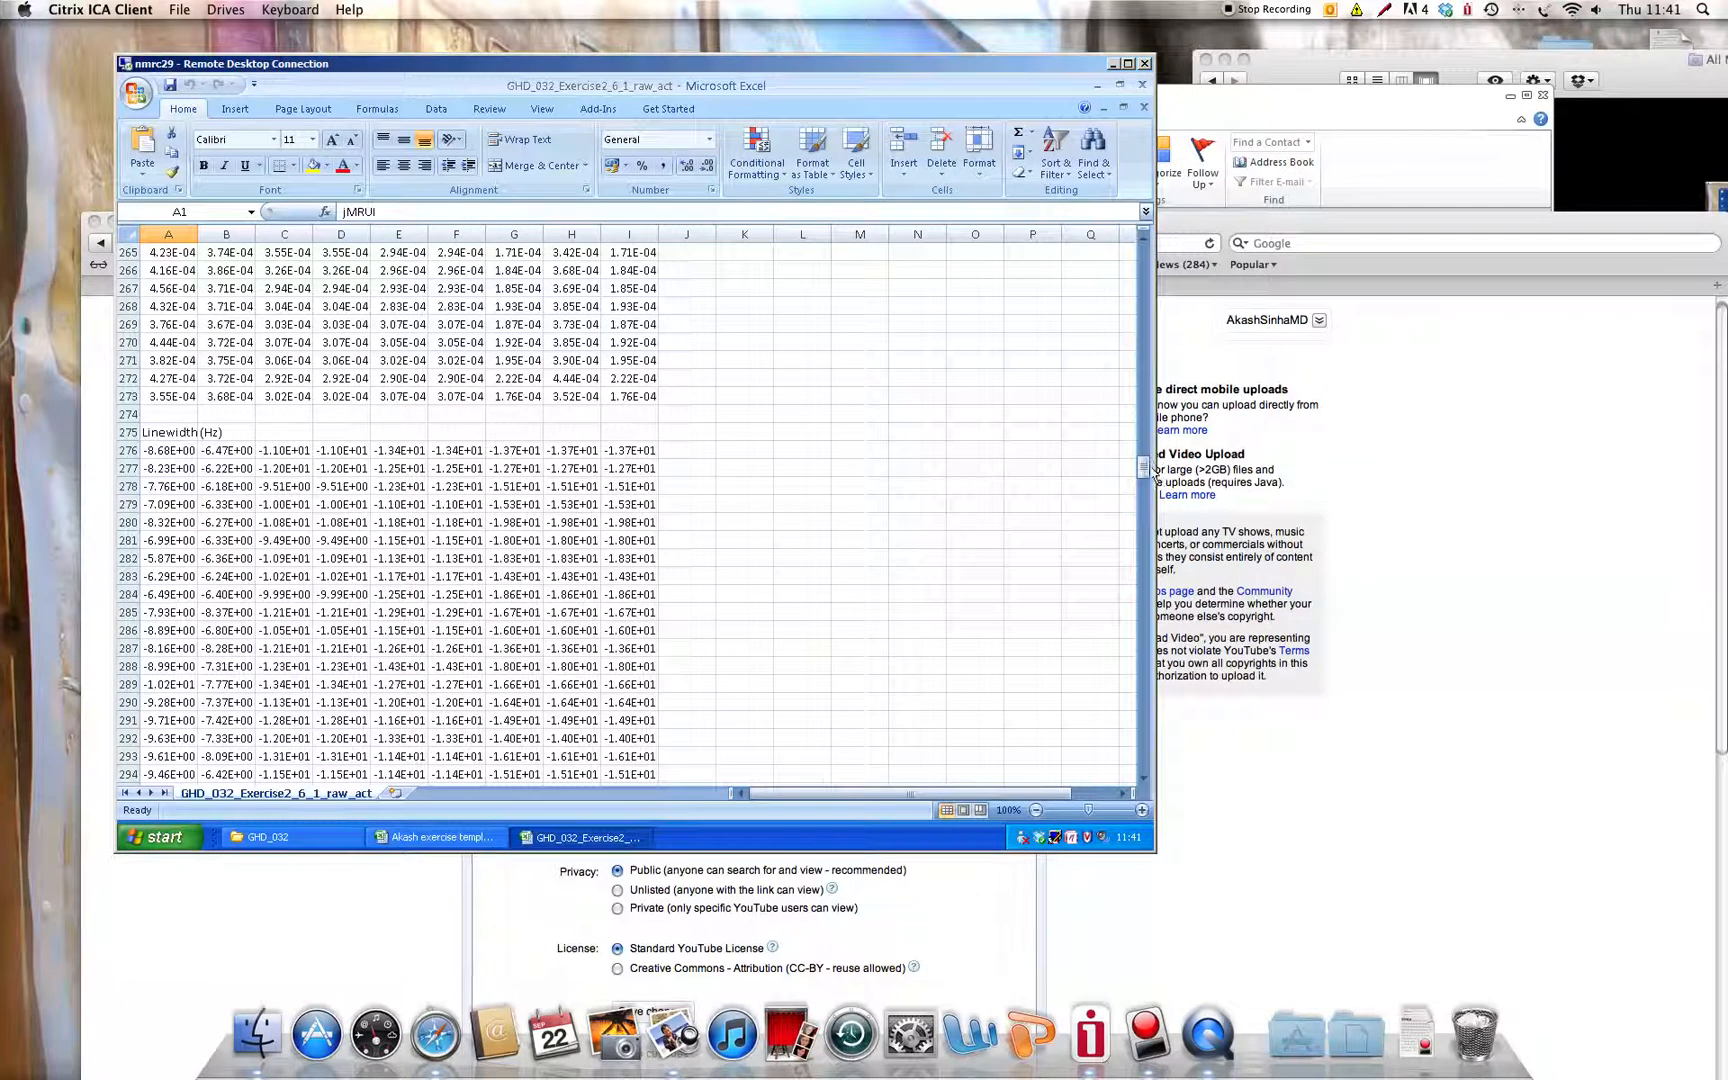
{"action": "left_click_drag", "start_coordinate": [1148, 468], "coordinate": [1131, 370]}
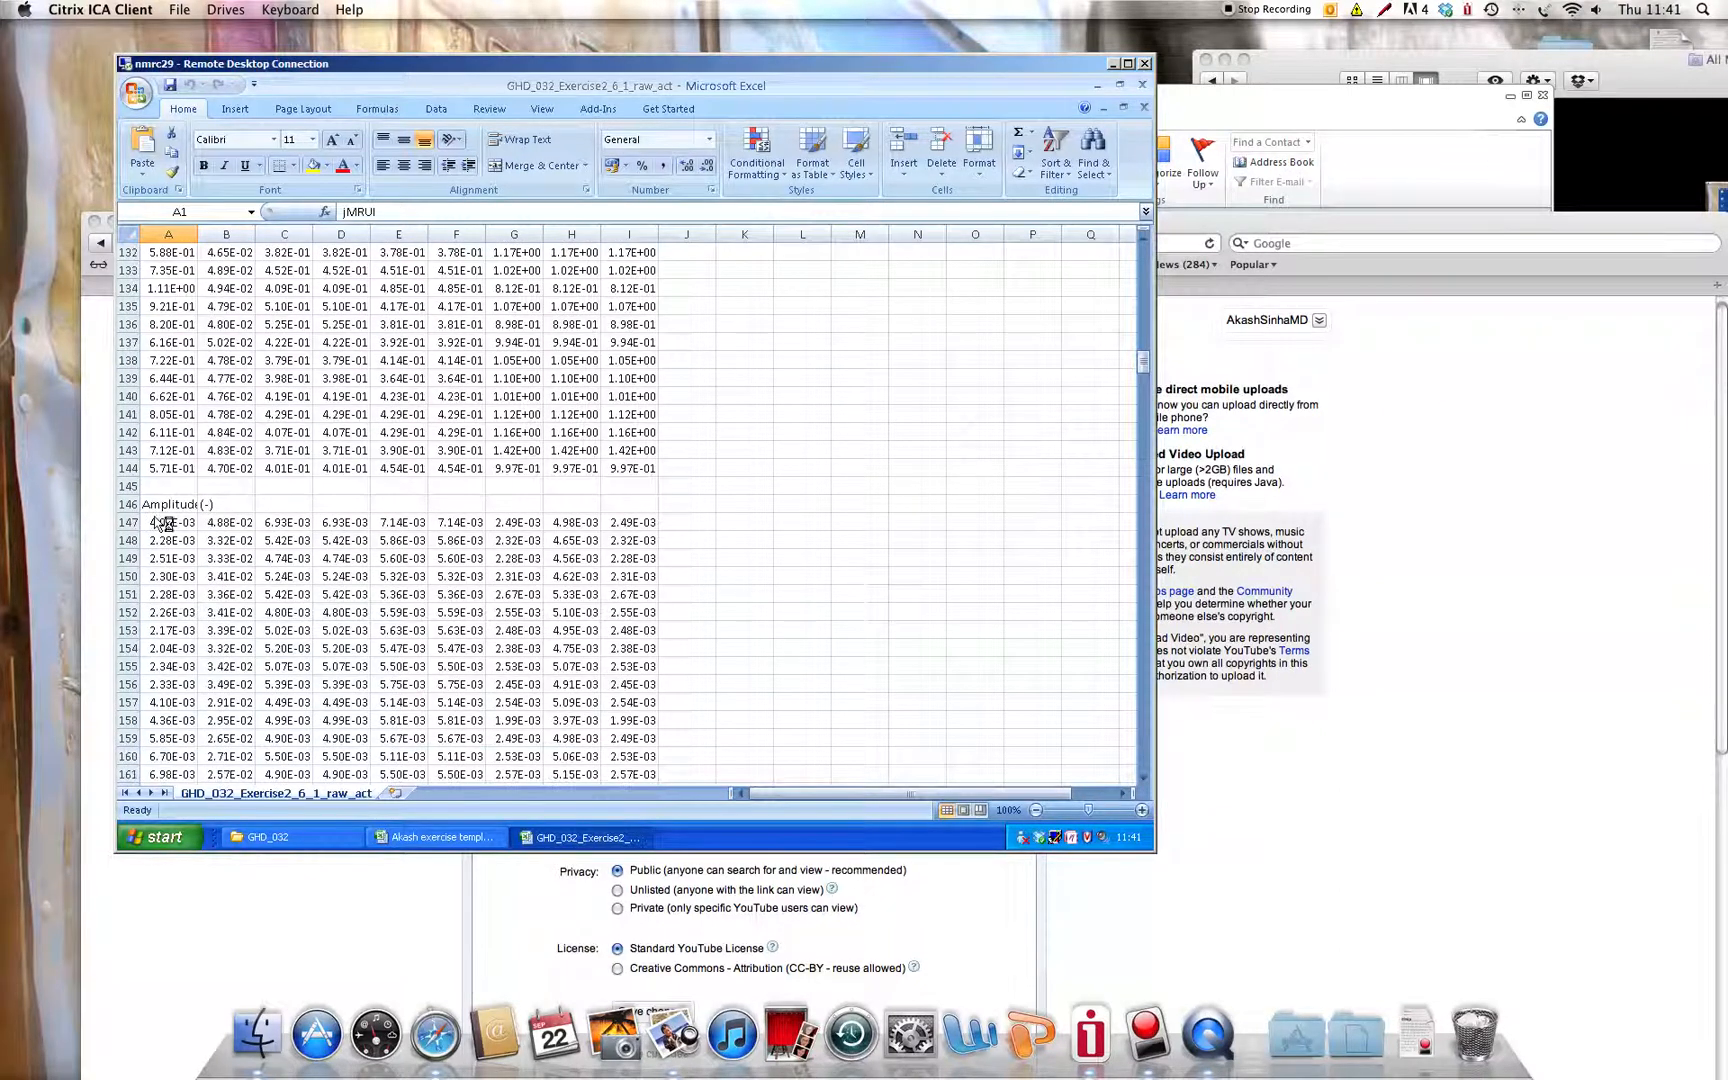
{"action": "left_click_drag", "start_coordinate": [163, 522], "coordinate": [648, 659]}
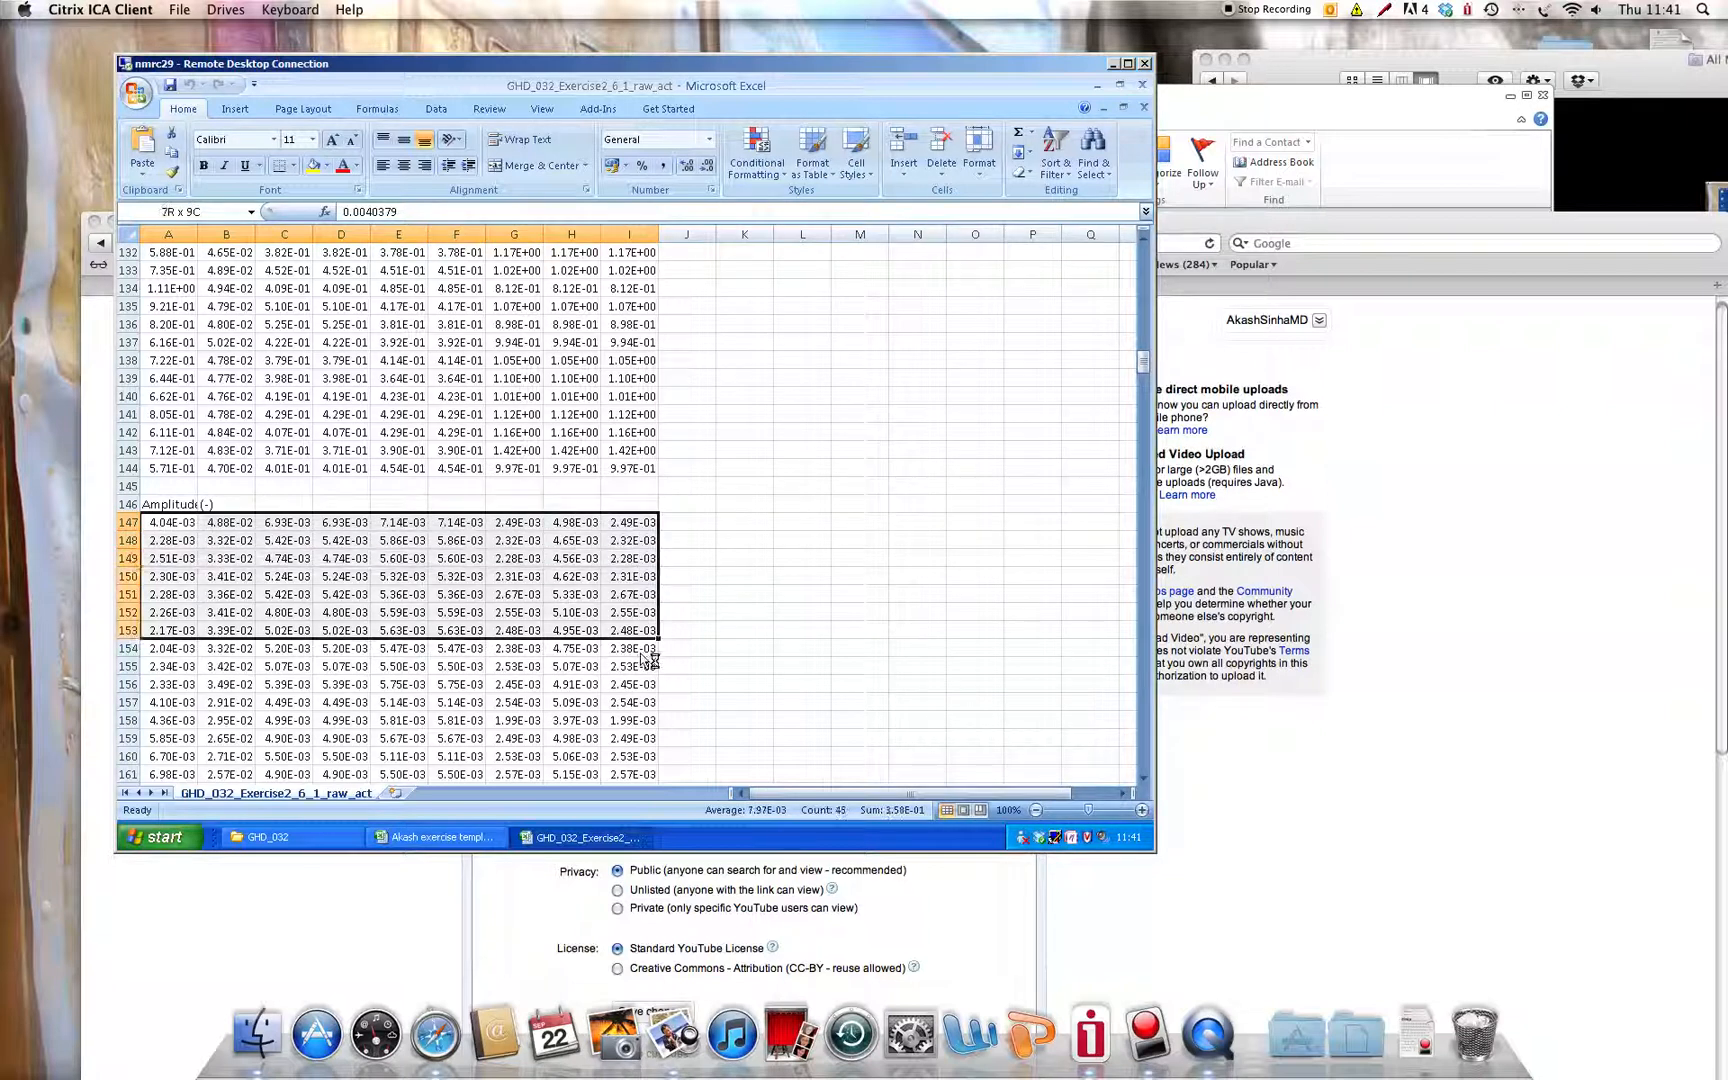
{"action": "left_click", "coordinate": [645, 656]}
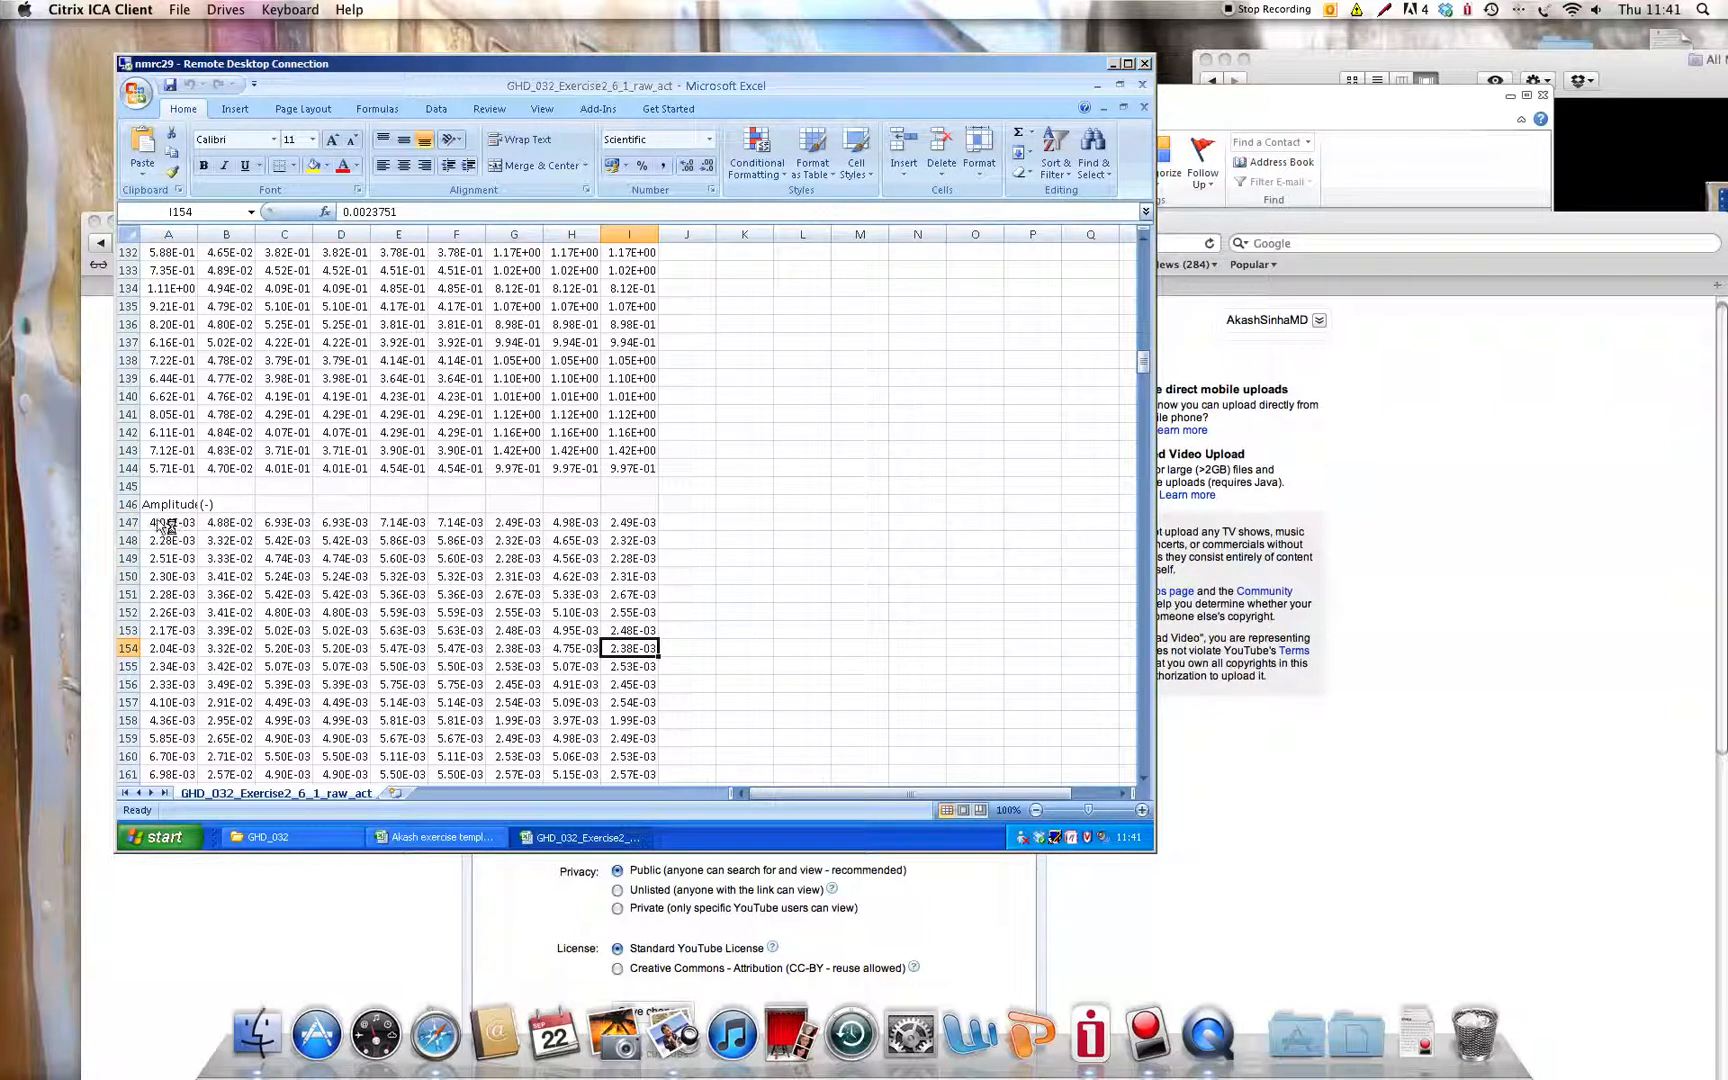
{"action": "left_click_drag", "start_coordinate": [180, 527], "coordinate": [630, 742]}
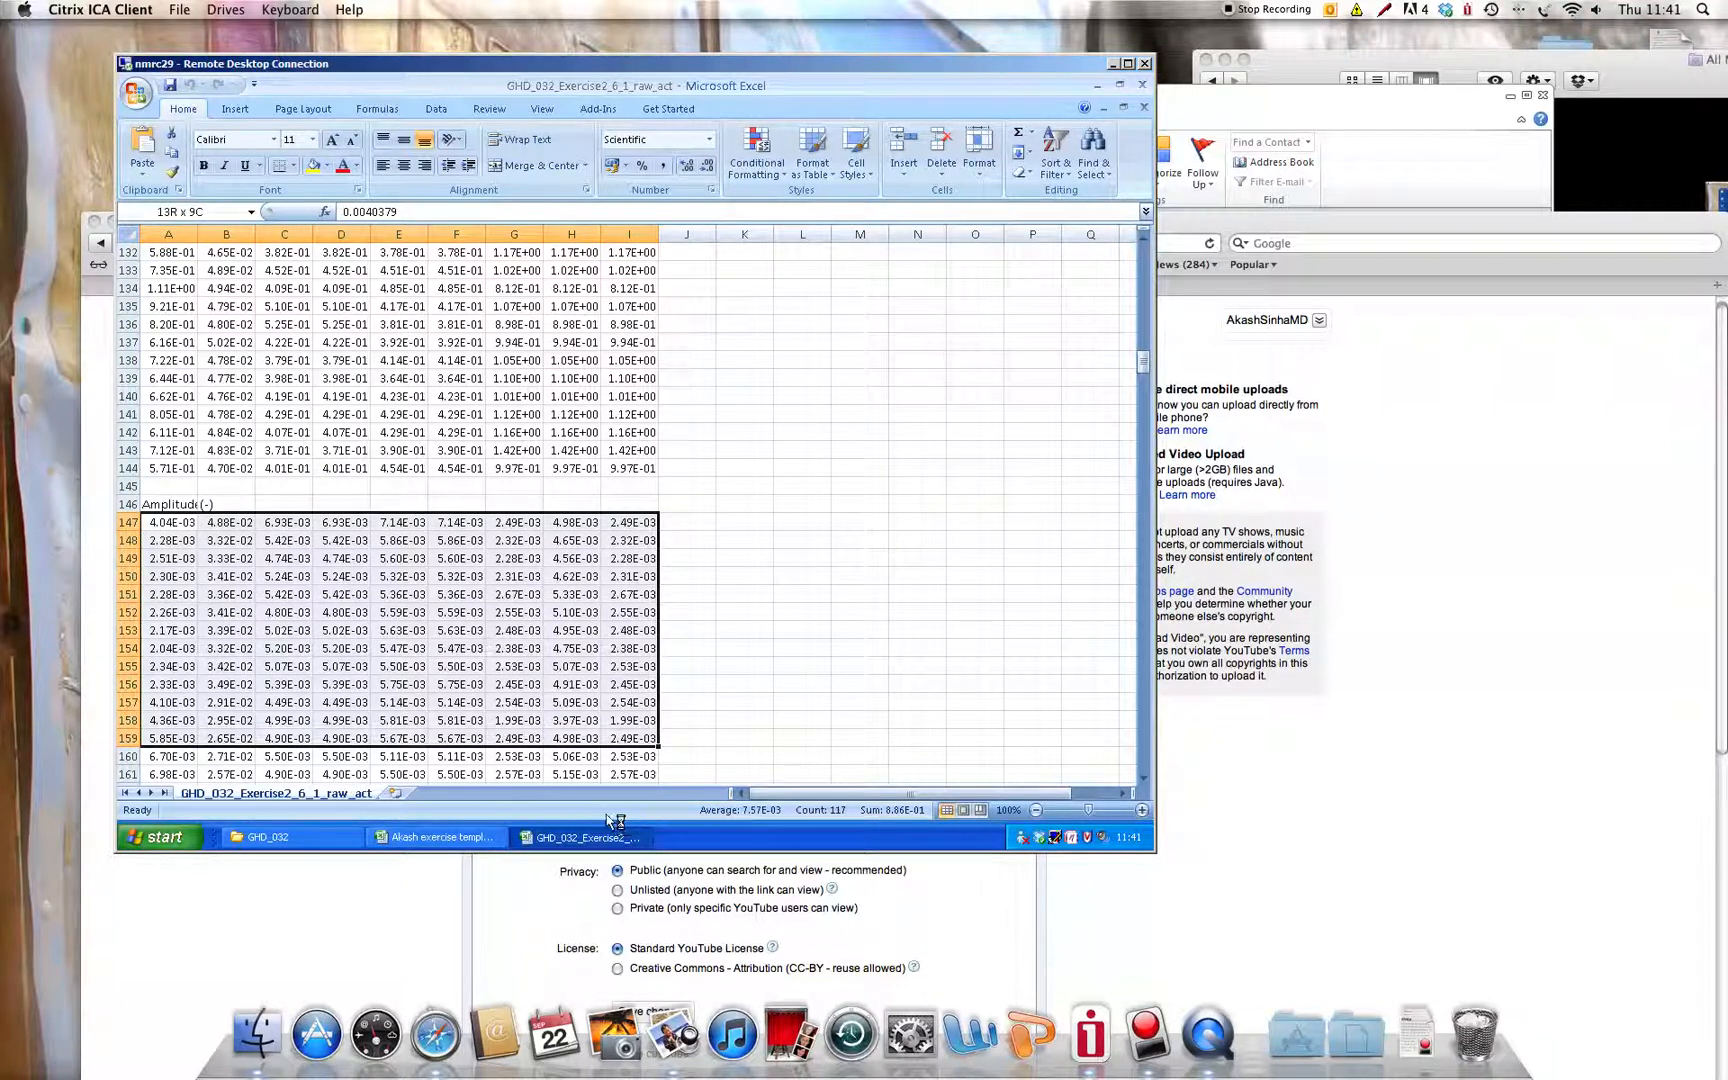
{"action": "left_click_drag", "start_coordinate": [598, 815], "coordinate": [606, 740]}
{"action": "left_click_drag", "start_coordinate": [595, 632], "coordinate": [618, 443]}
{"action": "key", "text": "ctrl+c"}
{"action": "left_click", "coordinate": [440, 837]}
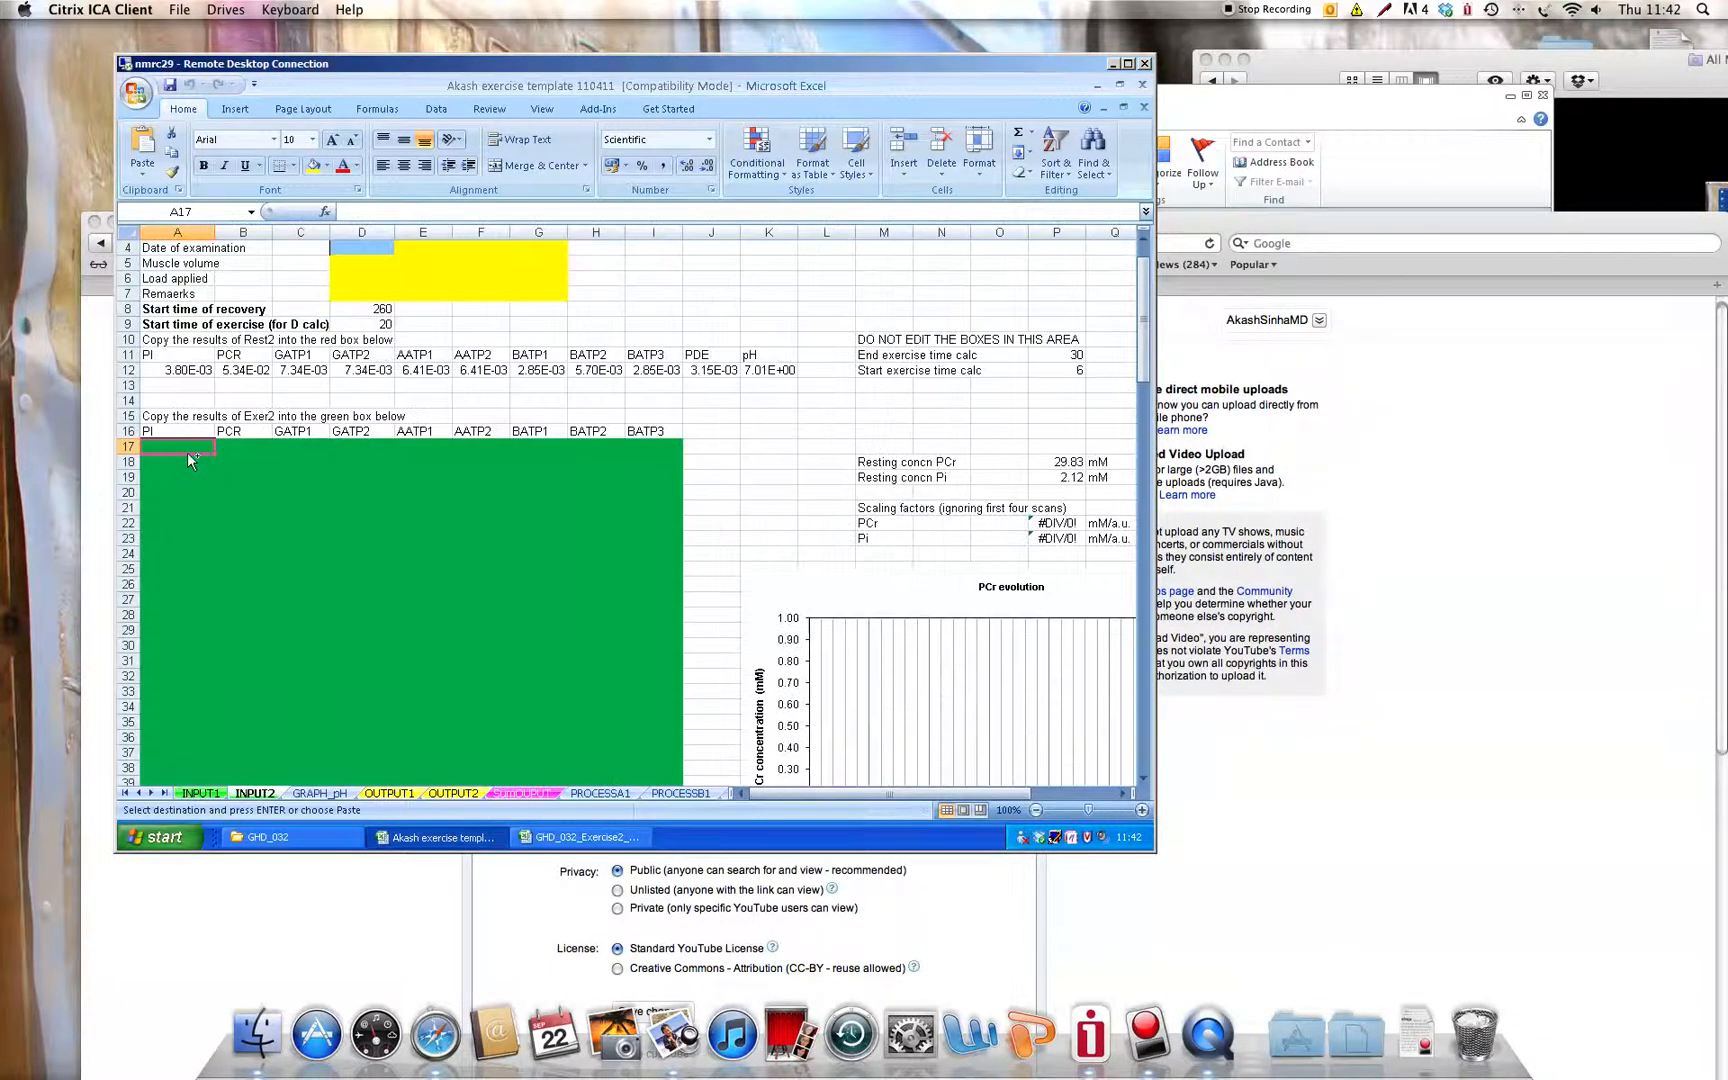
{"action": "key", "text": "ctrl+v"}
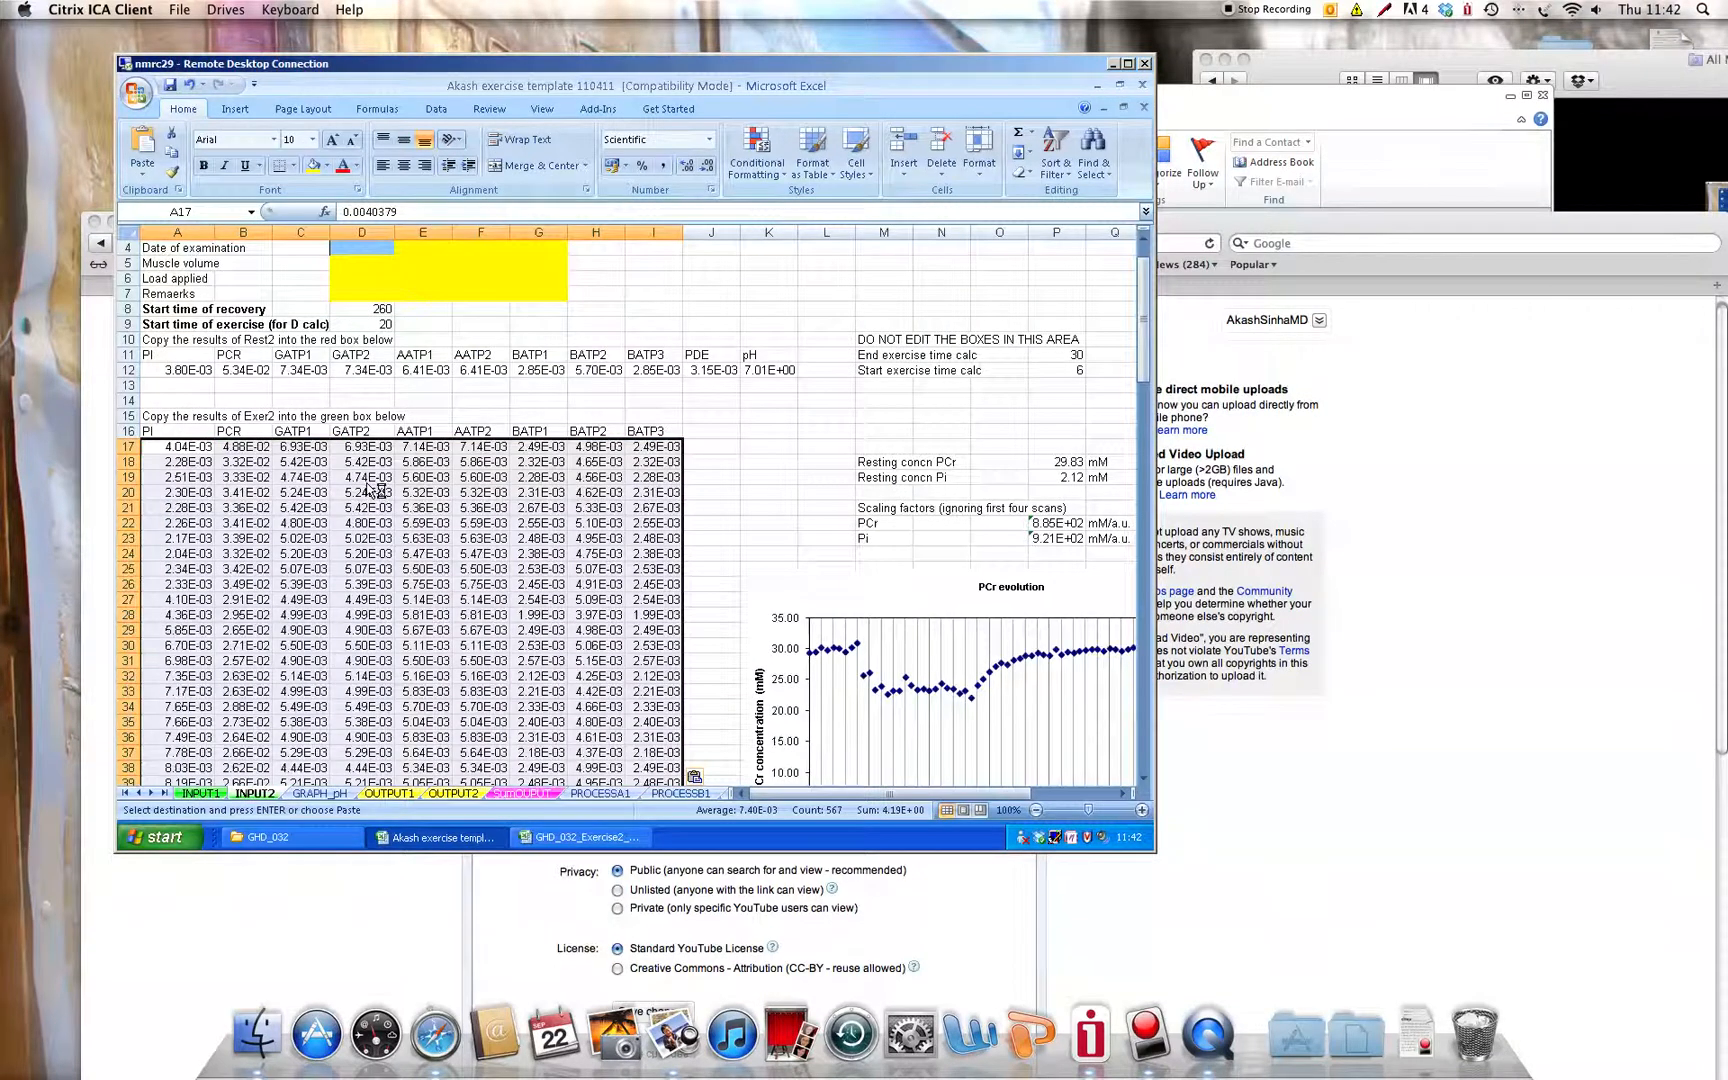
Copy the pH column, A598:A660, from the Exercise2 results into the blue Exer 2 pH box at A83 on INPUT2.
{"action": "scroll", "coordinate": [375, 492], "scroll_direction": "down", "scroll_amount": 15}
{"action": "scroll", "coordinate": [375, 492], "scroll_direction": "down", "scroll_amount": 19}
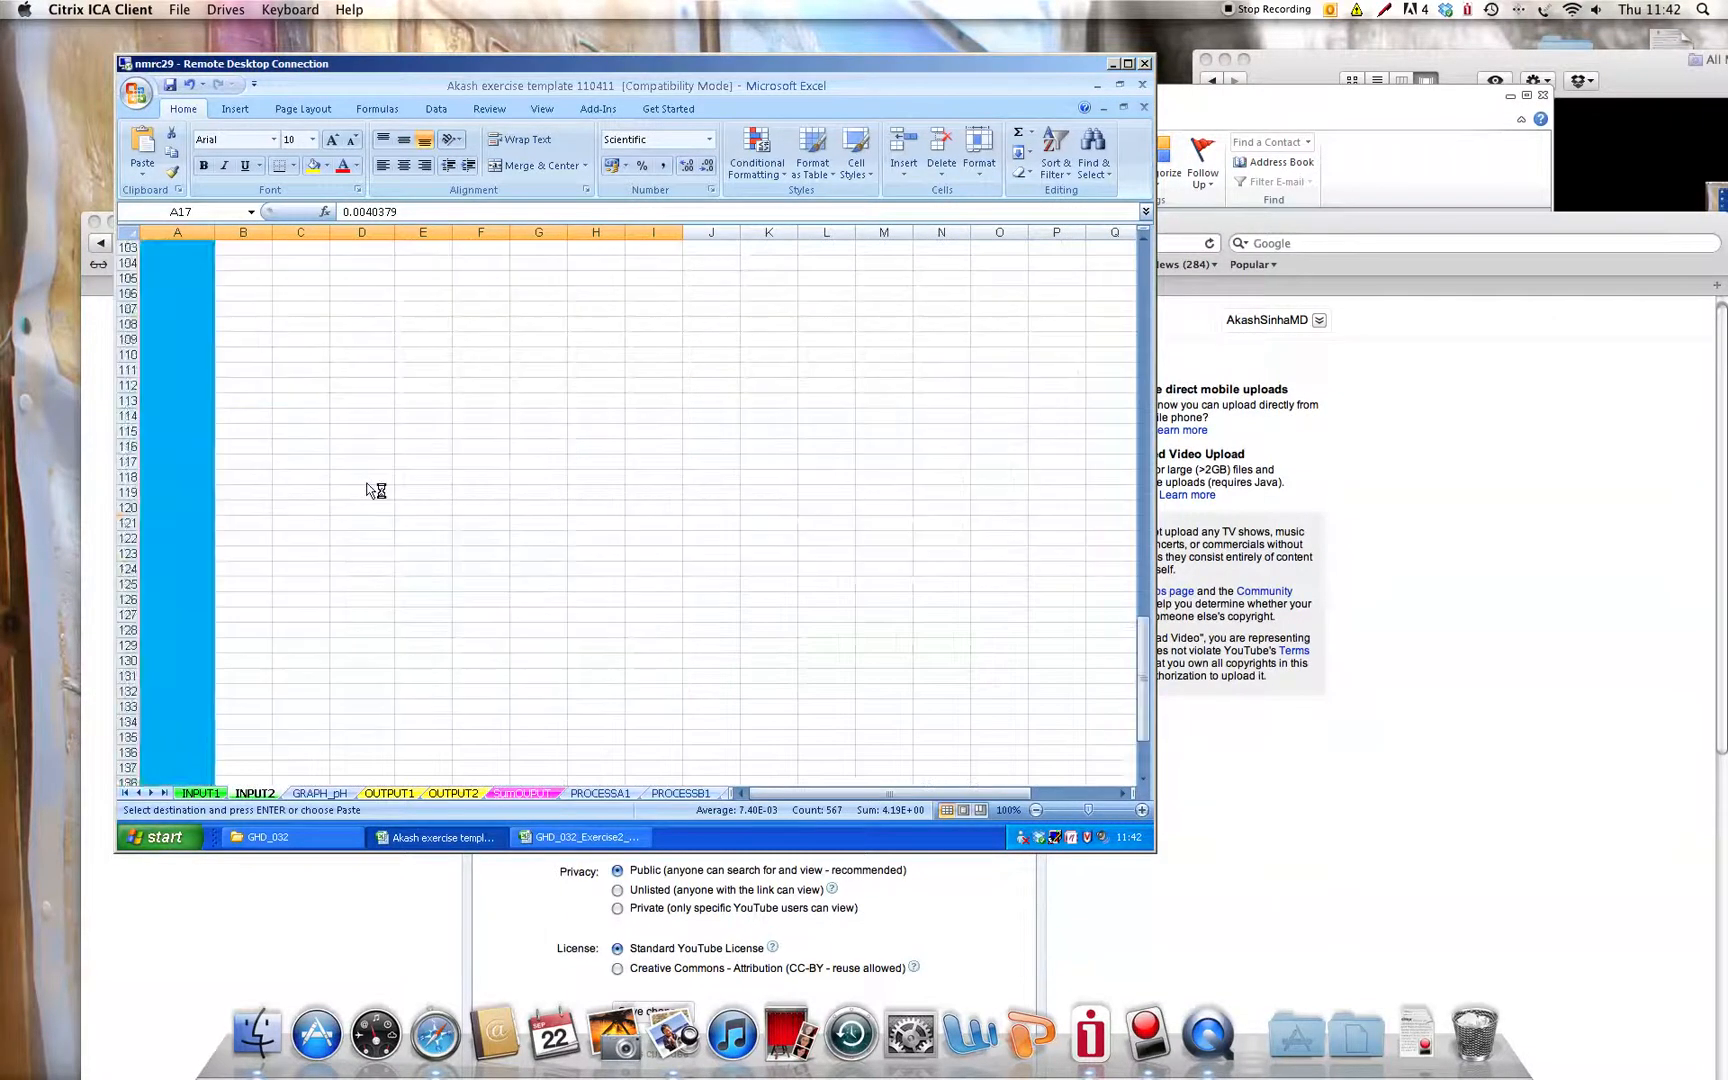
{"action": "scroll", "coordinate": [375, 492], "scroll_direction": "up", "scroll_amount": 18}
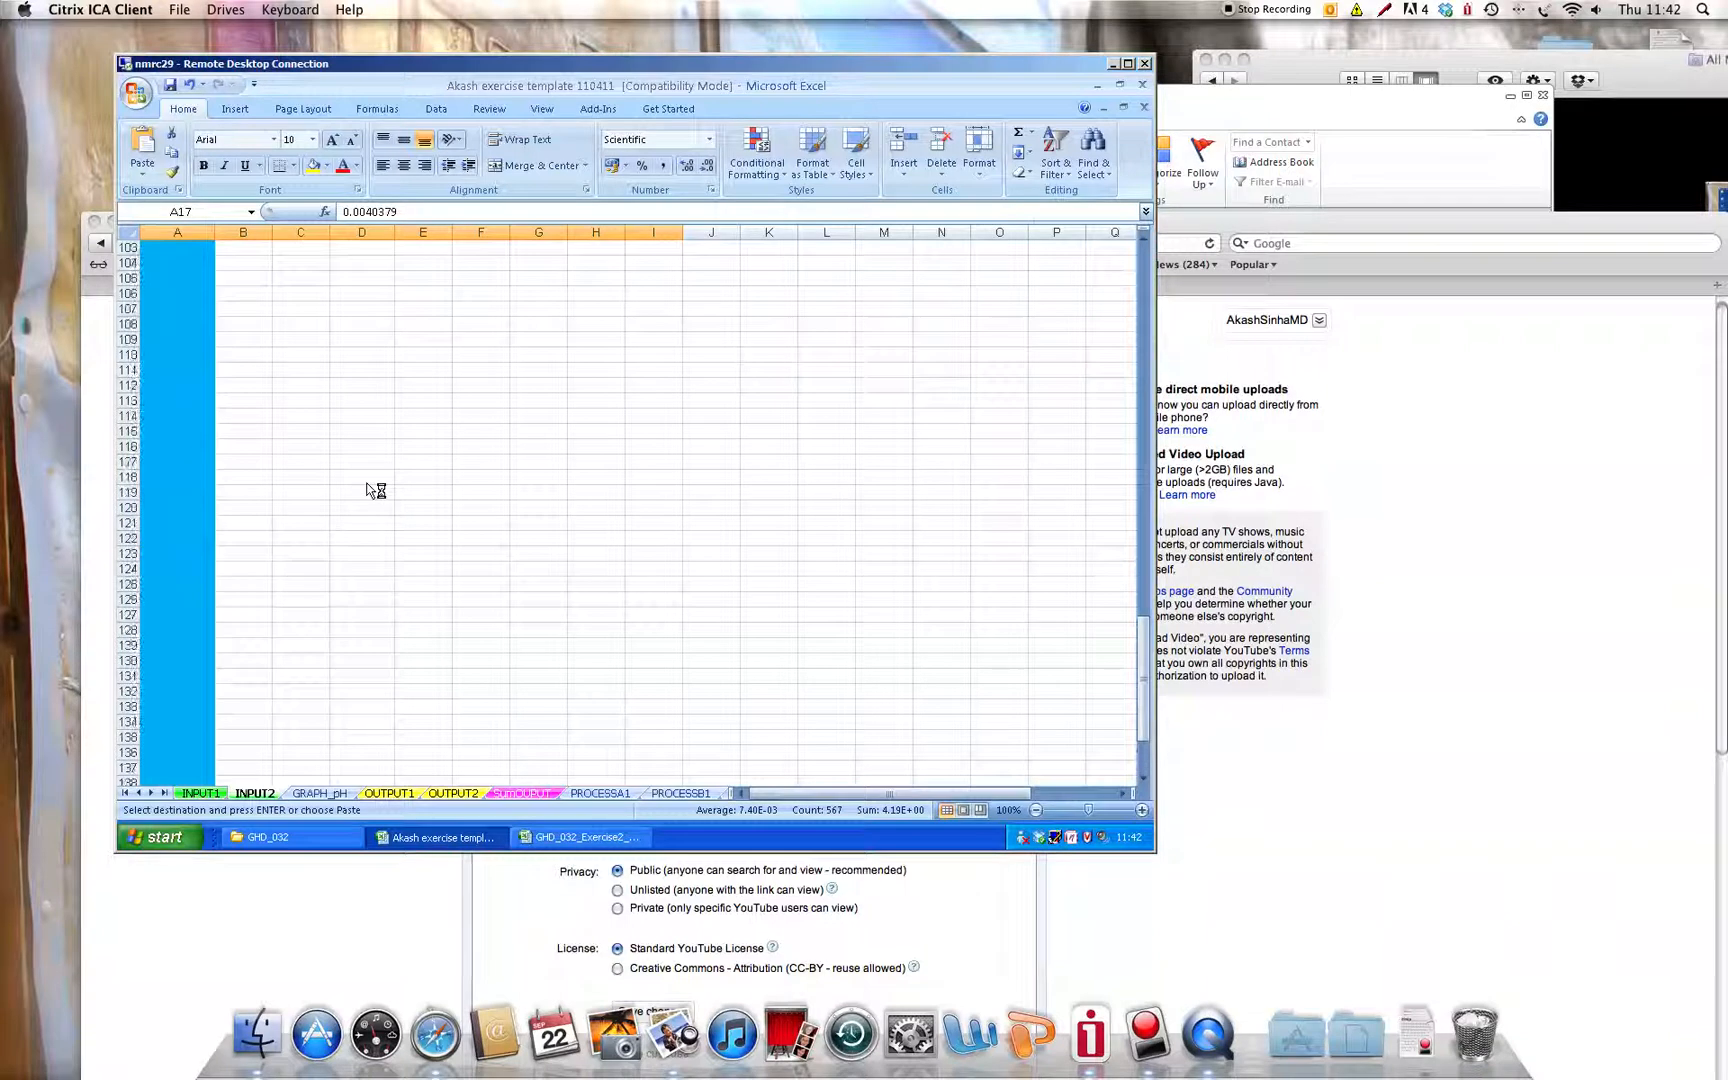
{"action": "scroll", "coordinate": [208, 470], "scroll_direction": "up", "scroll_amount": 1}
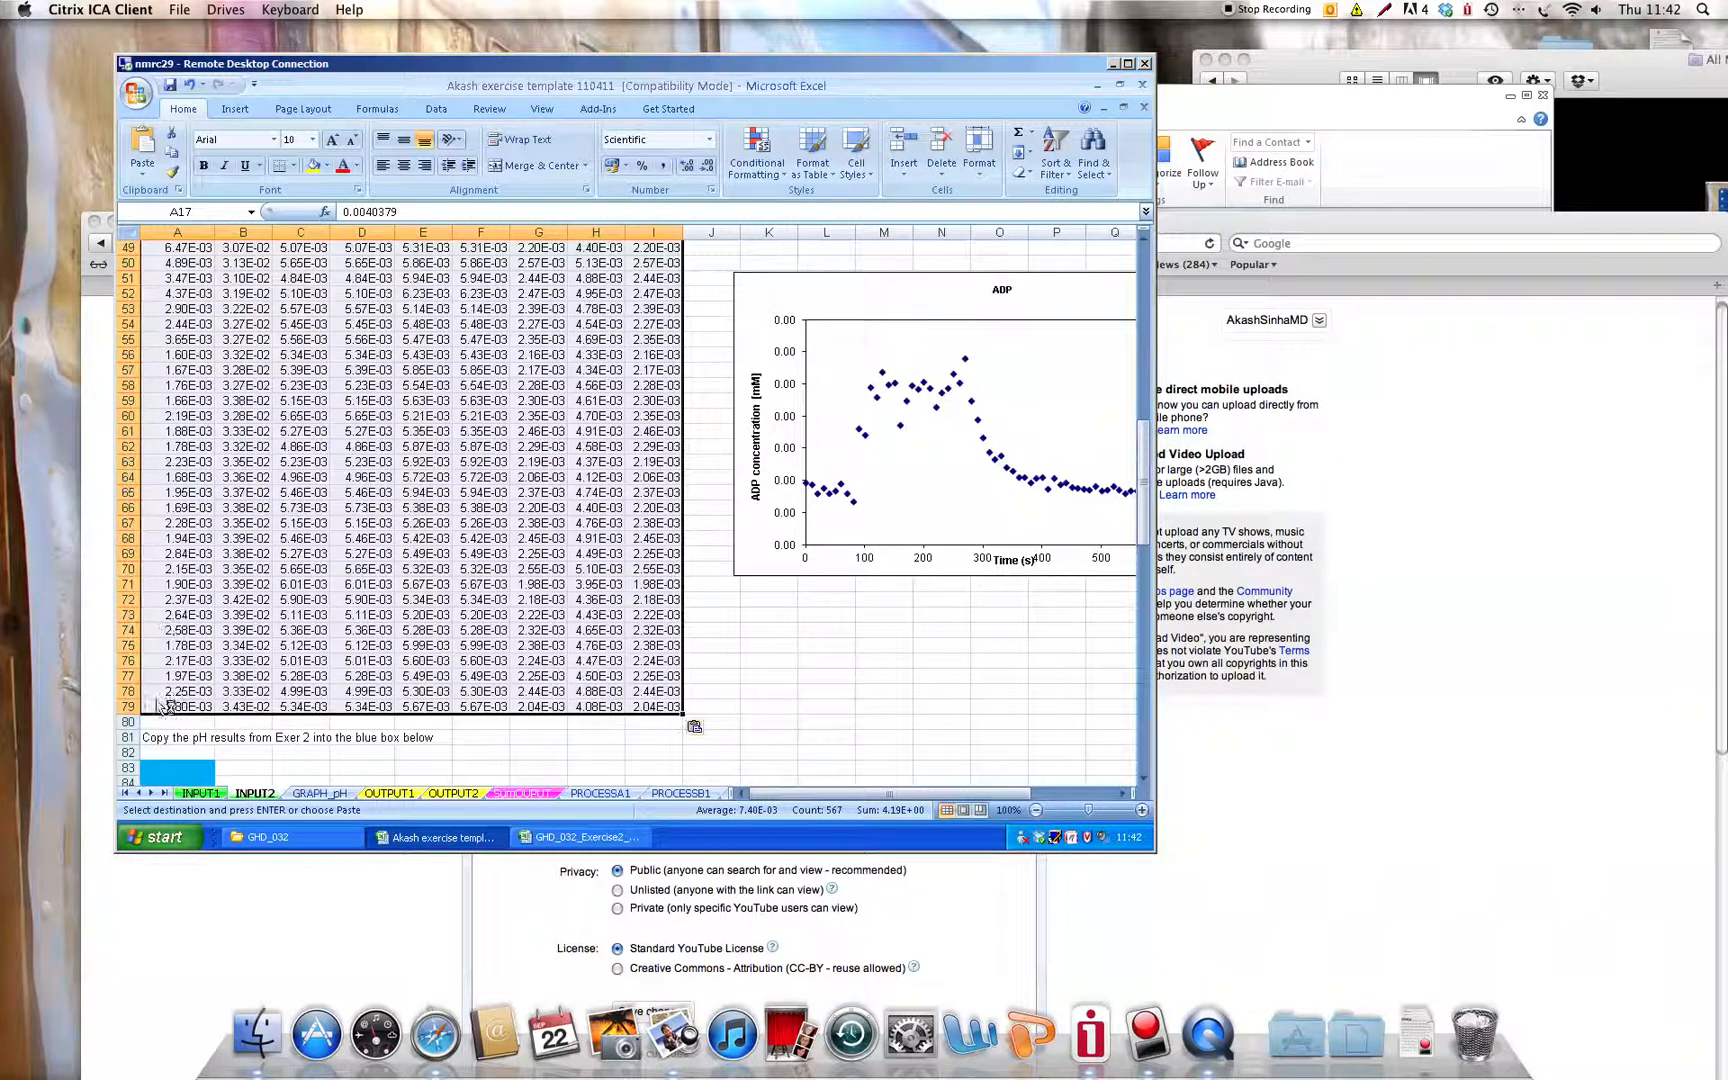
{"action": "left_click", "coordinate": [160, 772]}
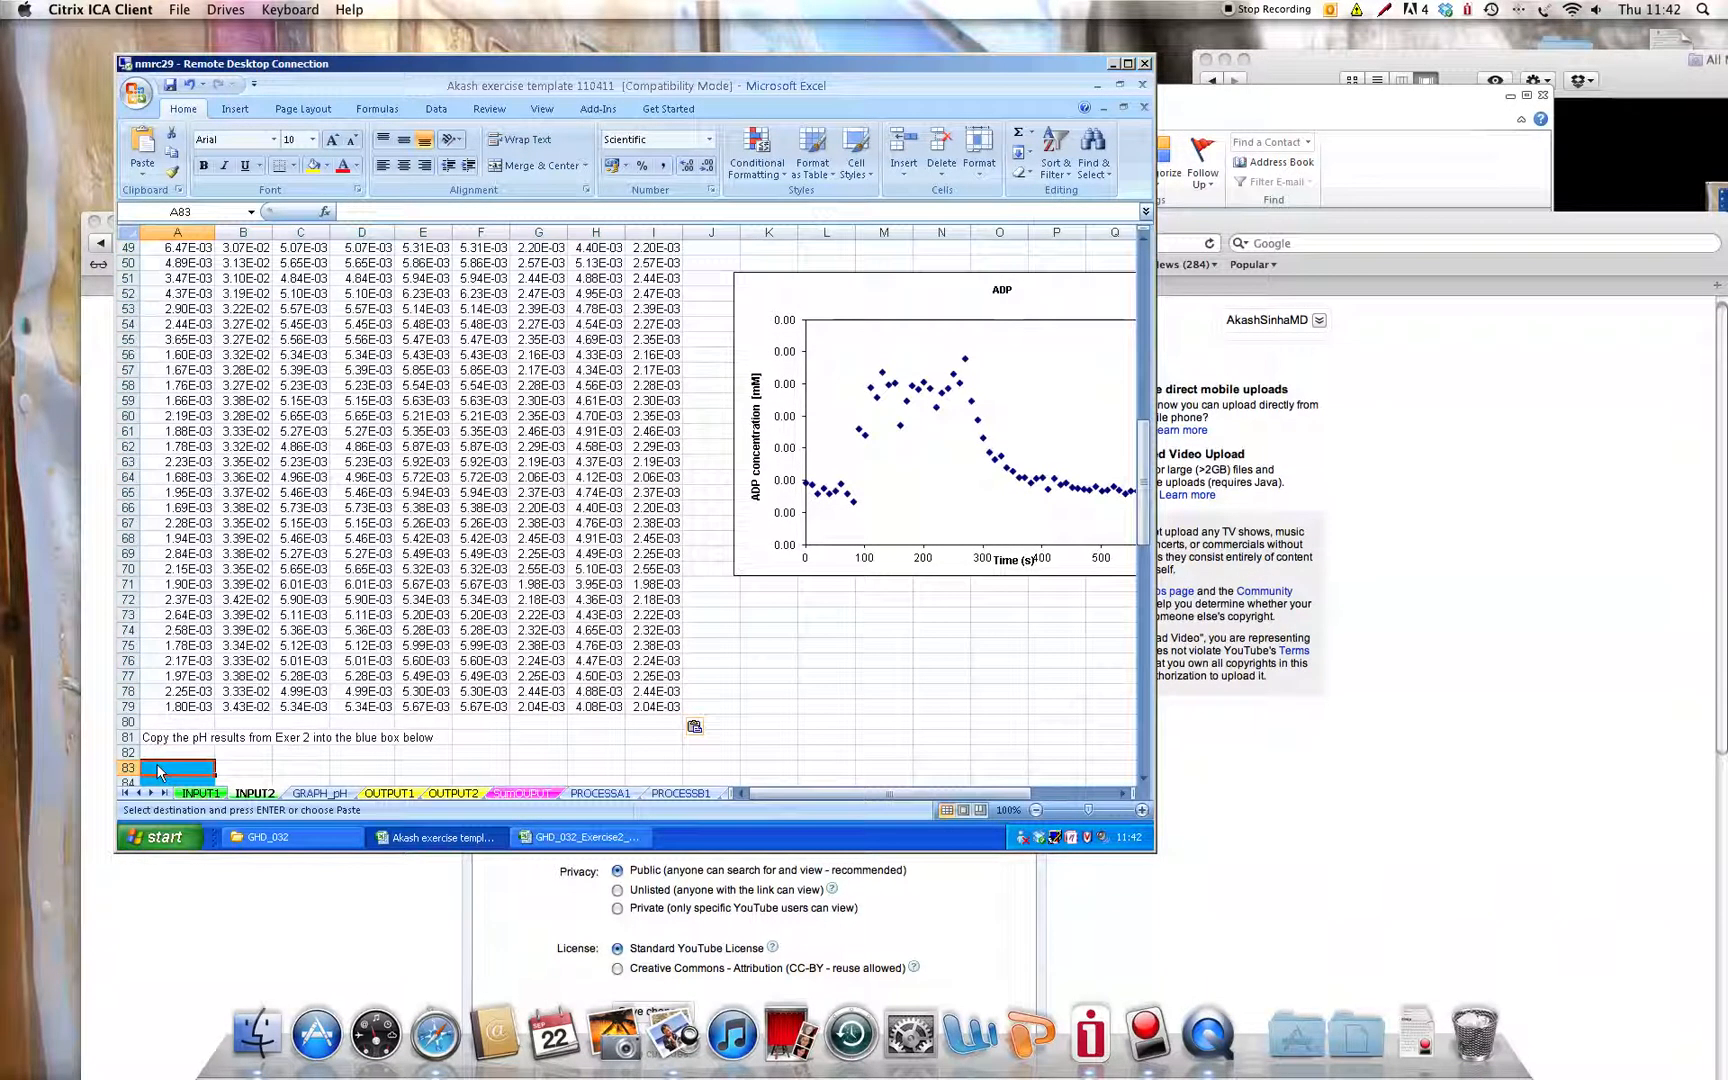
{"action": "left_click", "coordinate": [565, 836]}
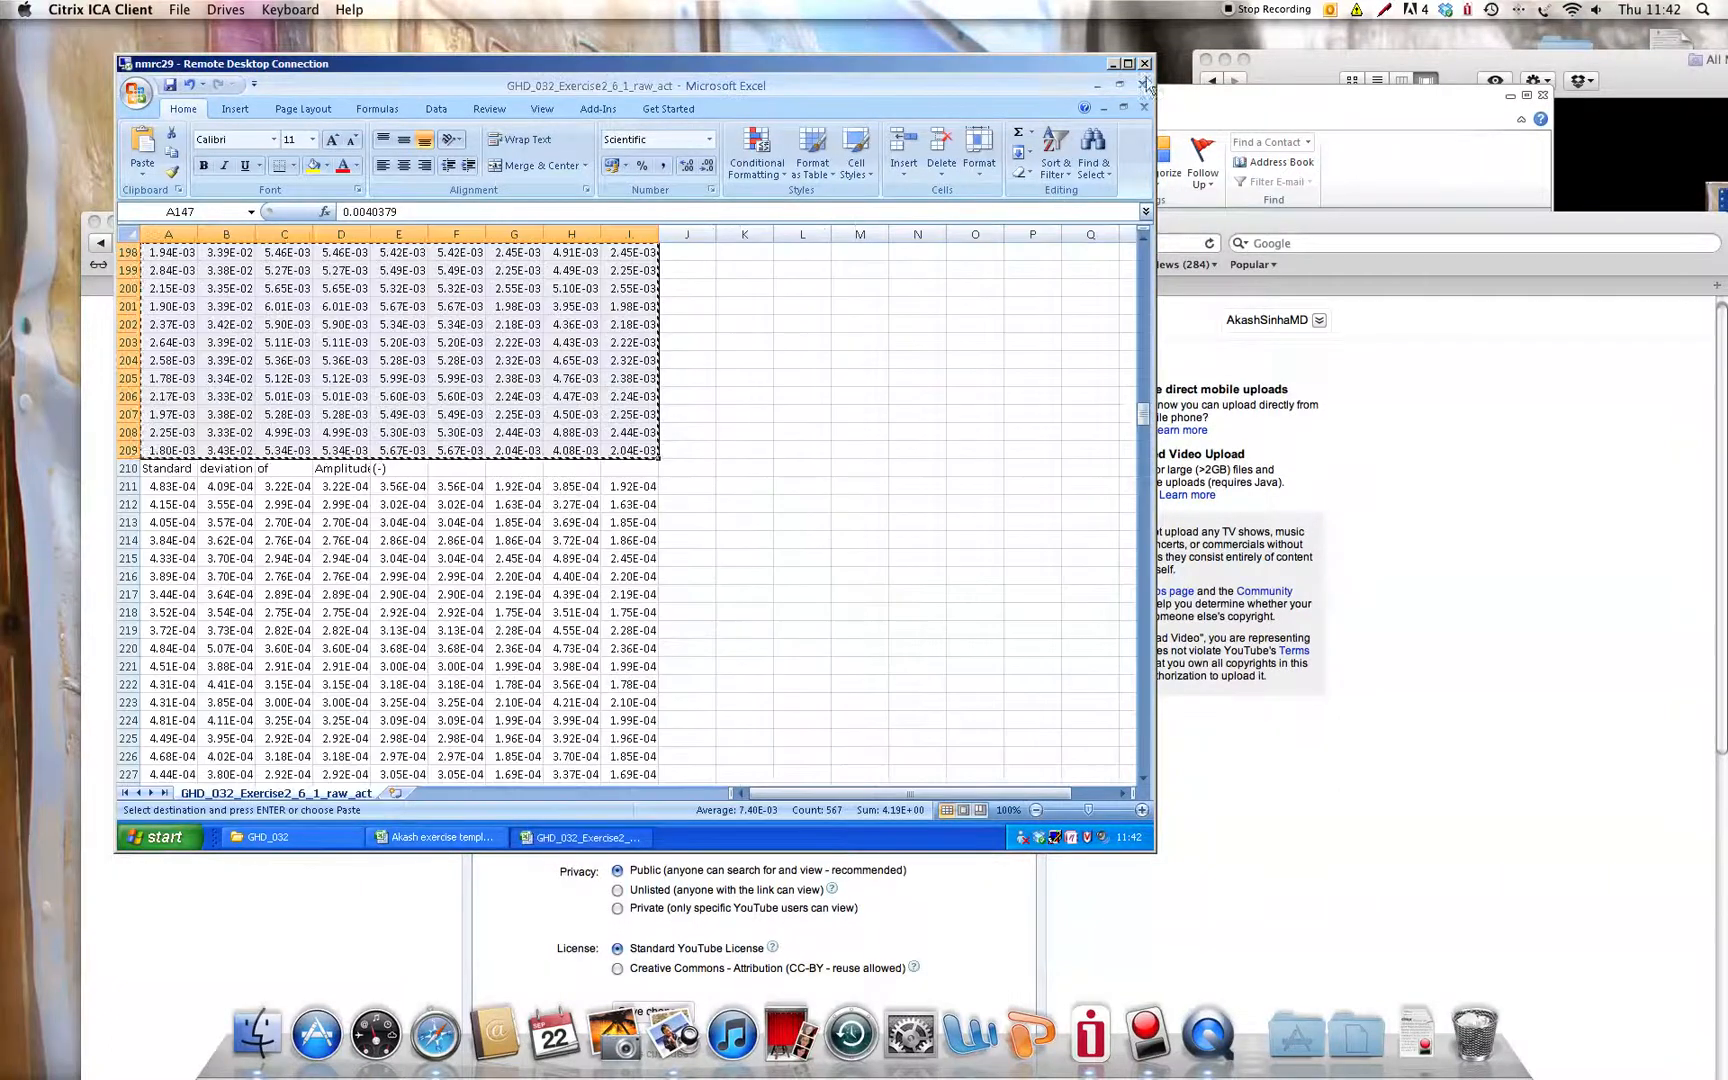
{"action": "scroll", "coordinate": [1146, 418], "scroll_direction": "up", "scroll_amount": 1}
{"action": "left_click_drag", "start_coordinate": [1146, 430], "coordinate": [1142, 716]}
{"action": "left_click_drag", "start_coordinate": [165, 566], "coordinate": [176, 449]}
{"action": "key", "text": "ctrl+c"}
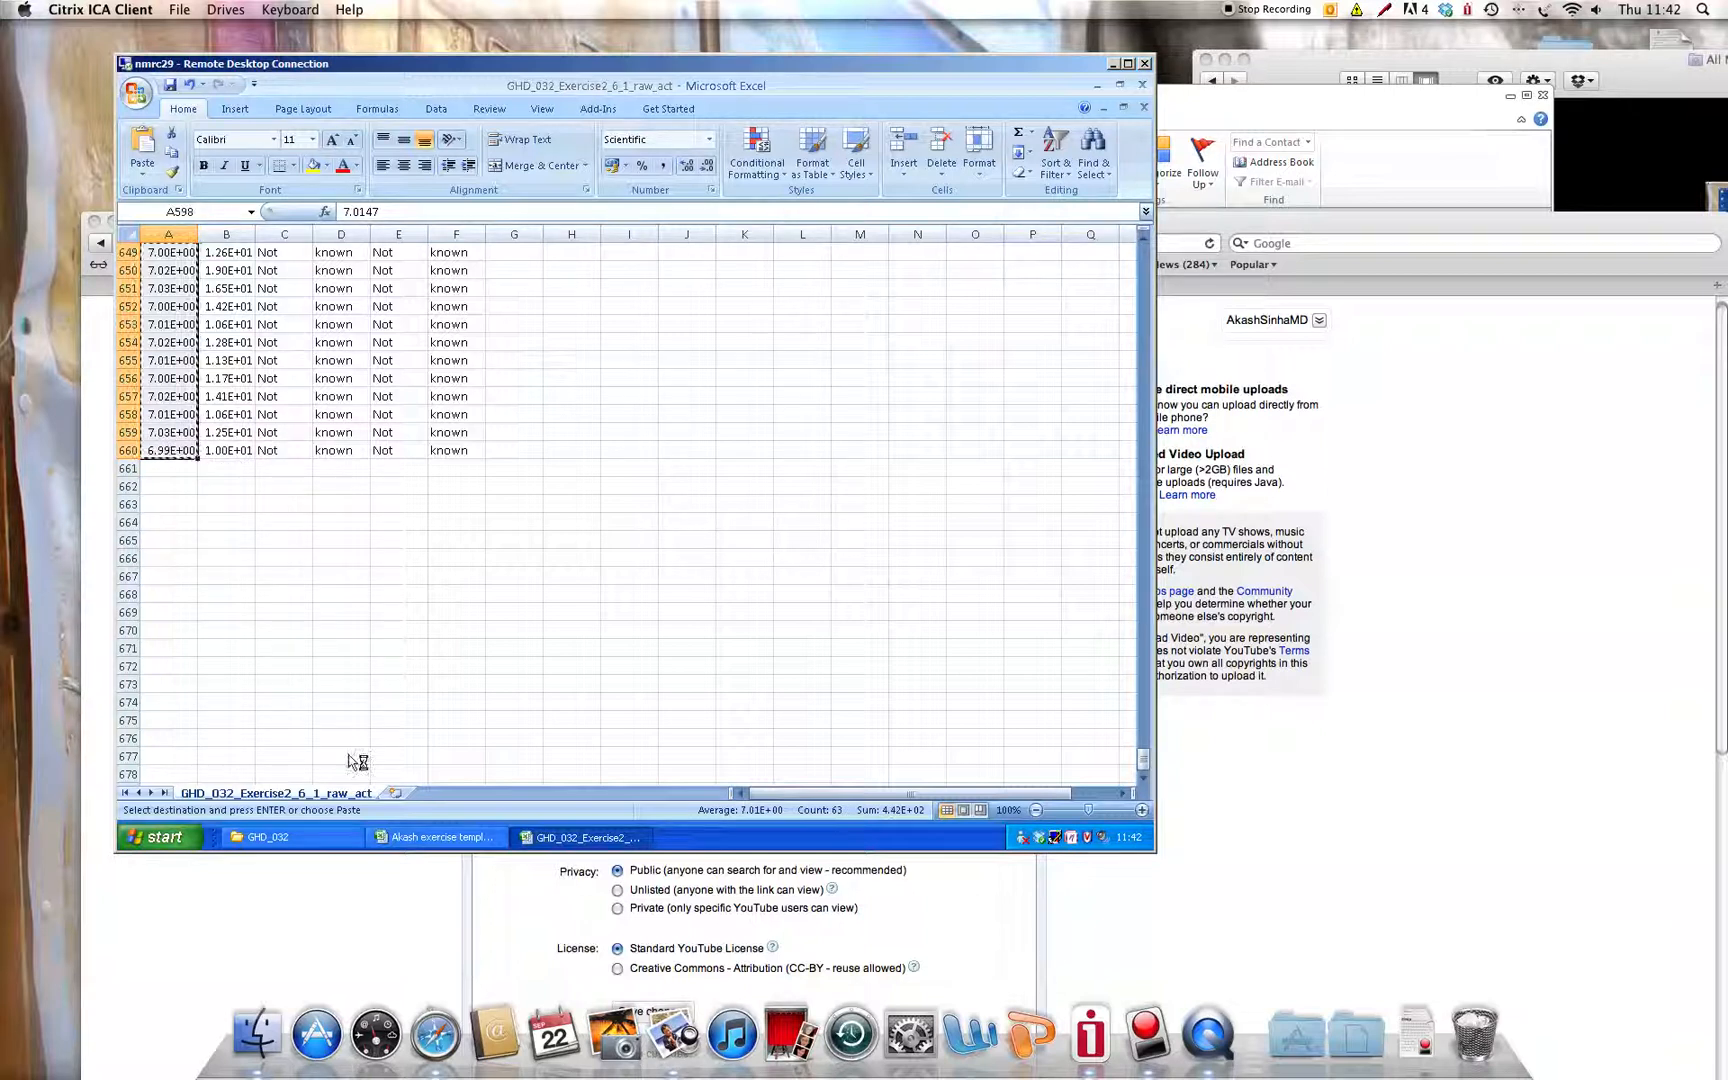
{"action": "left_click", "coordinate": [437, 840]}
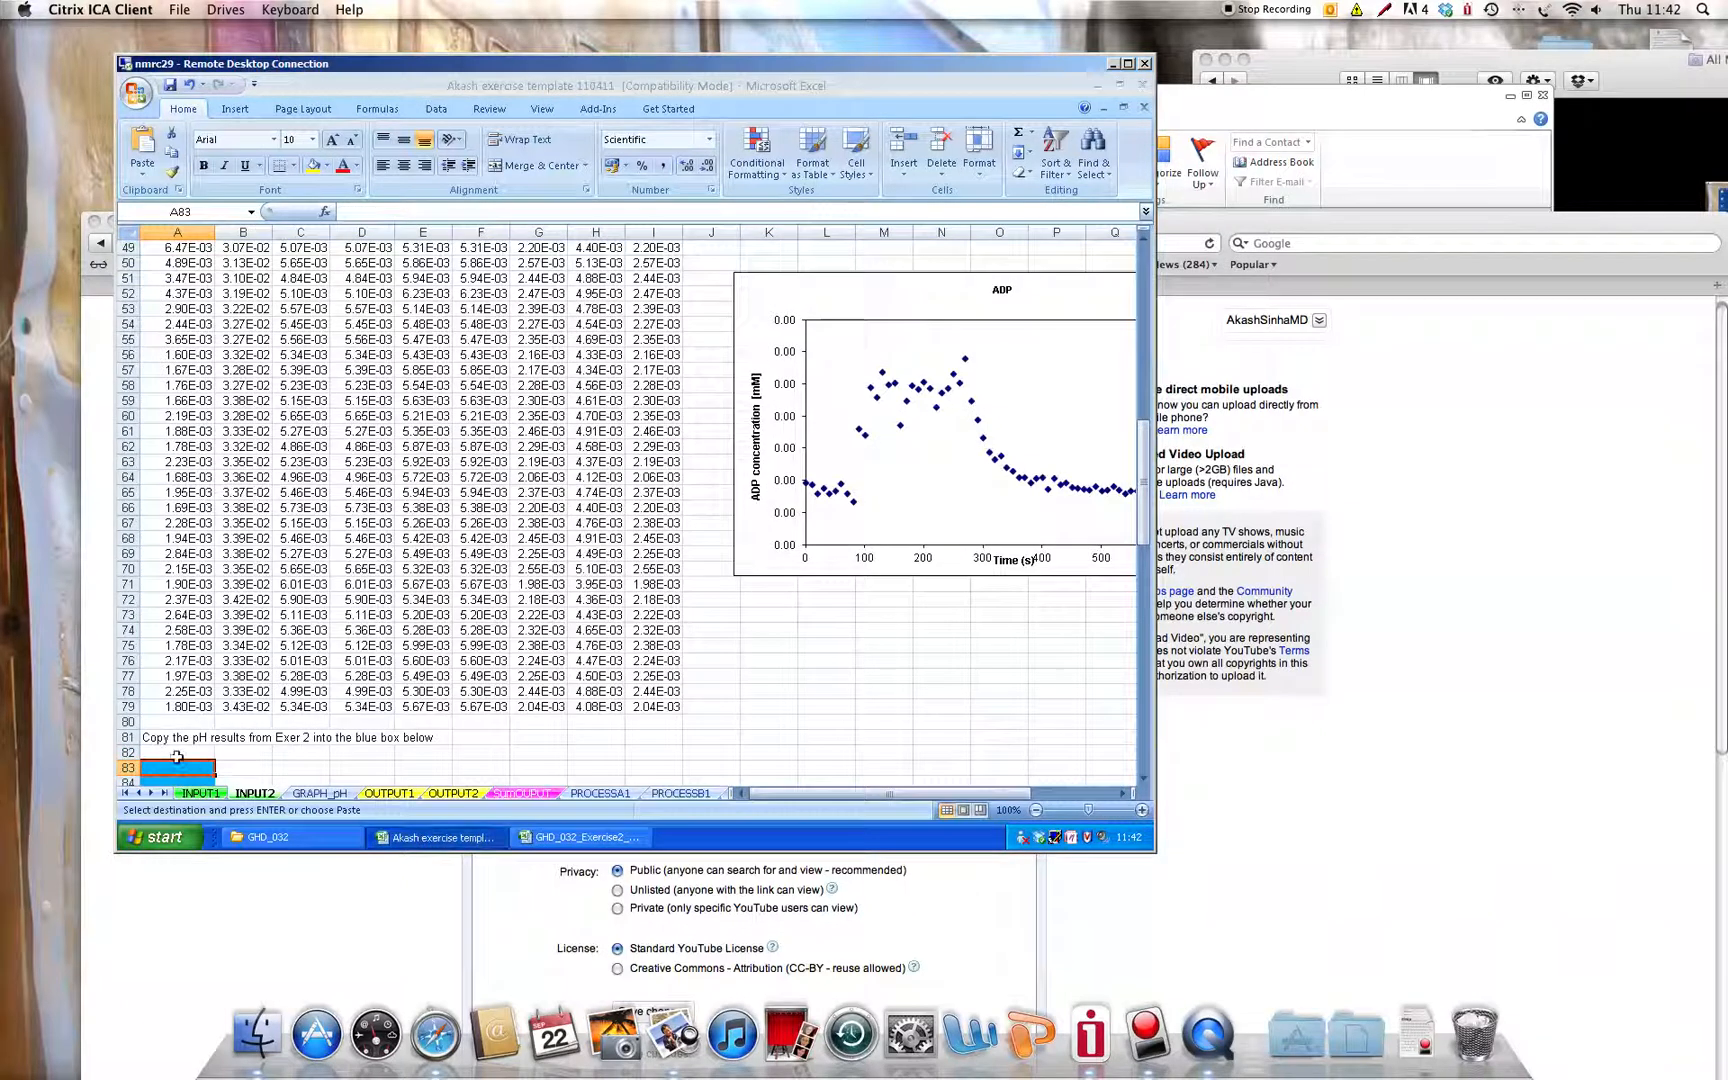
{"action": "key", "text": "ctrl+v"}
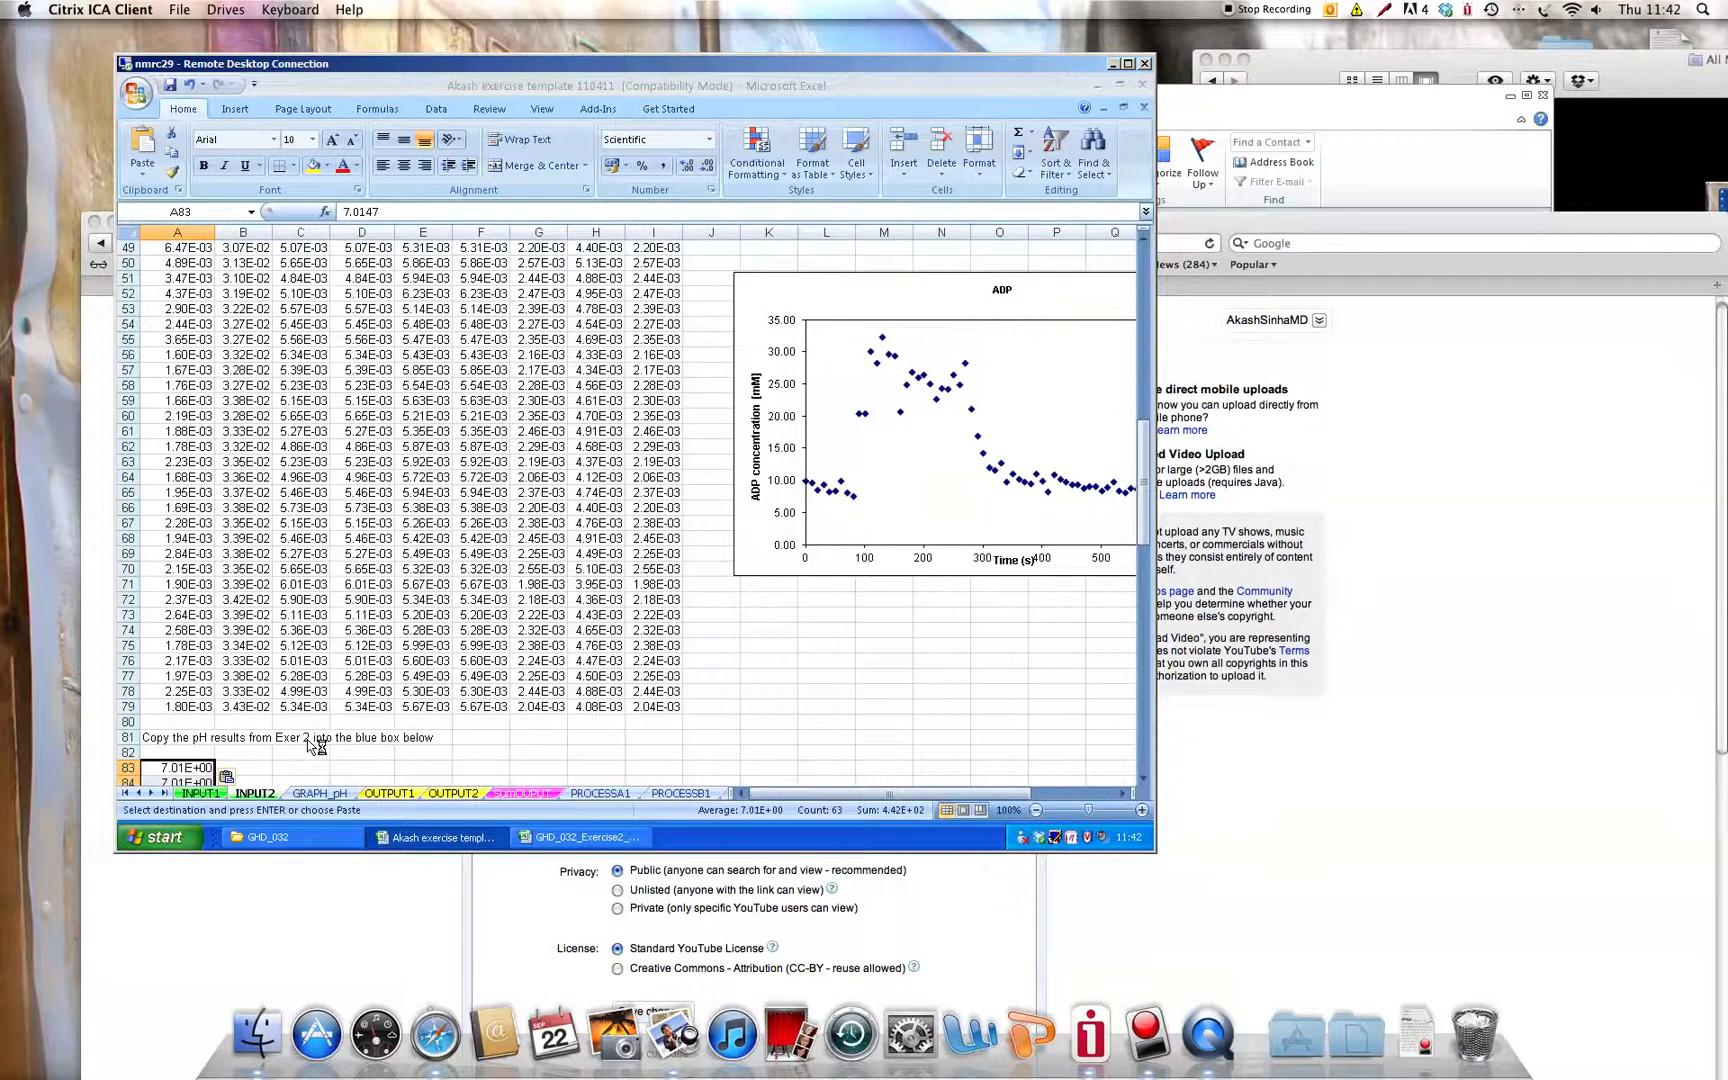
{"action": "scroll", "coordinate": [300, 752], "scroll_direction": "up", "scroll_amount": 12}
{"action": "scroll", "coordinate": [253, 770], "scroll_direction": "up", "scroll_amount": 4}
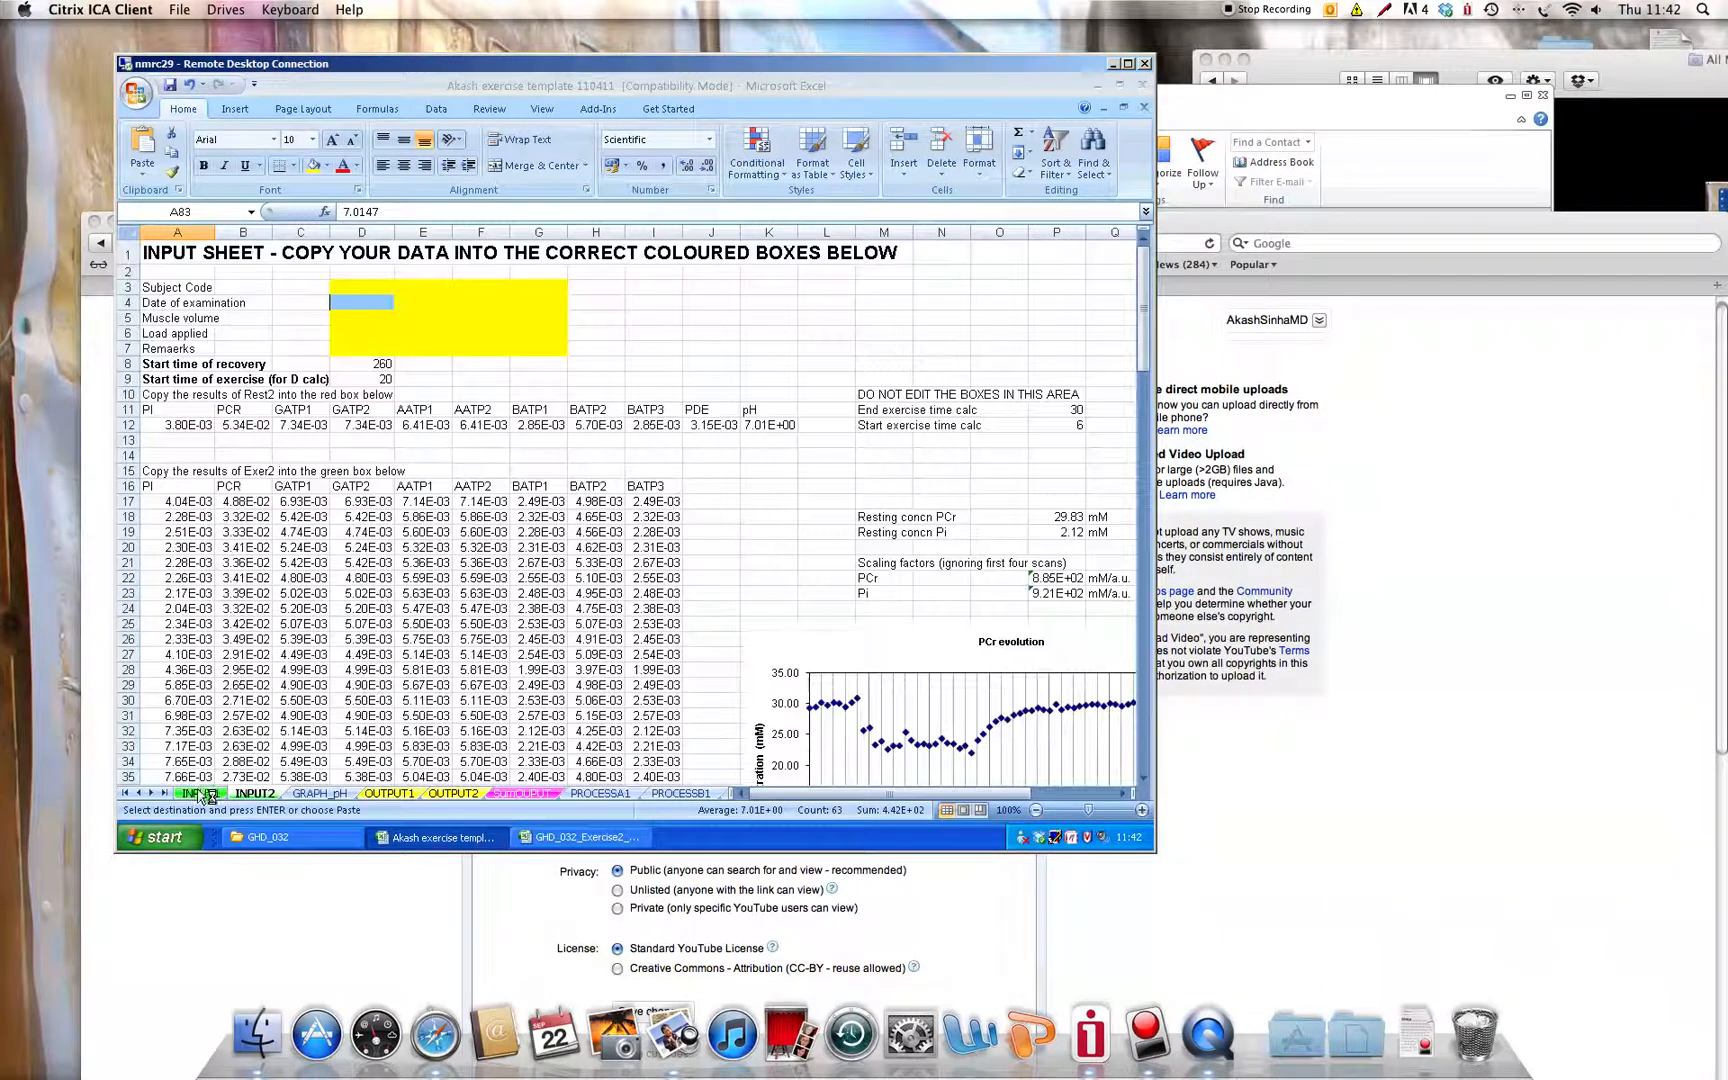
Check the PCr evolution chart on INPUT1, and set the start time of exercise to 60 and the start time of recovery to 140.
{"action": "left_click", "coordinate": [200, 792]}
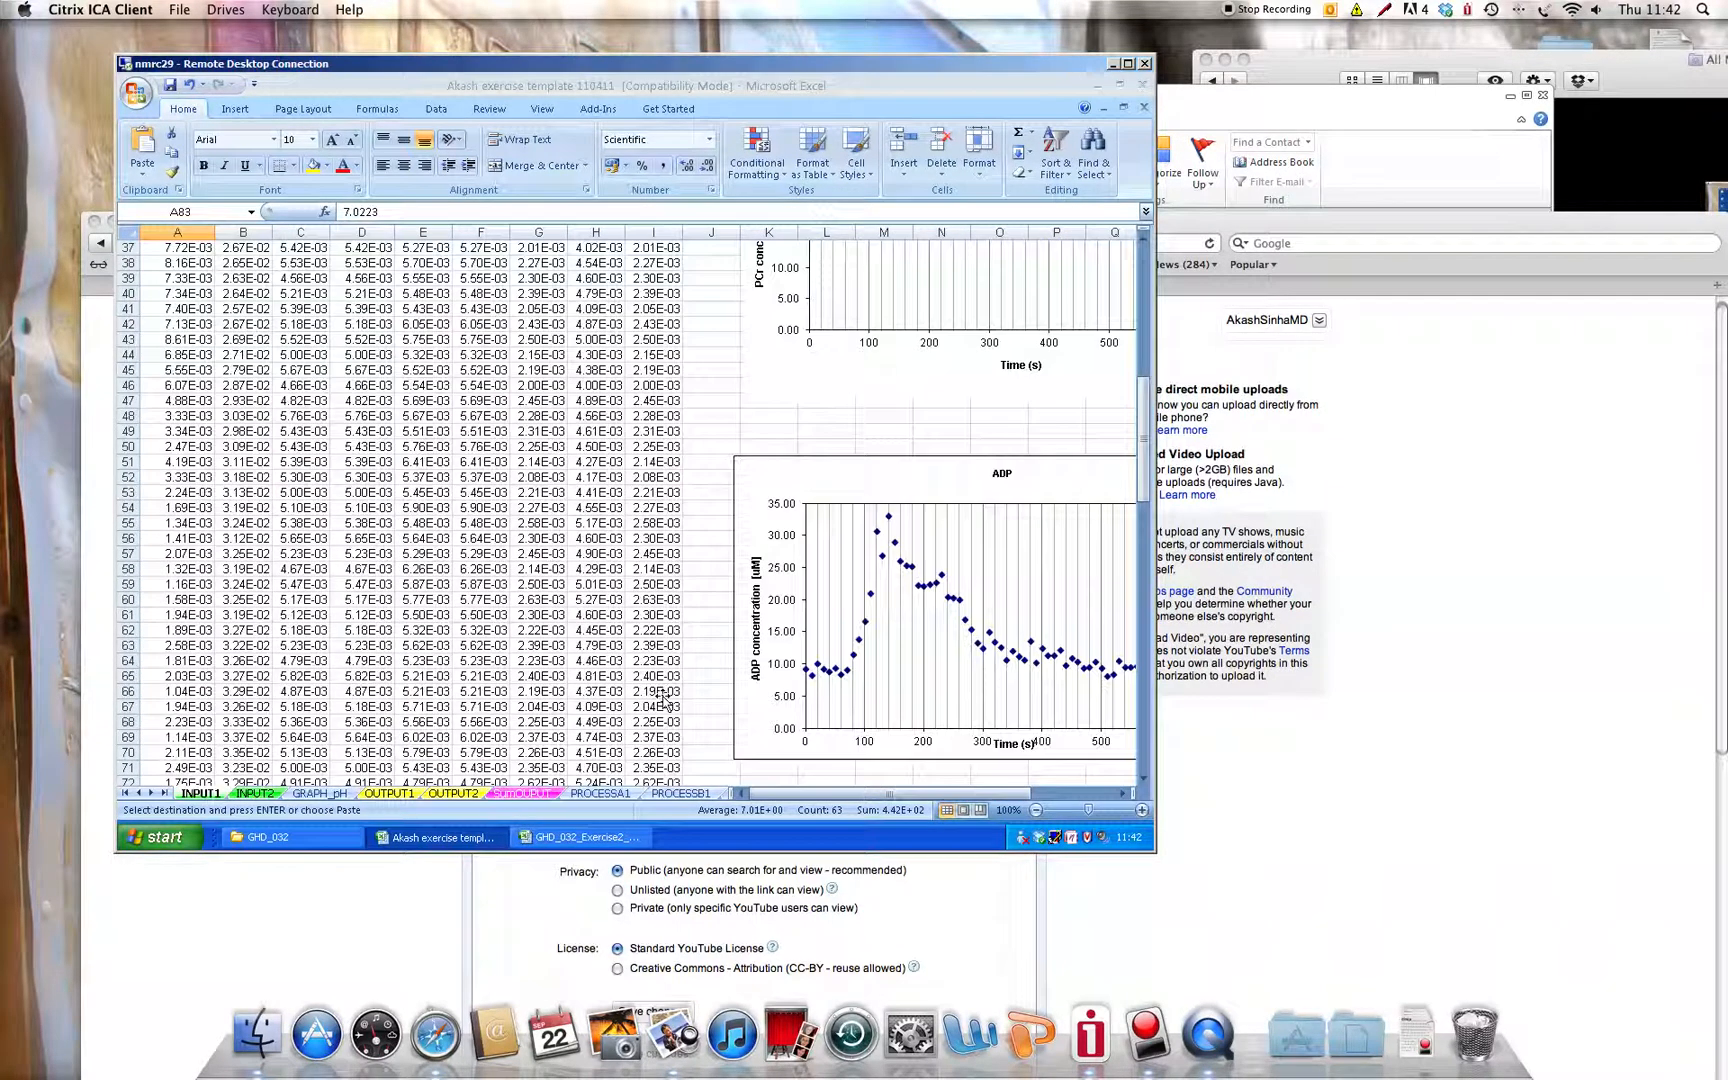
{"action": "scroll", "coordinate": [1040, 625], "scroll_direction": "up", "scroll_amount": 12}
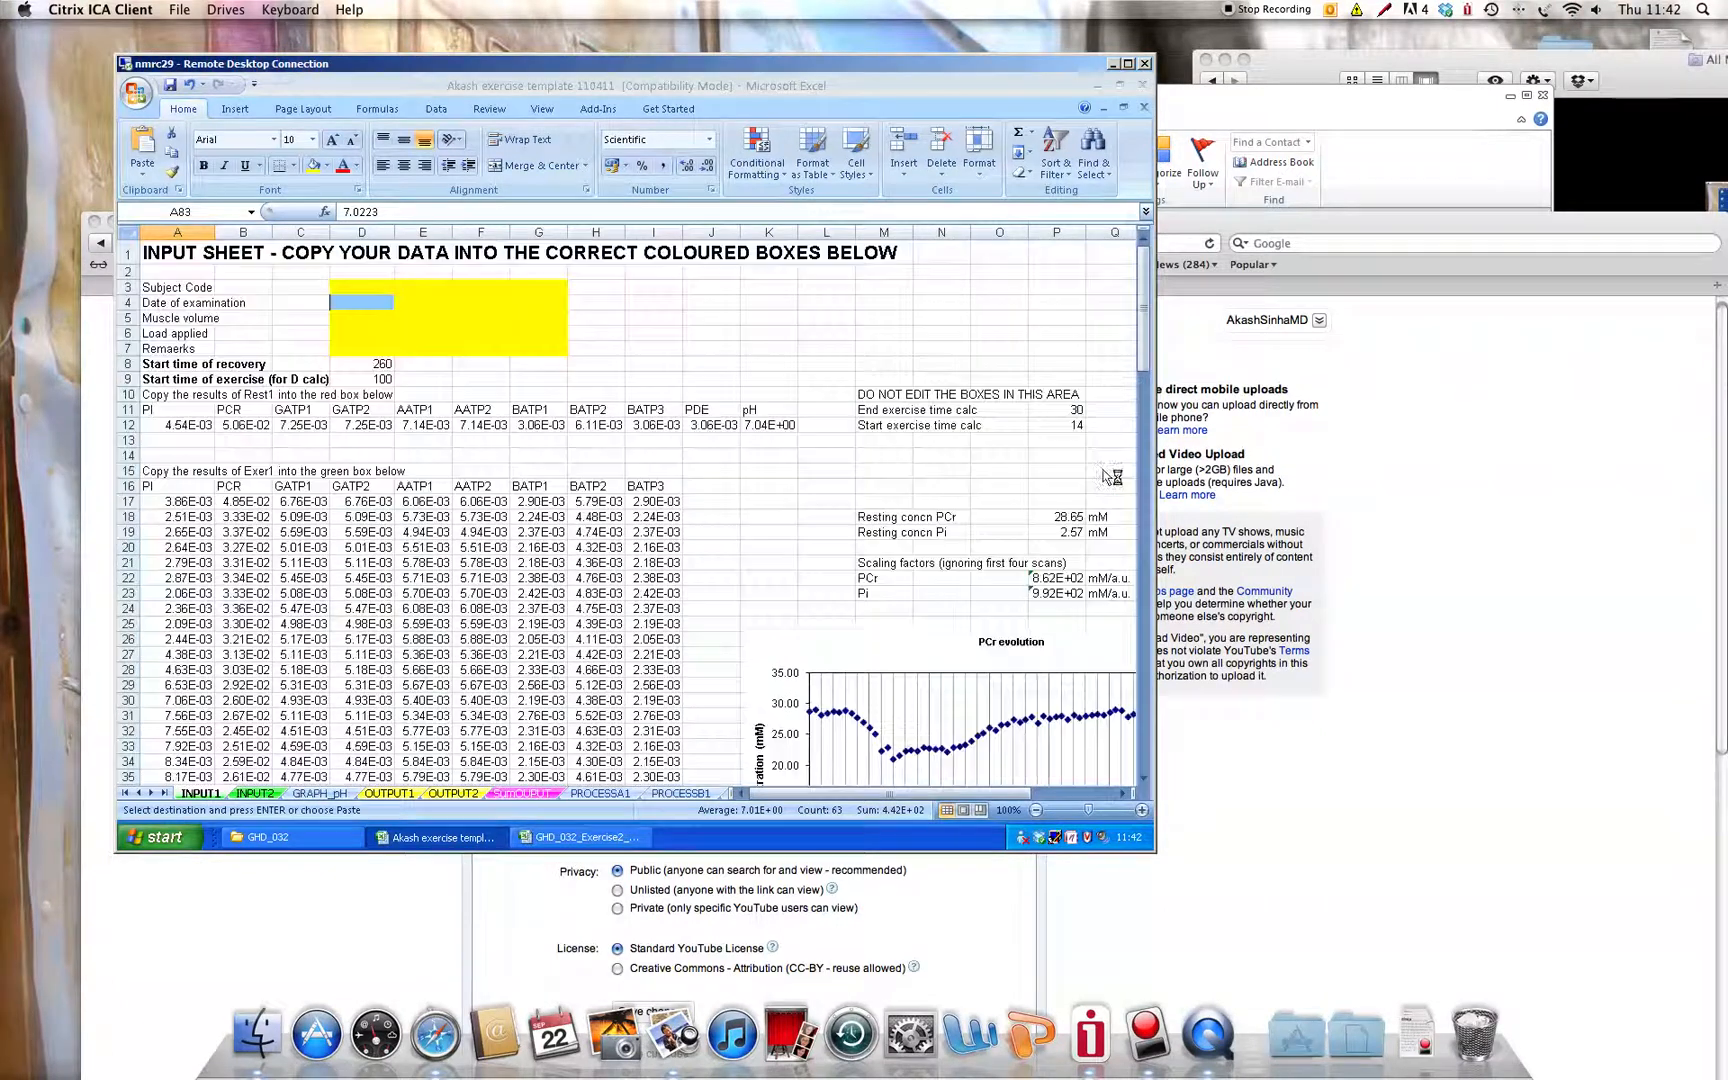
{"action": "scroll", "coordinate": [1093, 575], "scroll_direction": "down", "scroll_amount": 2}
{"action": "scroll", "coordinate": [1093, 575], "scroll_direction": "down", "scroll_amount": 4}
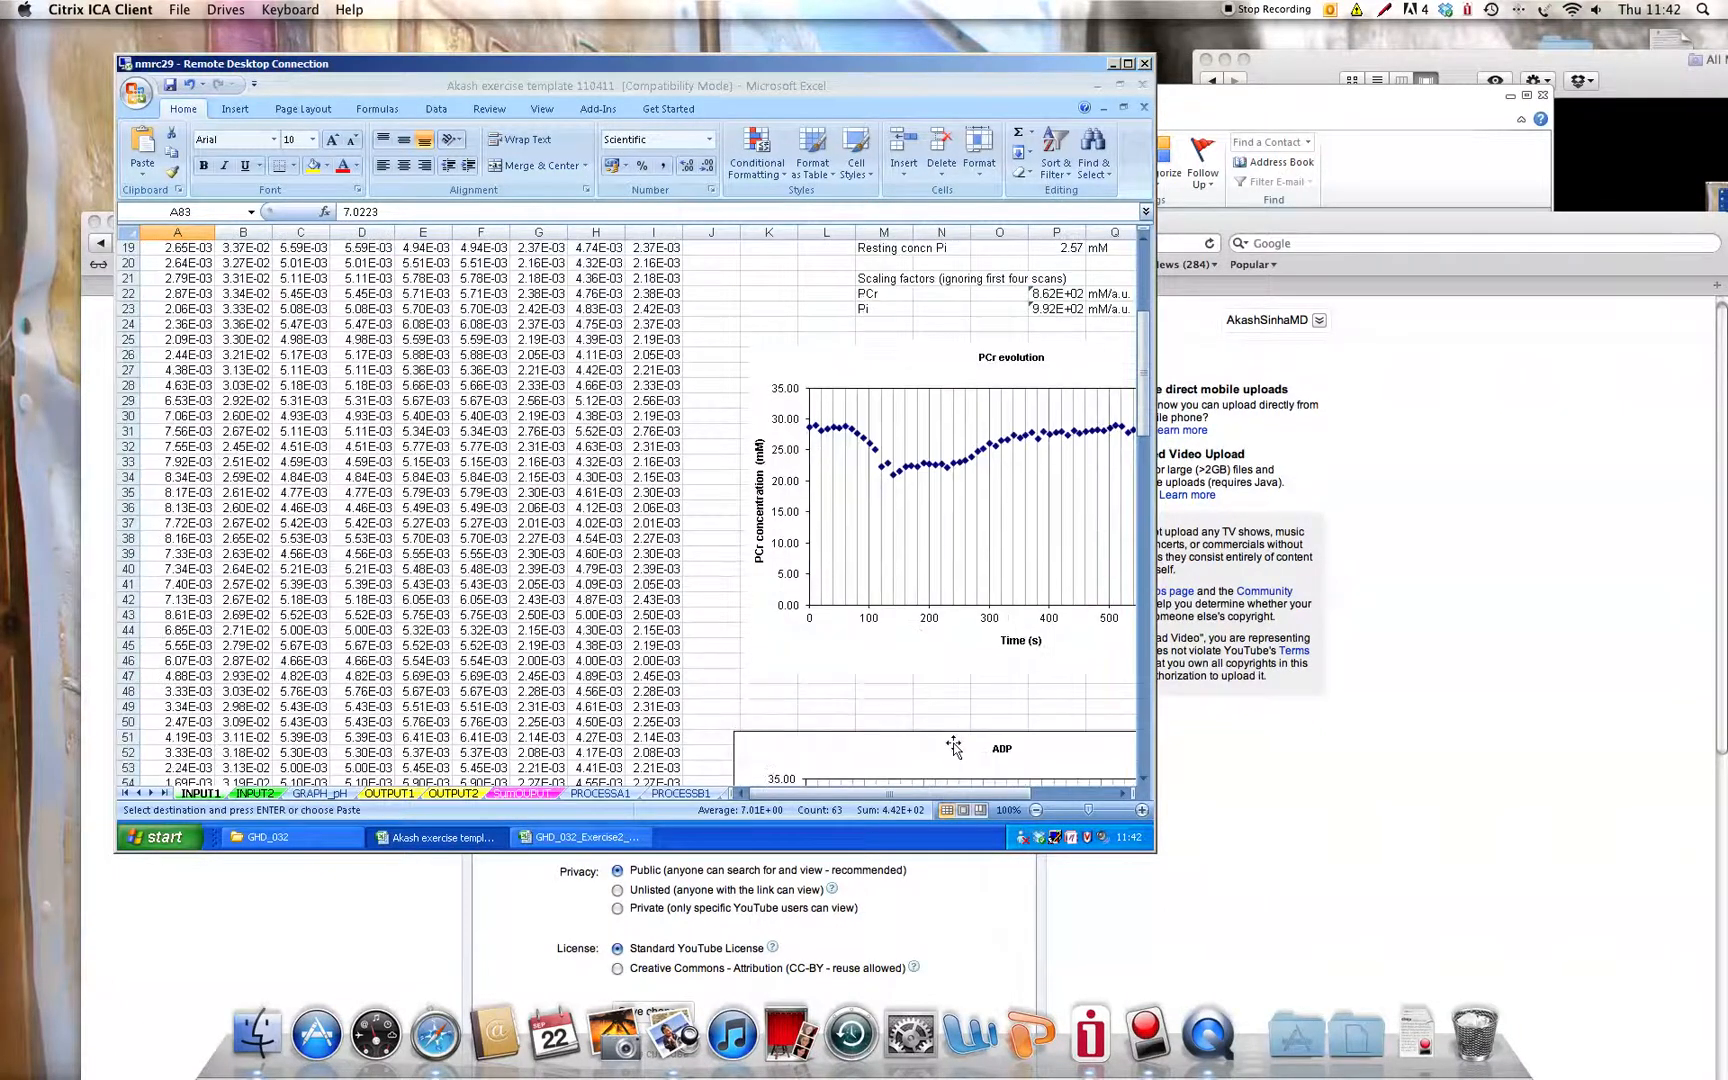
{"action": "mouse_move", "coordinate": [897, 797]}
{"action": "left_mouse_down"}
{"action": "mouse_move", "coordinate": [918, 802]}
{"action": "mouse_move", "coordinate": [888, 791]}
{"action": "left_mouse_up"}
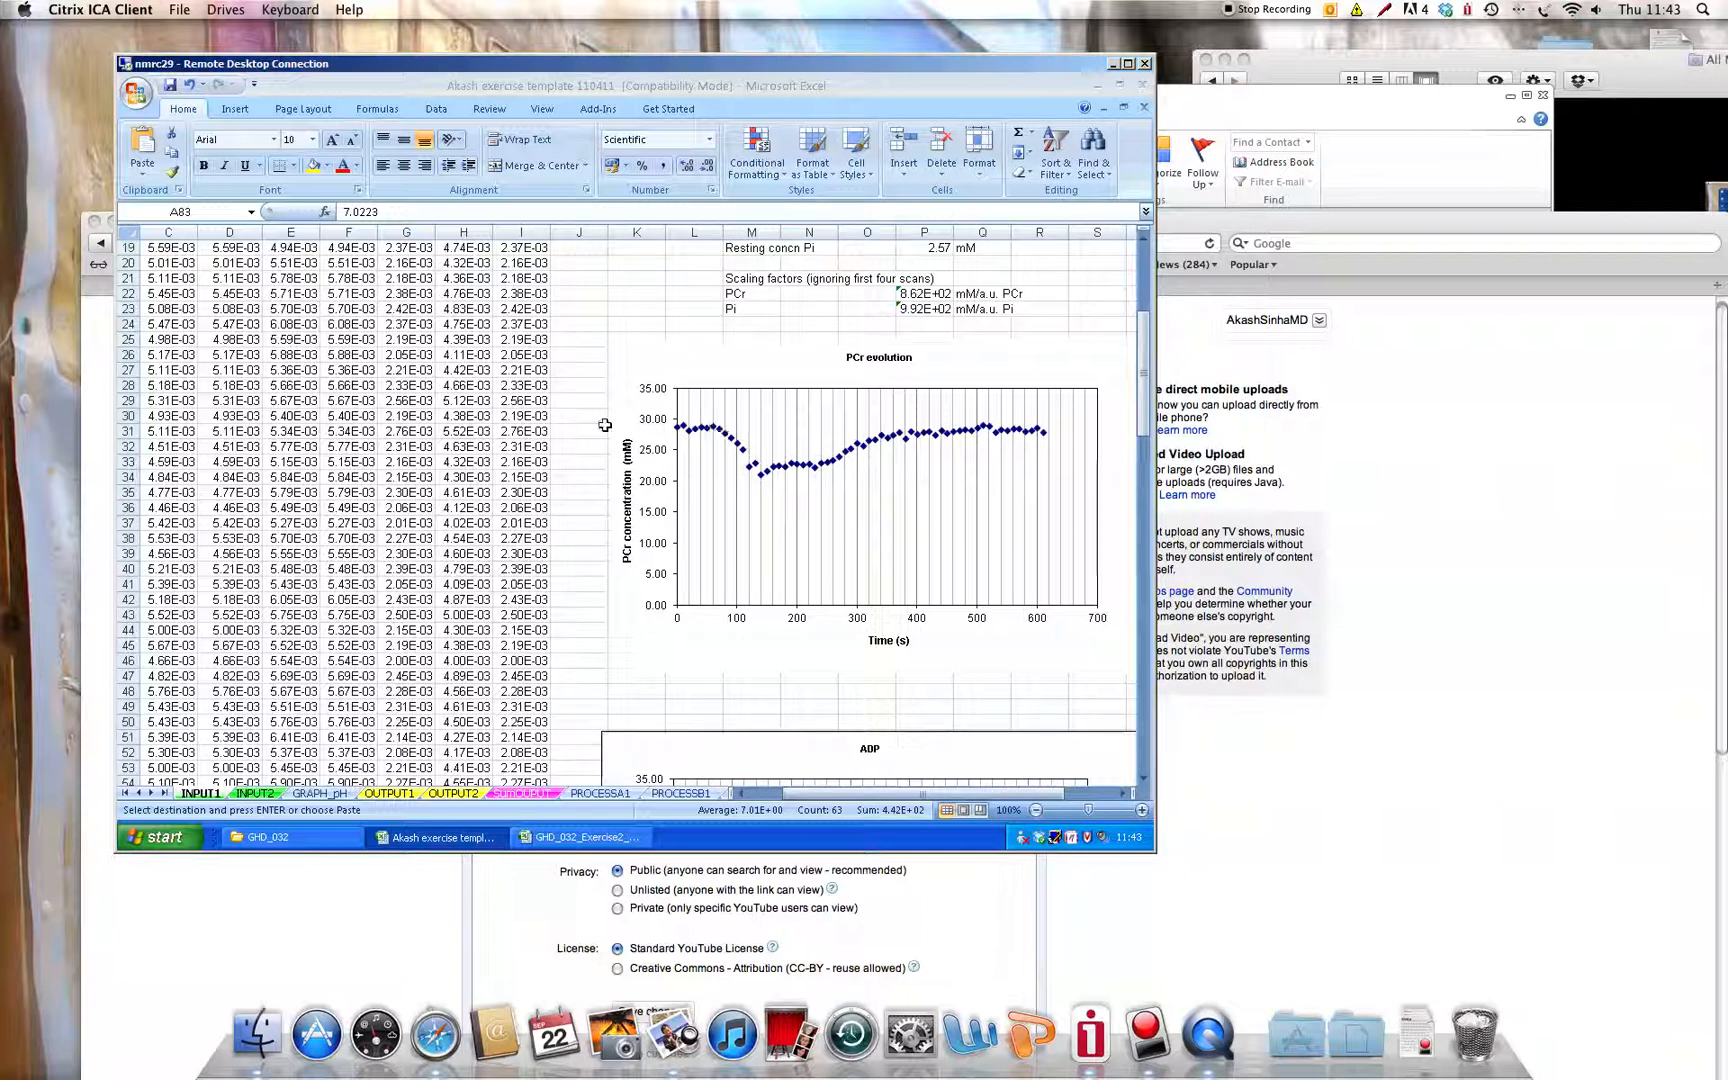
{"action": "scroll", "coordinate": [1131, 407], "scroll_direction": "up", "scroll_amount": 4}
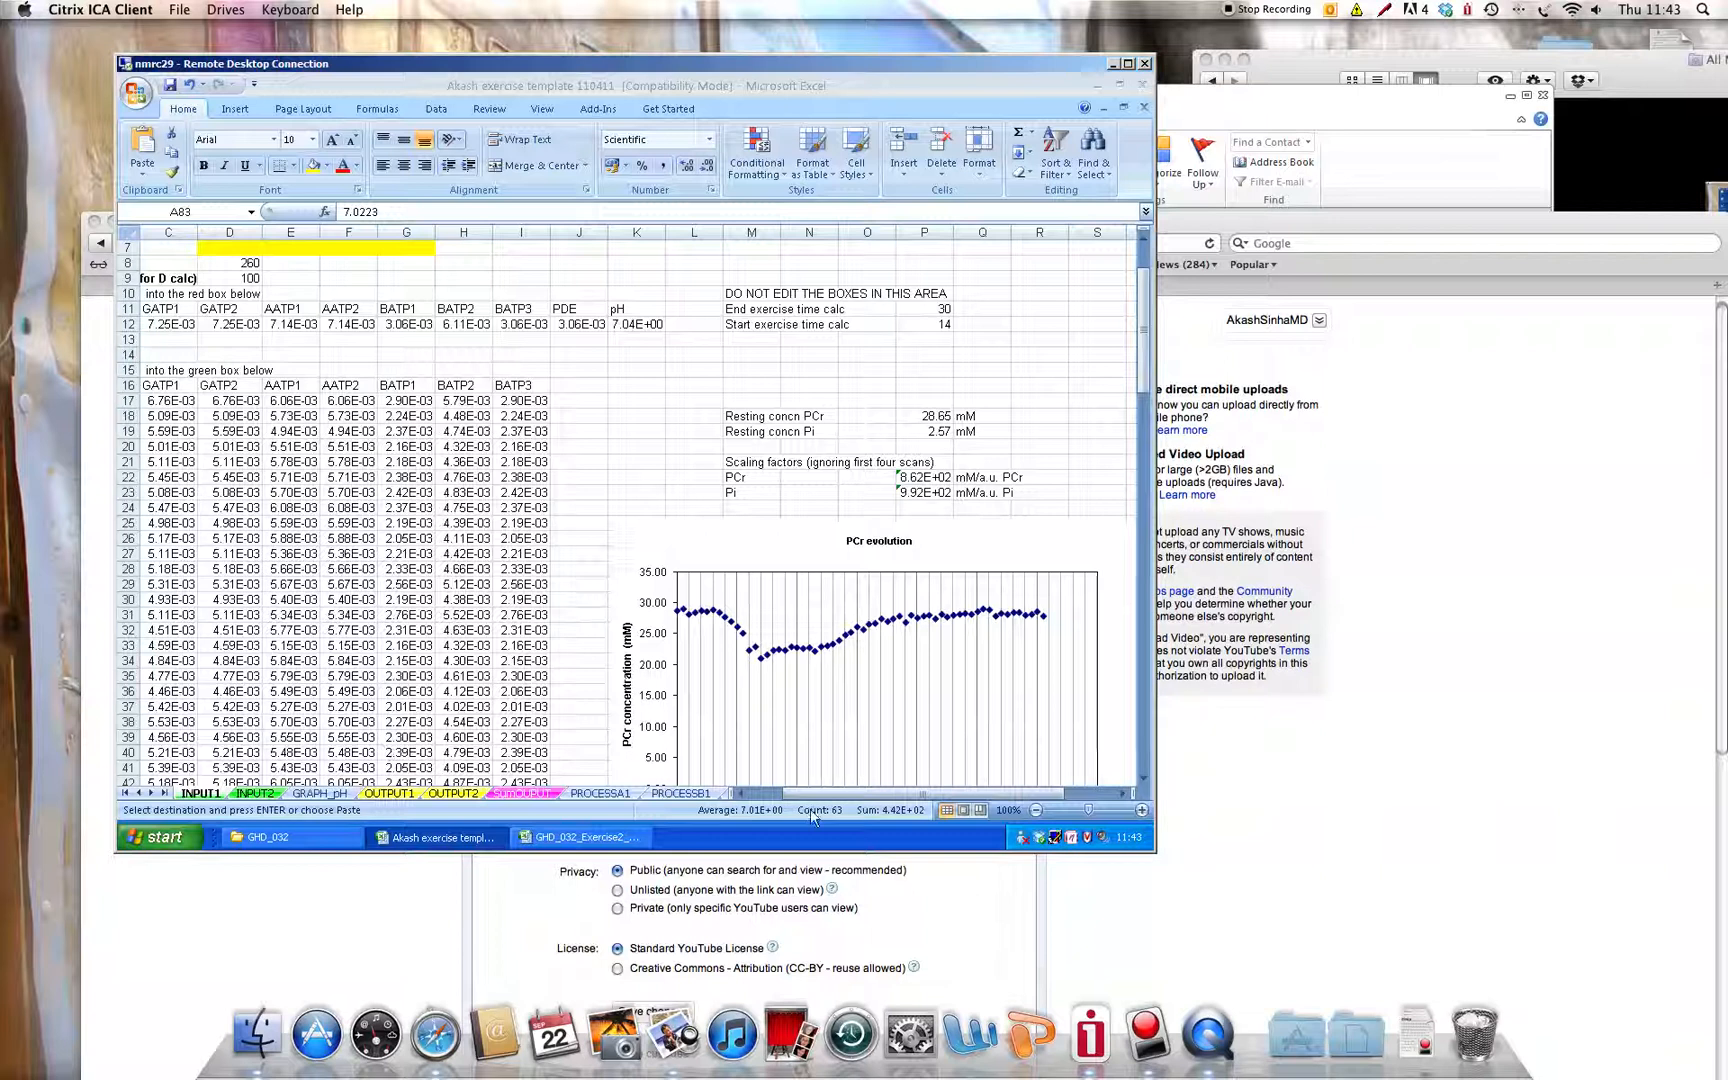
{"action": "left_click_drag", "start_coordinate": [810, 798], "coordinate": [745, 798]}
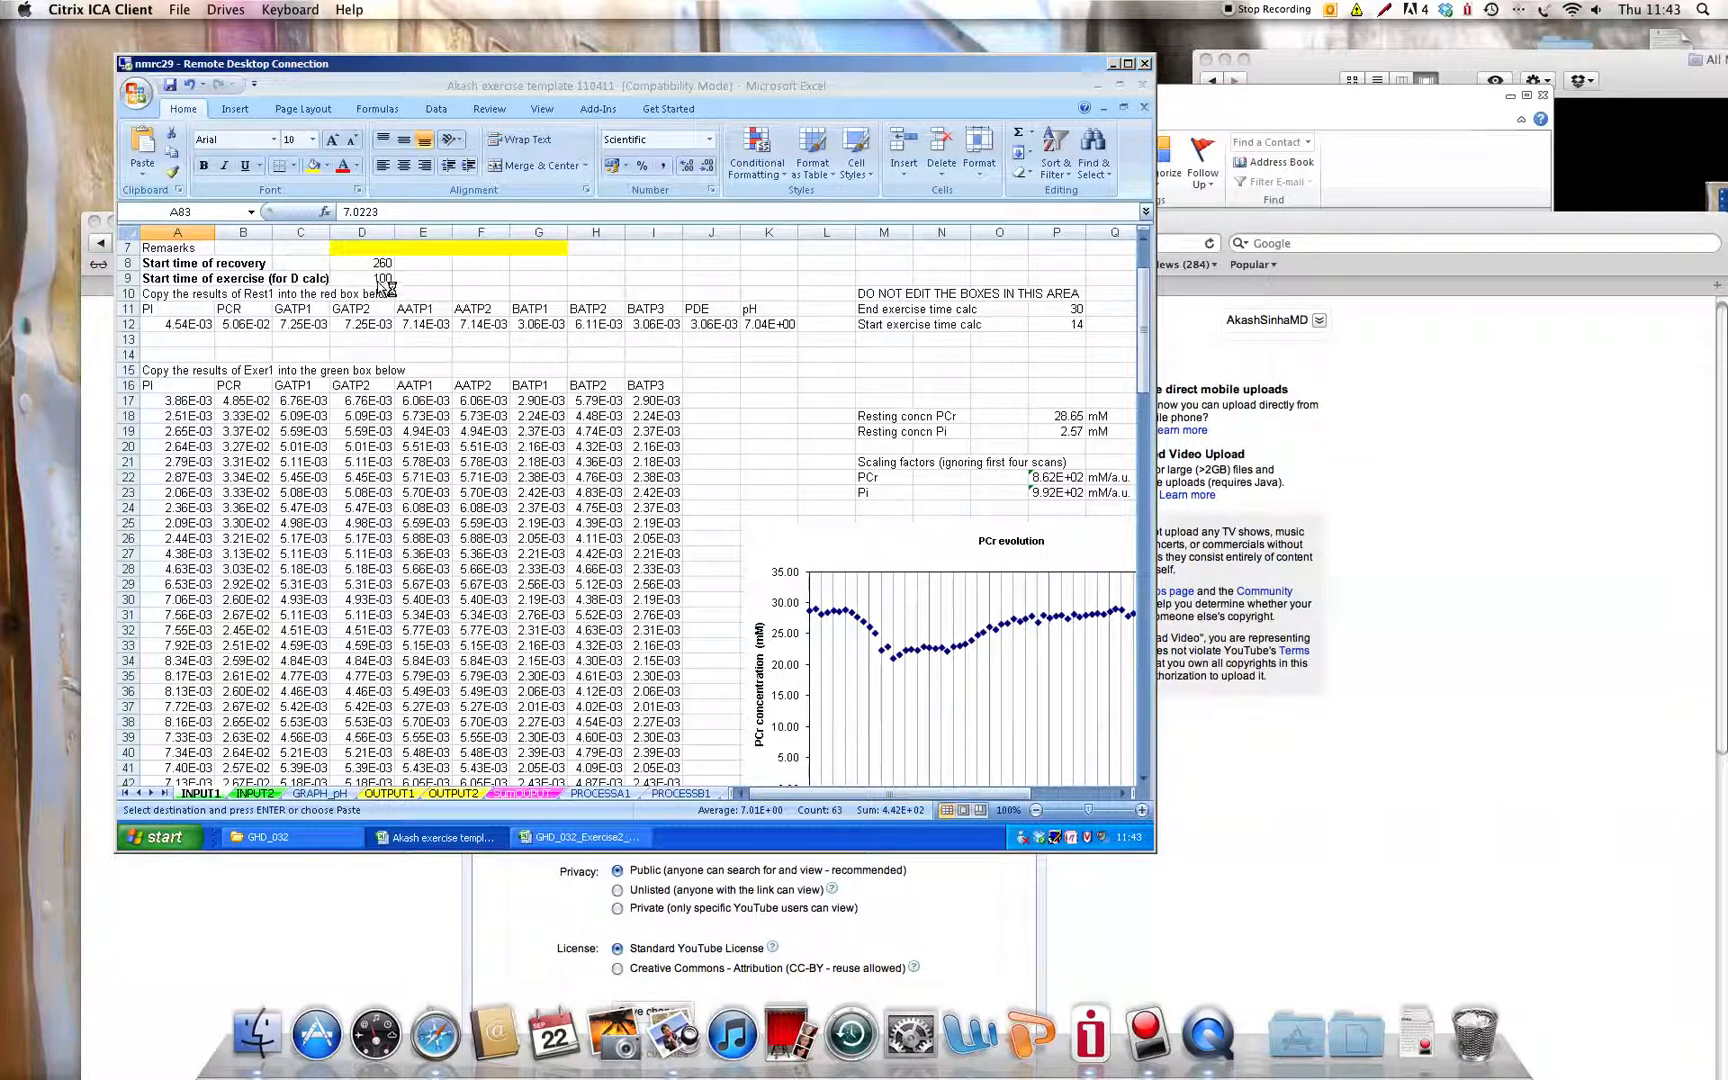
{"action": "left_click", "coordinate": [381, 280]}
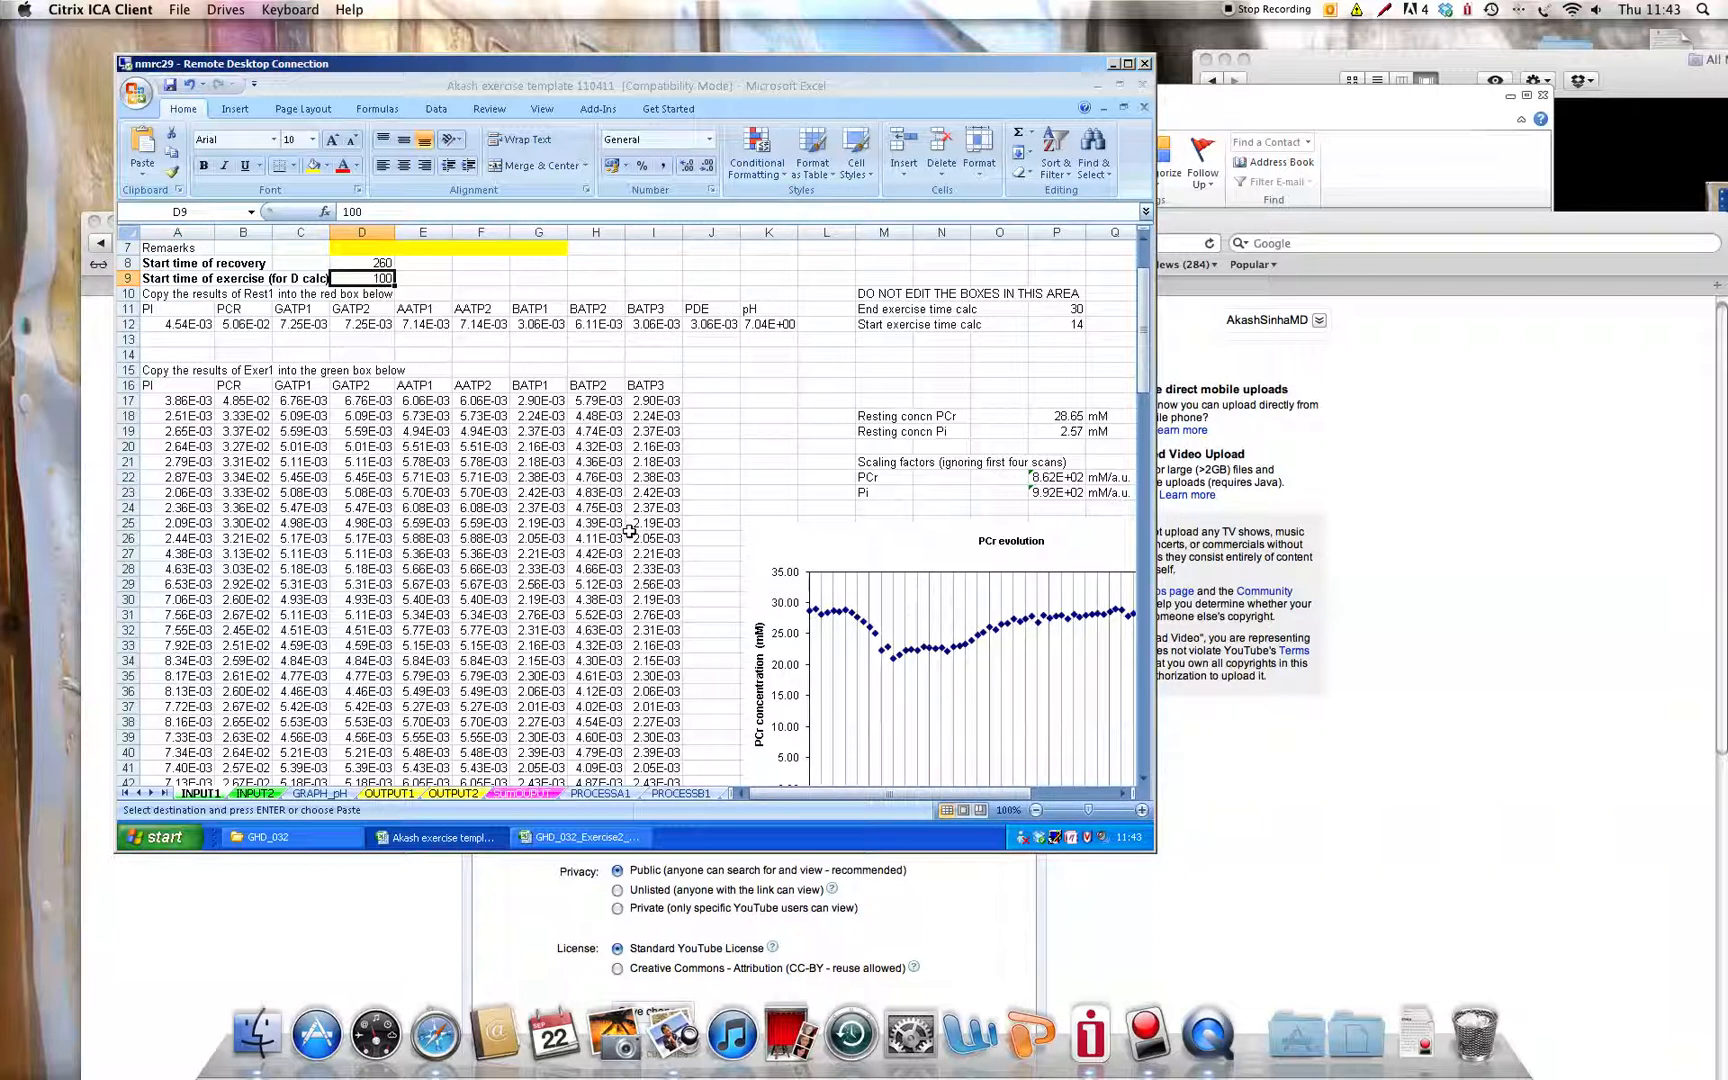
{"action": "type", "text": "60"}
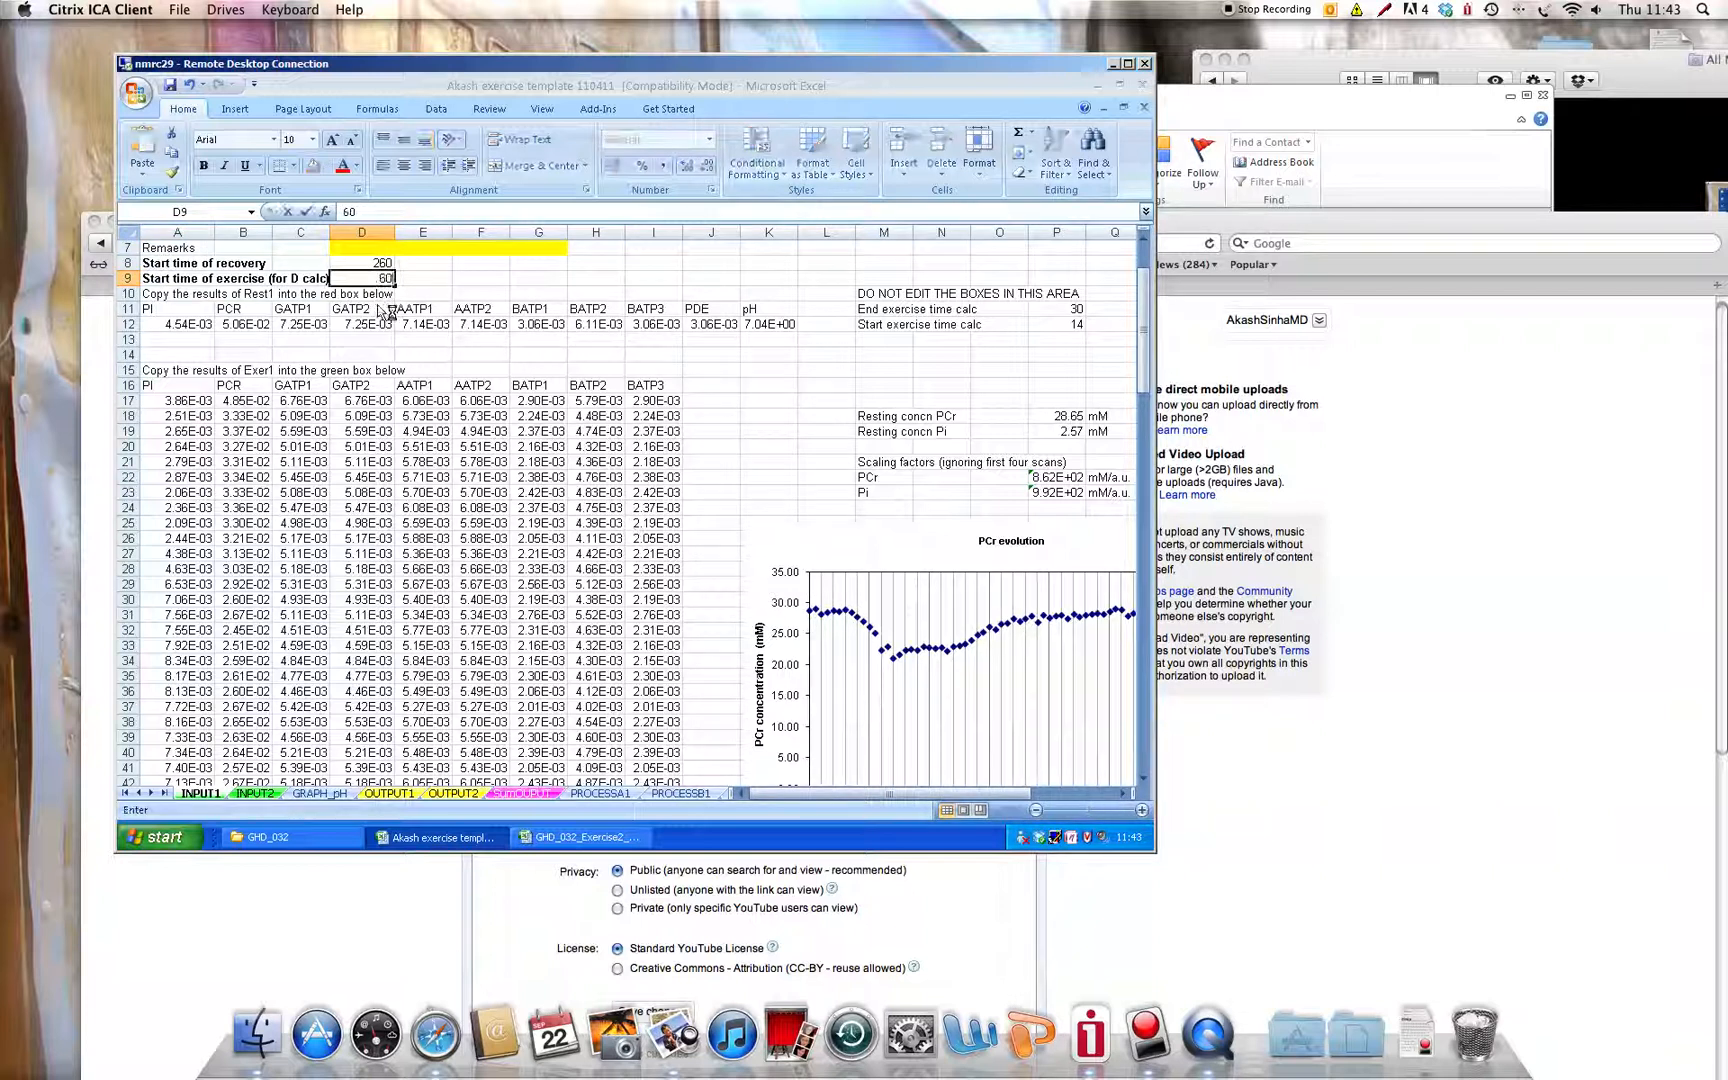
{"action": "left_click", "coordinate": [374, 261]}
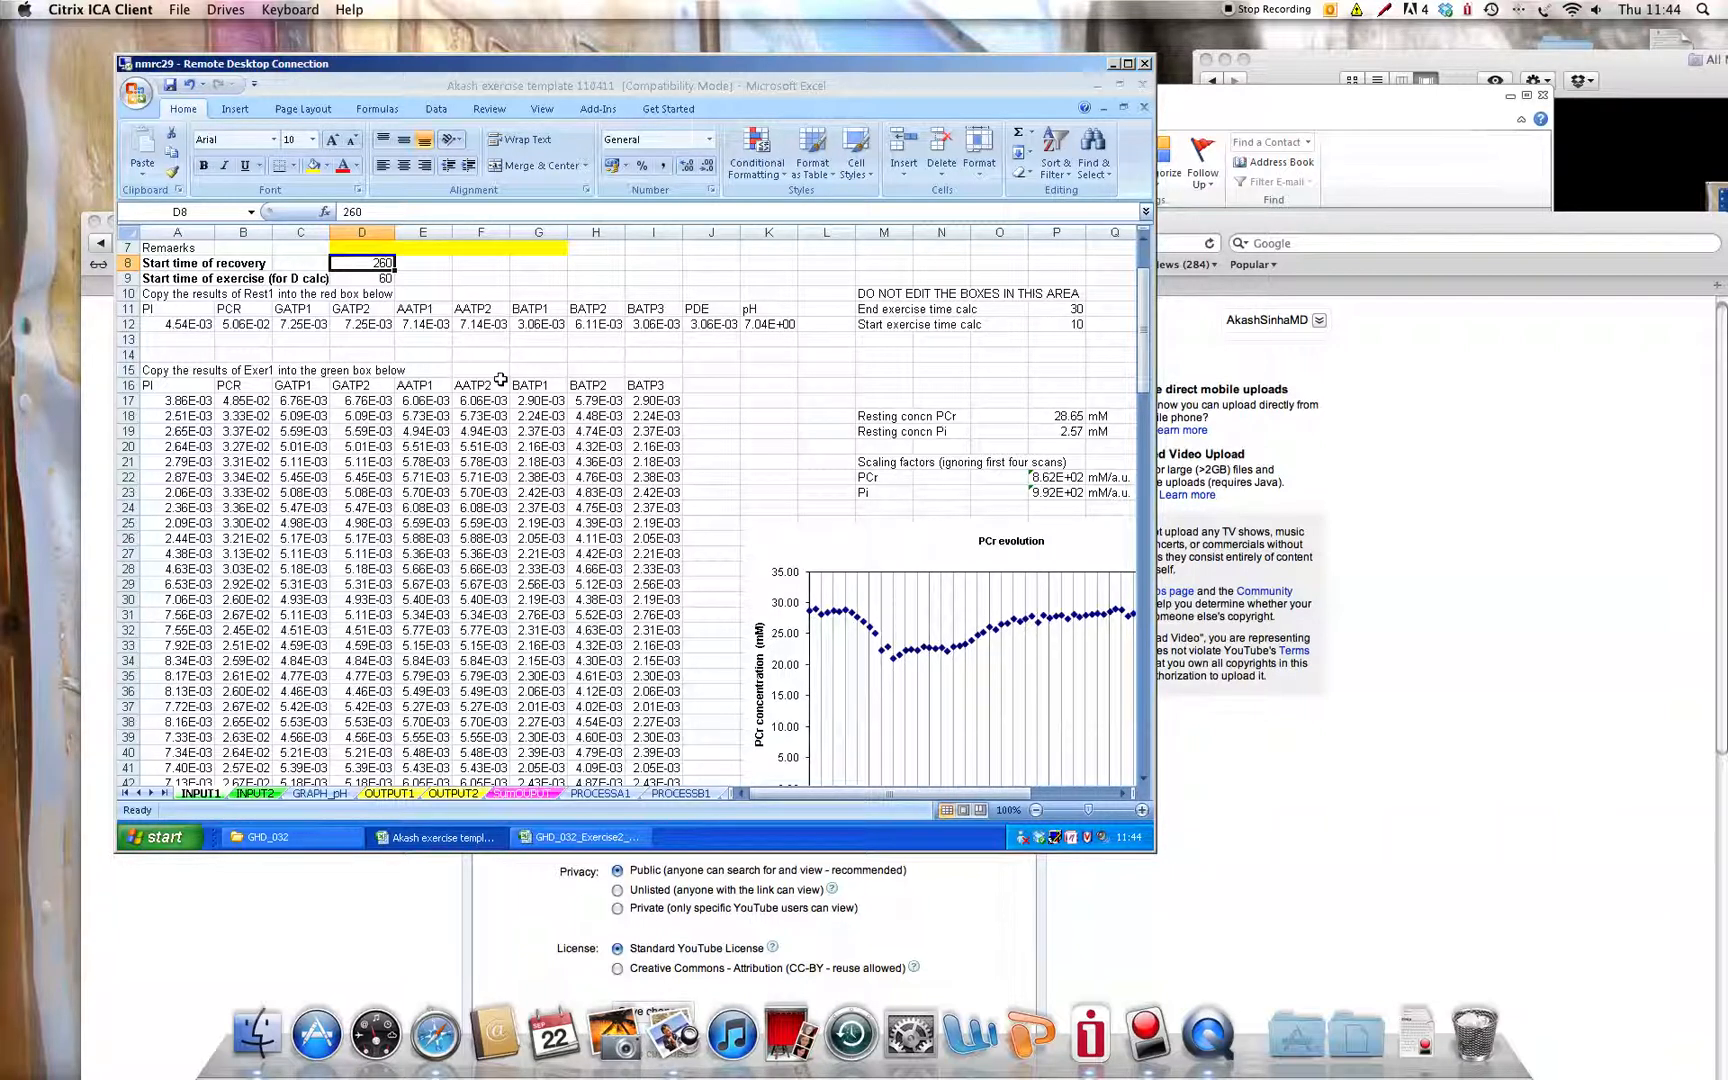
{"action": "type", "text": "140"}
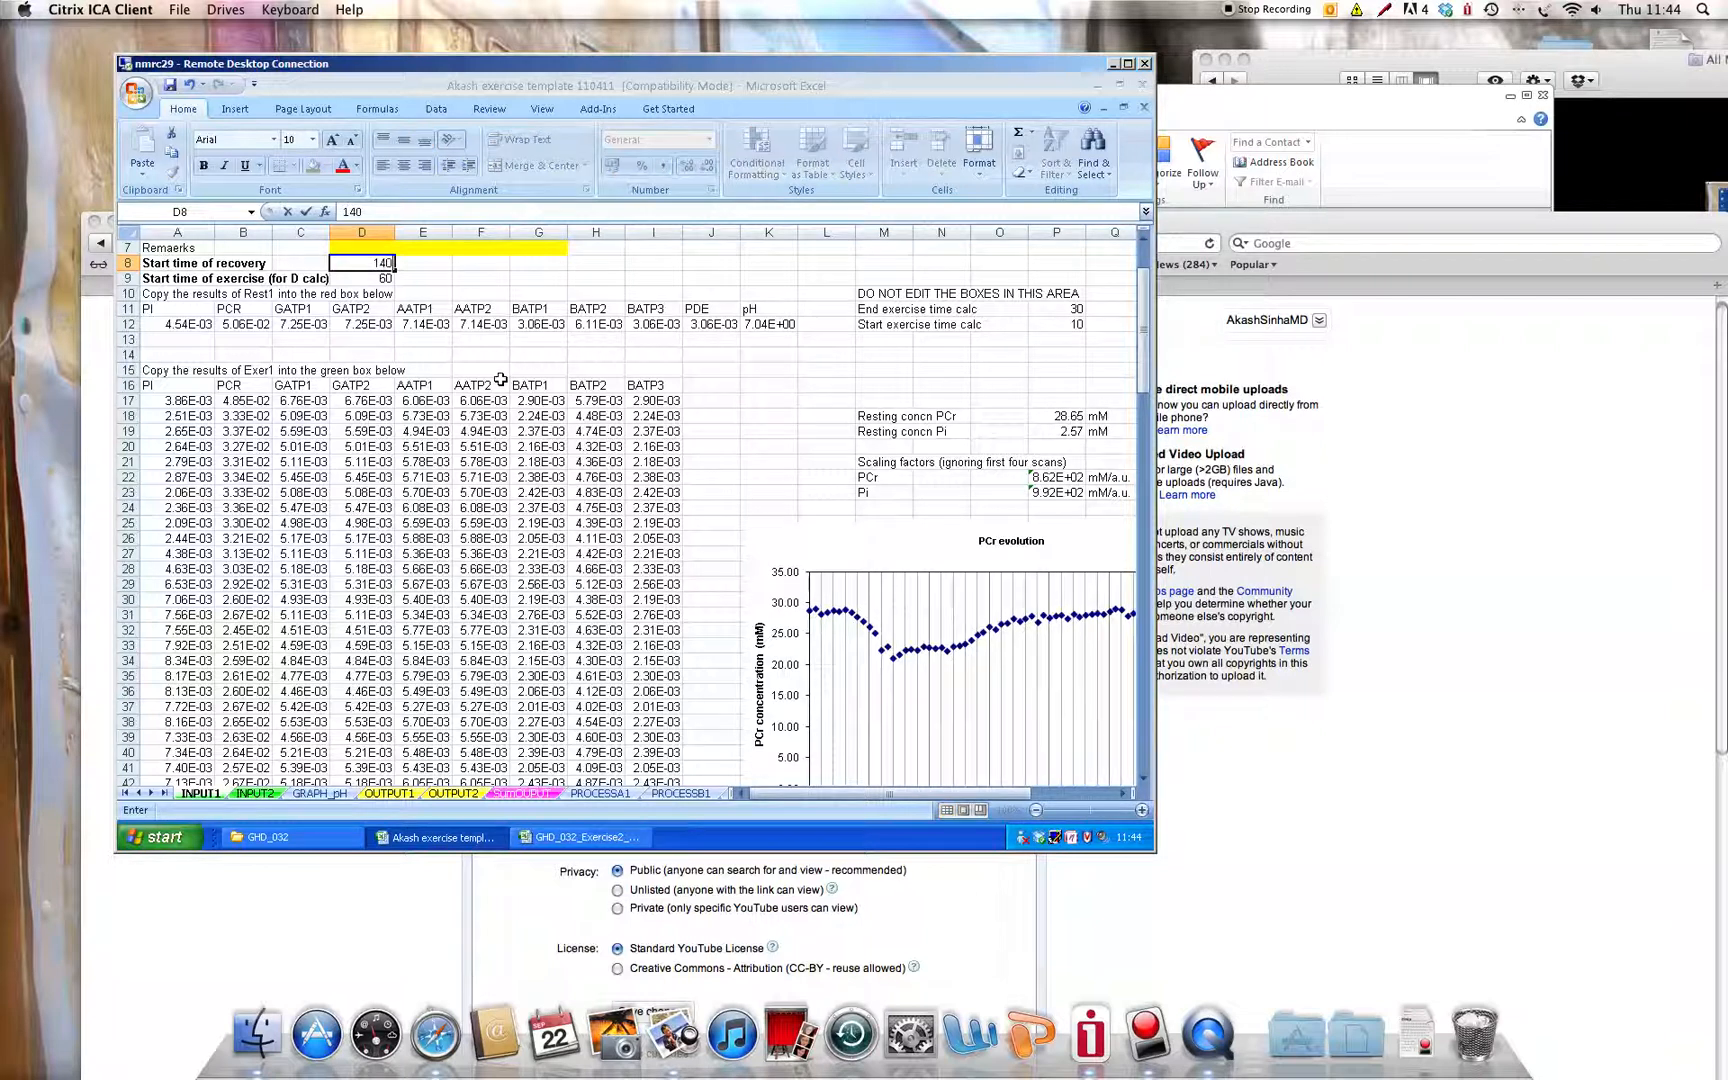
On INPUT2, set the start time of exercise to 80 and the start time of recovery to 270.
{"action": "left_click", "coordinate": [256, 794]}
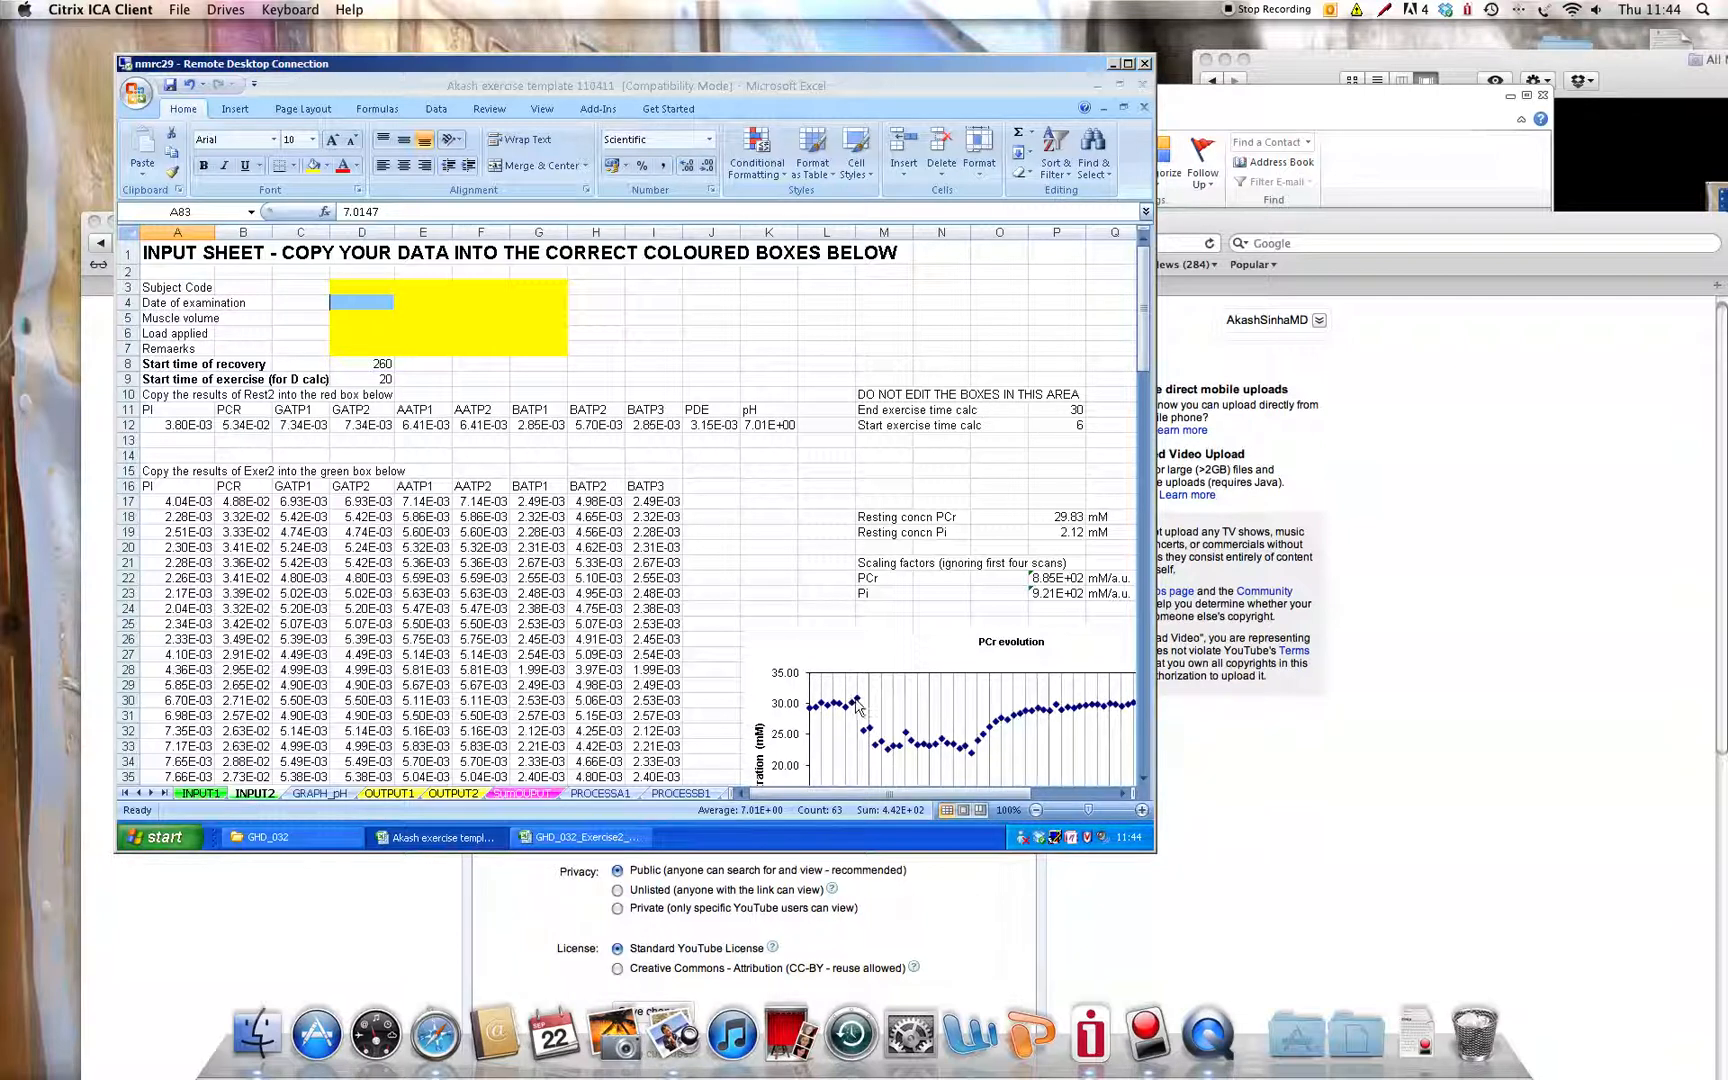
{"action": "left_click", "coordinate": [393, 383]}
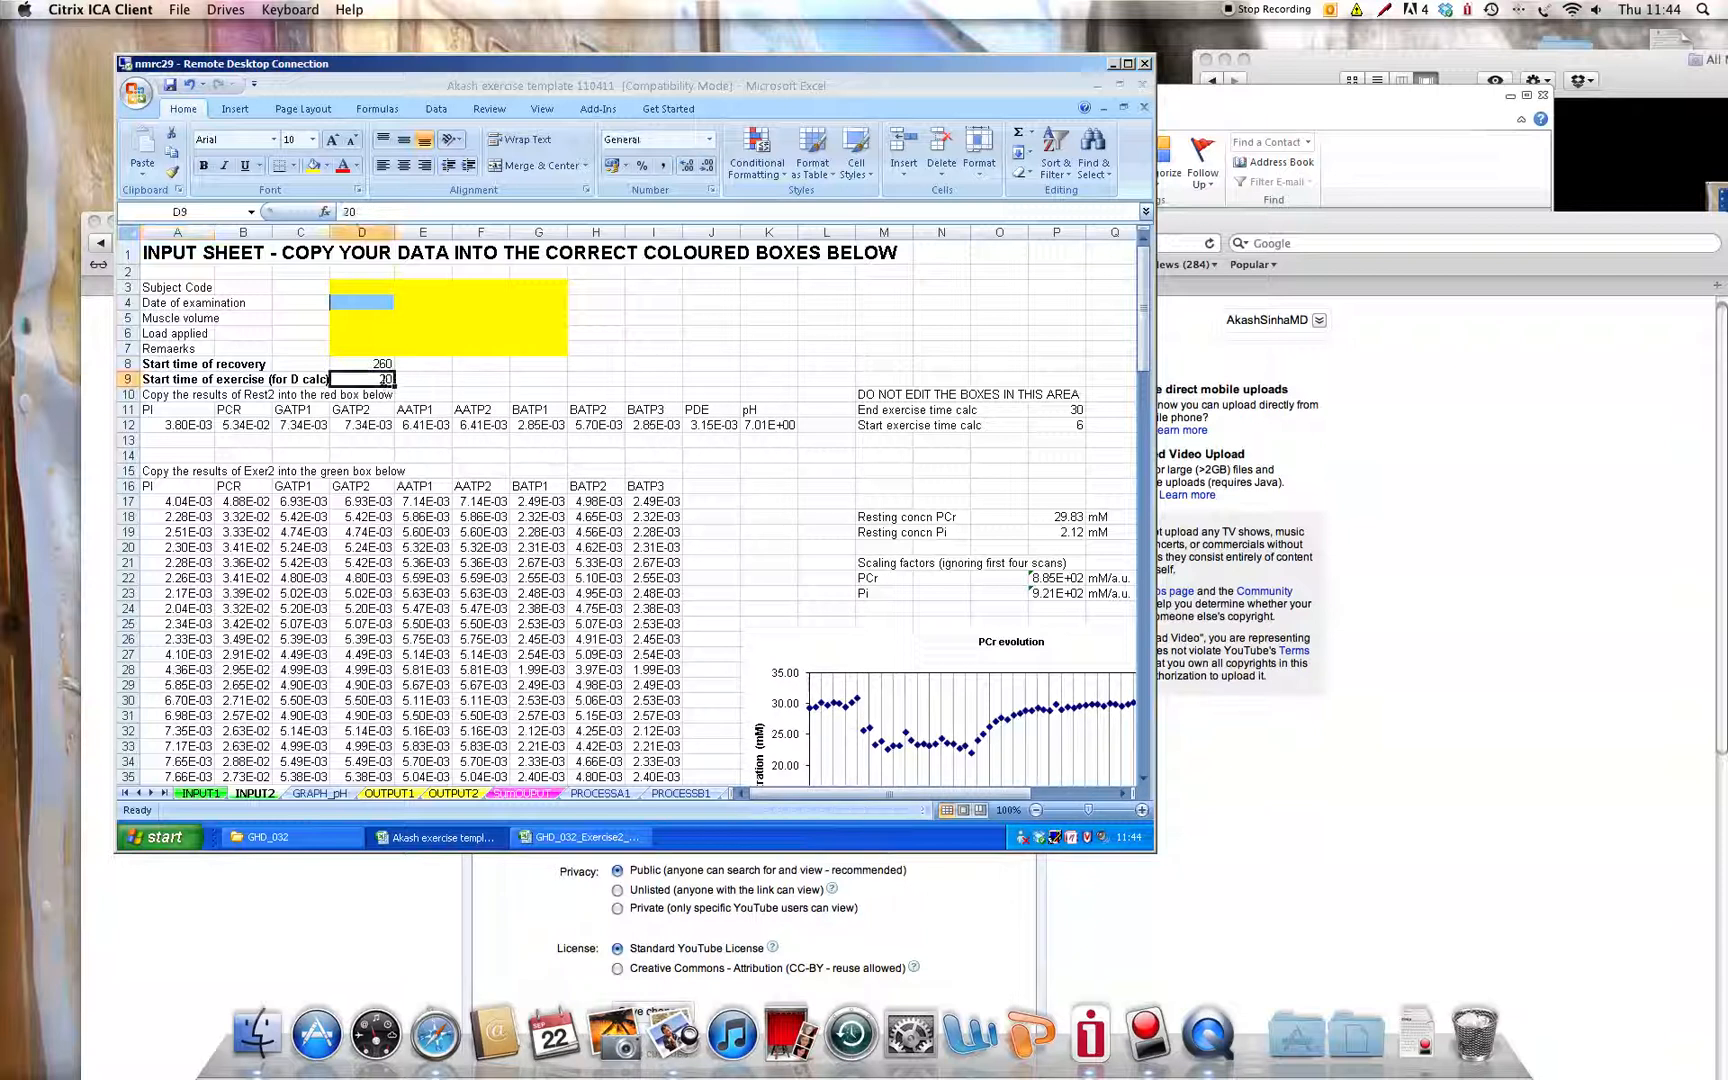
{"action": "type", "text": "80"}
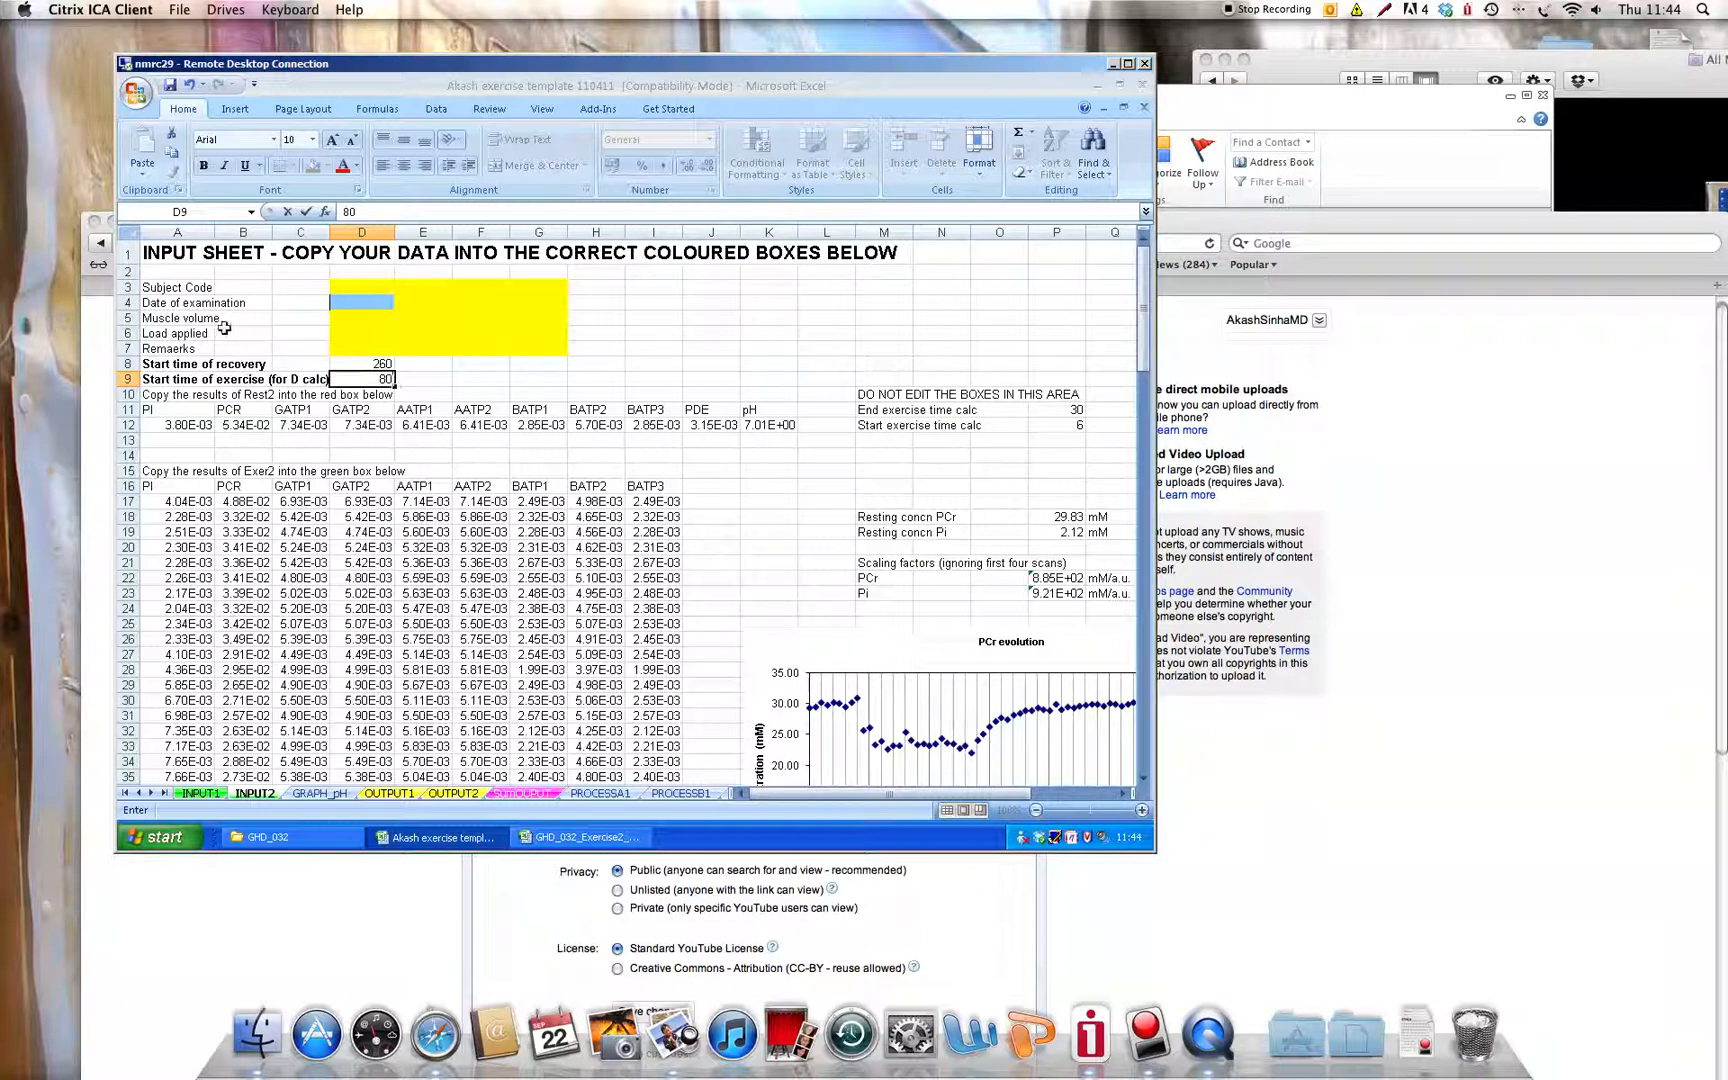
{"action": "left_click", "coordinate": [375, 364]}
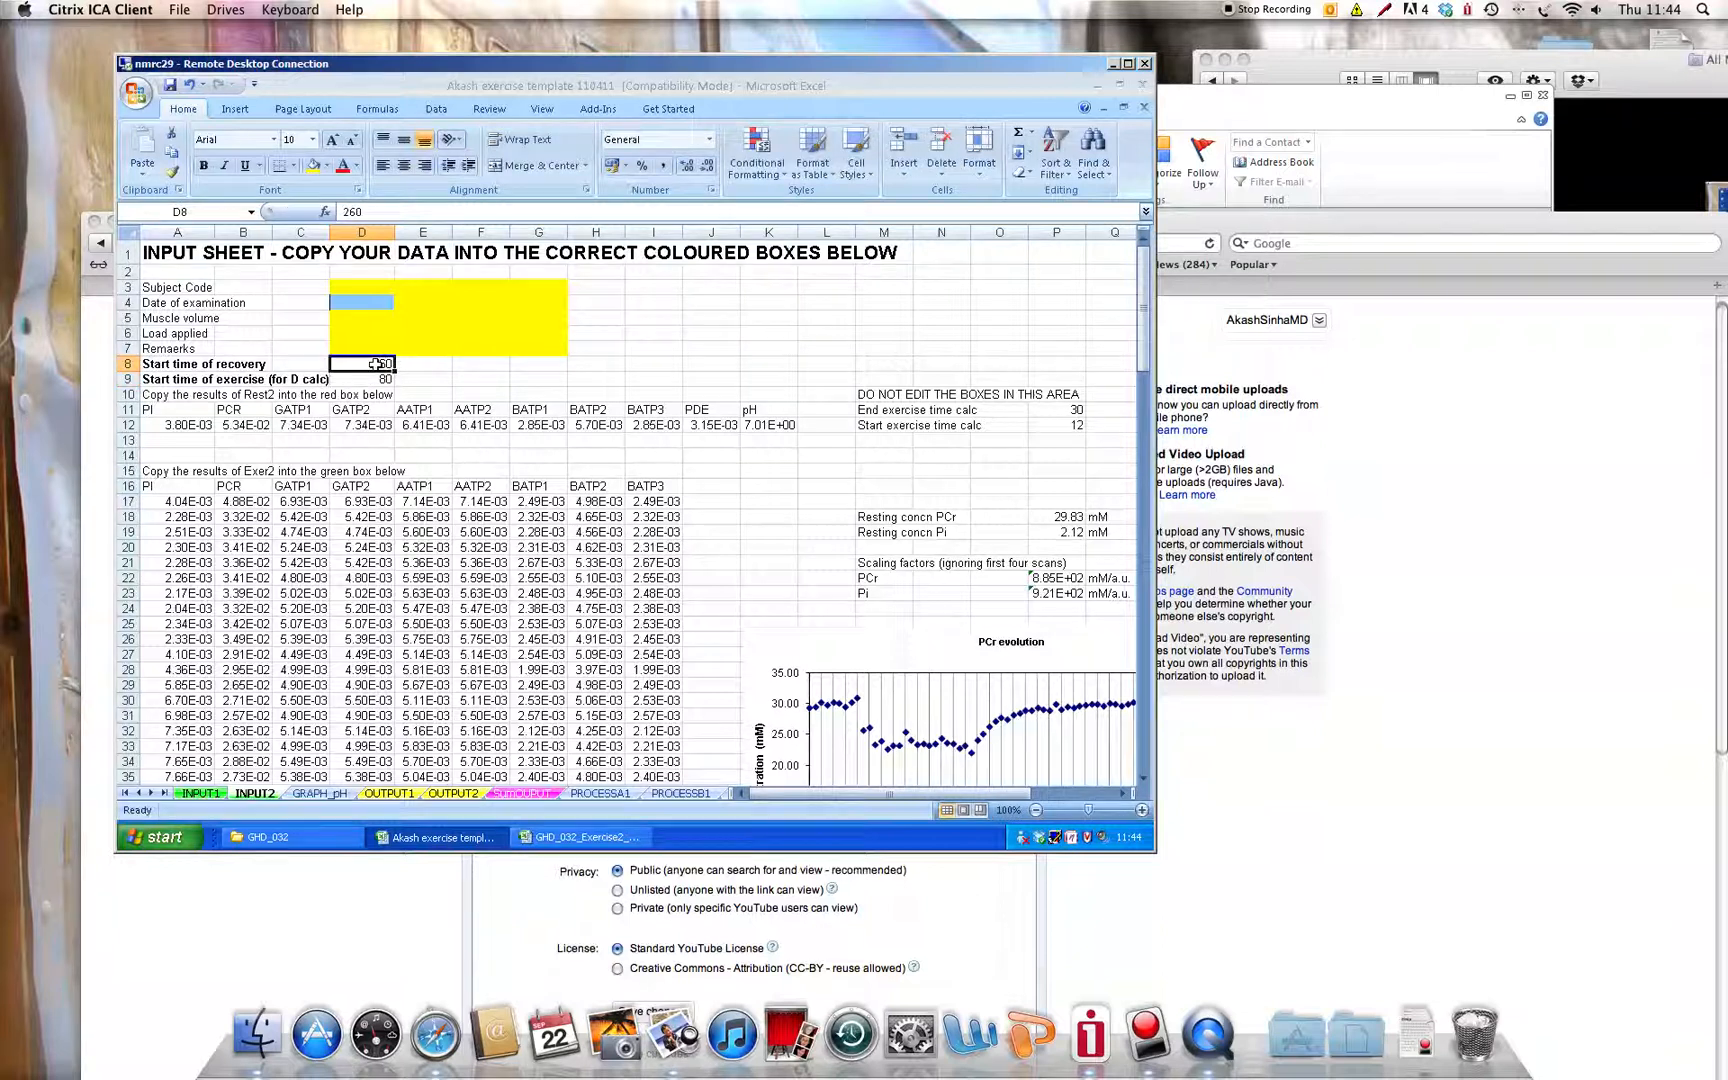
{"action": "type", "text": "270"}
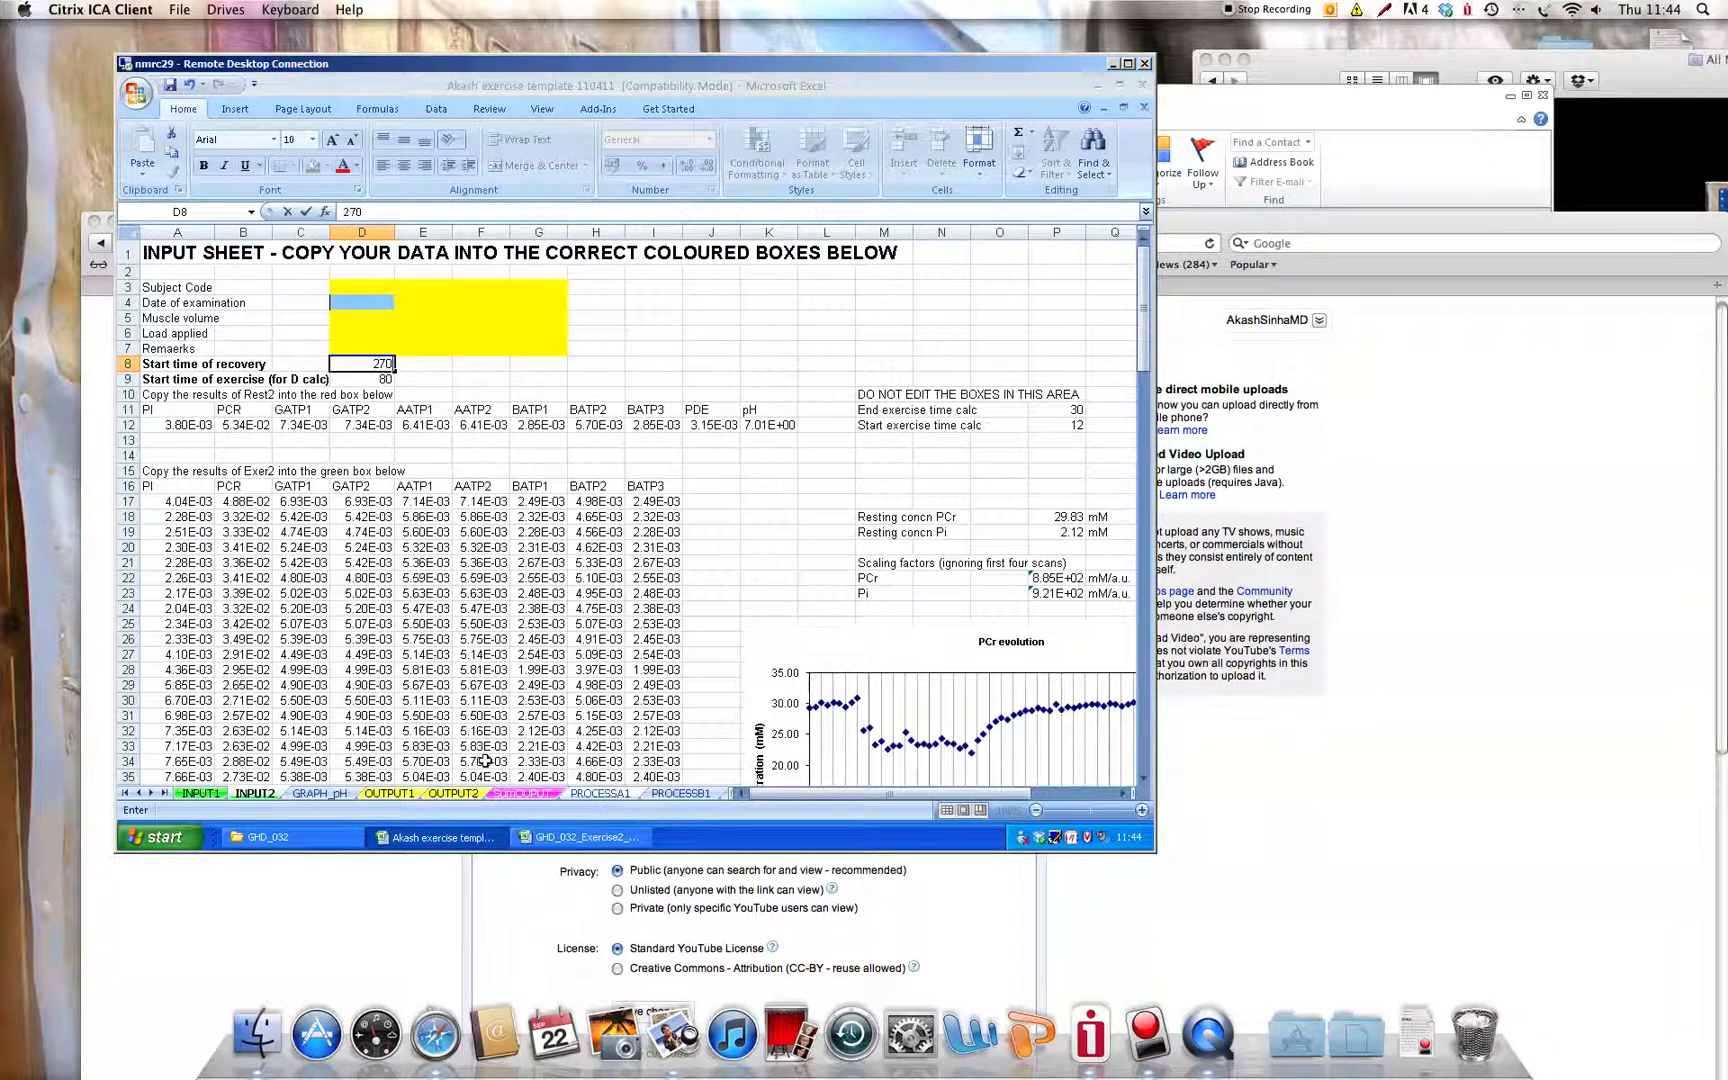
Run Solver on PROCESSA1 to minimise the PCr recovery model's SUM in R11, keep the solution and check the PCr goodness of fit.
{"action": "left_click", "coordinate": [600, 793]}
{"action": "left_click_drag", "start_coordinate": [756, 794], "coordinate": [901, 797]}
{"action": "left_click", "coordinate": [820, 794]}
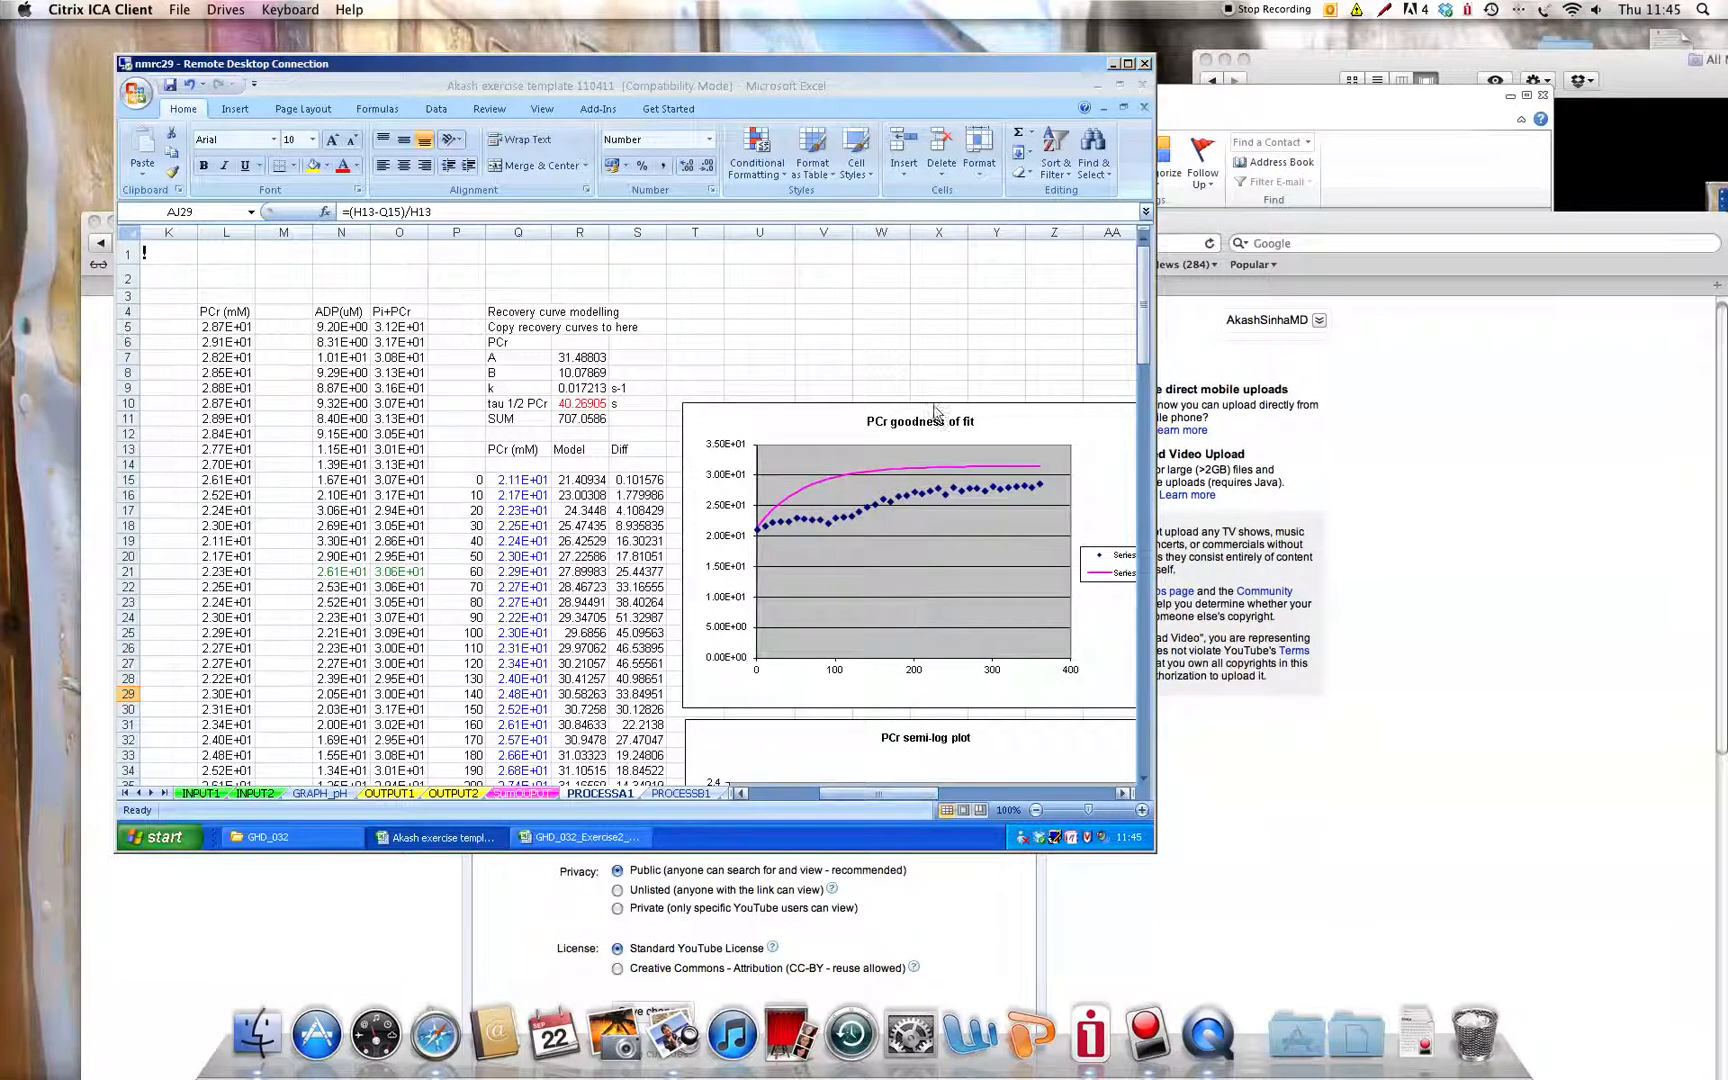
{"action": "left_click", "coordinate": [438, 110]}
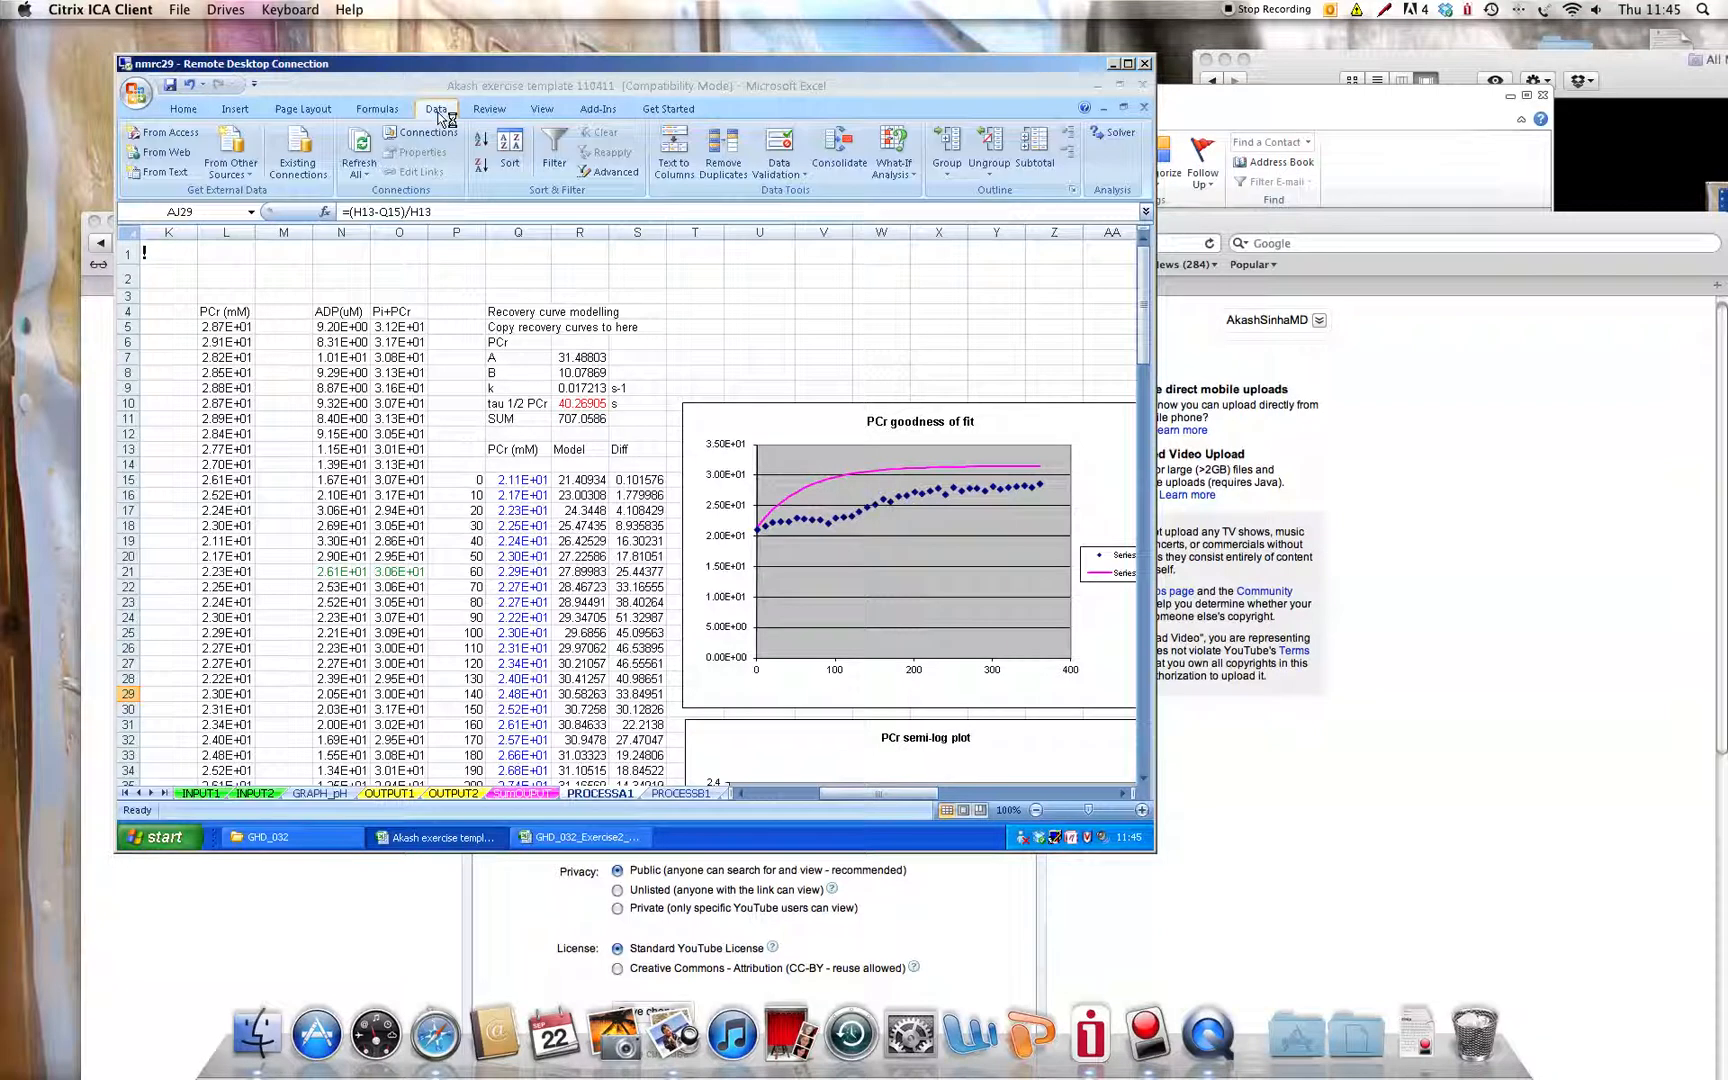
{"action": "left_click", "coordinate": [1115, 133]}
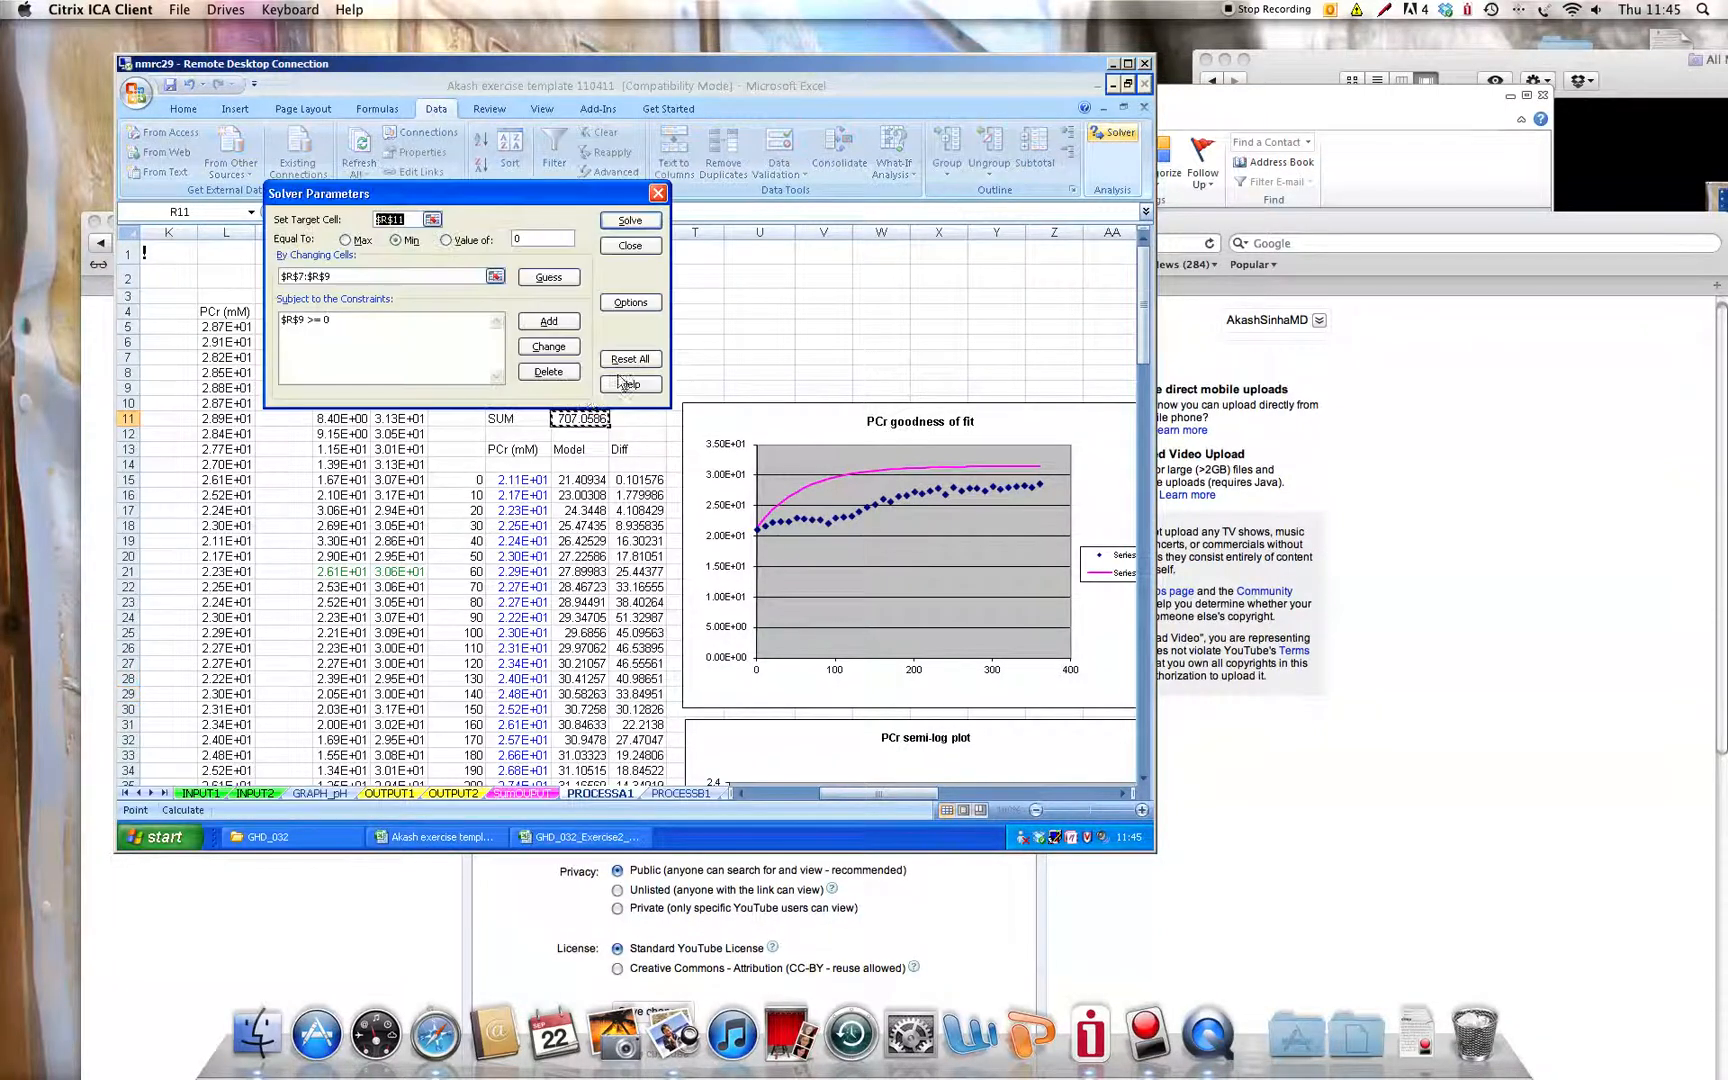
{"action": "left_click", "coordinate": [622, 221]}
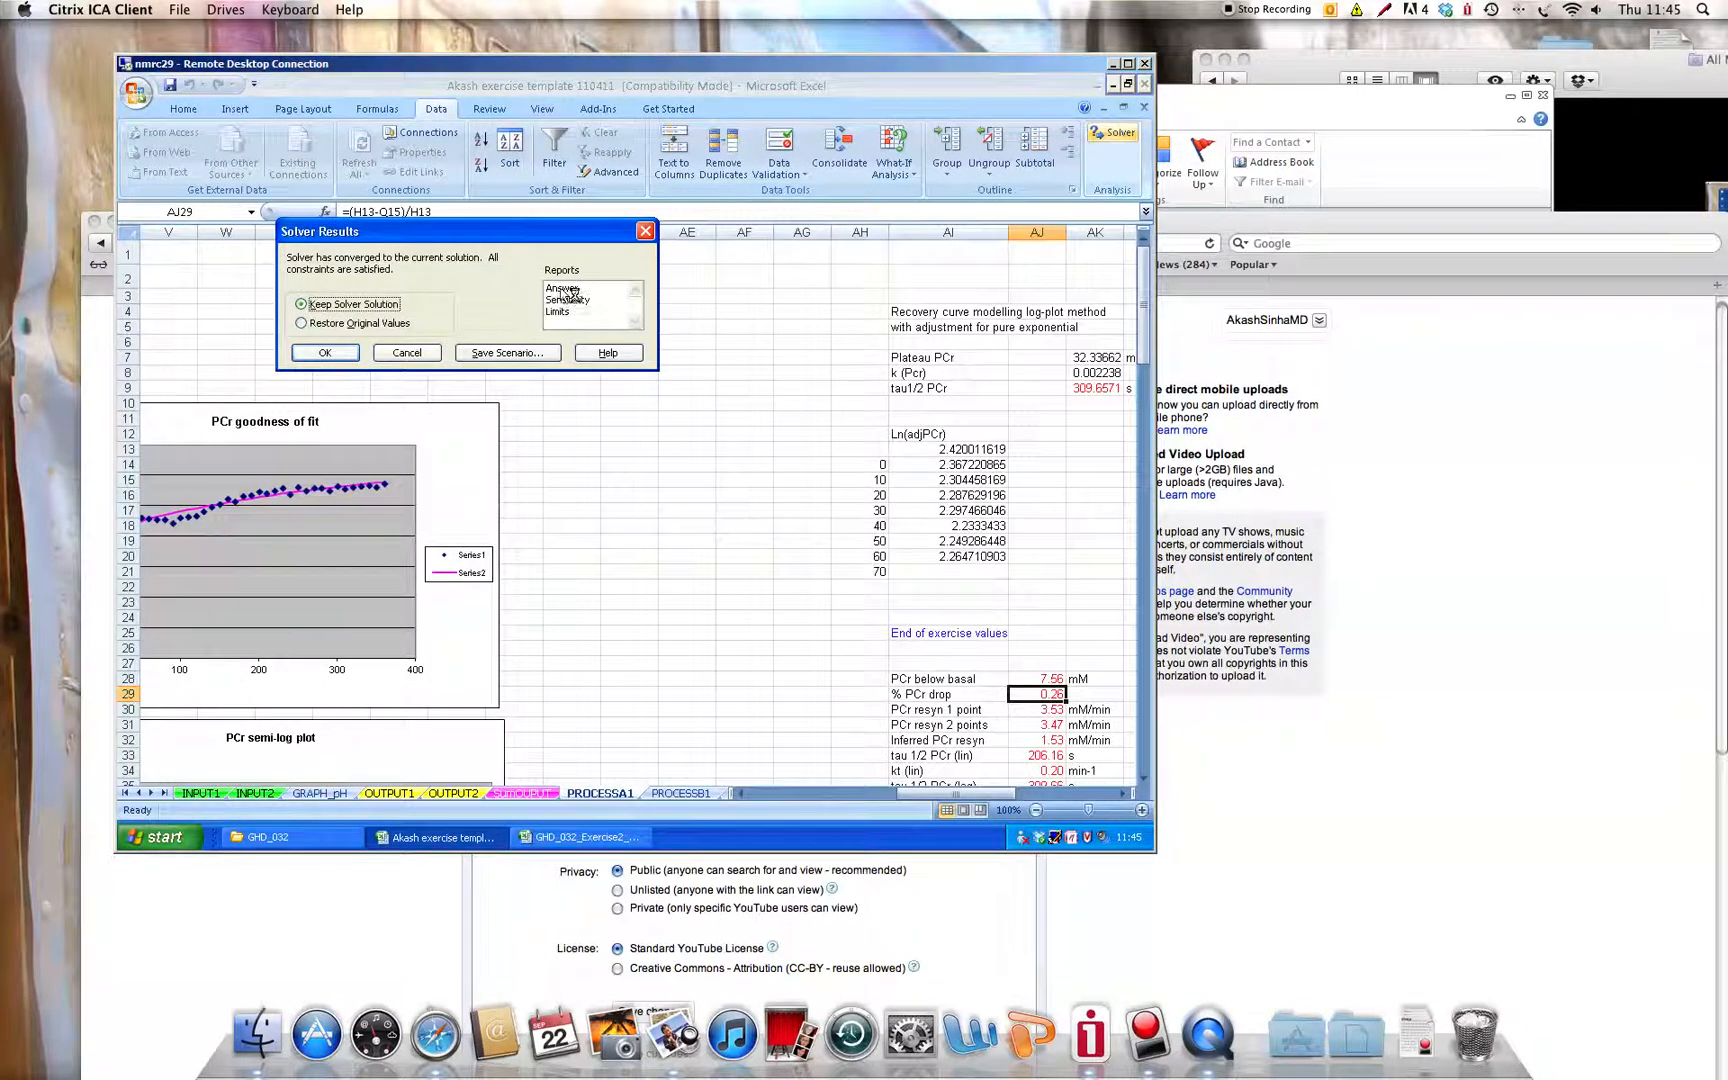
{"action": "left_click", "coordinate": [345, 352]}
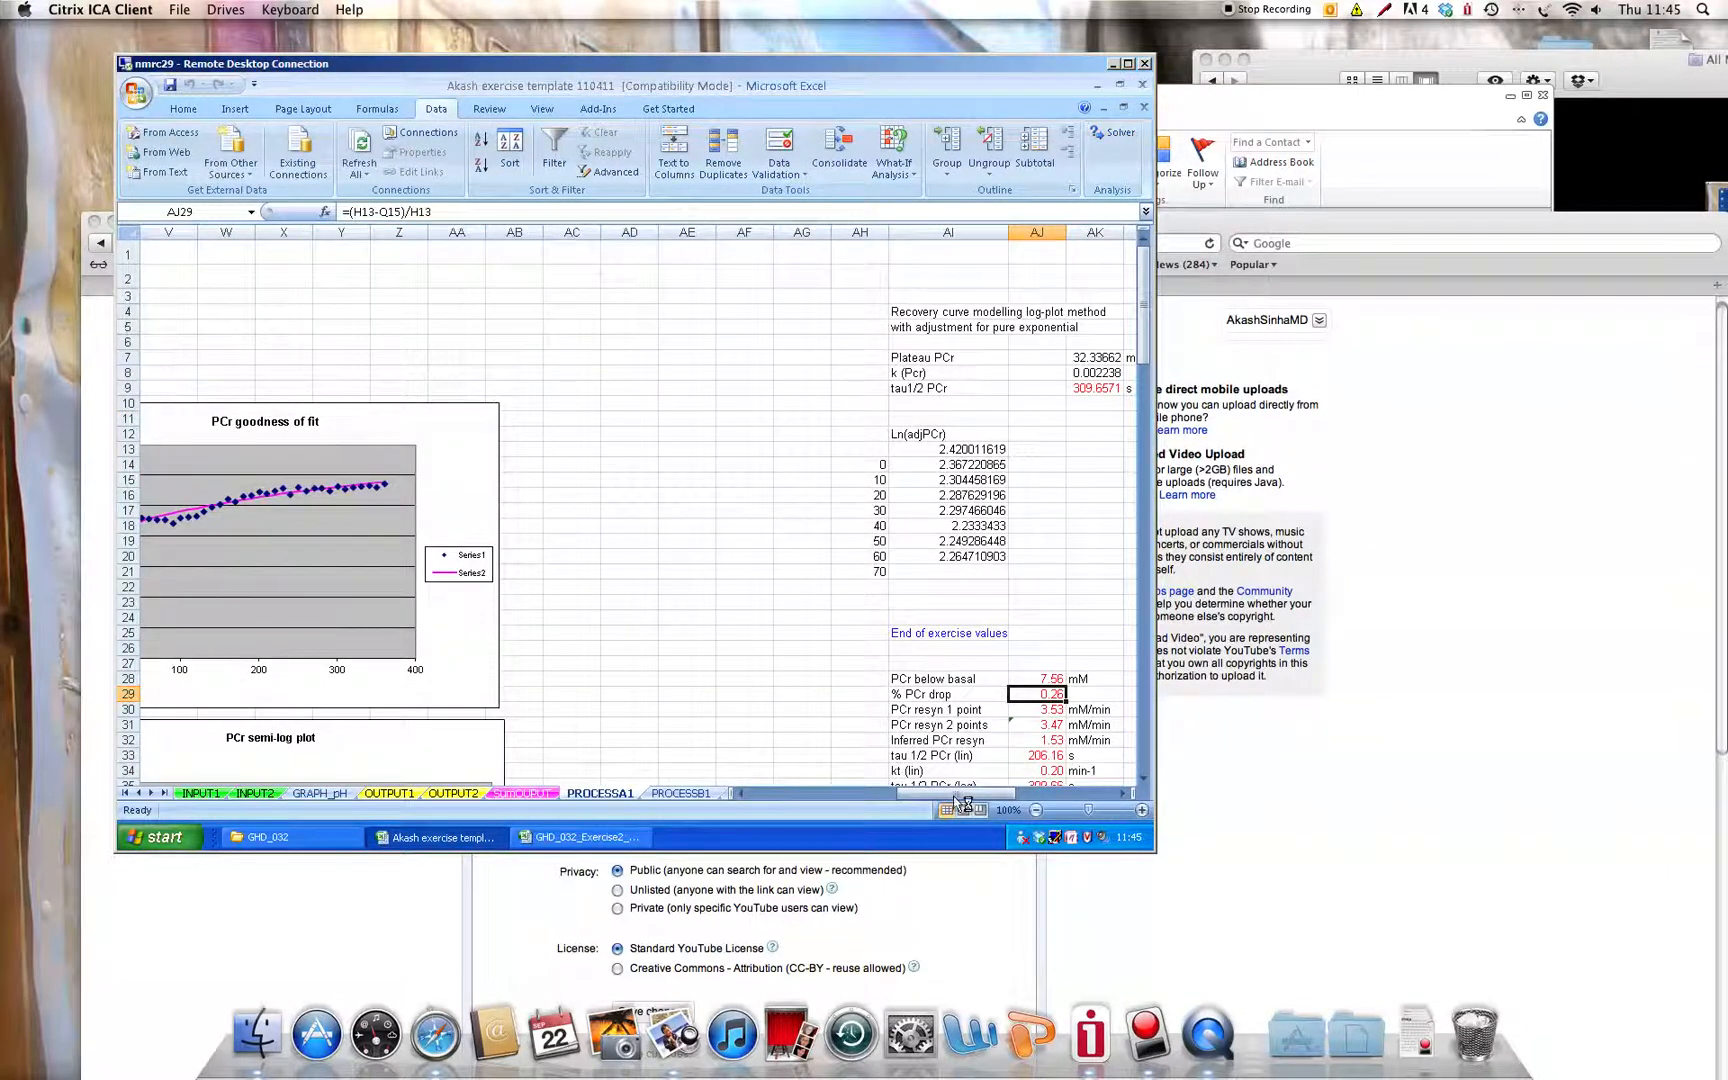
{"action": "left_click_drag", "start_coordinate": [962, 800], "coordinate": [920, 800]}
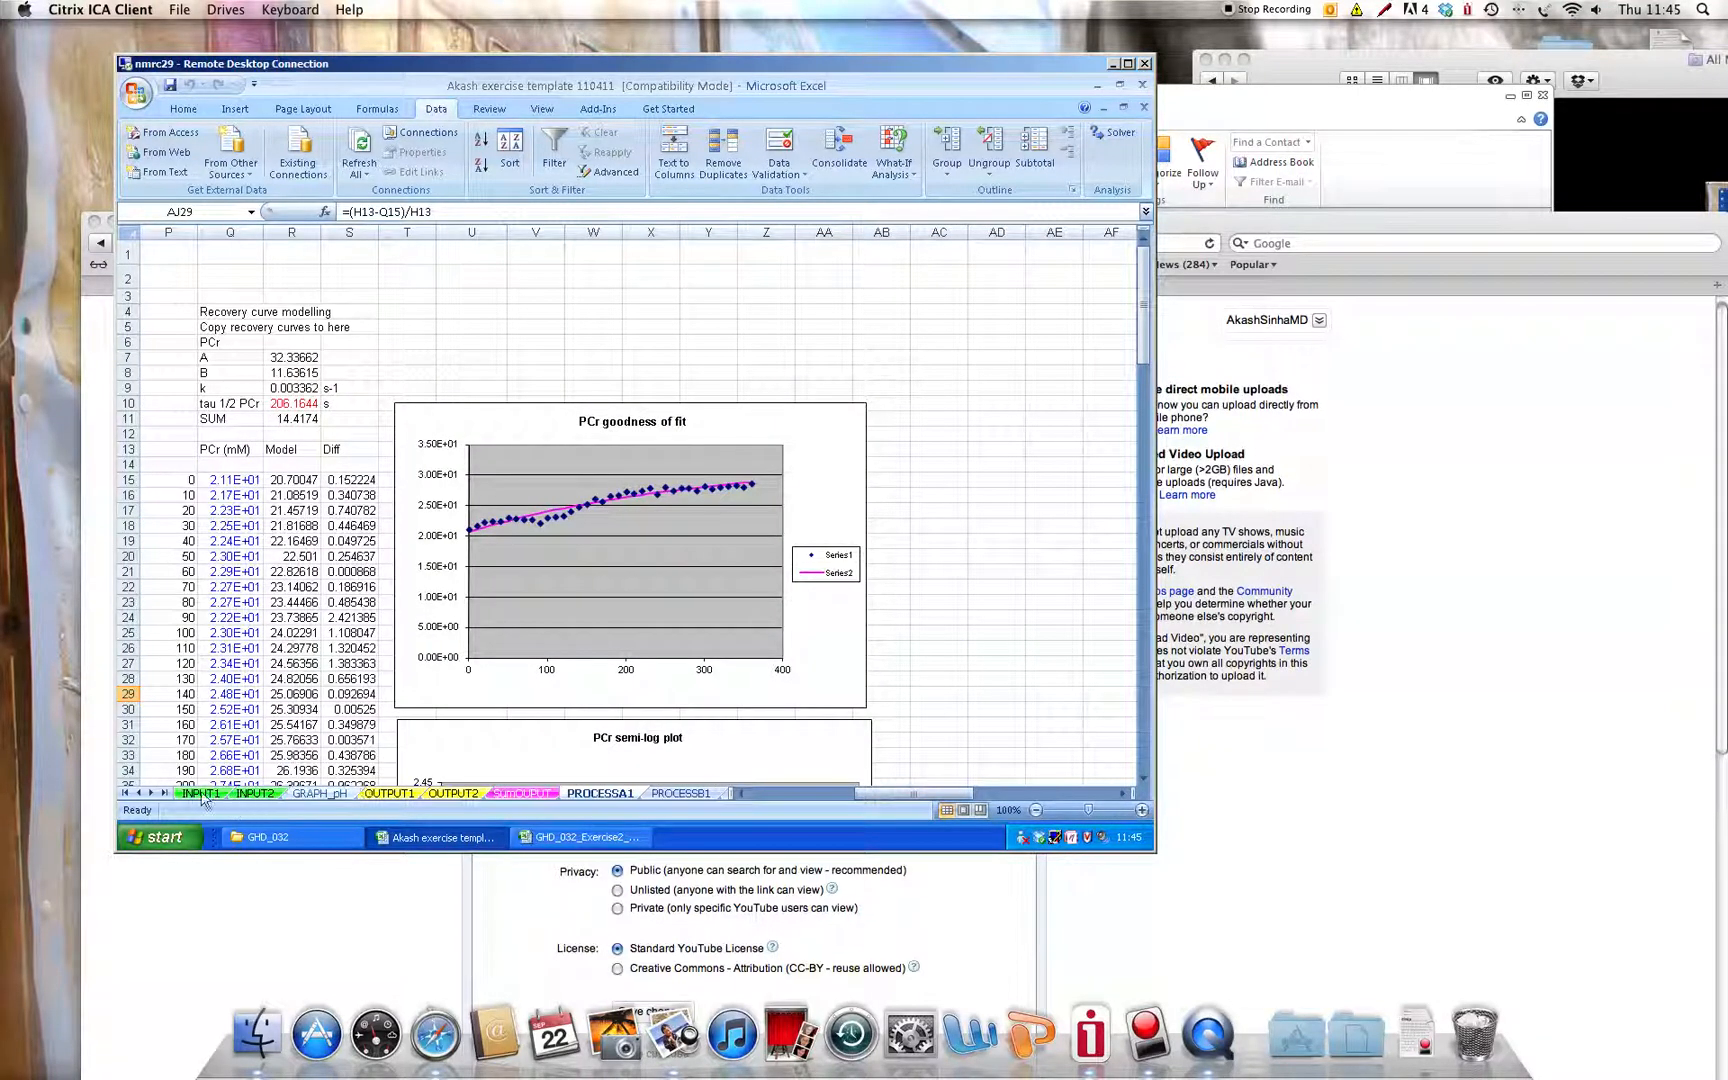
Run Solver on PROCESSB1 to minimise the ADP model's SUM in C10, keep the solution and check the fitted ADP curve.
{"action": "left_click", "coordinate": [705, 794]}
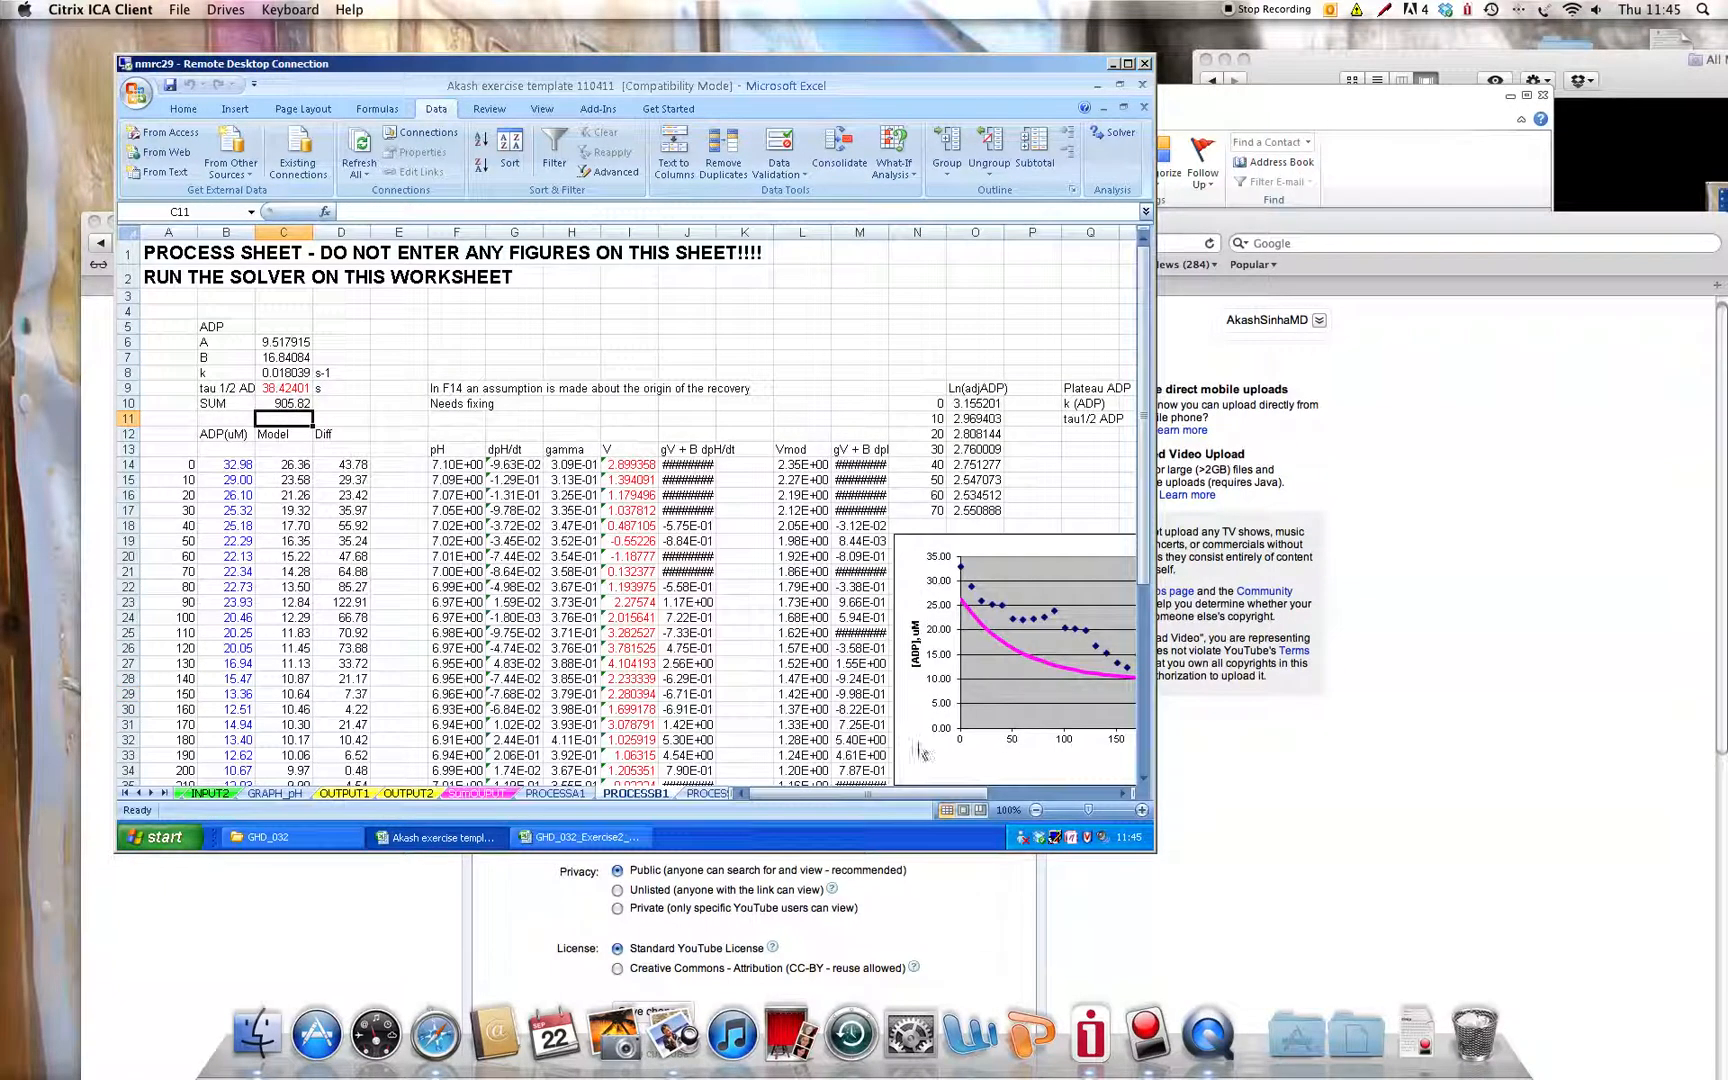
{"action": "left_click_drag", "start_coordinate": [862, 794], "coordinate": [914, 792]}
{"action": "left_click", "coordinate": [1118, 138]}
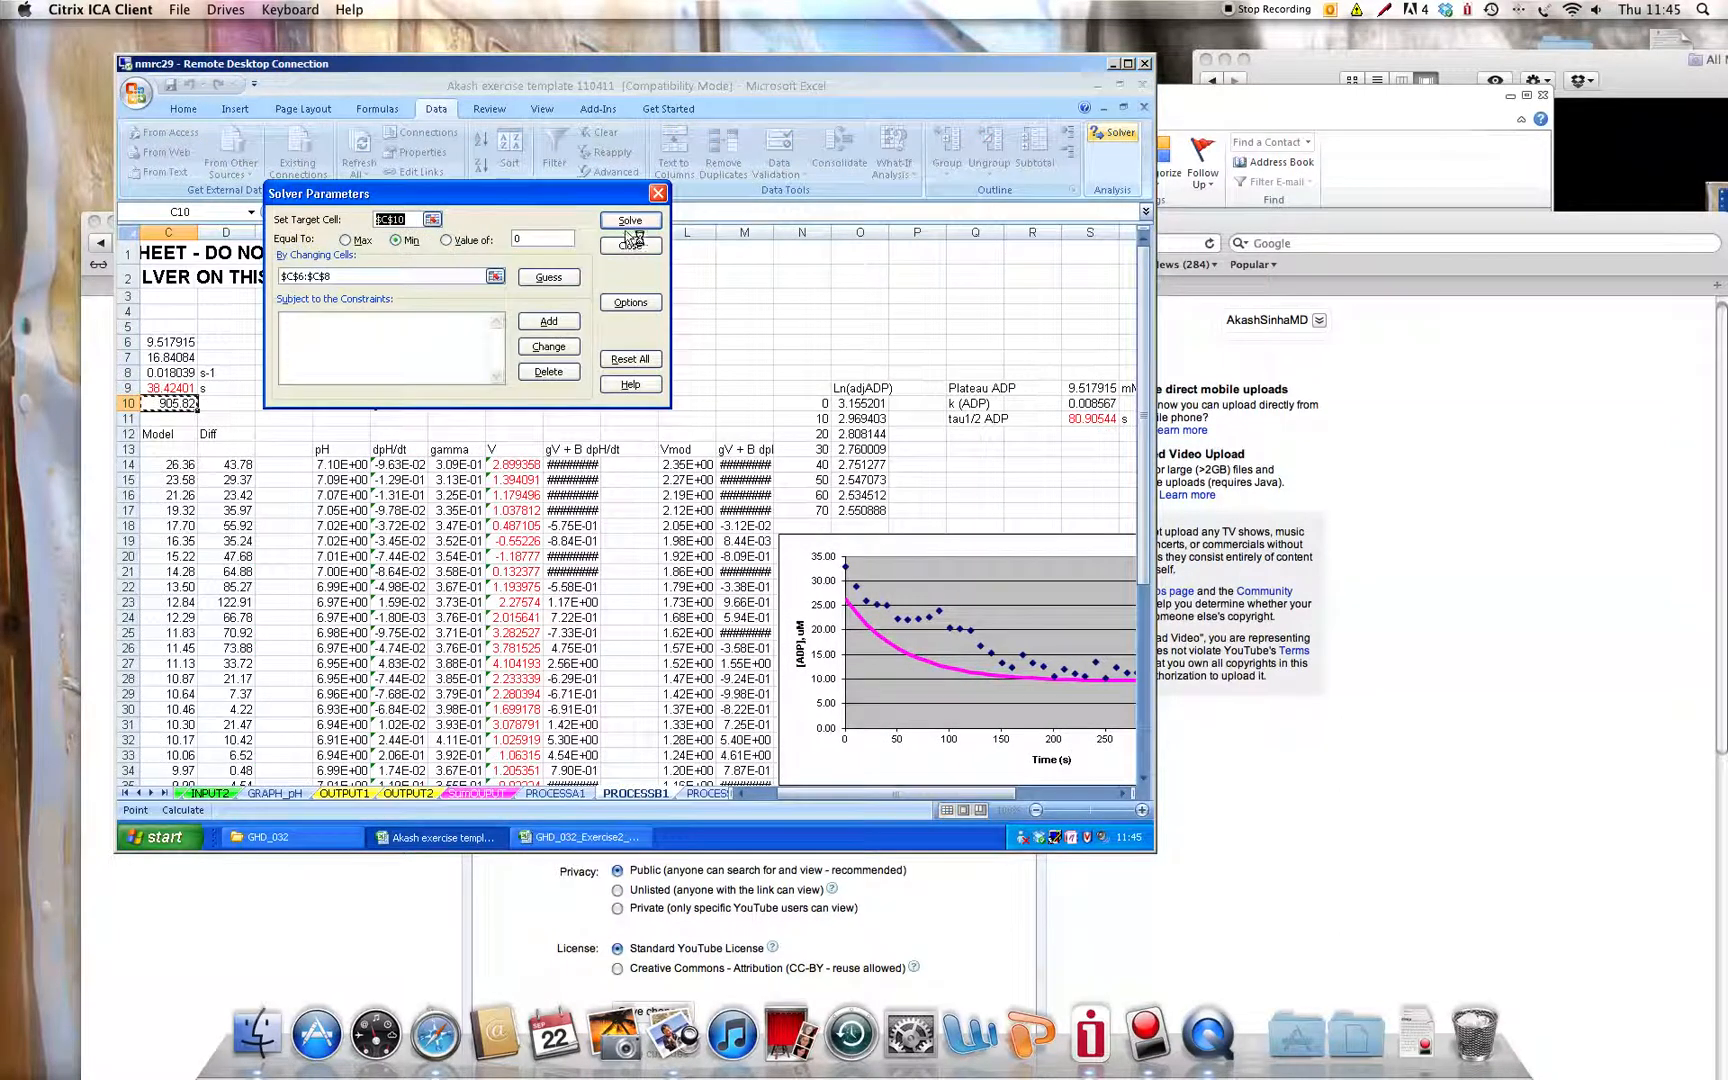
{"action": "left_click", "coordinate": [631, 244]}
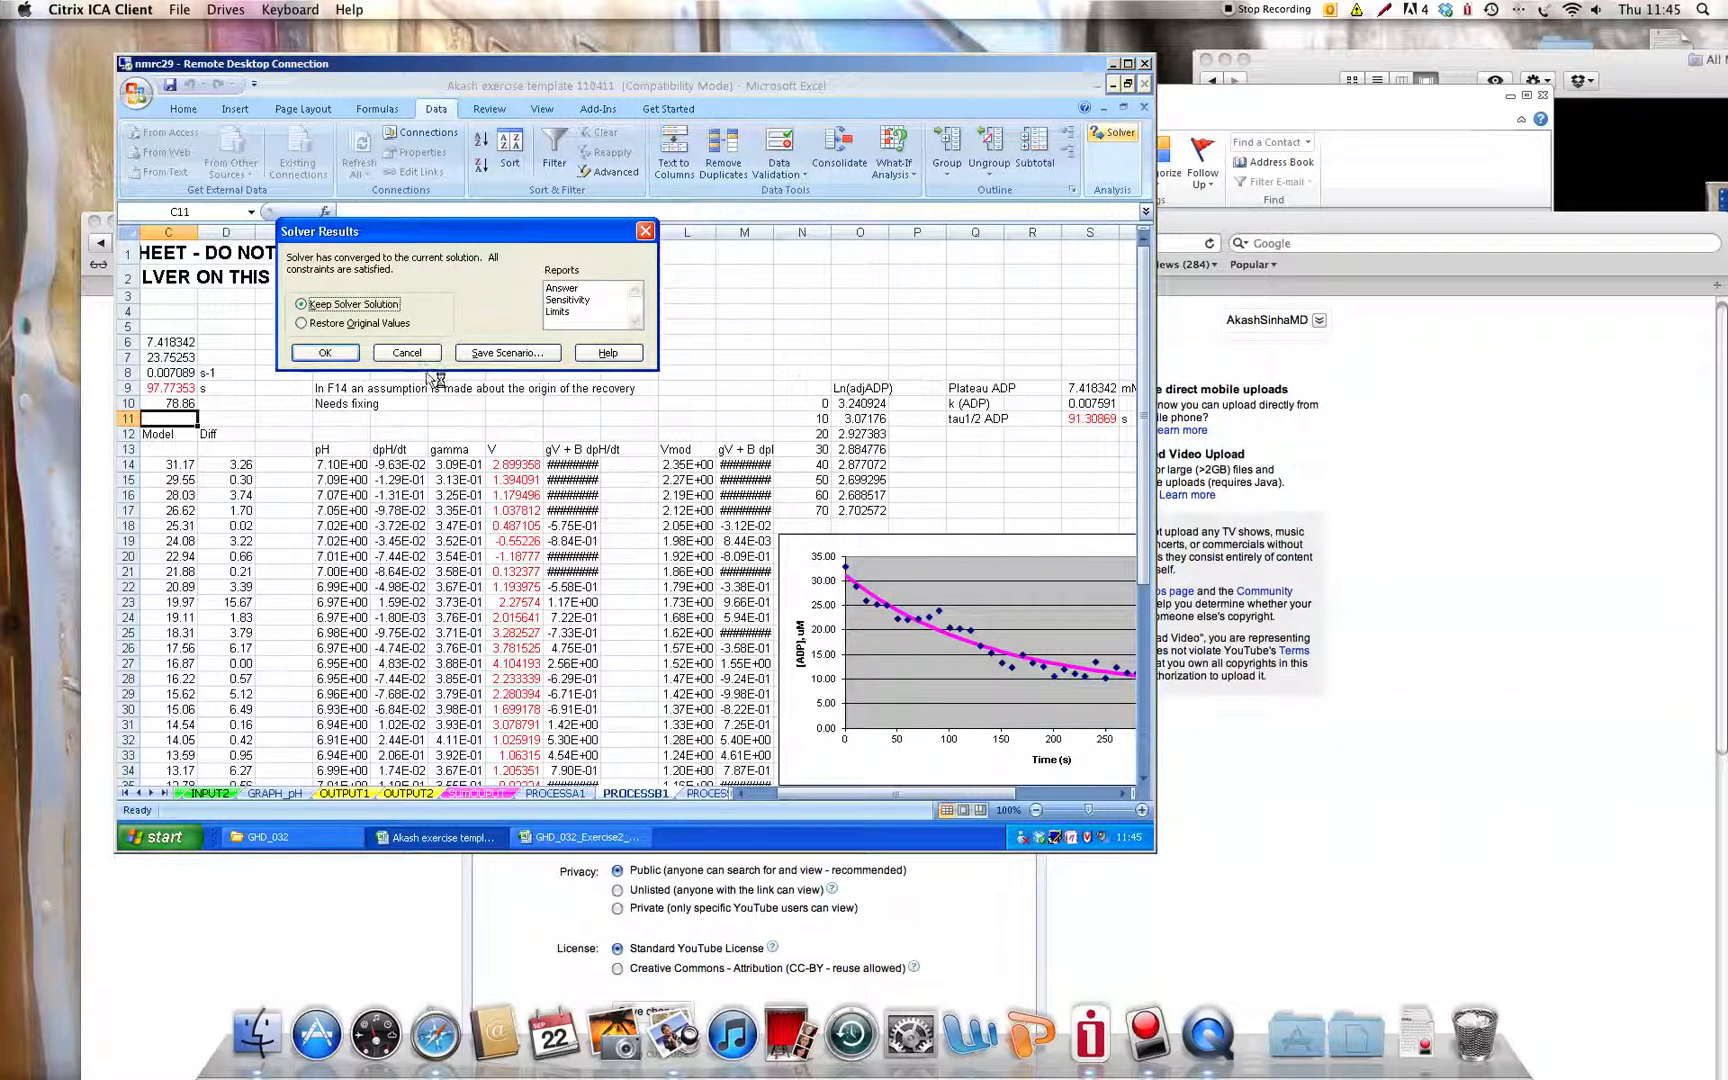
{"action": "left_click", "coordinate": [325, 352]}
{"action": "left_click_drag", "start_coordinate": [806, 797], "coordinate": [876, 795]}
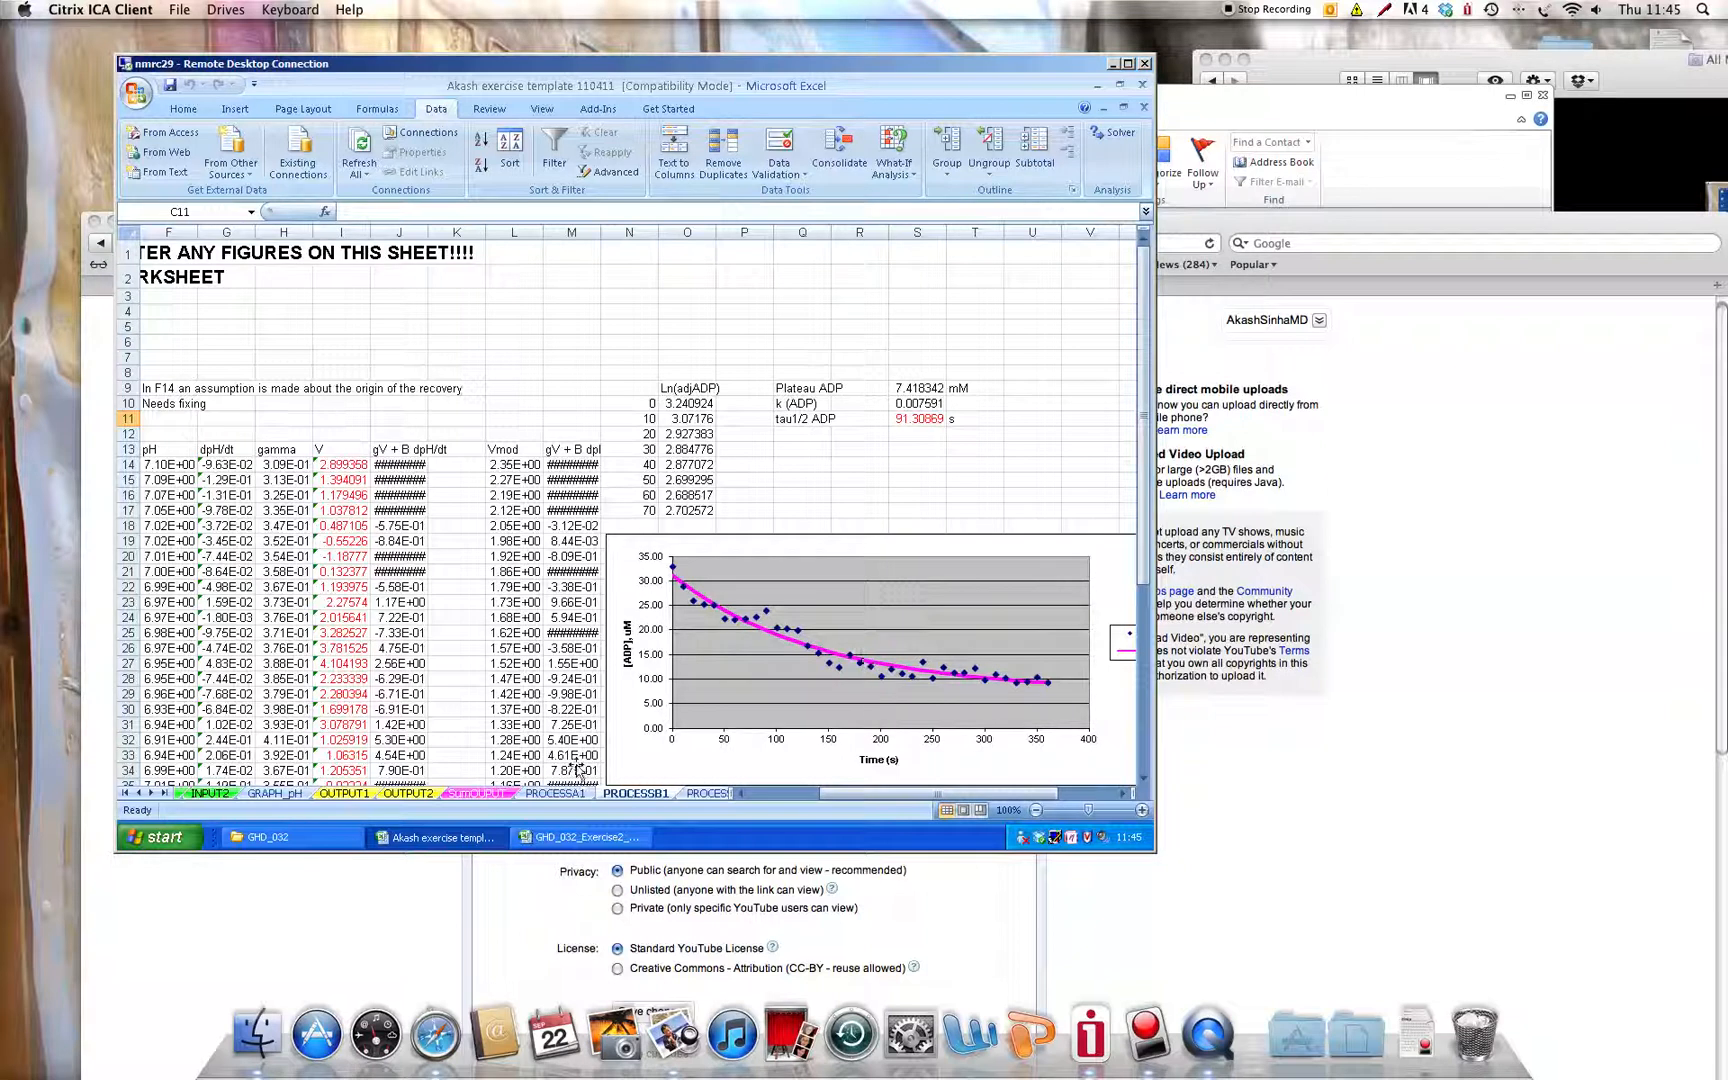
Run Solver on PROCESSA2 to minimise the PCr recovery model's SUM in R11 and keep the Solver solution.
{"action": "left_click", "coordinate": [716, 792]}
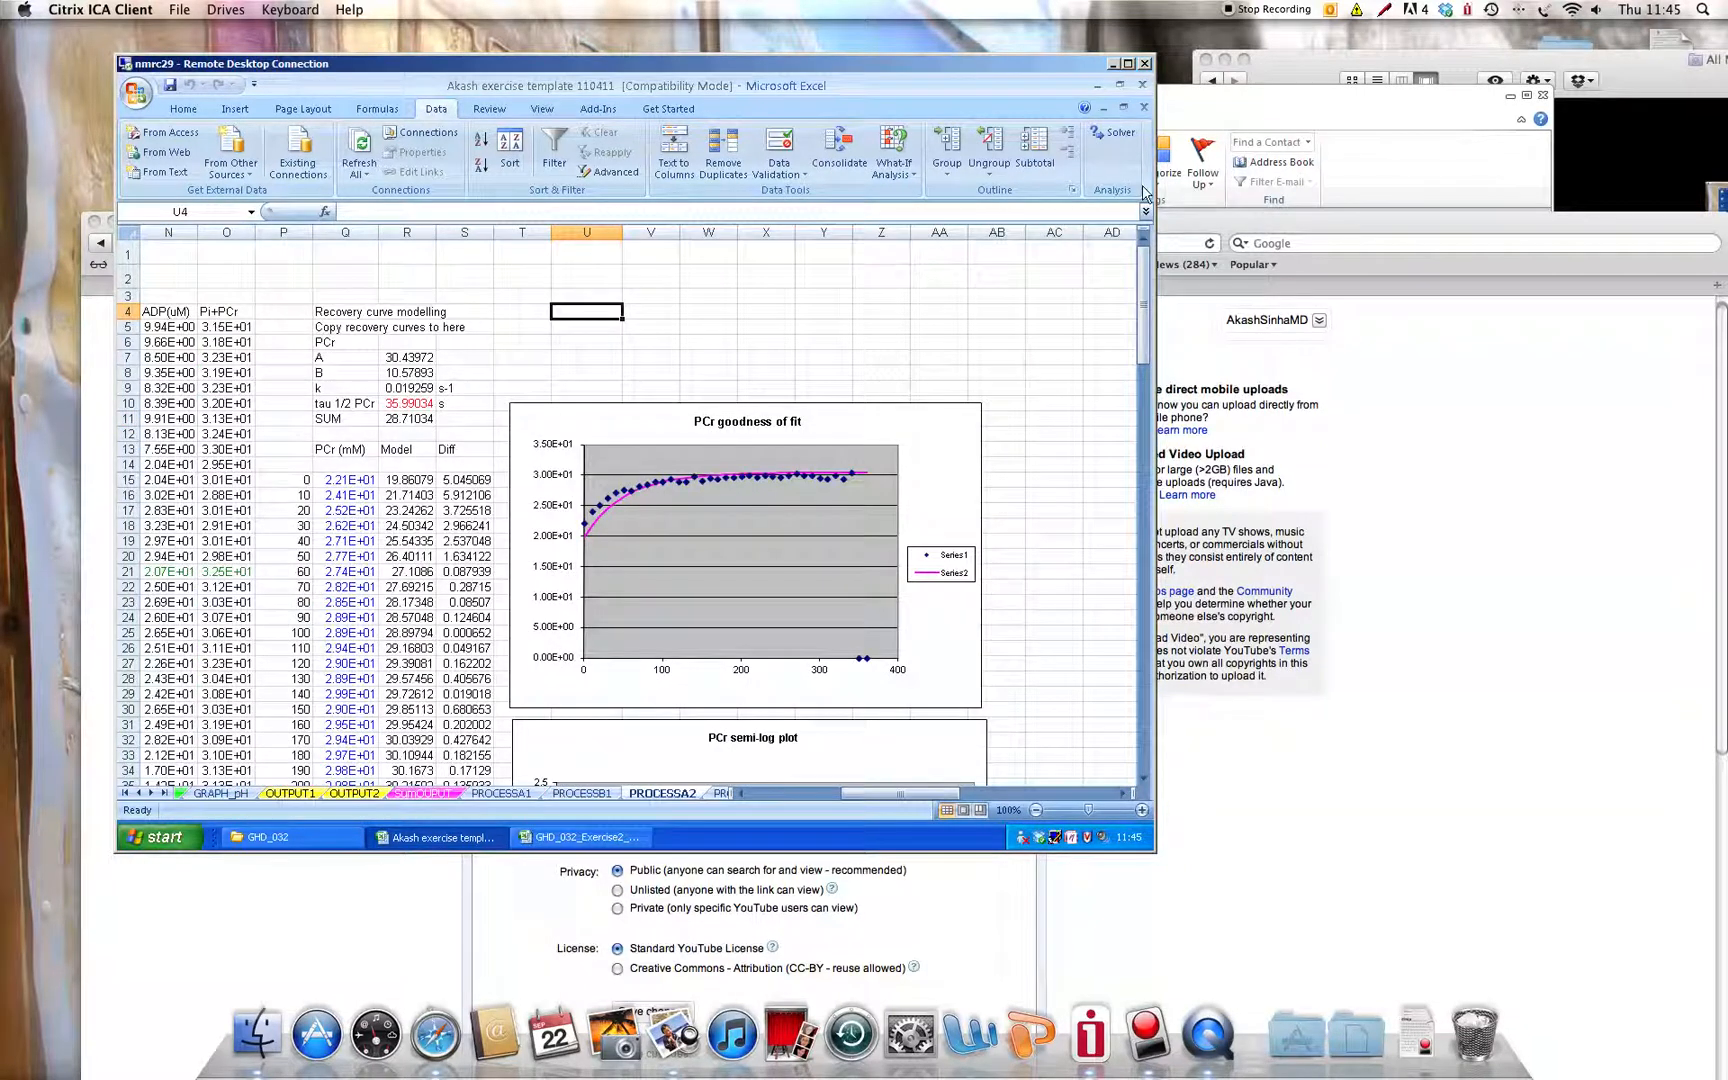
{"action": "left_click", "coordinate": [1113, 132]}
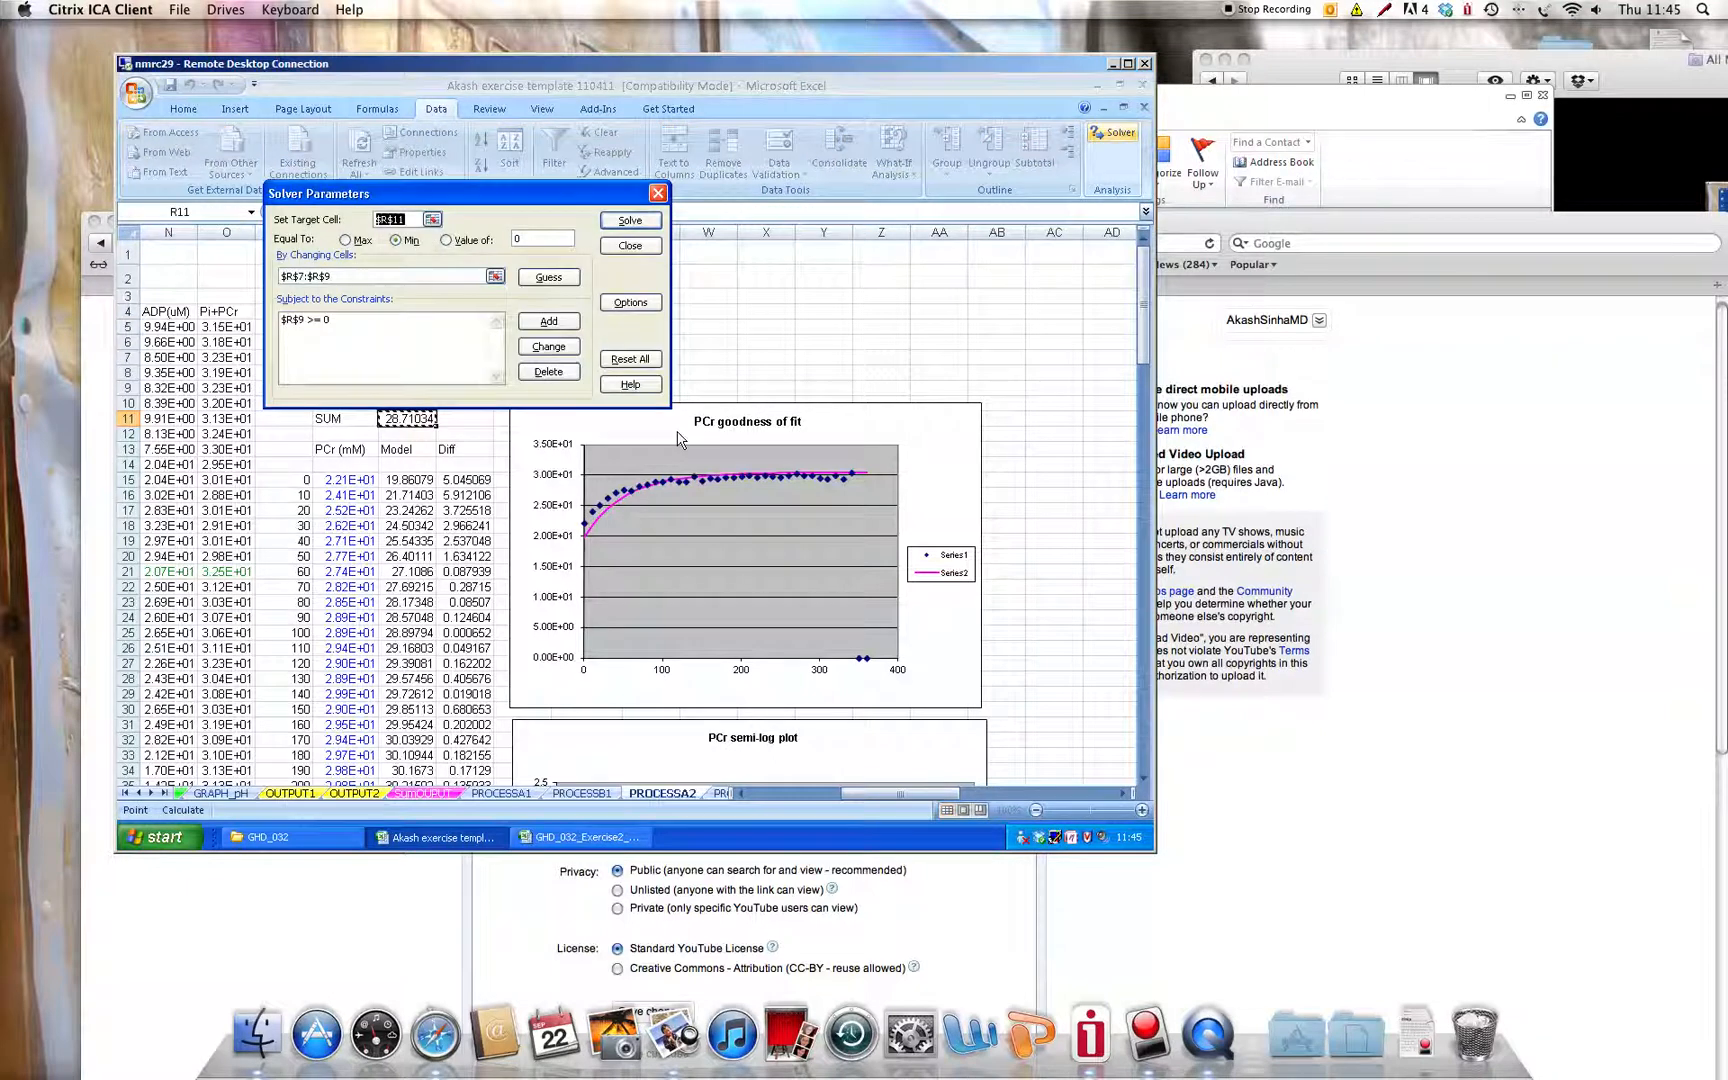
{"action": "left_click", "coordinate": [626, 220]}
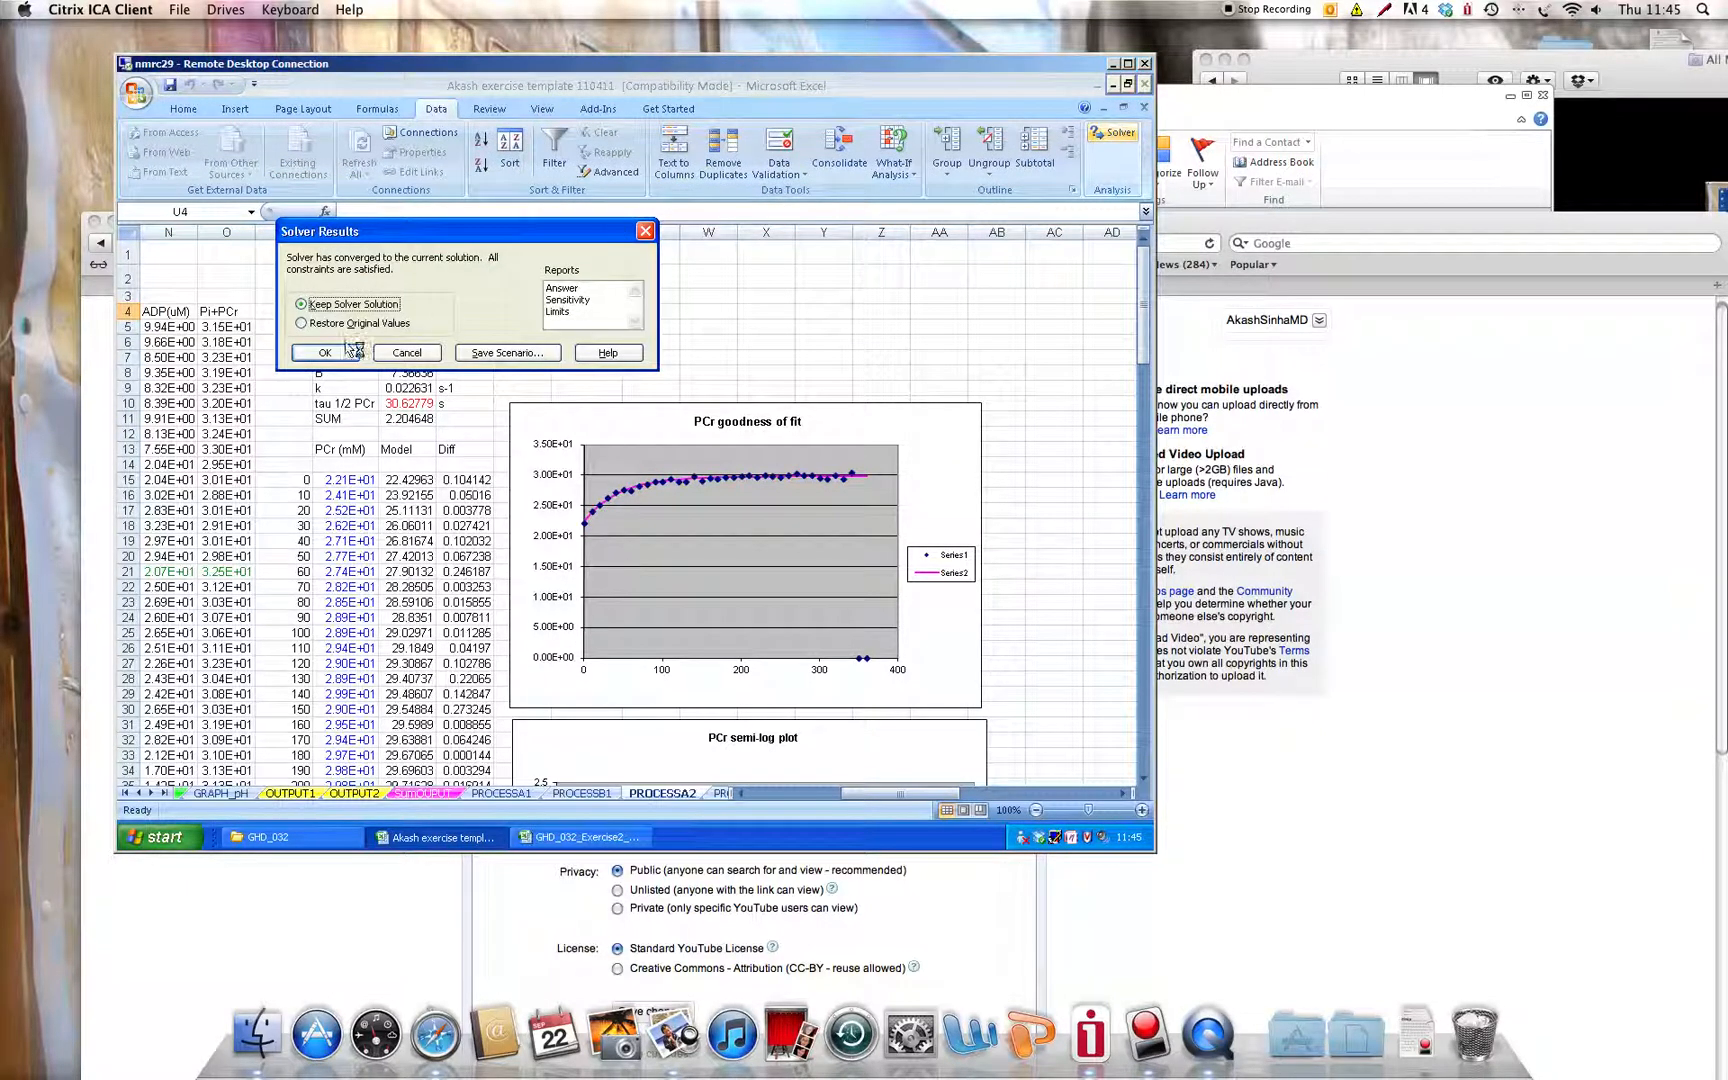
{"action": "left_click", "coordinate": [325, 352]}
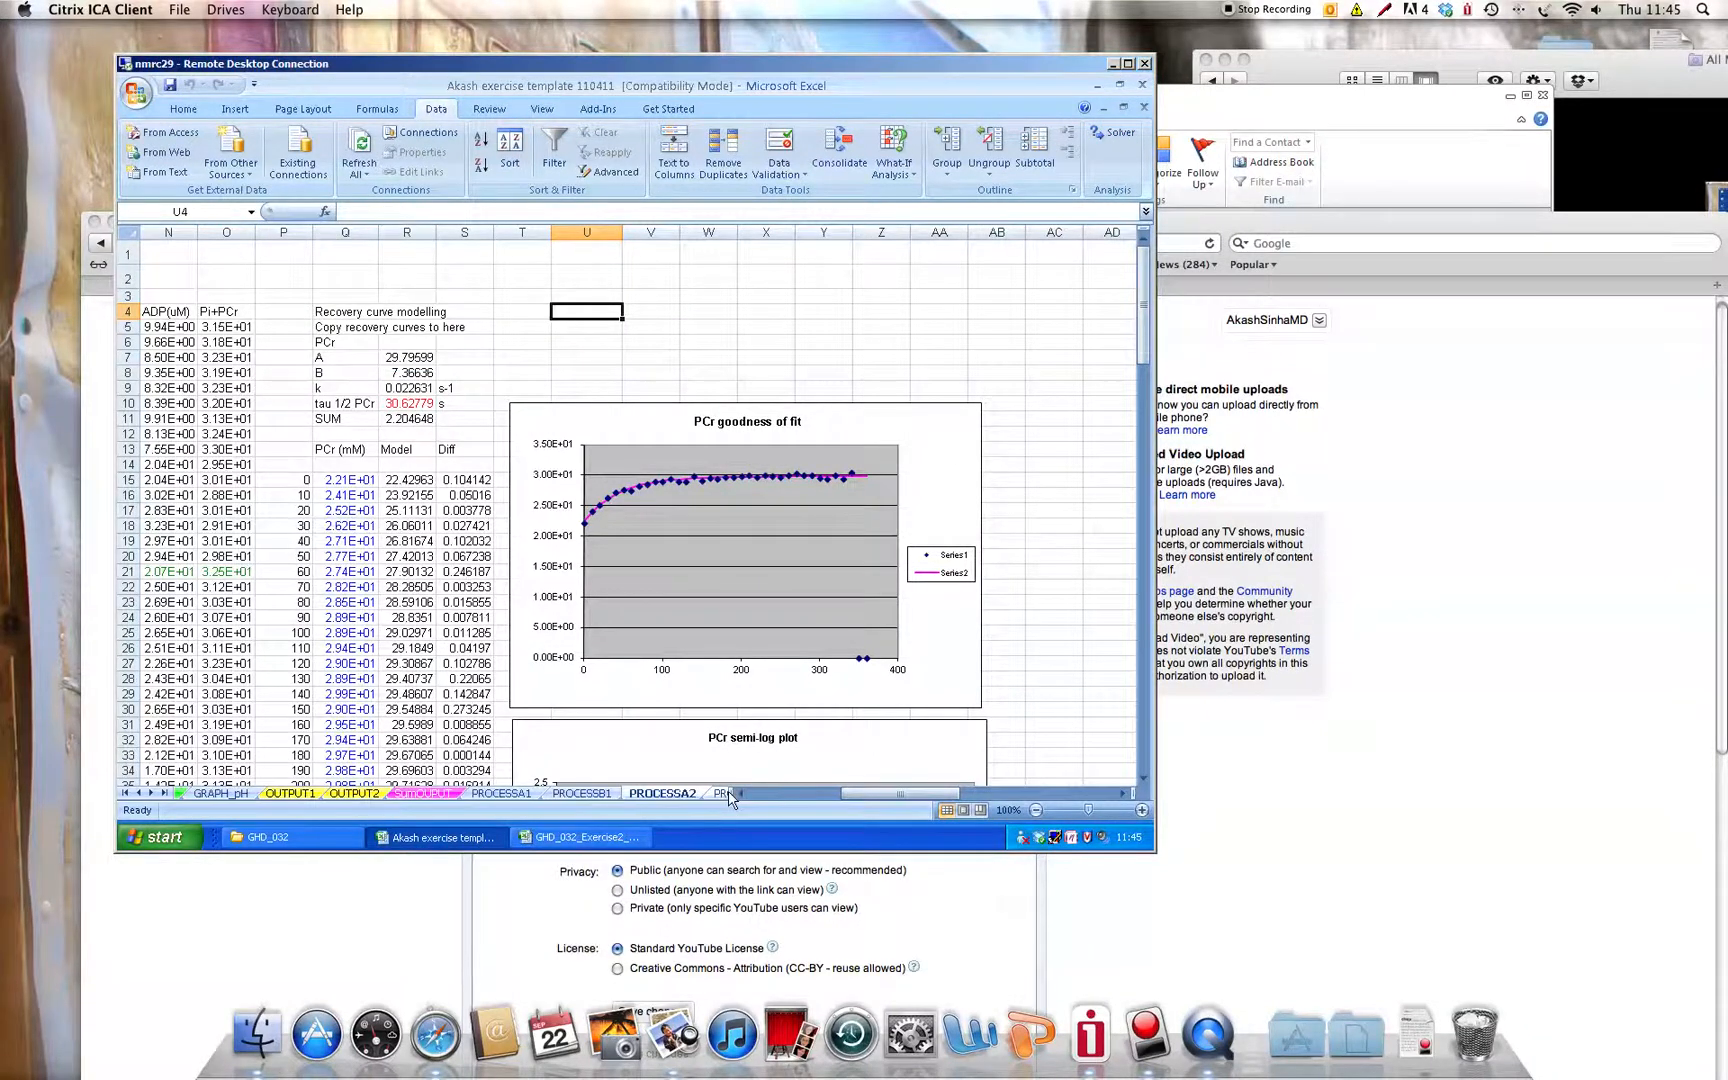
Run Solver on PROCESSB2 to minimise the ADP model's SUM in C10 and keep the Solver solution.
{"action": "left_click", "coordinate": [727, 793]}
{"action": "left_click_drag", "start_coordinate": [828, 797], "coordinate": [898, 797]}
{"action": "left_click", "coordinate": [1118, 140]}
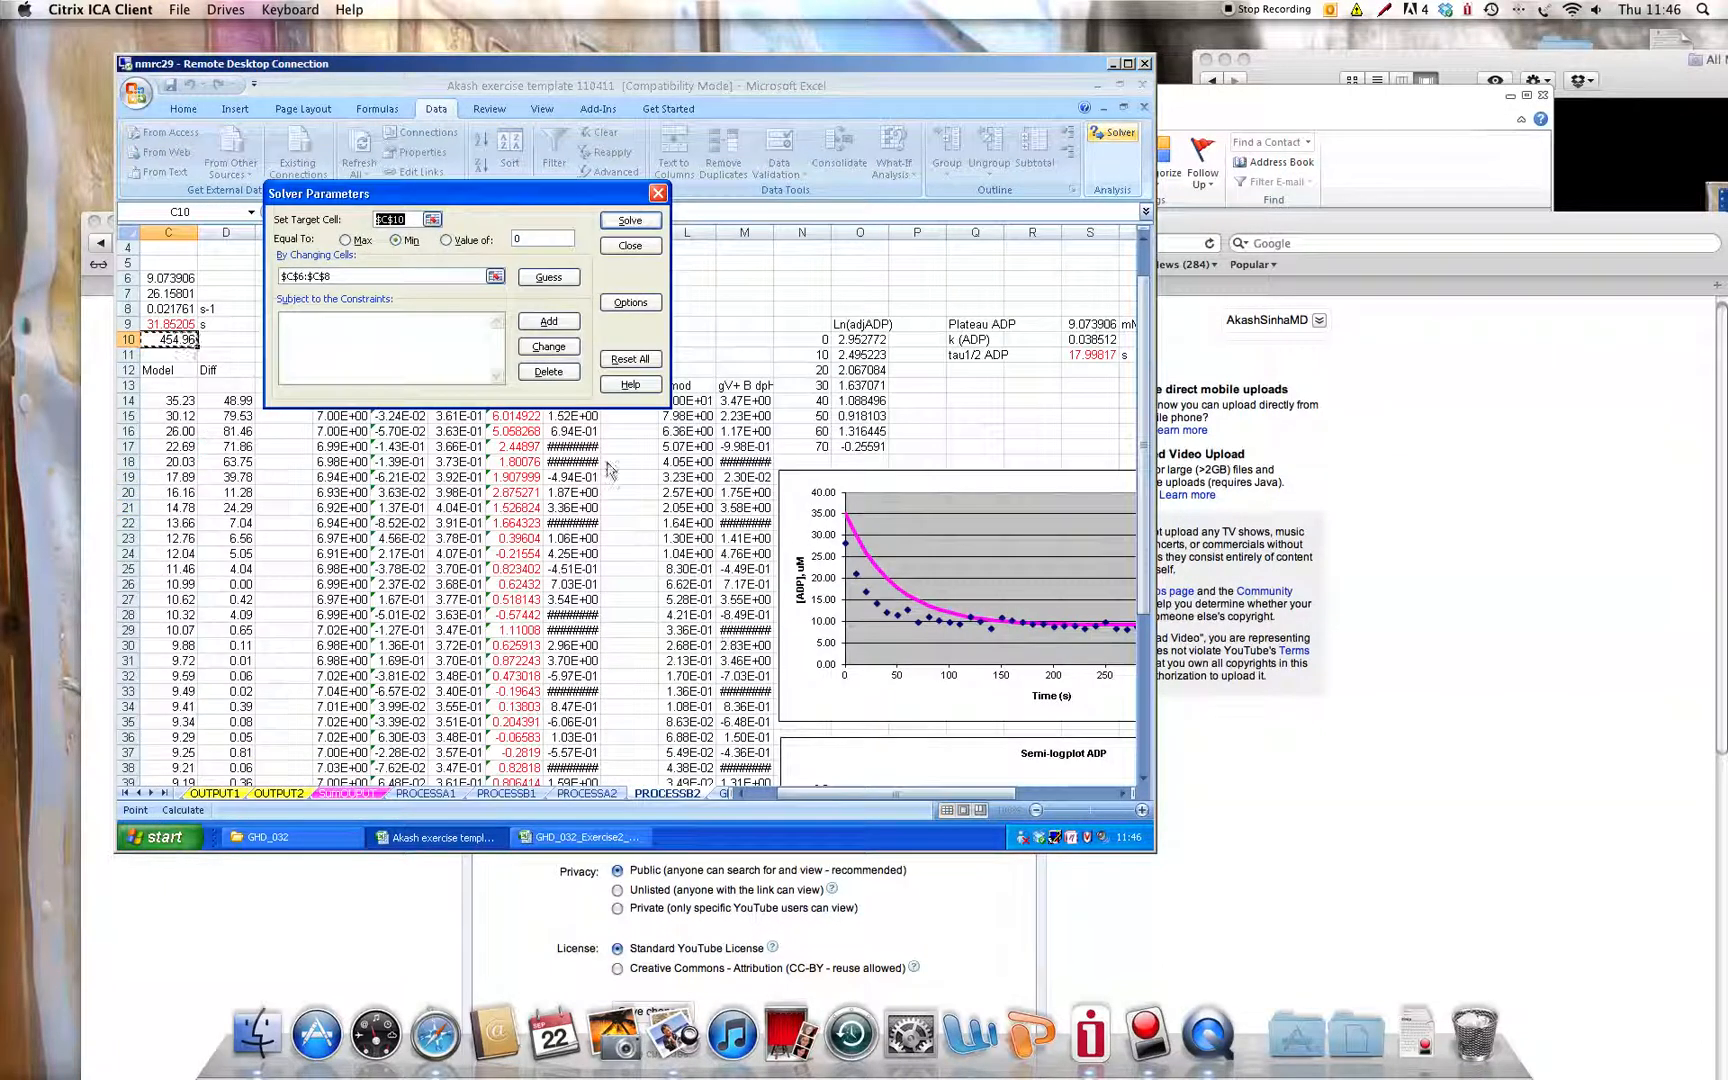
{"action": "left_click", "coordinate": [639, 223]}
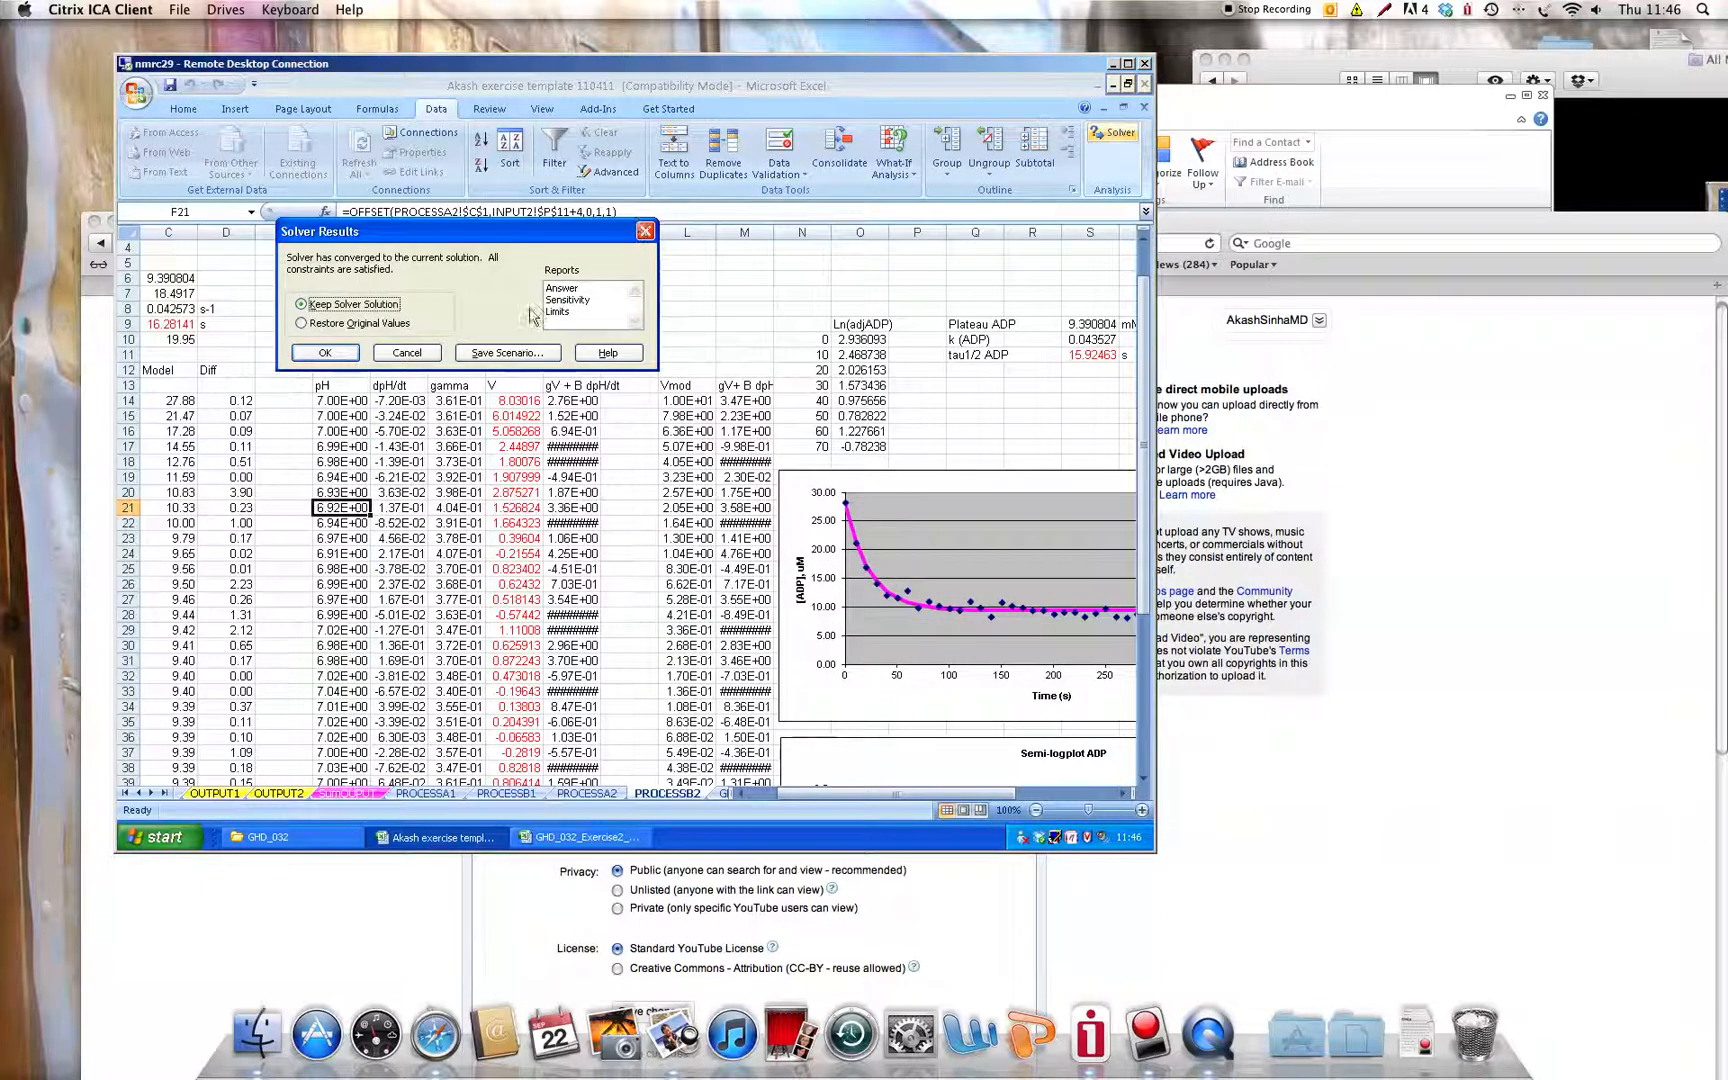
{"action": "left_click", "coordinate": [345, 352]}
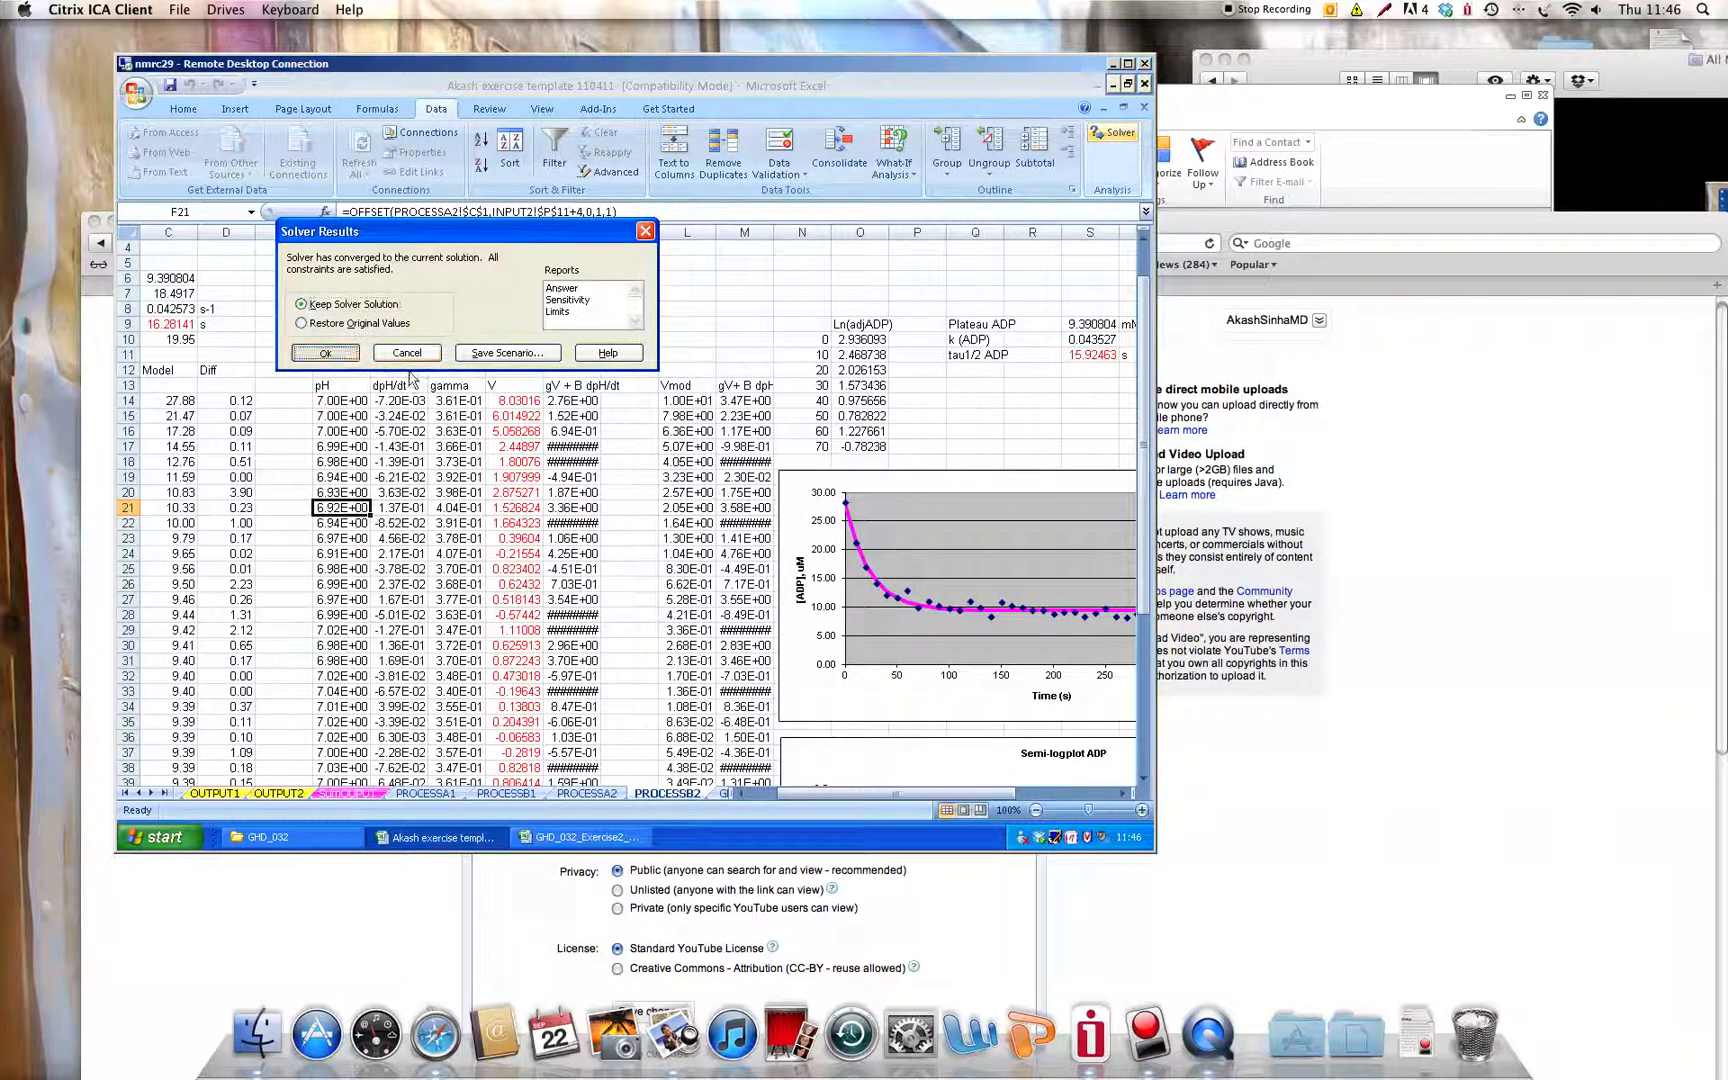
Review the PROCESSA1 recovery fit and set the start time of recovery on INPUT1 (D8) to 230.
{"action": "left_click", "coordinate": [503, 795]}
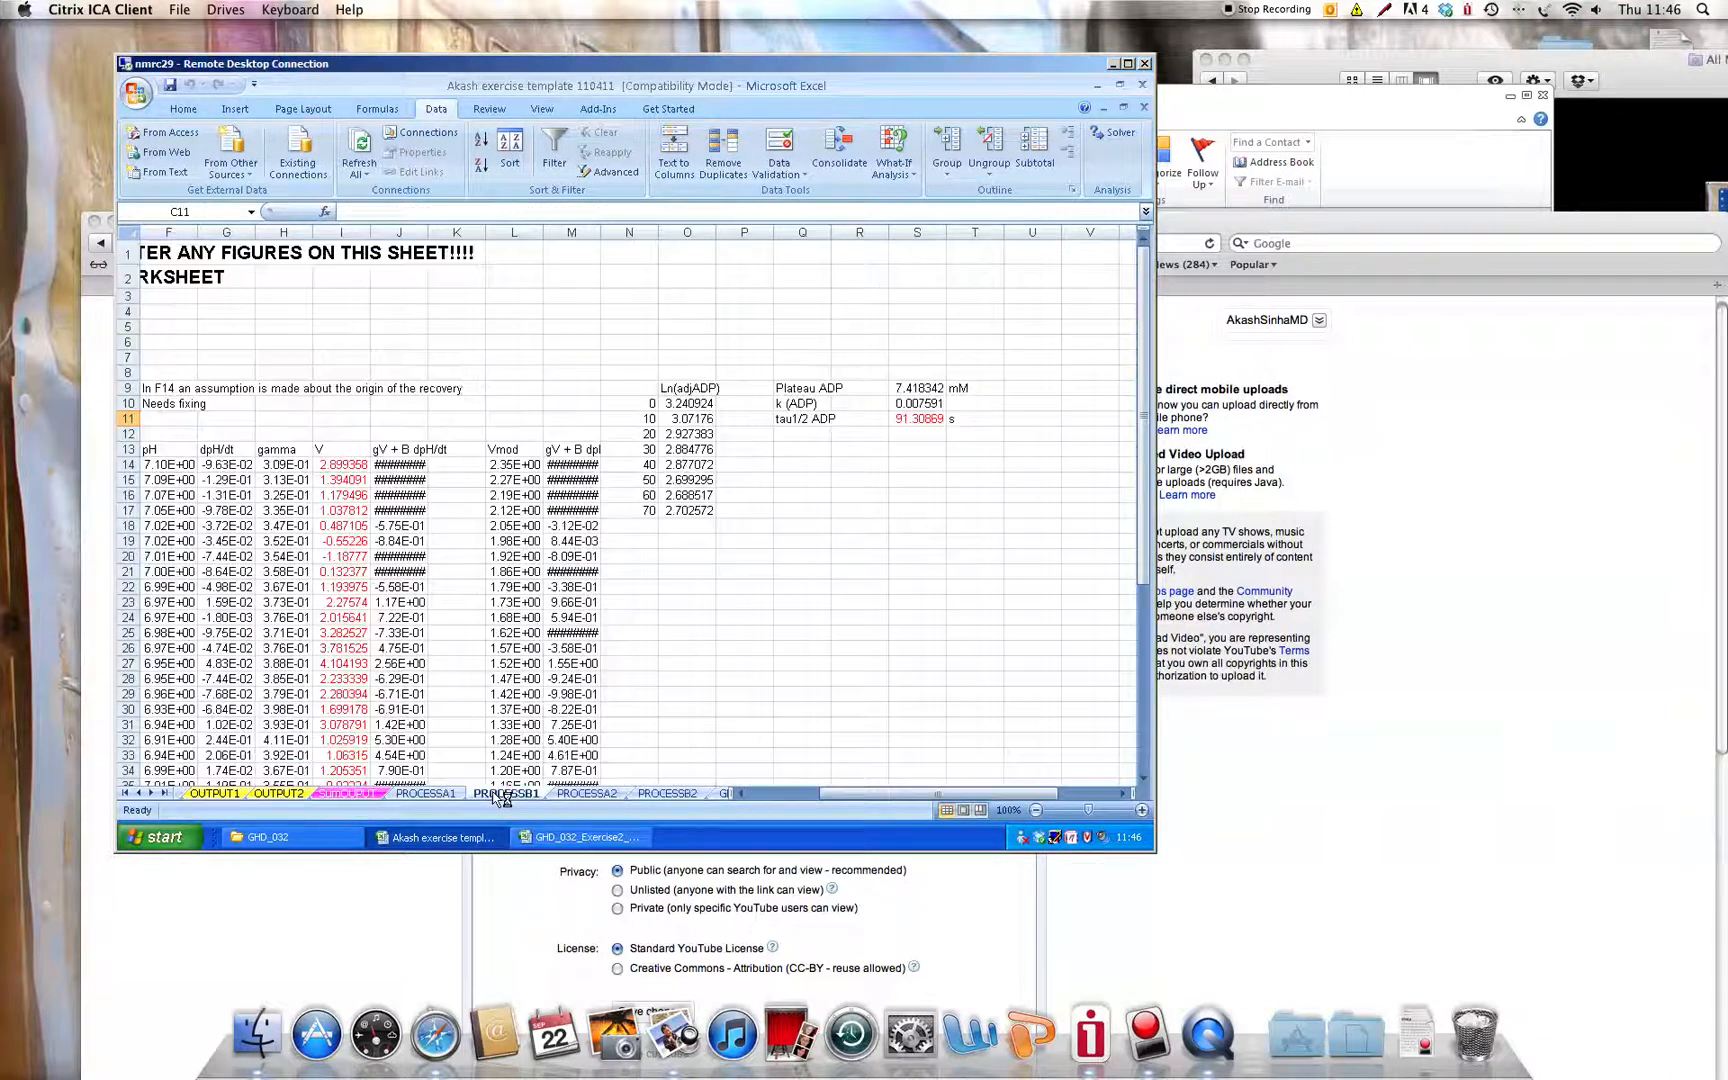
{"action": "left_click", "coordinate": [418, 795]}
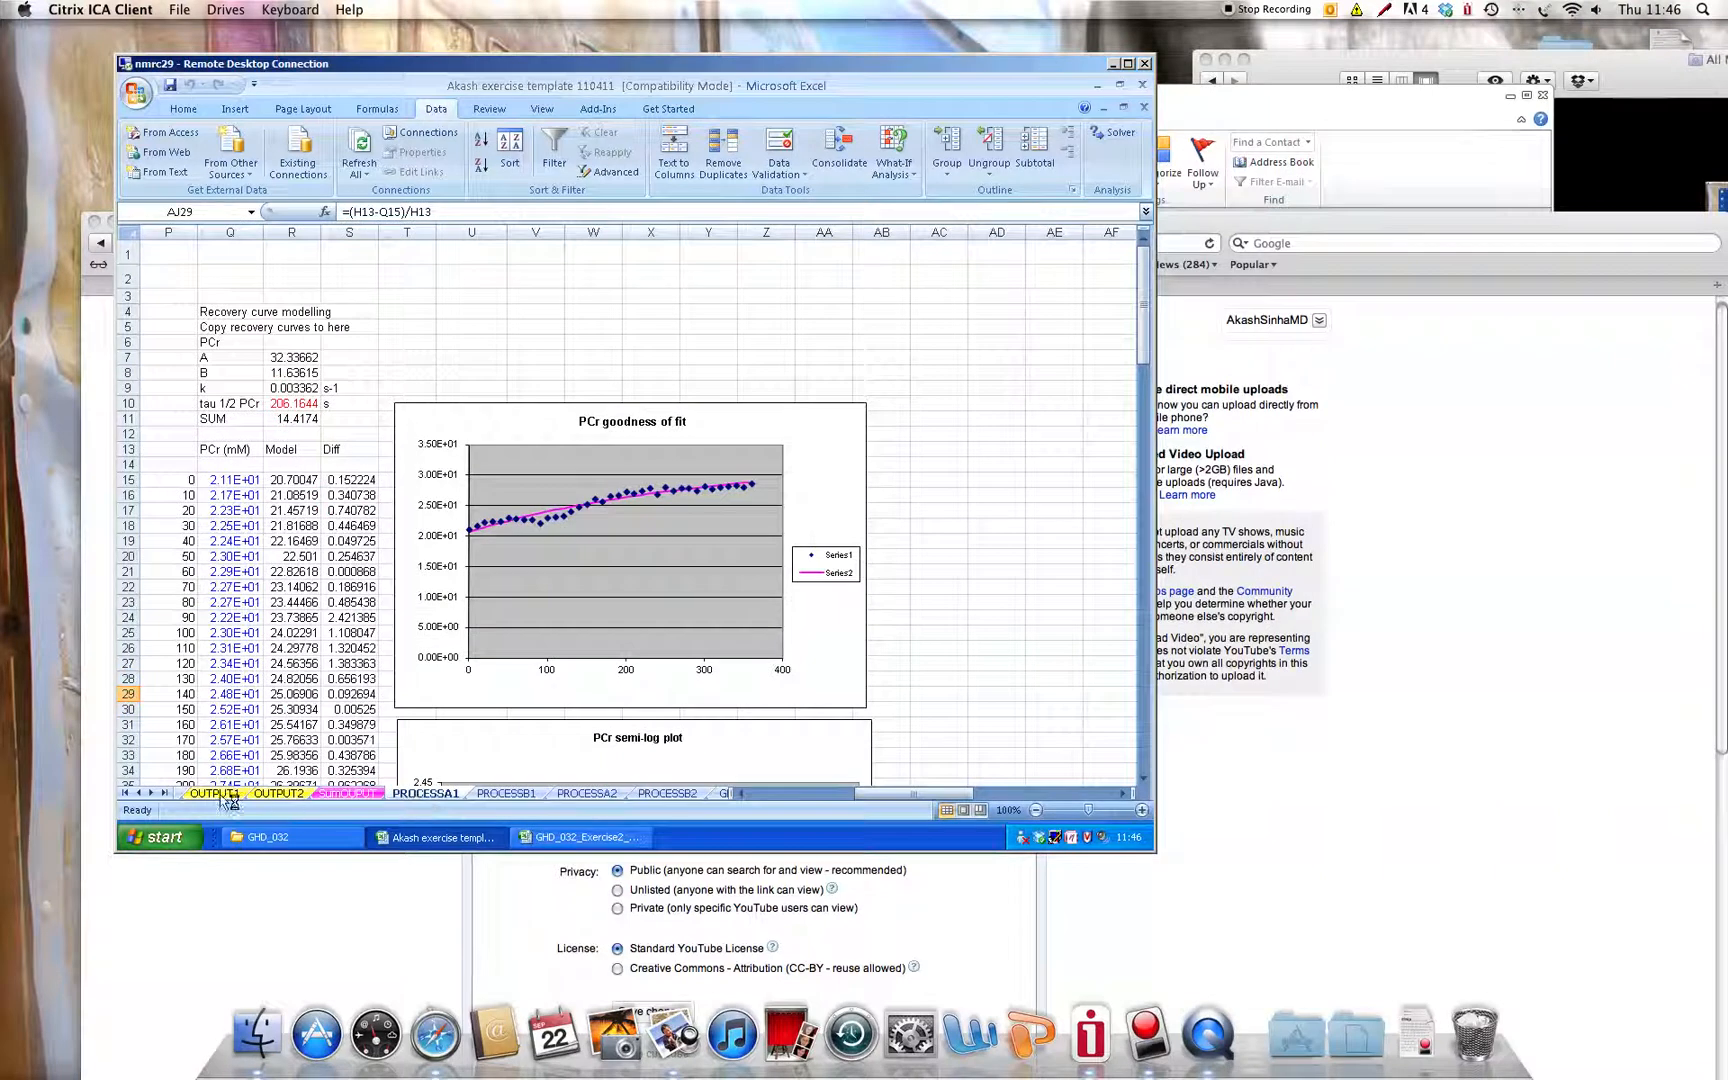
{"action": "left_click", "coordinate": [126, 793]}
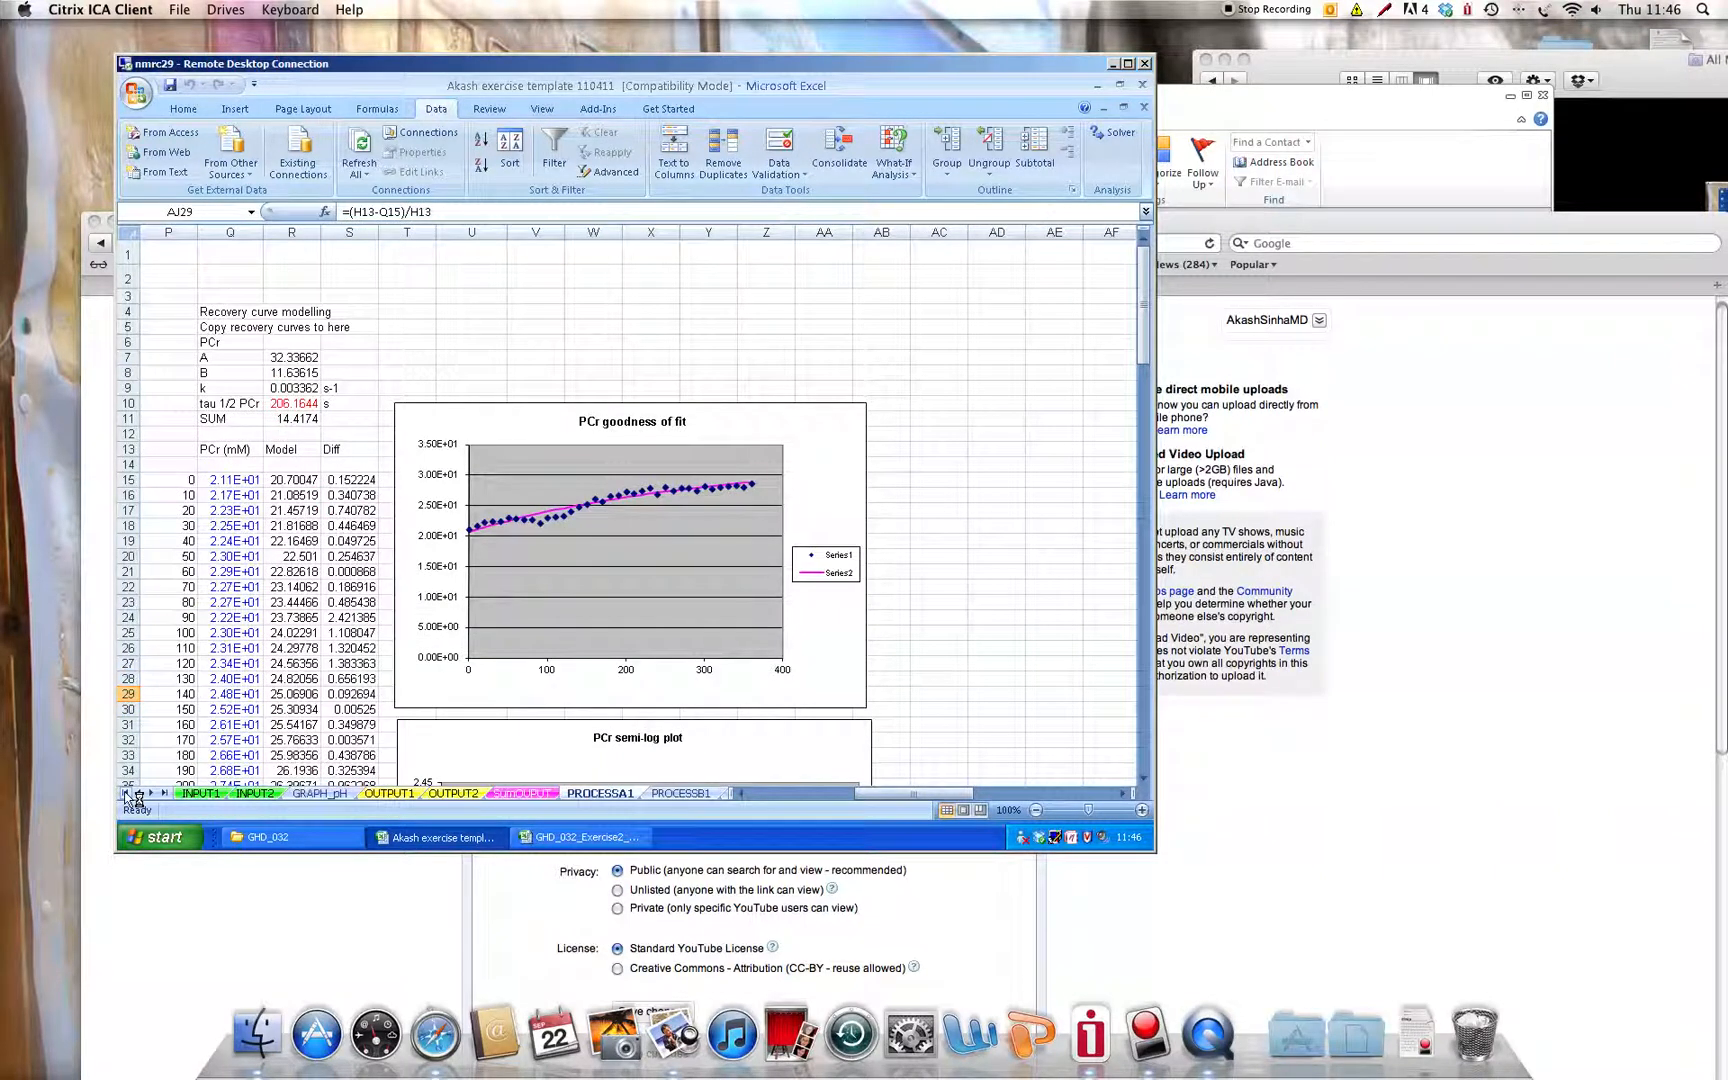
{"action": "left_click", "coordinate": [201, 793]}
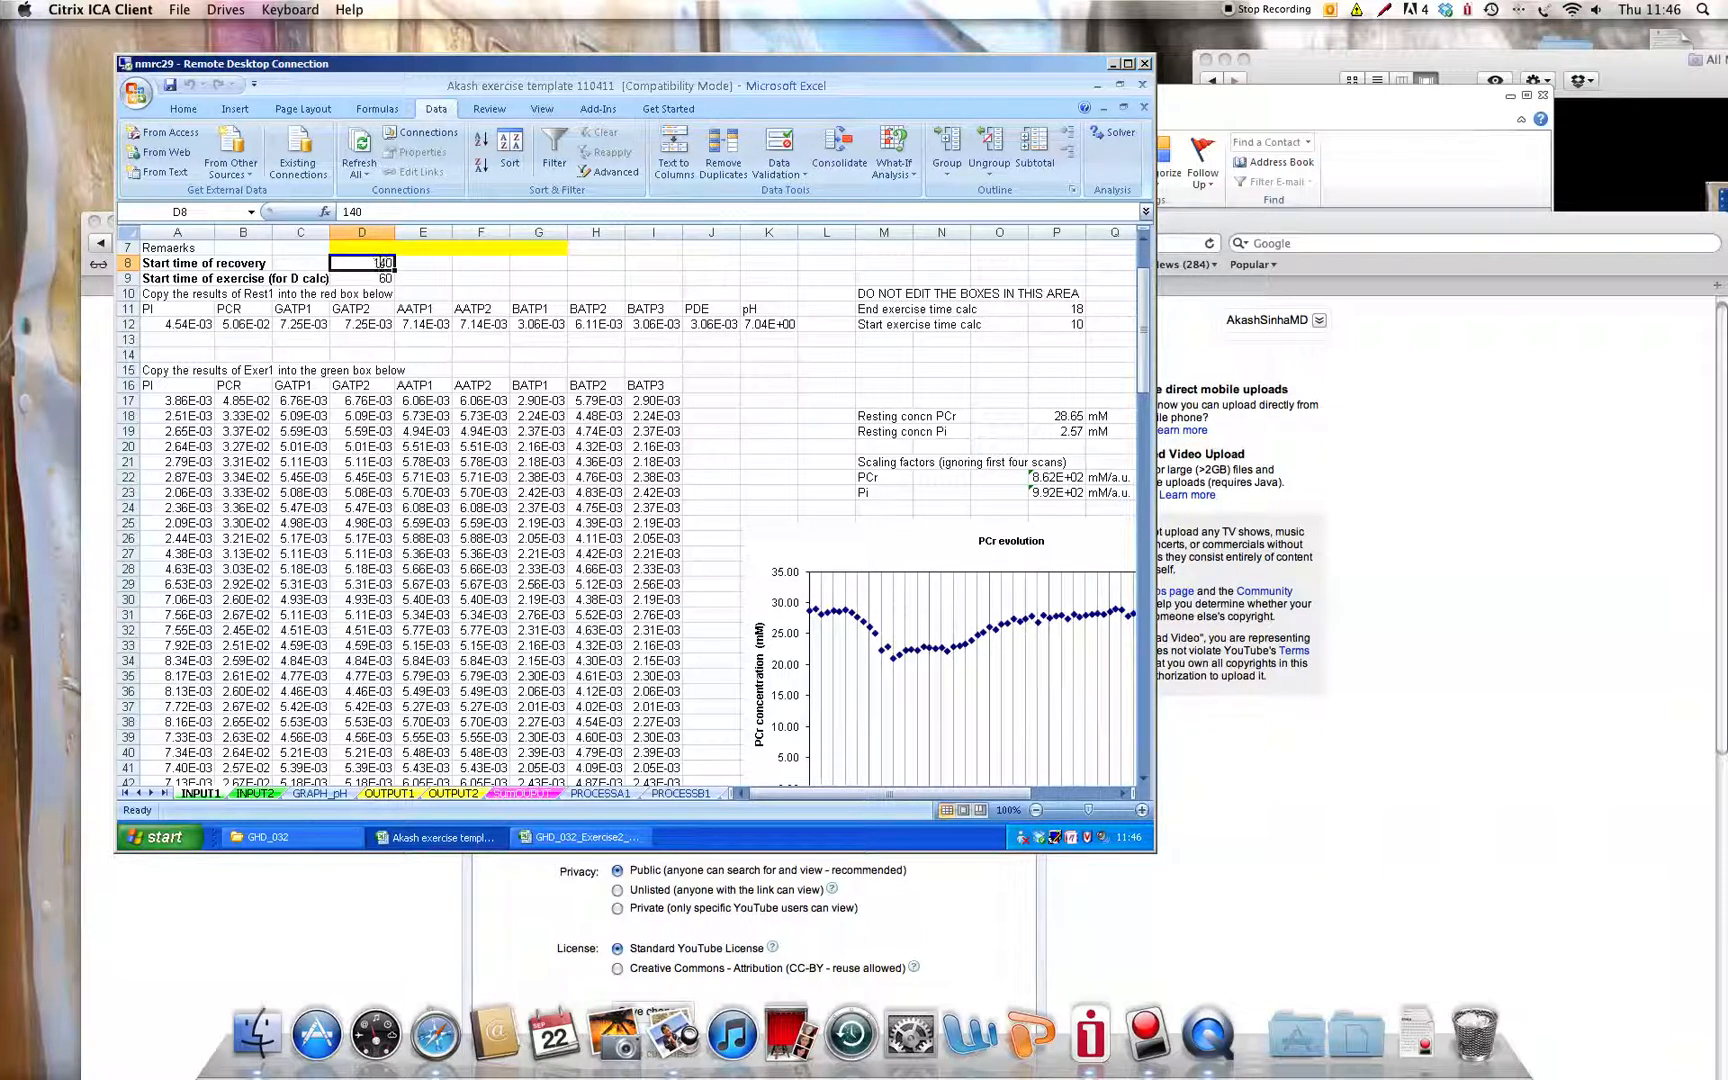
{"action": "type", "text": "230"}
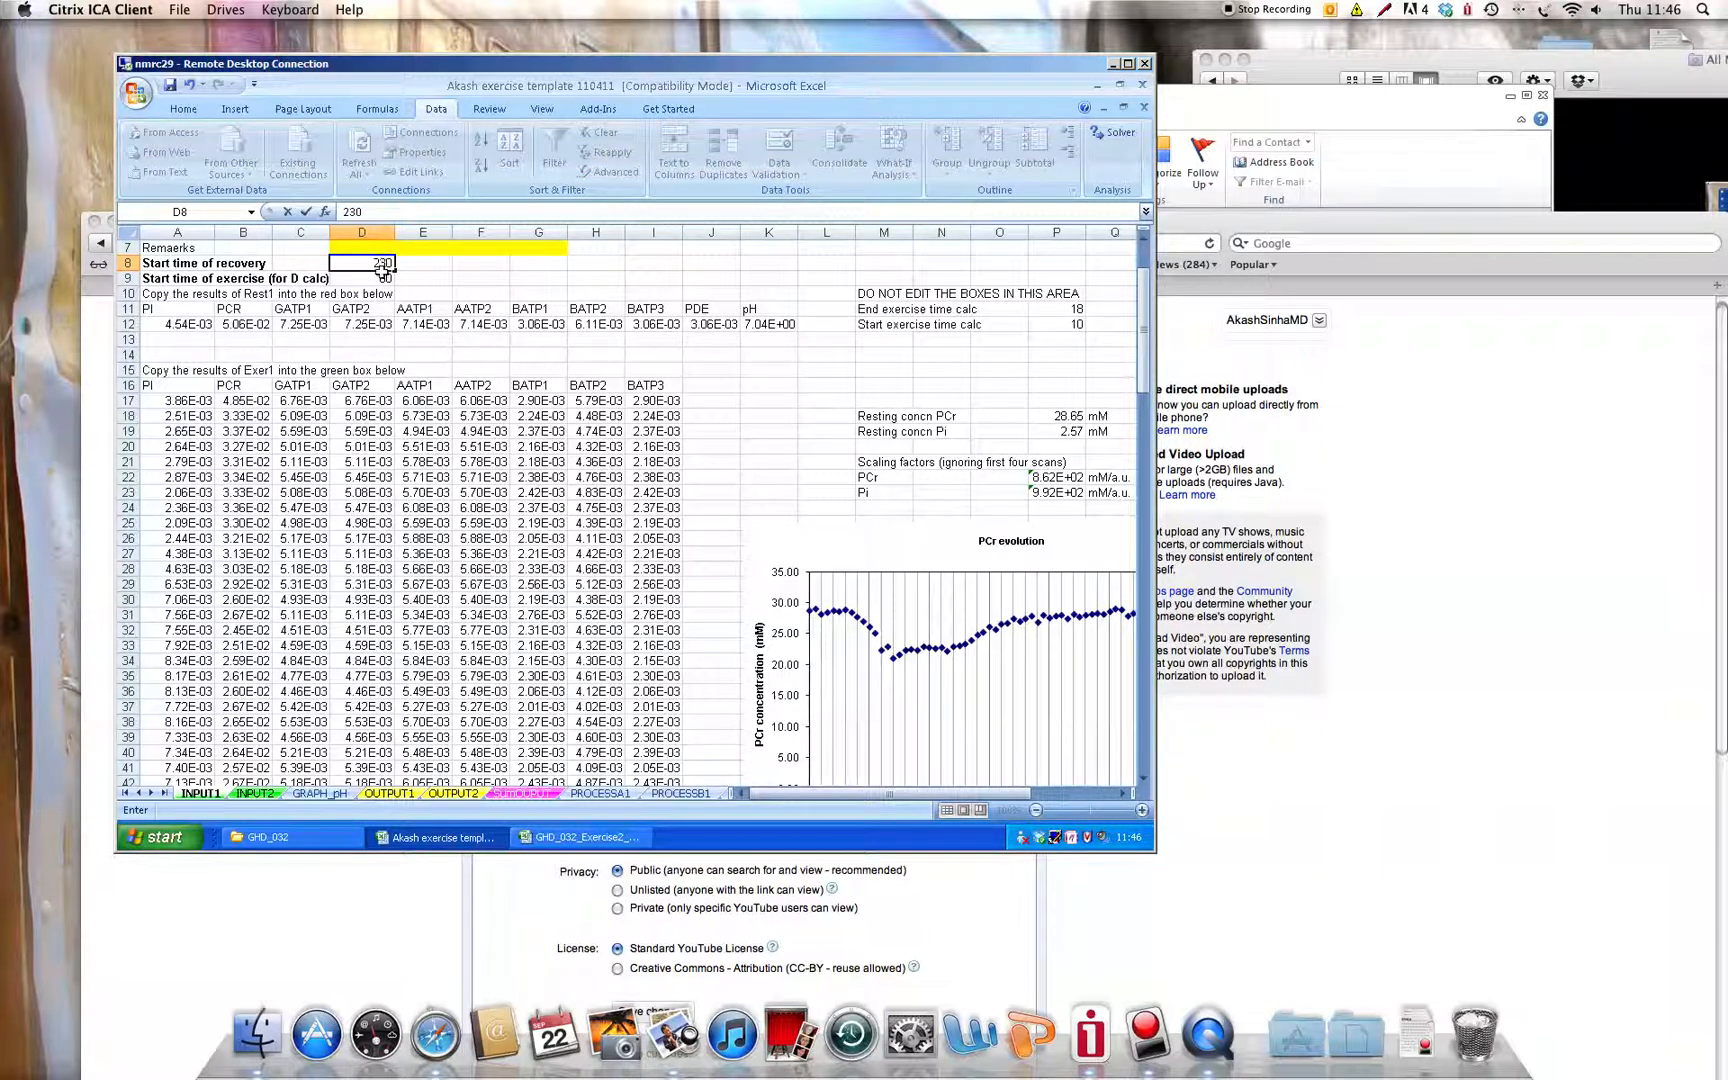
Rerun Solver on PROCESSA1 to minimise SUM in R11 by changing R7:R9, keep the solution and check the PCr fit.
{"action": "left_click", "coordinate": [600, 793]}
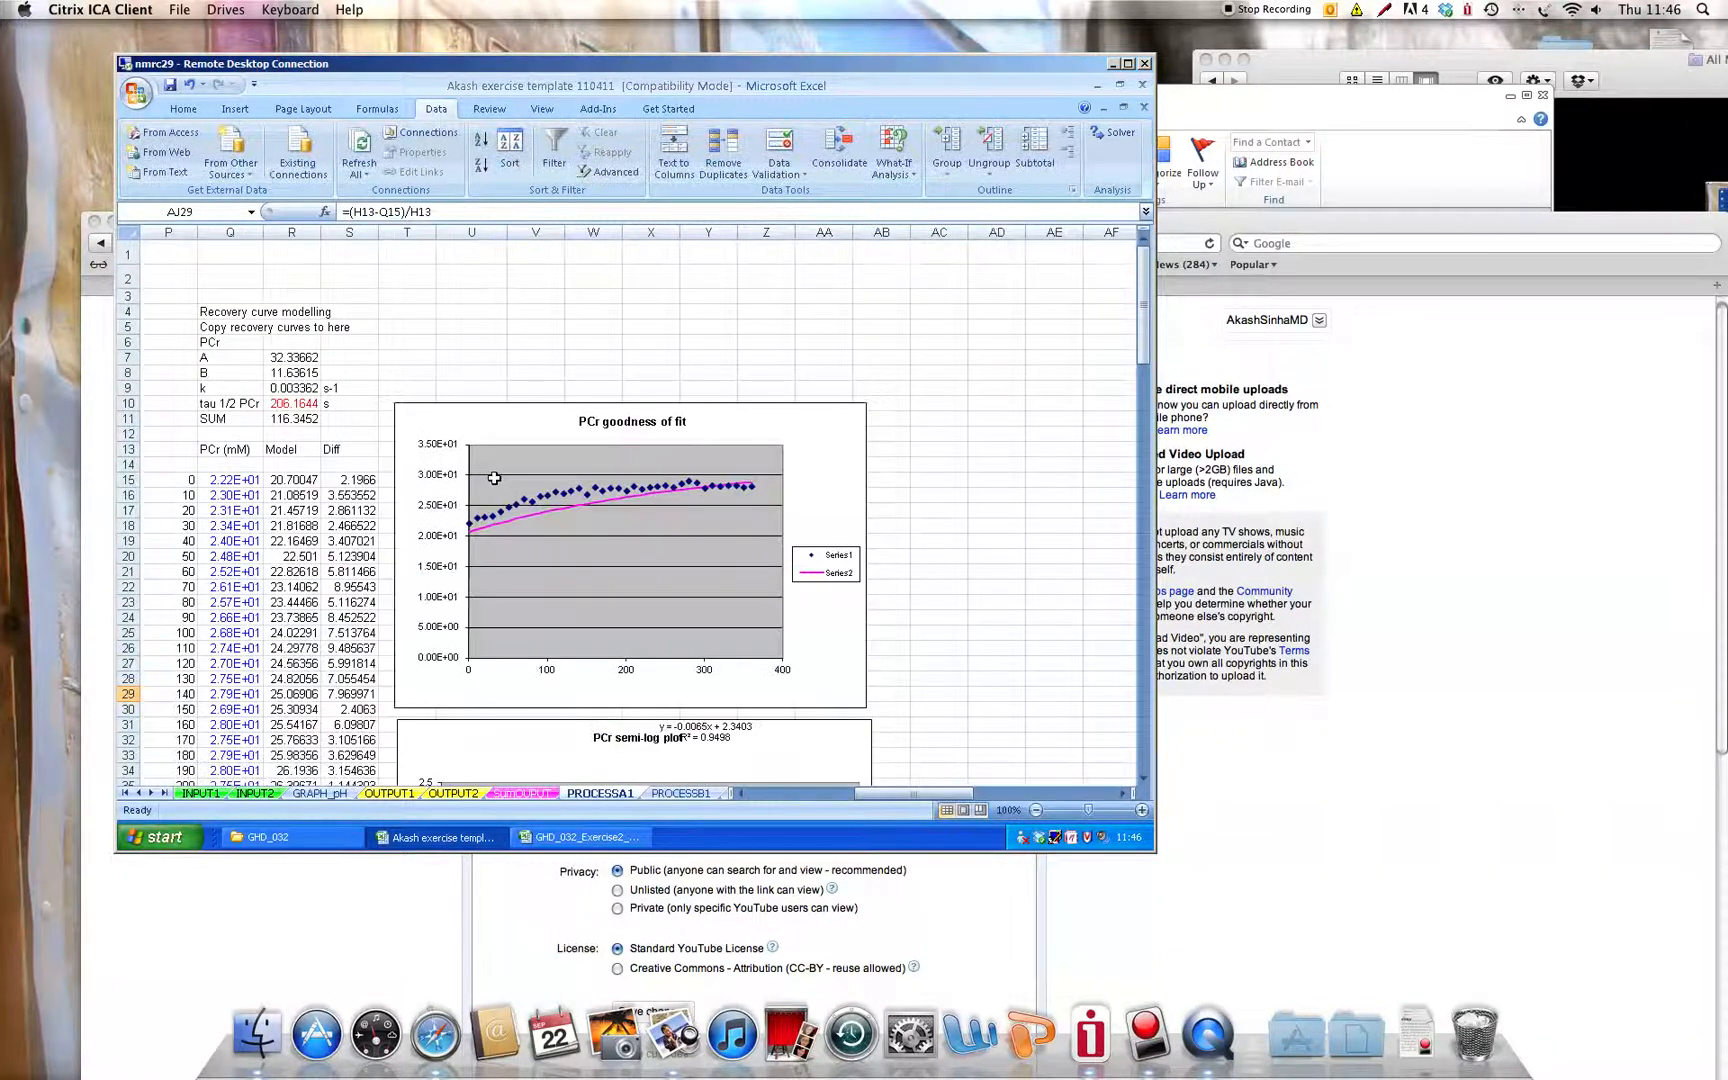
{"action": "left_click", "coordinate": [1128, 145]}
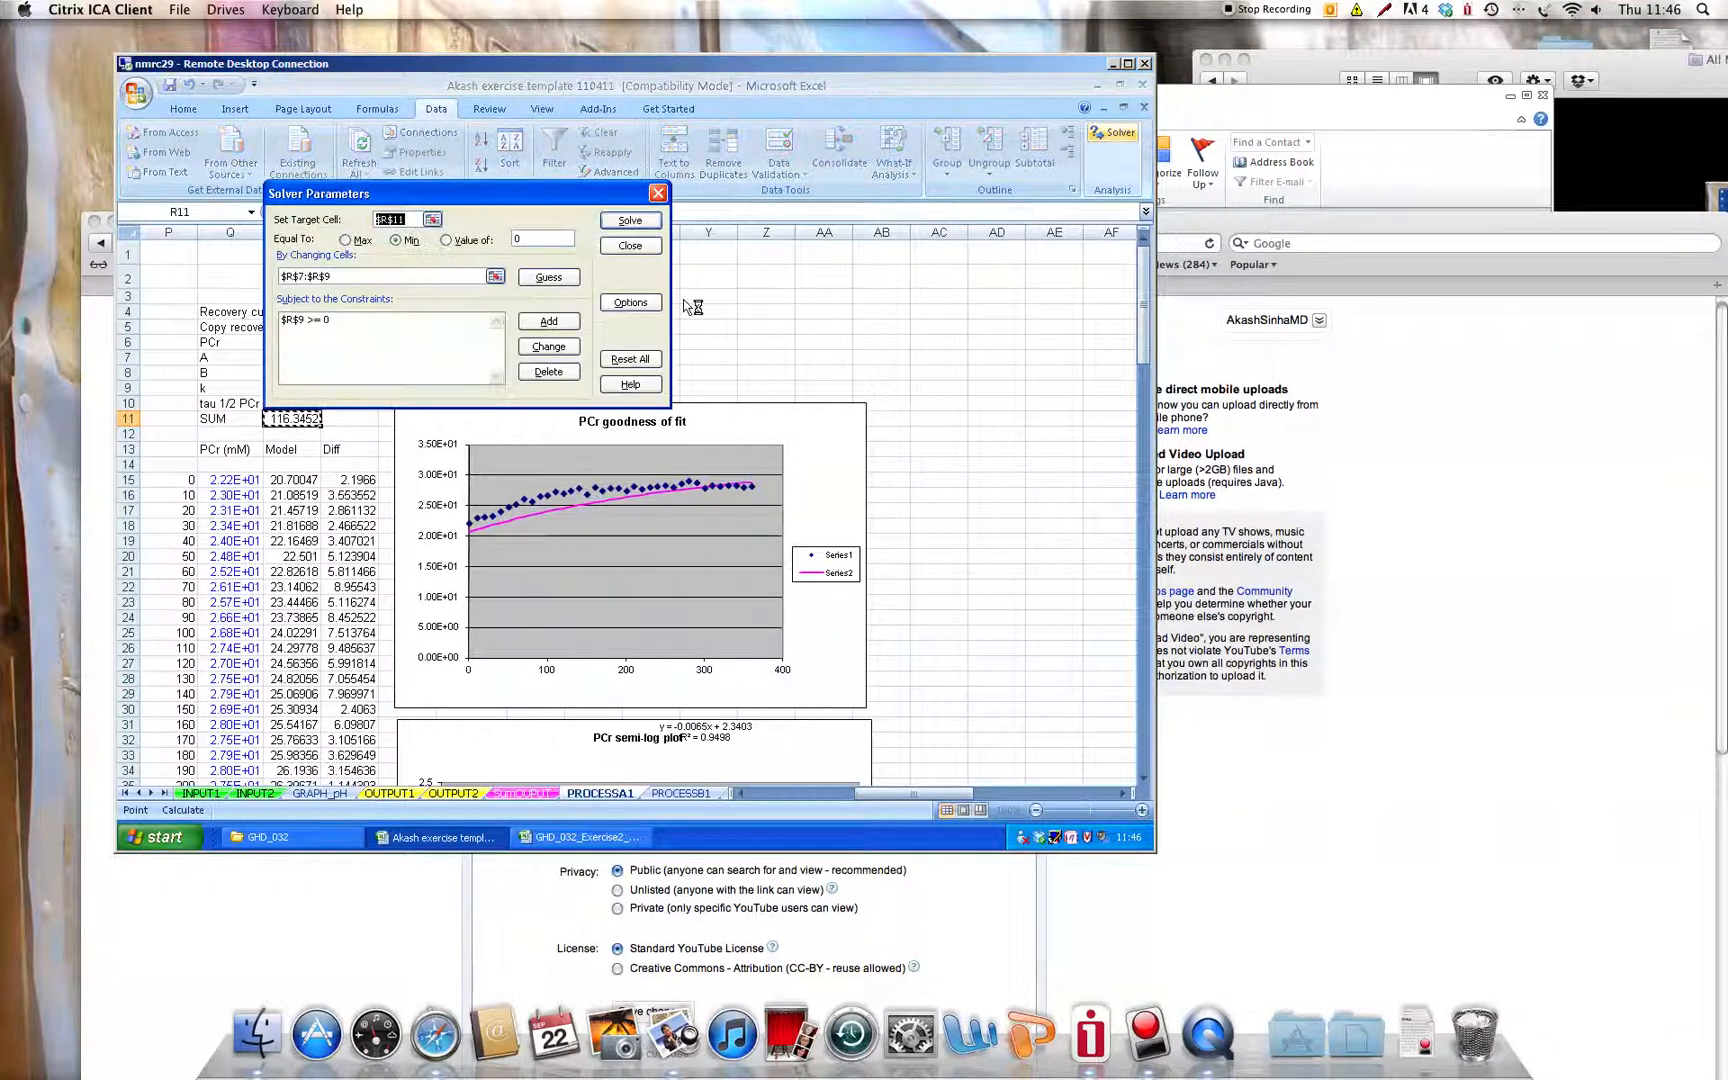
{"action": "left_click", "coordinate": [630, 220]}
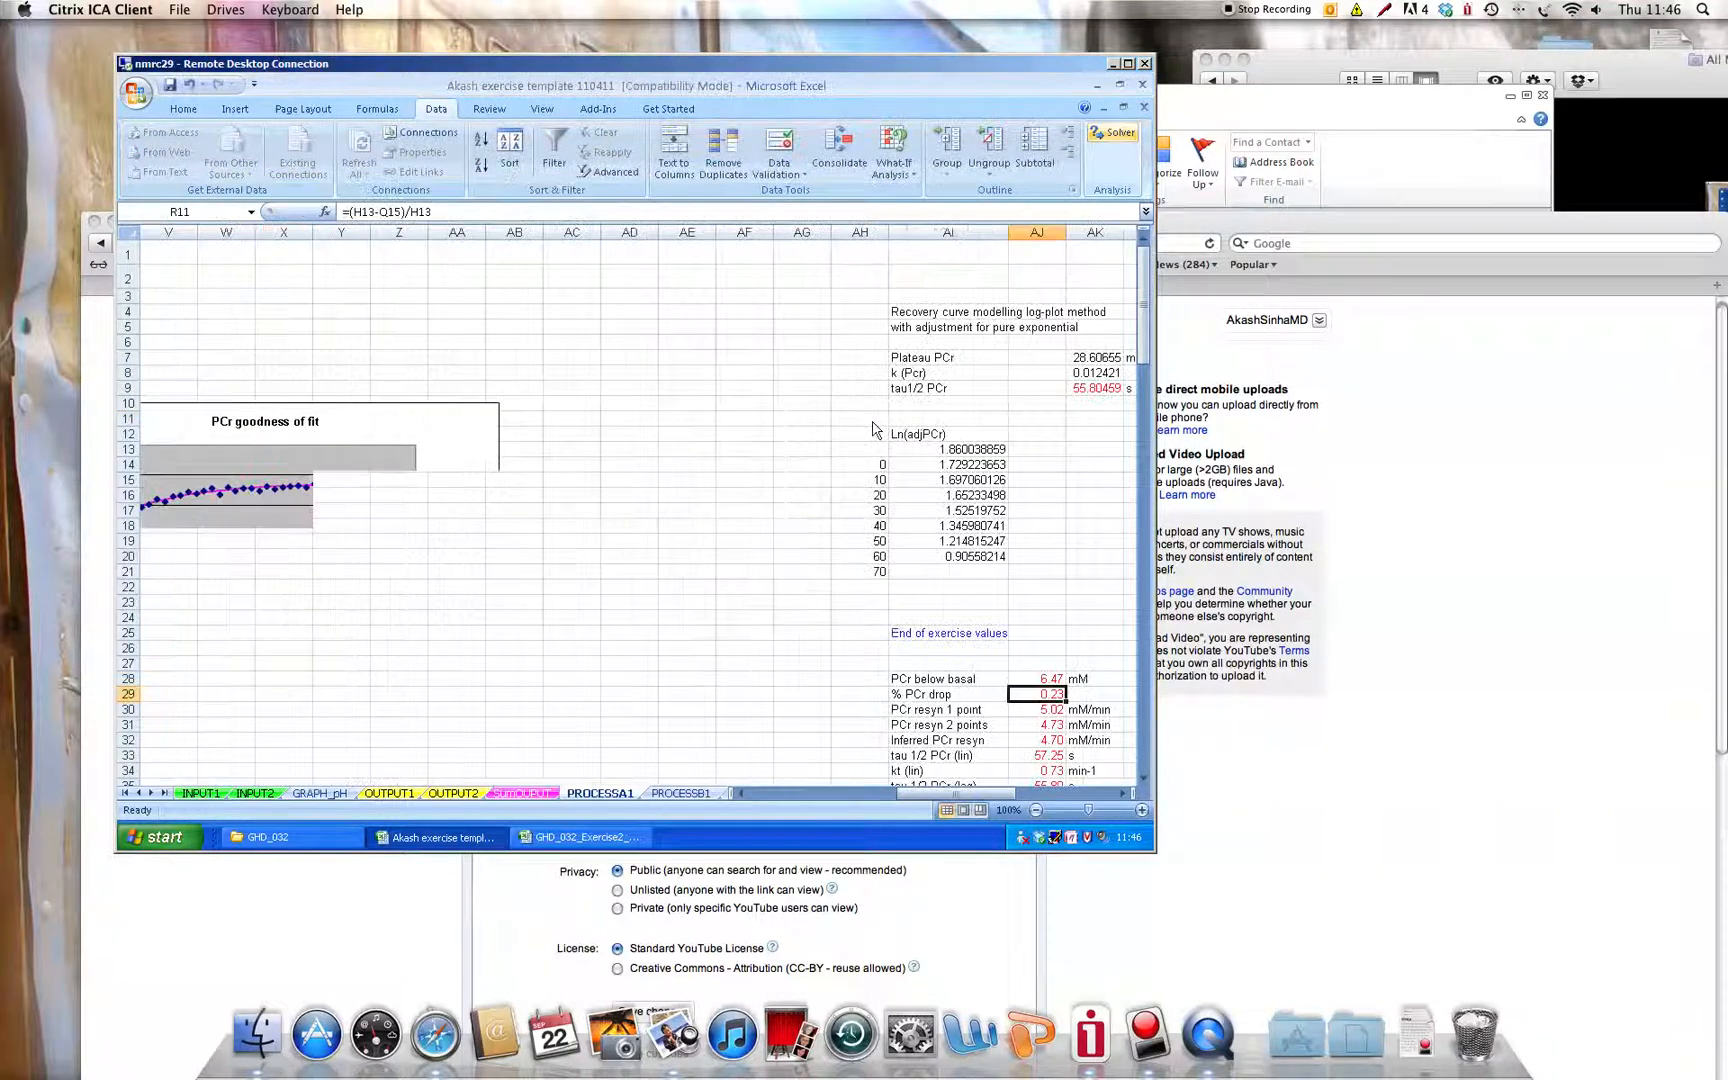
{"action": "left_click", "coordinate": [325, 354]}
{"action": "left_click_drag", "start_coordinate": [968, 800], "coordinate": [866, 798]}
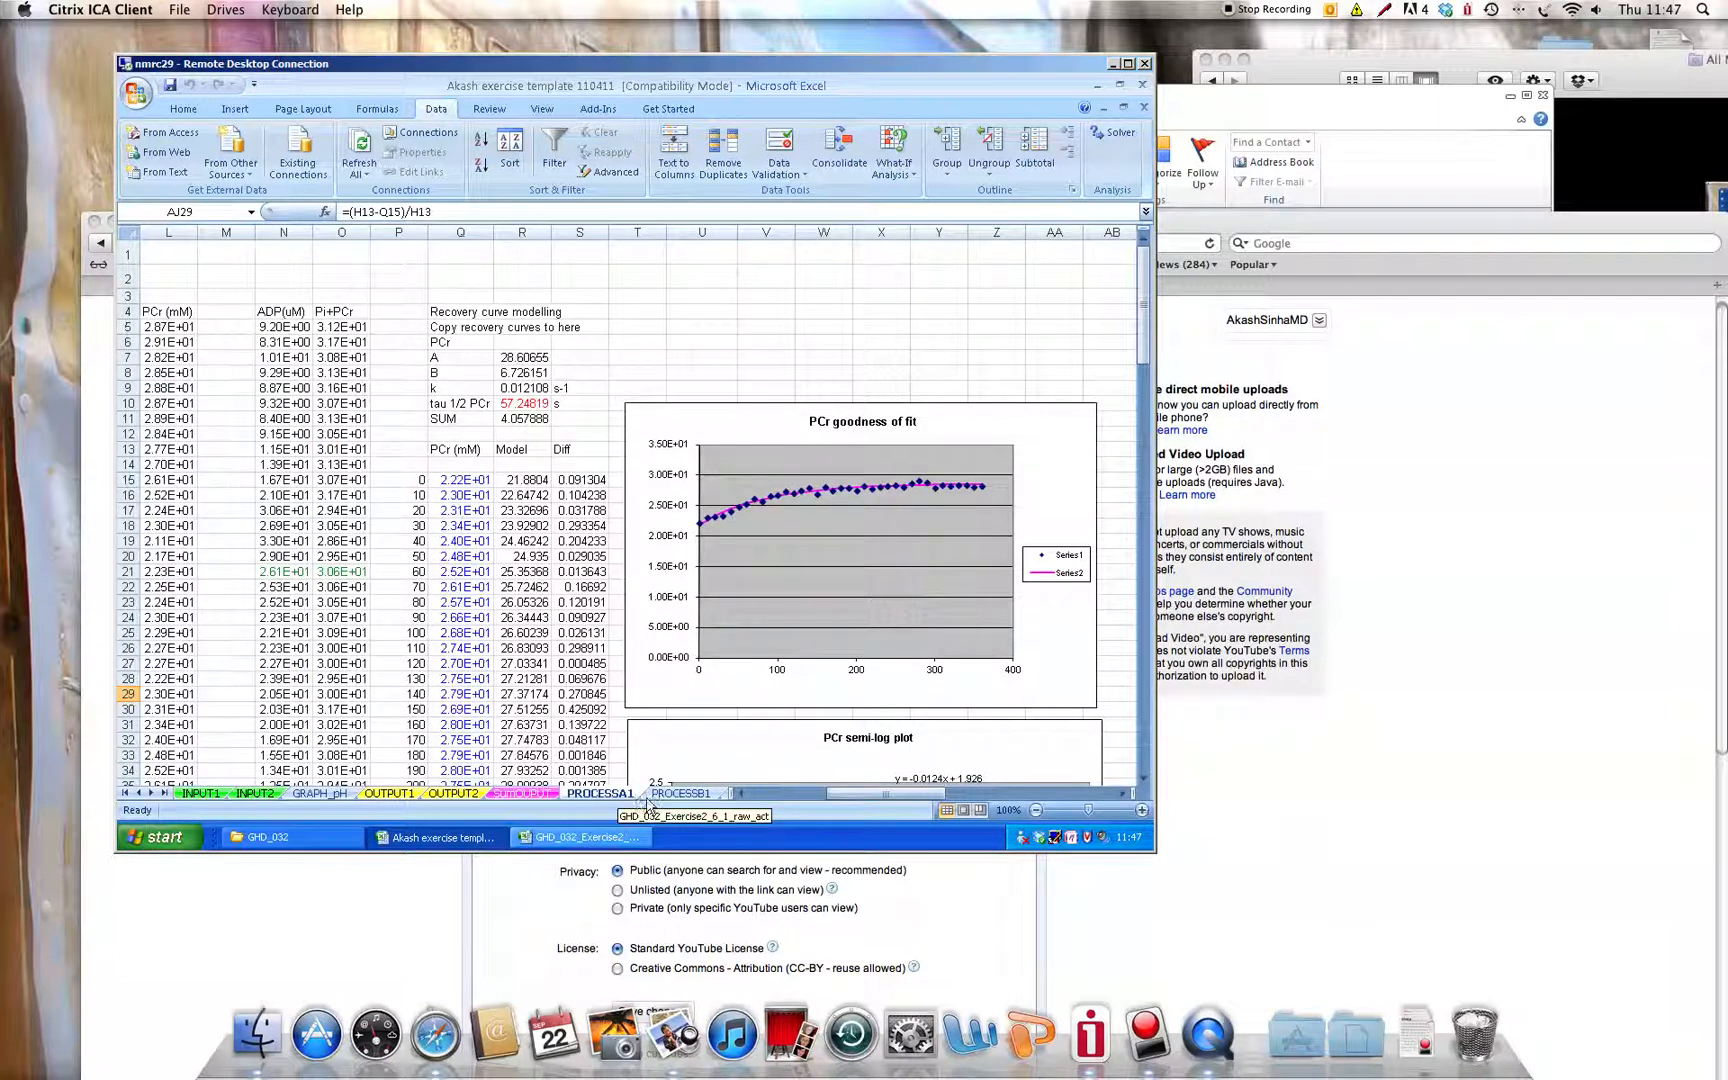
Rerun Solver on PROCESSB1 to minimise C10 by changing C6:C8, keep the solution and check the fitted ADP curve.
{"action": "left_click", "coordinate": [689, 795]}
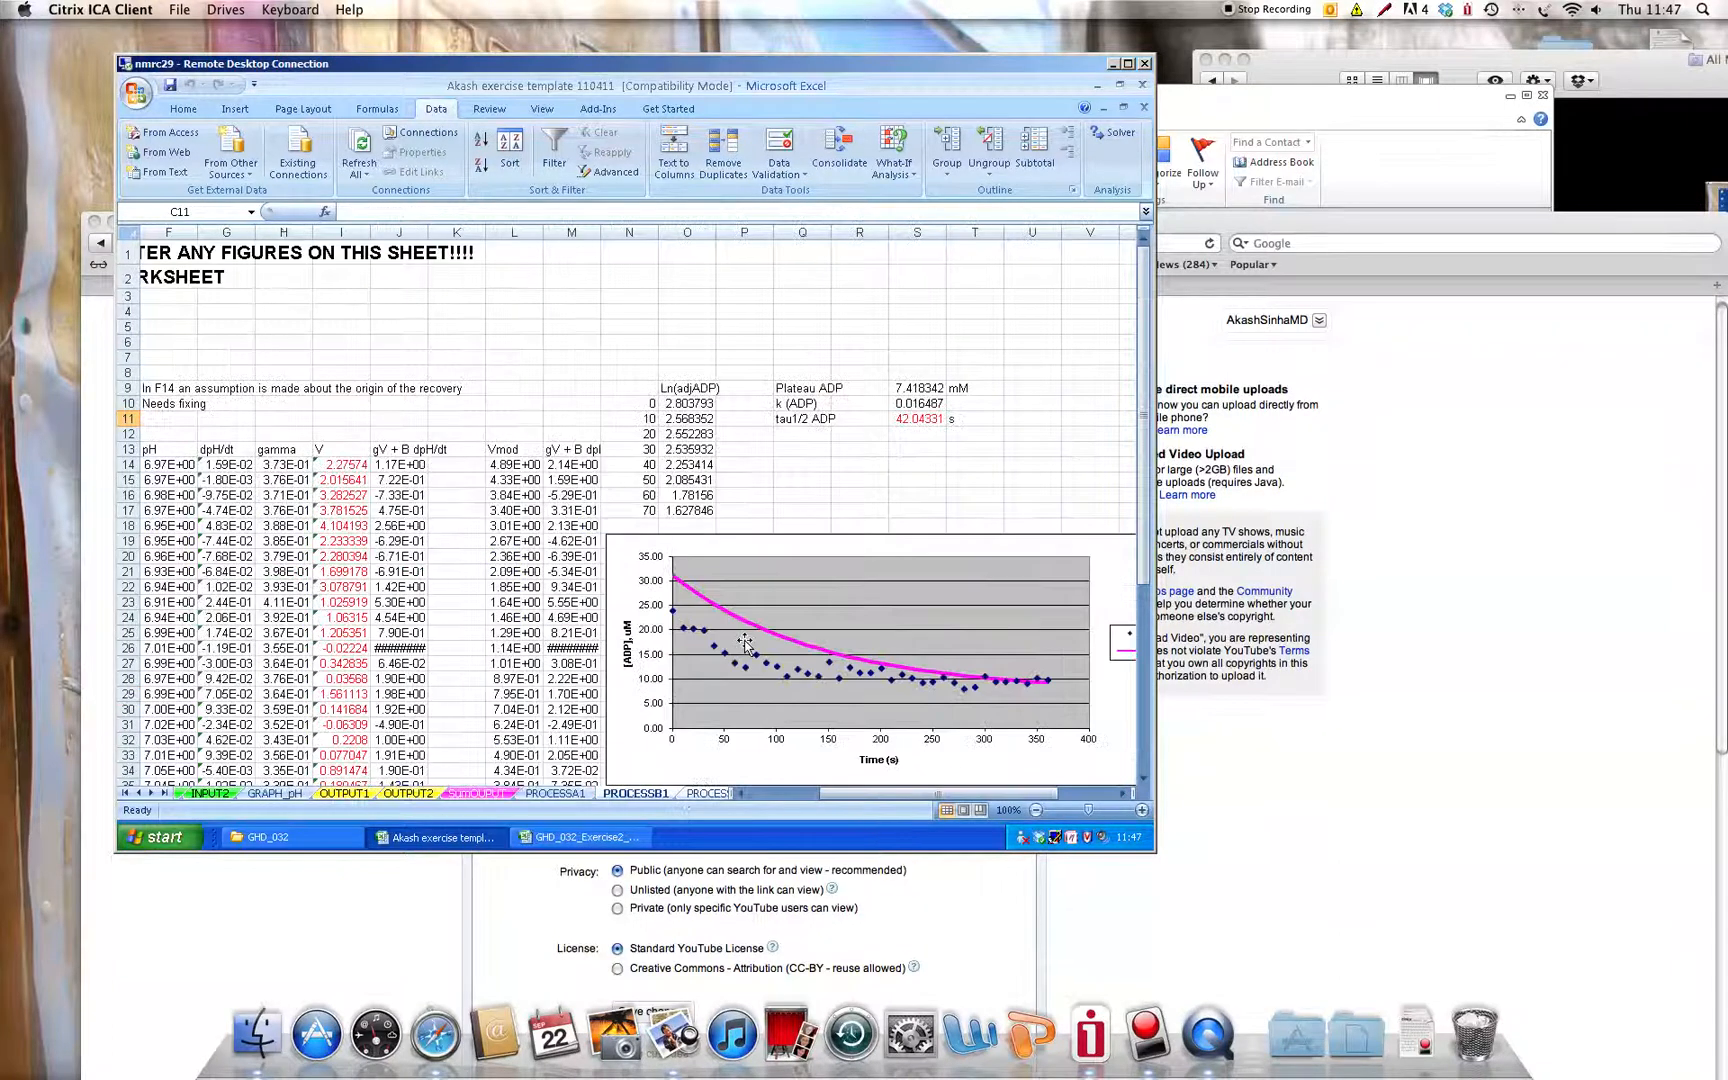
{"action": "left_click", "coordinate": [1113, 136]}
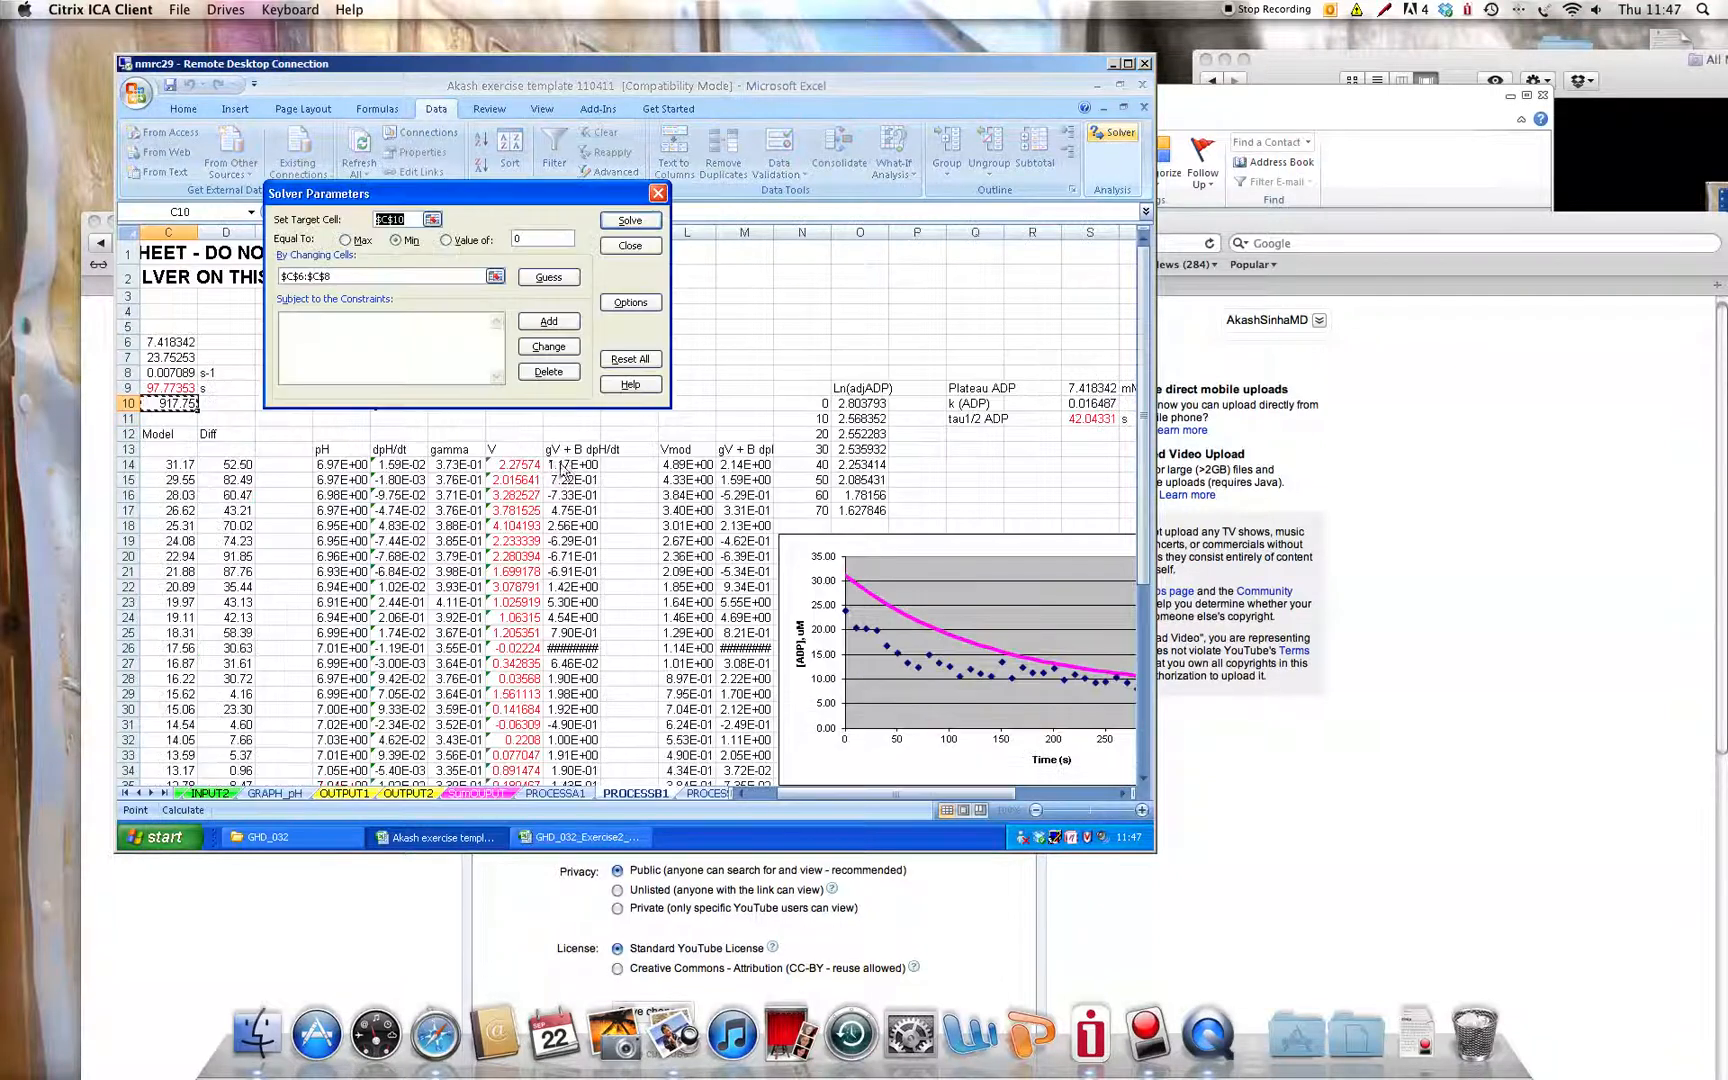
{"action": "left_click", "coordinate": [626, 221]}
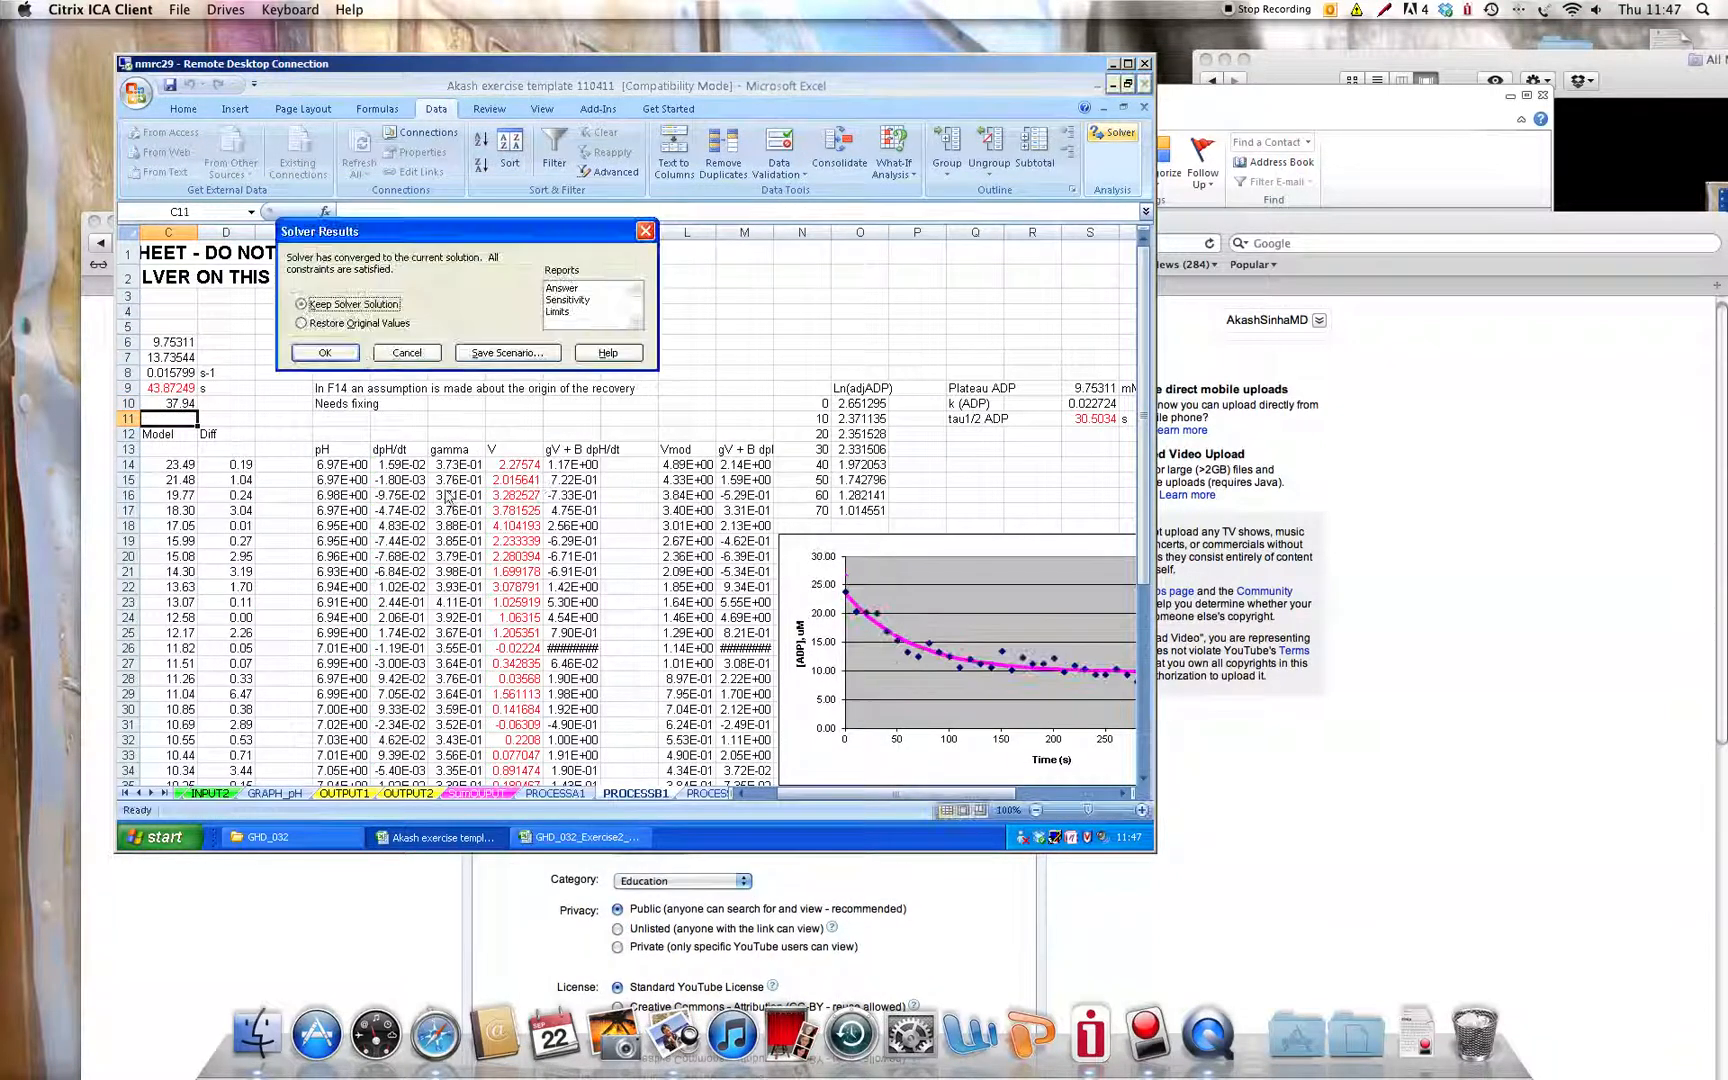
{"action": "left_click", "coordinate": [325, 353]}
{"action": "left_click_drag", "start_coordinate": [862, 799], "coordinate": [889, 800]}
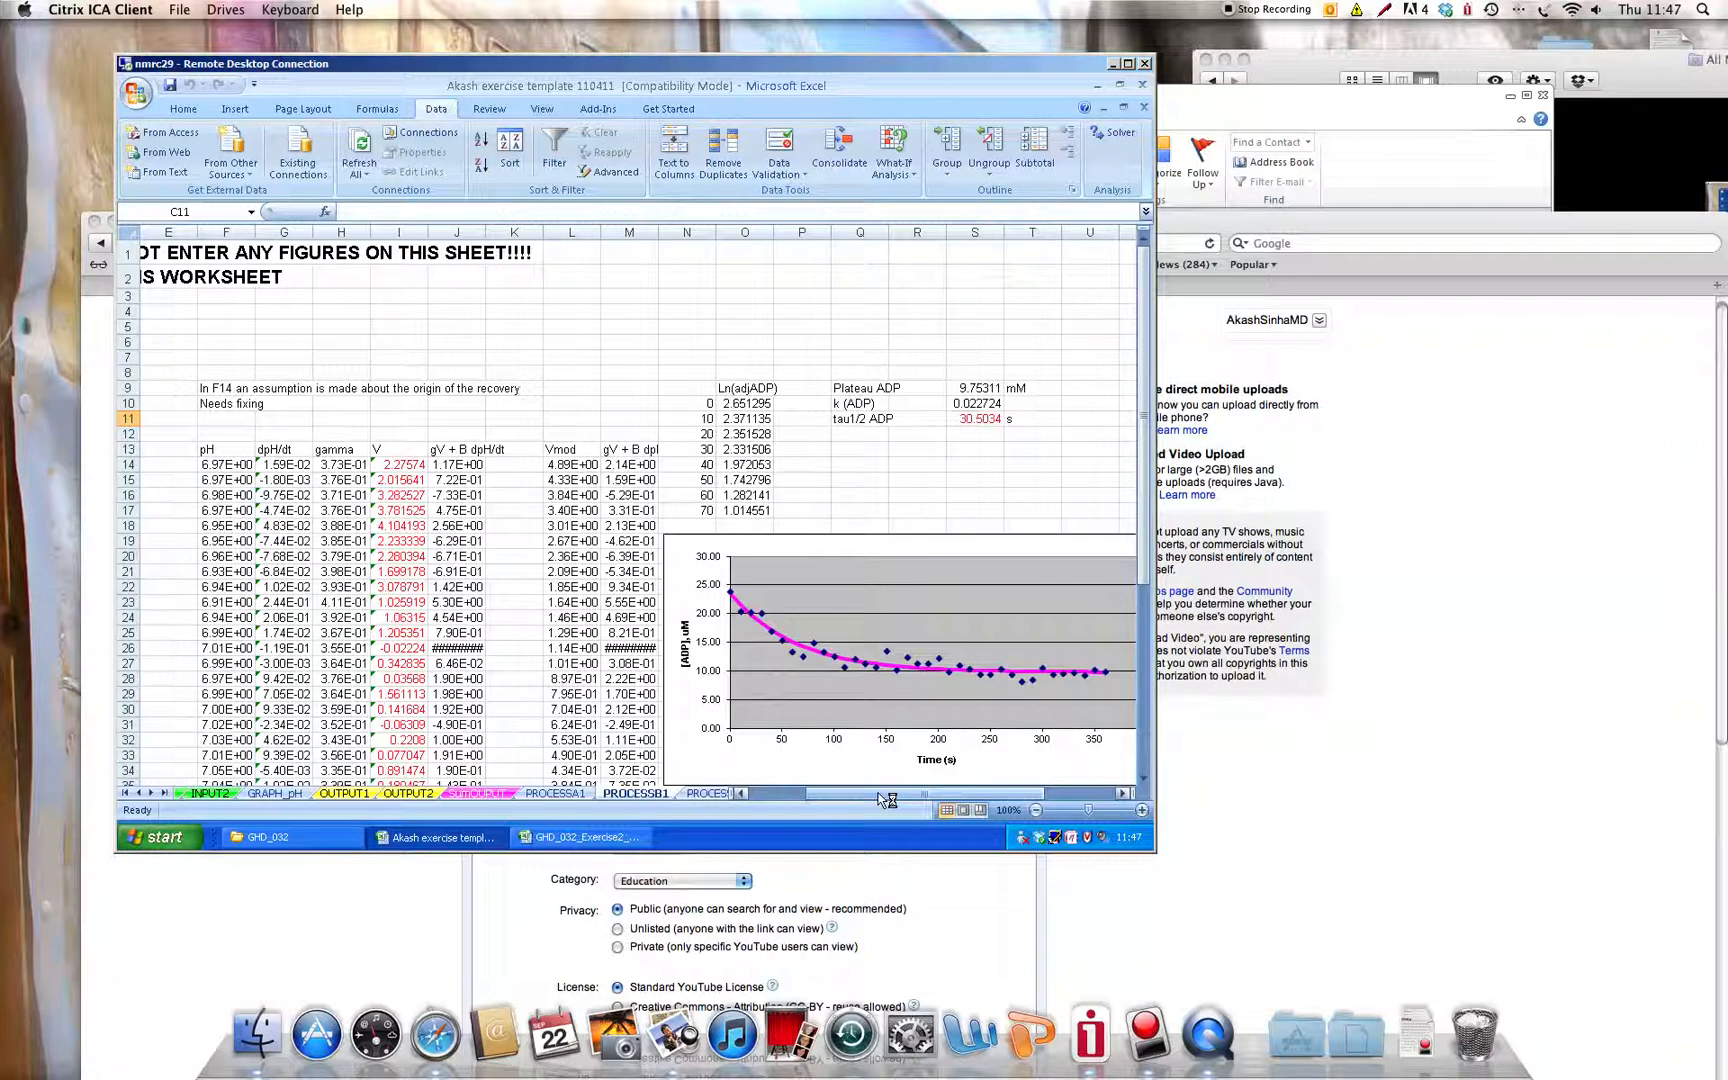
Check the PCr goodness of fit on PROCESSA2 and review the summary results on the SumOUPUT sheet.
{"action": "left_click", "coordinate": [712, 795]}
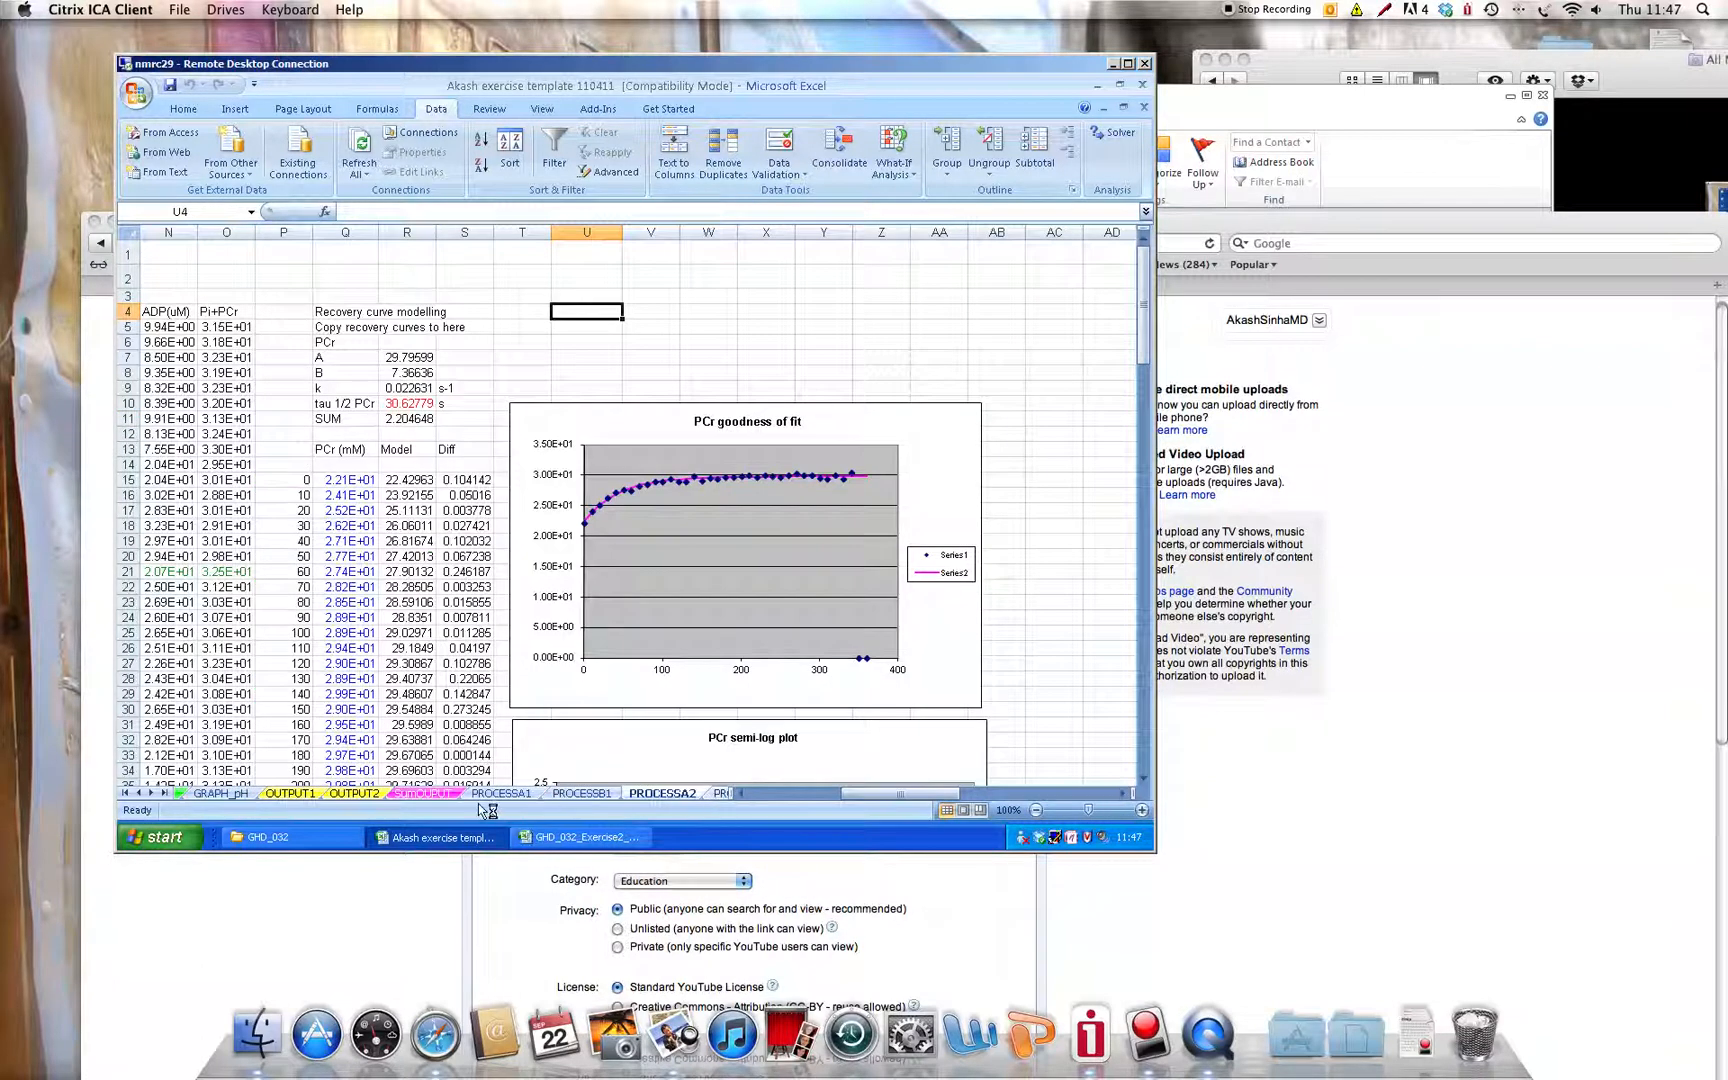
{"action": "left_click", "coordinate": [423, 794]}
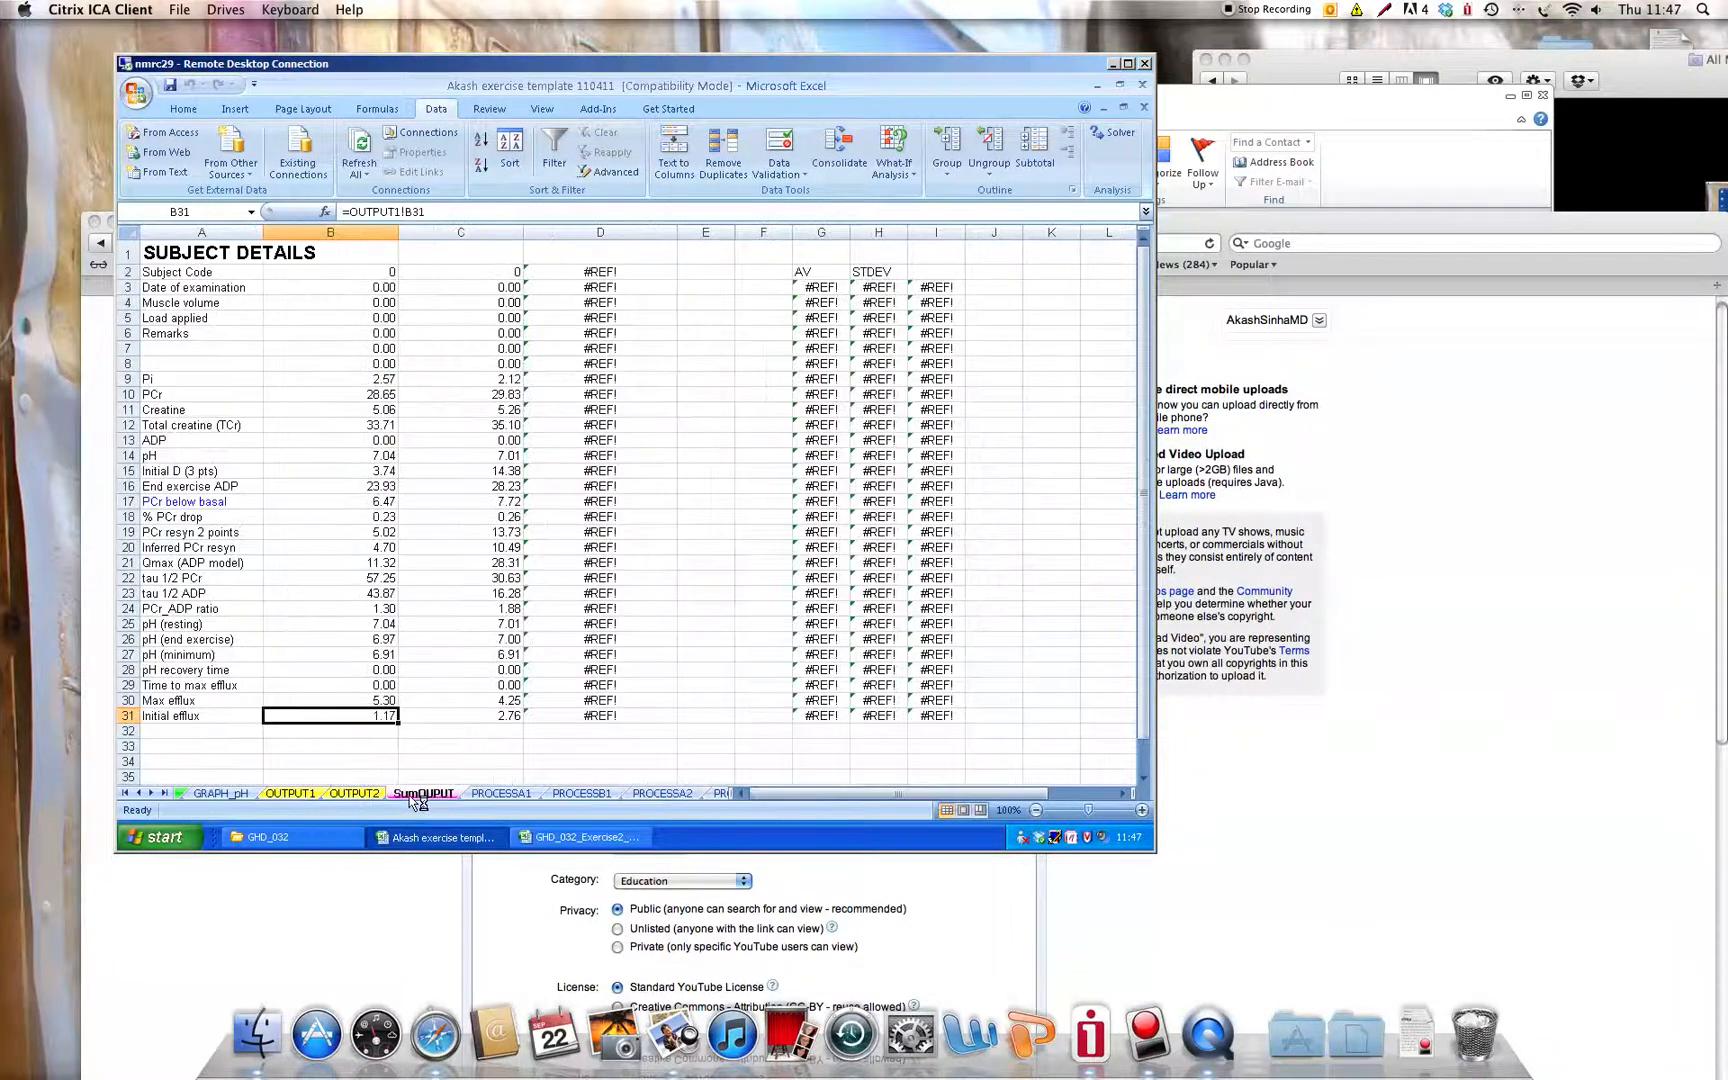